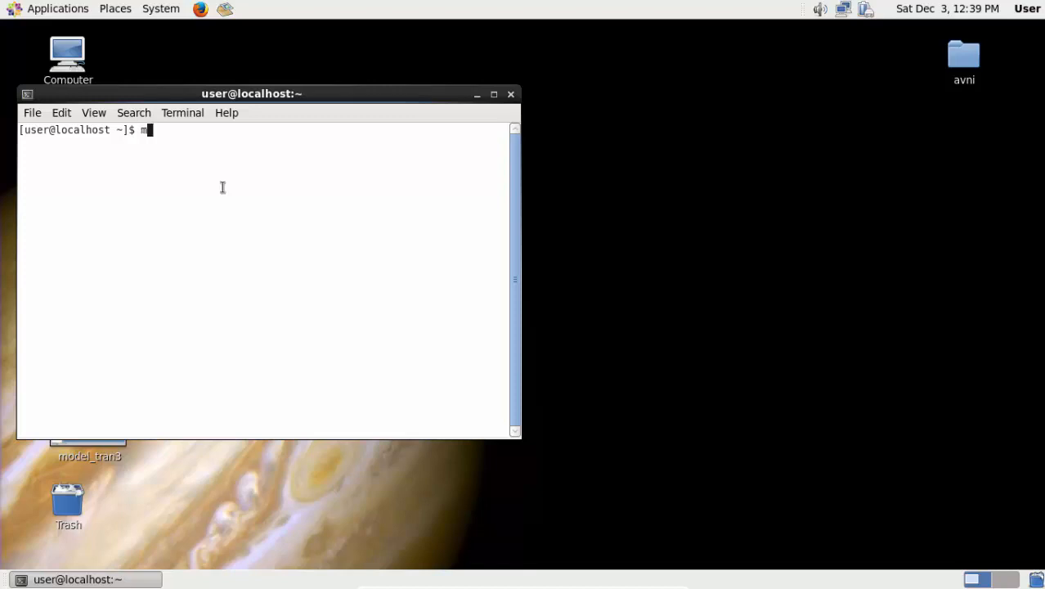
- Run mglicense in the terminal and launch Pyxis Schematic with the da_ic command
{"action": "type", "text": "ens"}
{"action": "key", "text": "Return"}
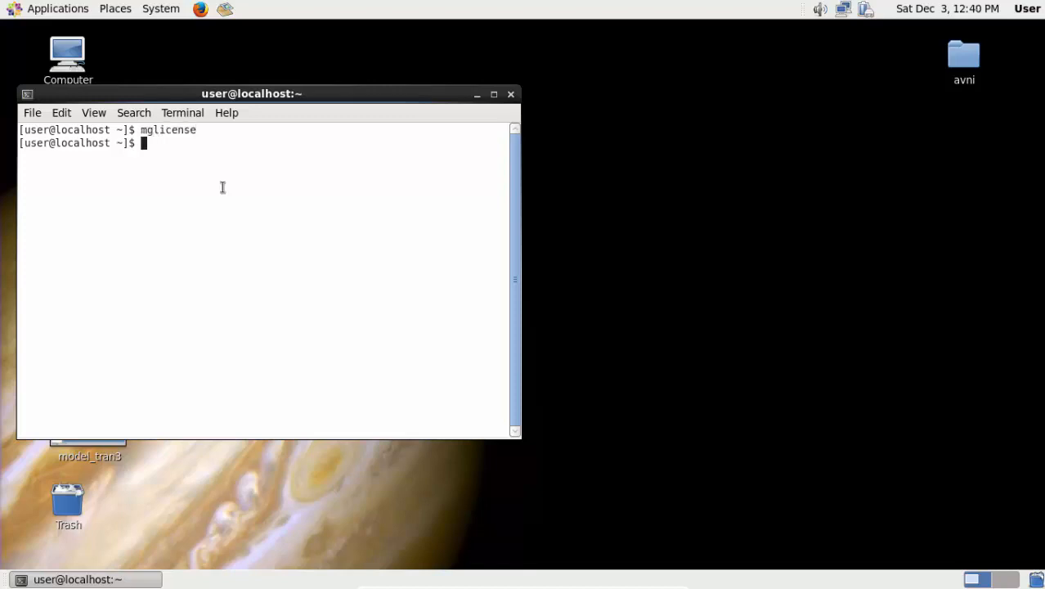
{"action": "type", "text": "da_ic"}
{"action": "key", "text": "Return"}
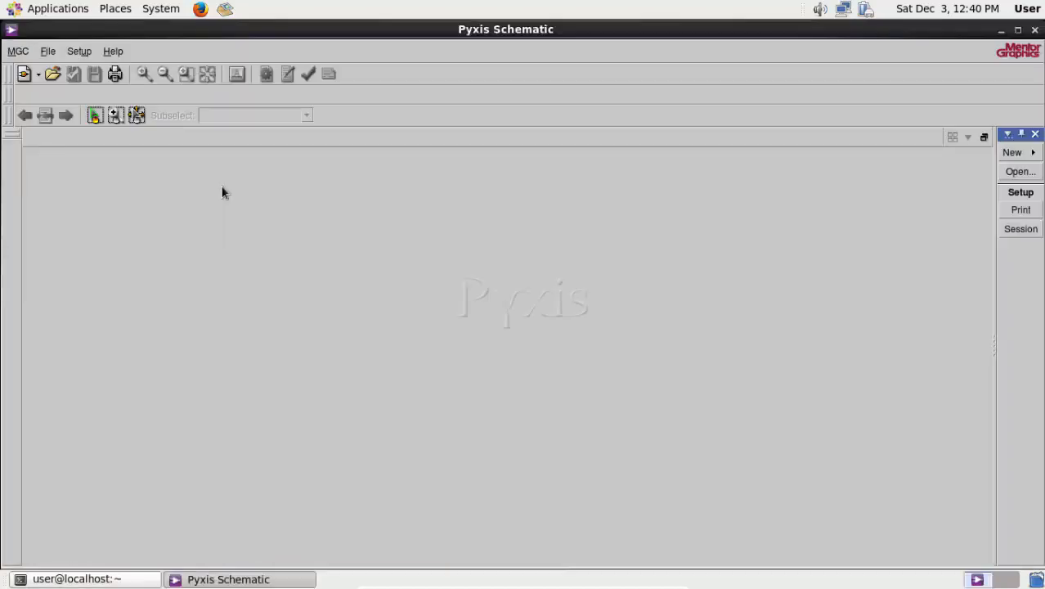
- Create a new directory named Pseudo in /home/user and a new schematic named inv inside it
{"action": "left_click", "coordinate": [18, 51]}
{"action": "mouse_move", "coordinate": [47, 53]}
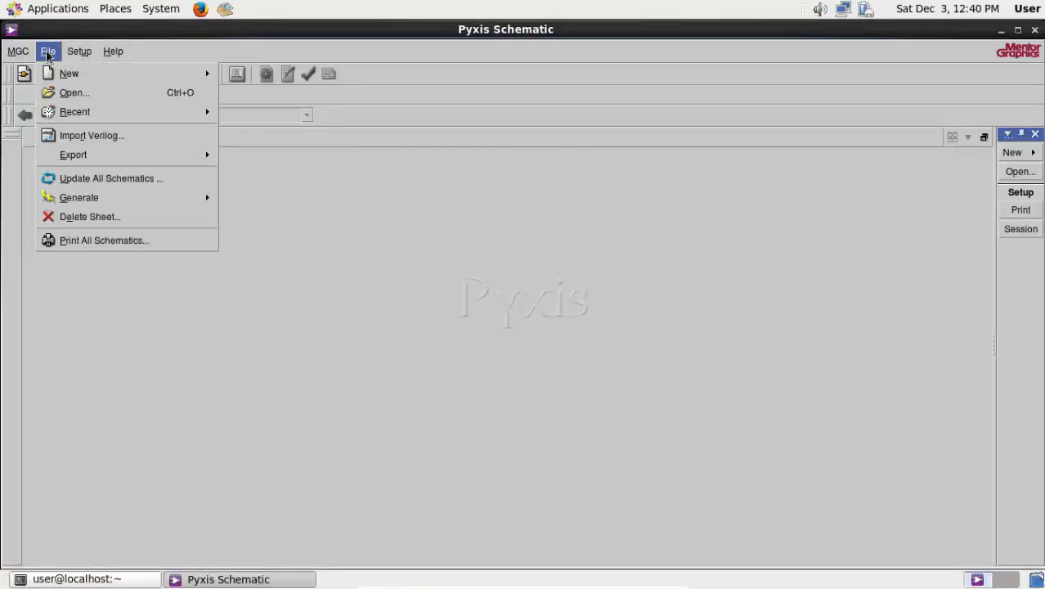
{"action": "mouse_move", "coordinate": [91, 75]}
{"action": "left_click", "coordinate": [264, 73]}
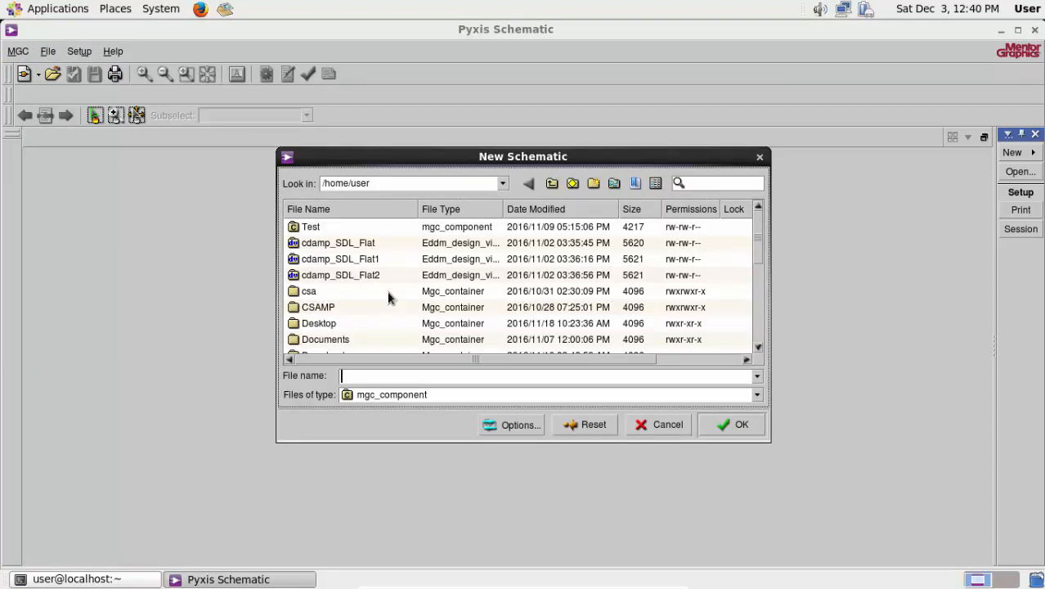
{"action": "left_click", "coordinate": [593, 183]}
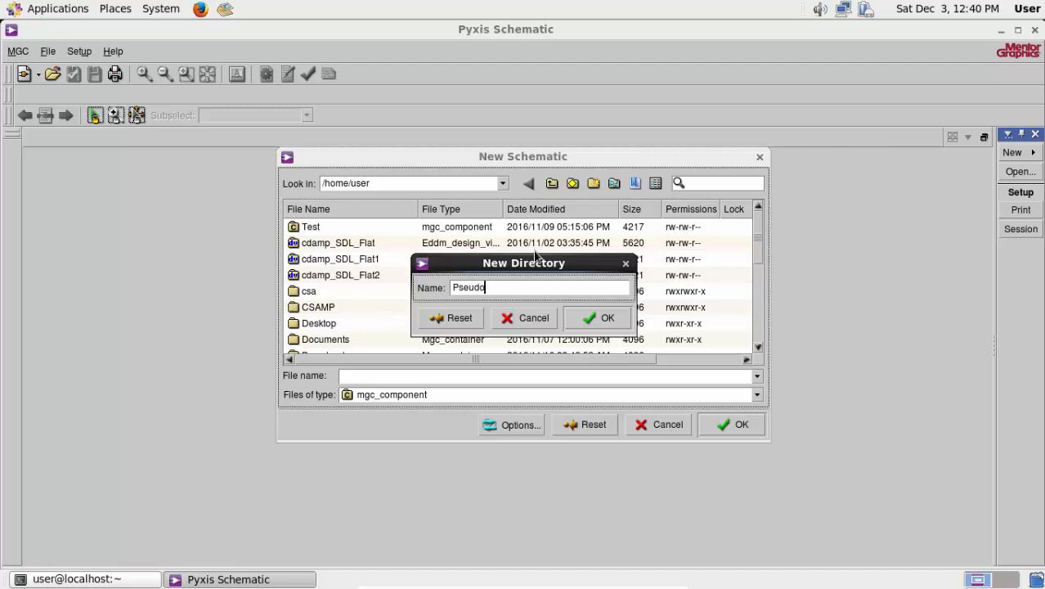
{"action": "key", "text": "Return"}
{"action": "double_click", "coordinate": [320, 323]}
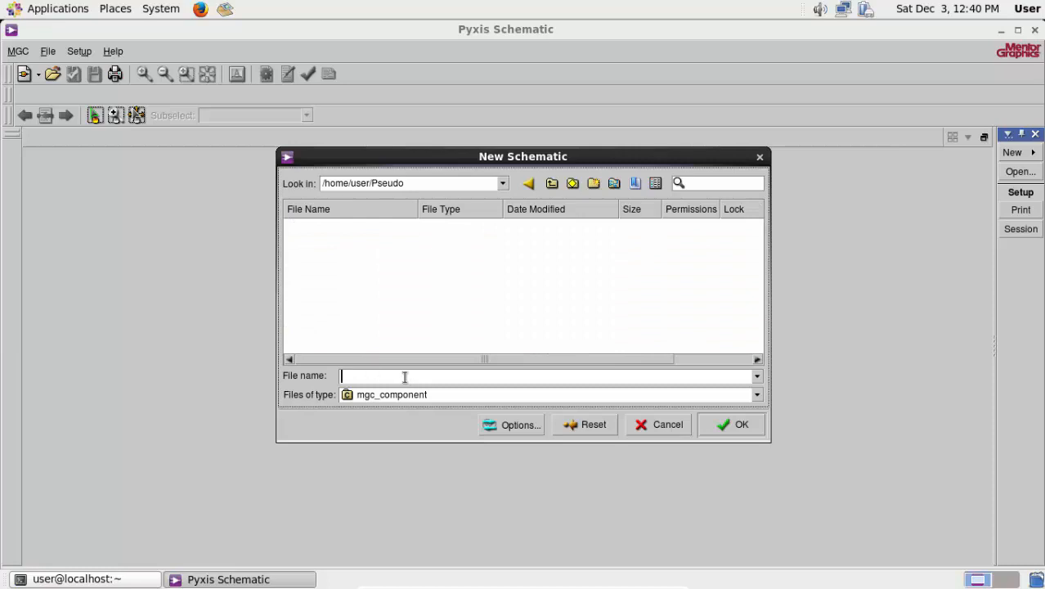
{"action": "key", "text": "Return"}
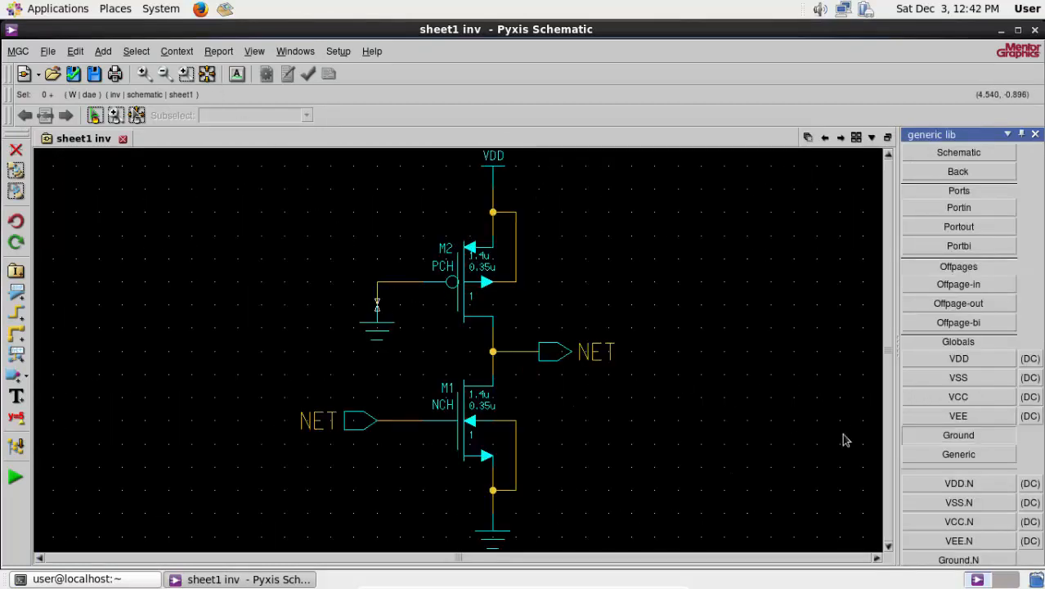
- Set the net name of the output port between the two transistors to Vout
{"action": "left_click", "coordinate": [559, 352]}
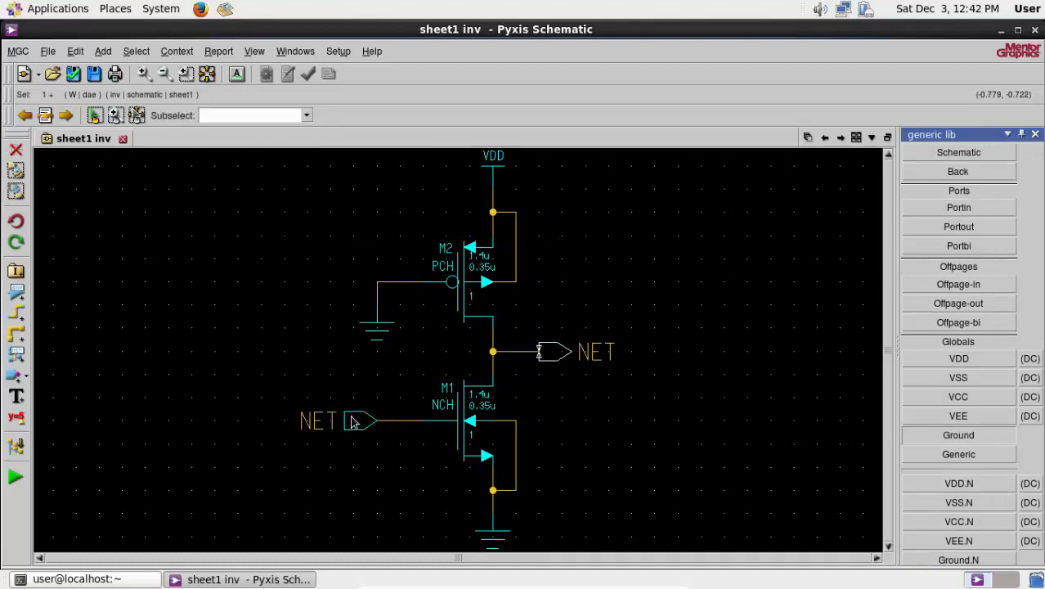
{"action": "right_click", "coordinate": [562, 357]}
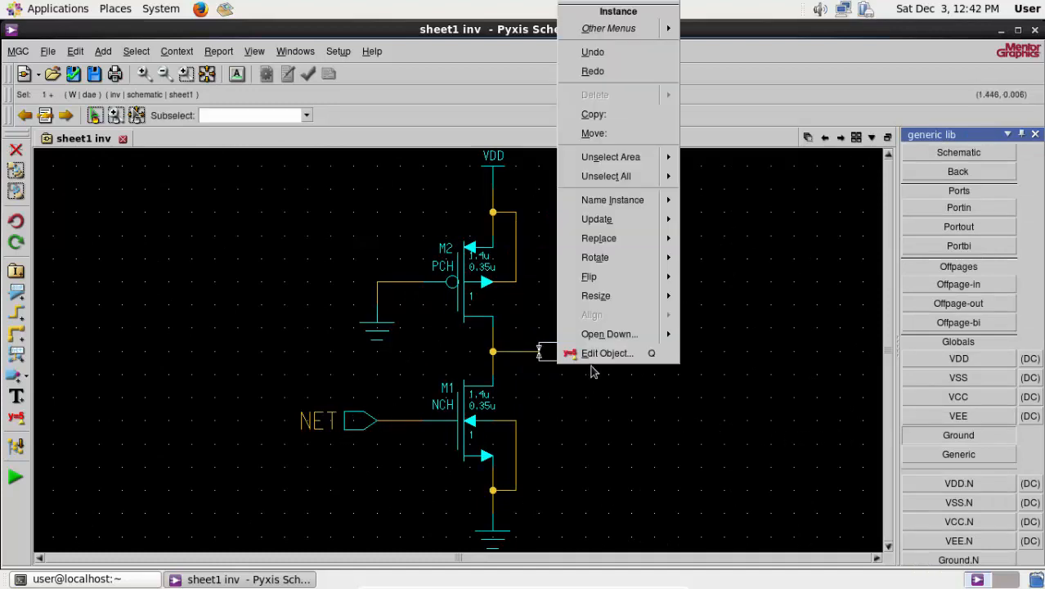
{"action": "left_click", "coordinate": [589, 351]}
{"action": "left_click", "coordinate": [526, 399]}
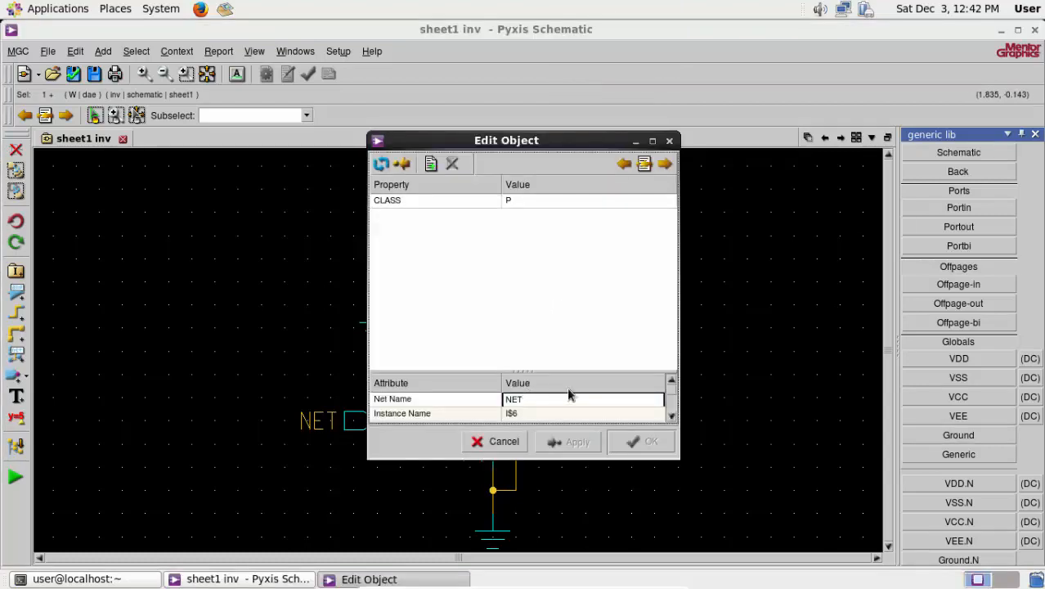
{"action": "type", "text": "Vout"}
{"action": "key", "text": "Return"}
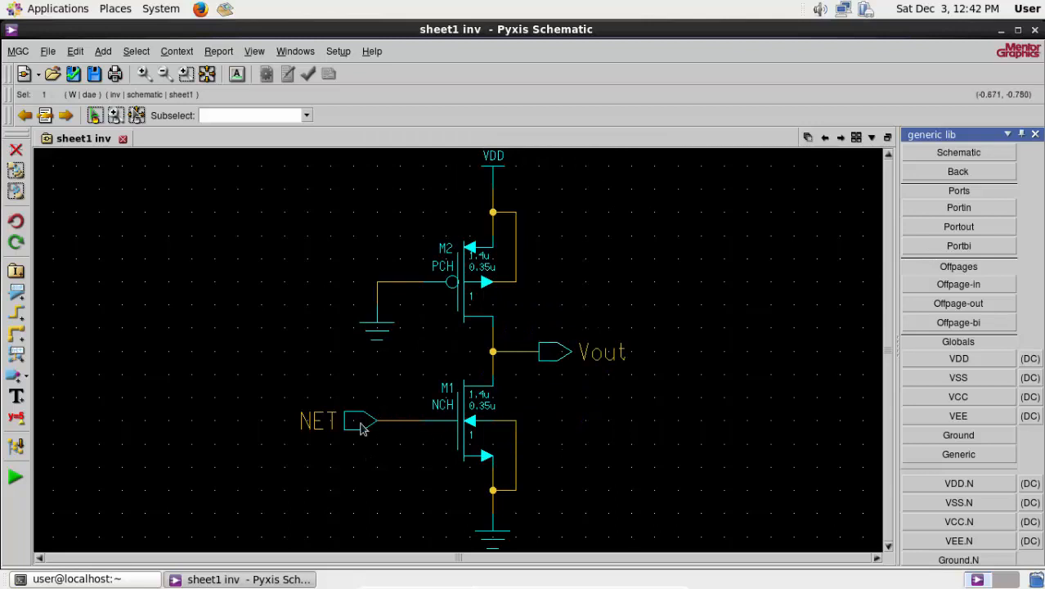
- Set the net name of the input port at the gate of M1 to Vin
{"action": "right_click", "coordinate": [362, 427]}
{"action": "left_click", "coordinate": [400, 413]}
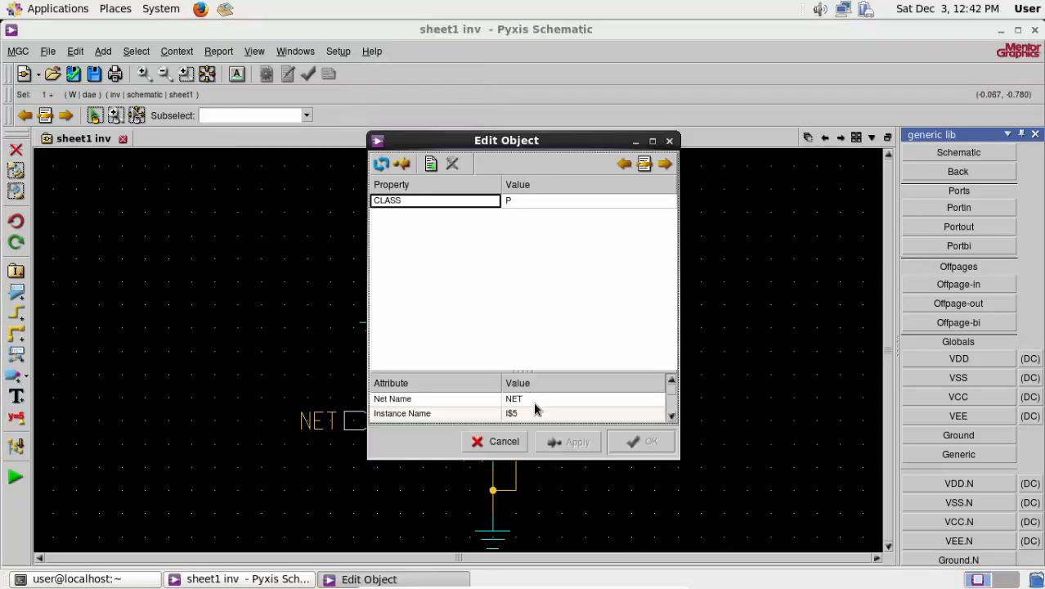
{"action": "left_click", "coordinate": [535, 403]}
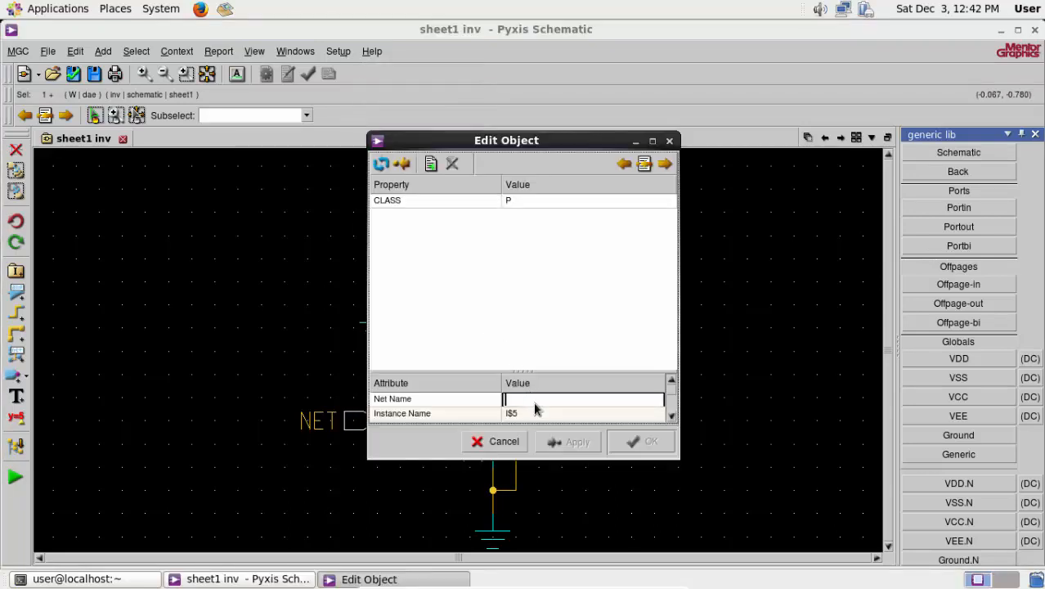
{"action": "type", "text": "Vin"}
{"action": "key", "text": "Return"}
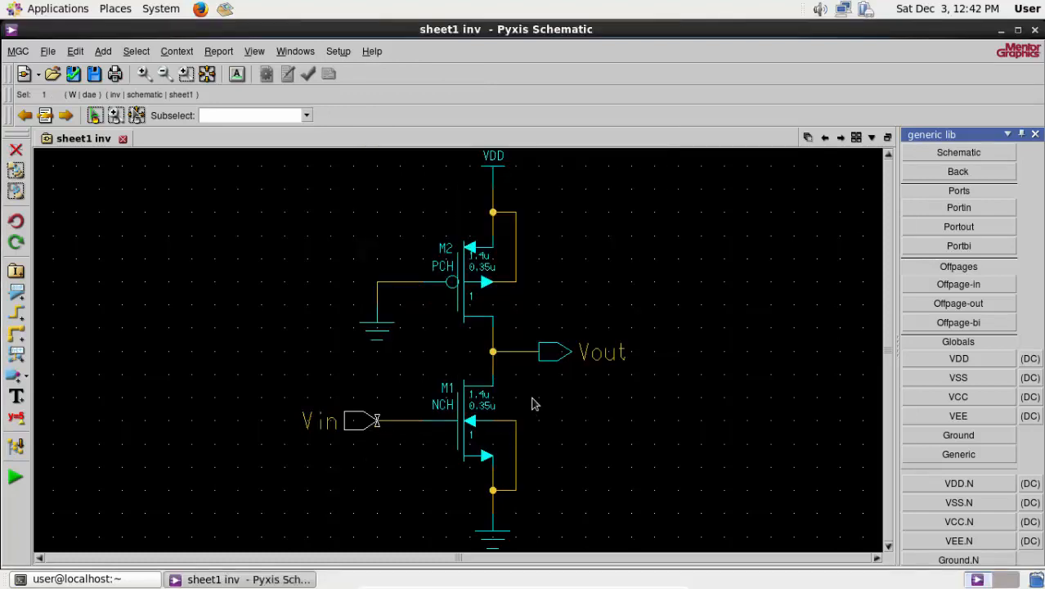
- Set the ASIM_MODEL property of the PMOS transistor M2 to P
{"action": "right_click", "coordinate": [455, 279]}
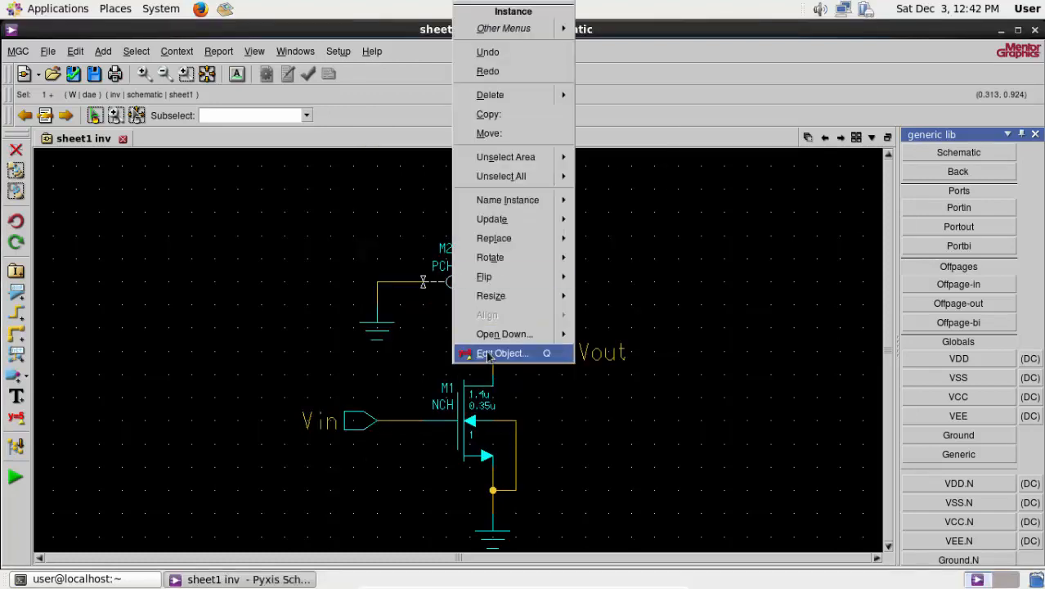
{"action": "left_click", "coordinate": [499, 353]}
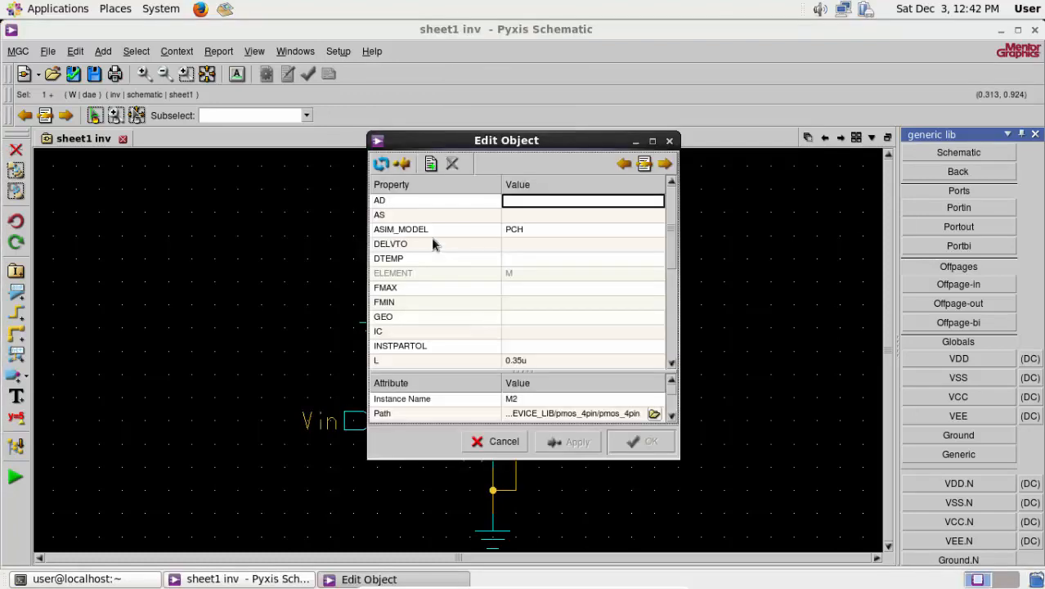
{"action": "left_click", "coordinate": [542, 229]}
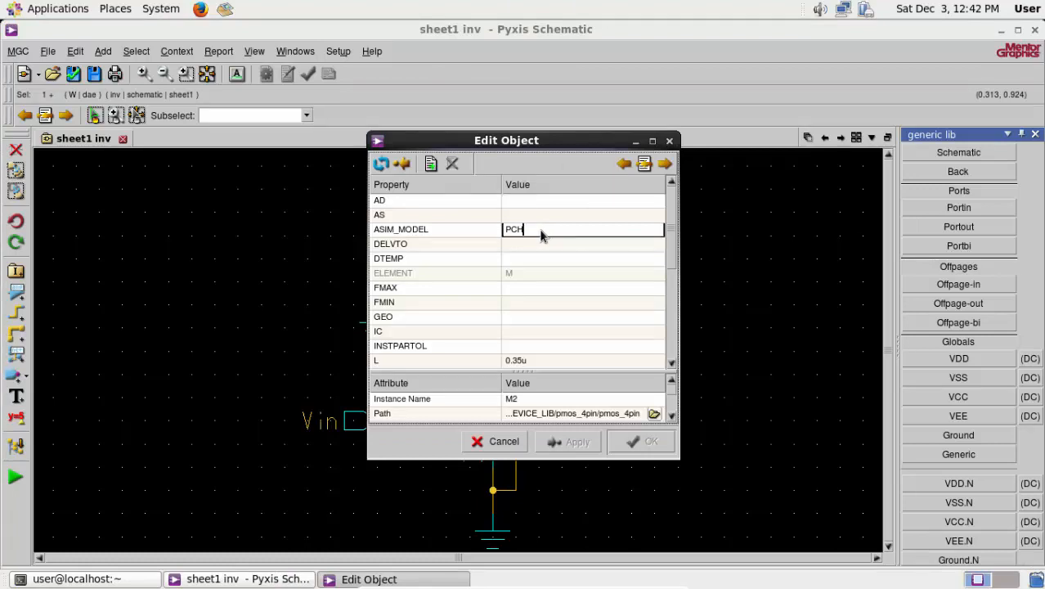
{"action": "key", "text": "Return"}
{"action": "key", "text": "Return"}
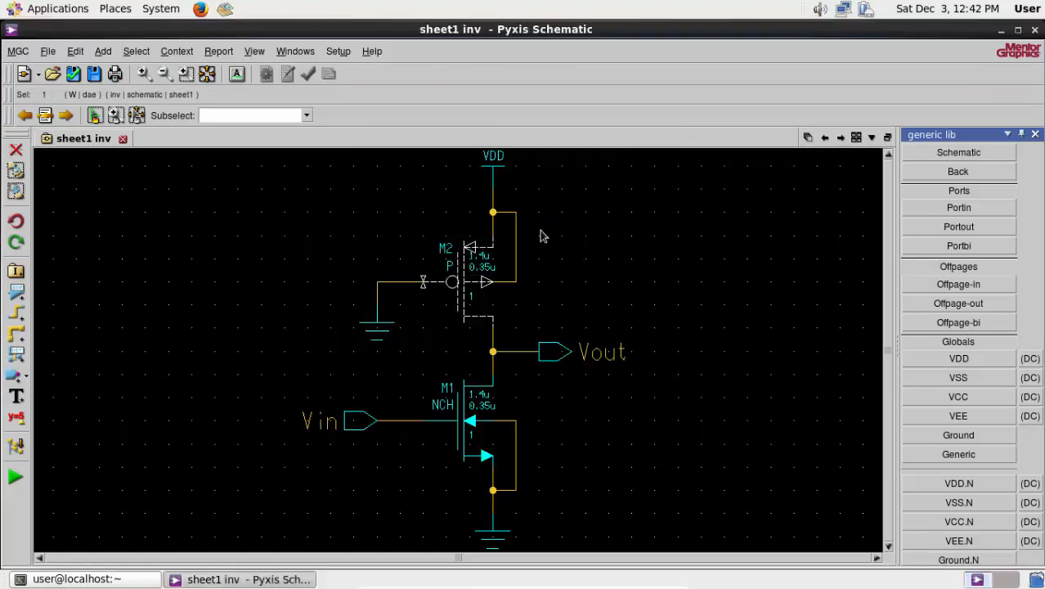
- Set the ASIM_MODEL property of the NMOS transistor M1 to N and clear the selection
{"action": "left_click", "coordinate": [462, 434]}
{"action": "right_click", "coordinate": [462, 433]}
{"action": "left_click", "coordinate": [483, 412]}
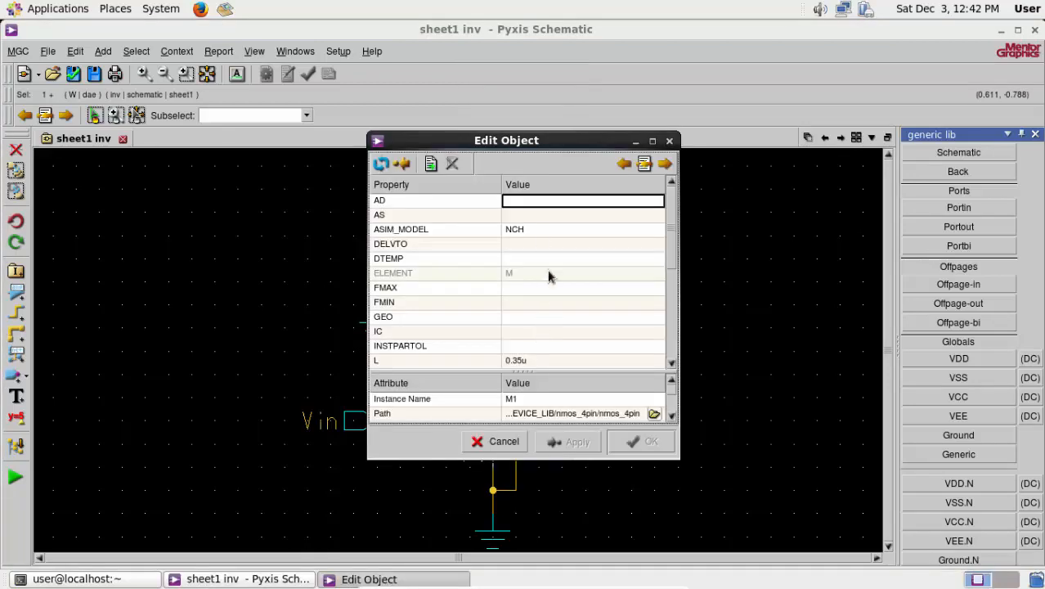
{"action": "left_click", "coordinate": [539, 232]}
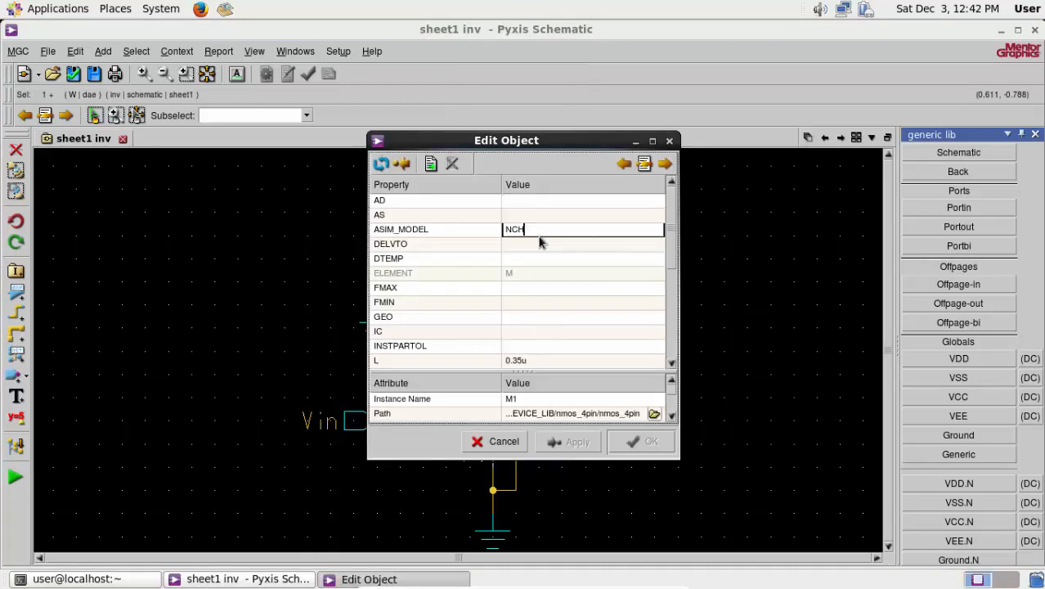
{"action": "key", "text": "Return"}
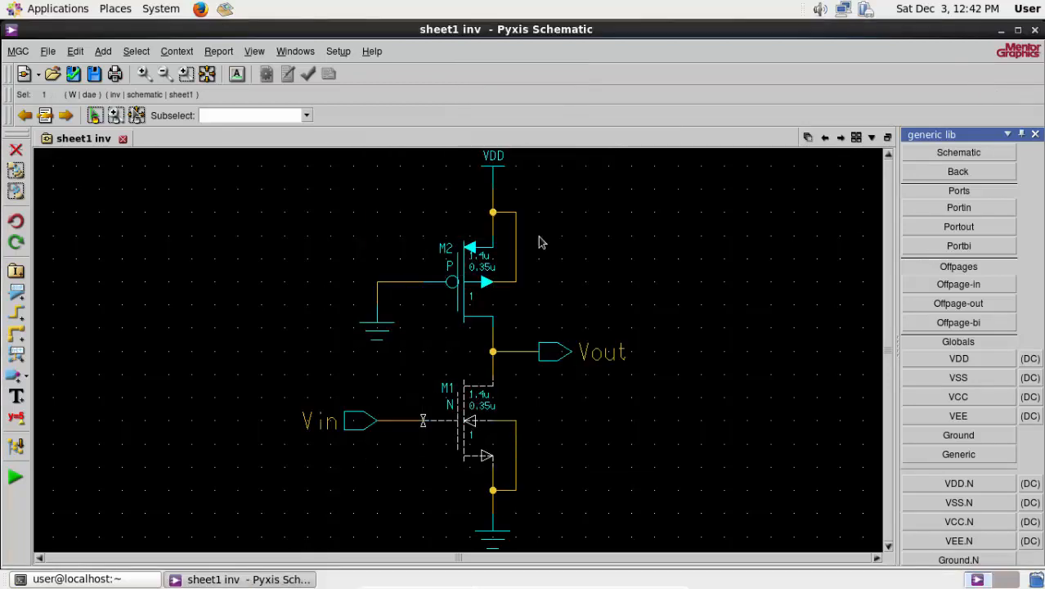
{"action": "left_click", "coordinate": [282, 254]}
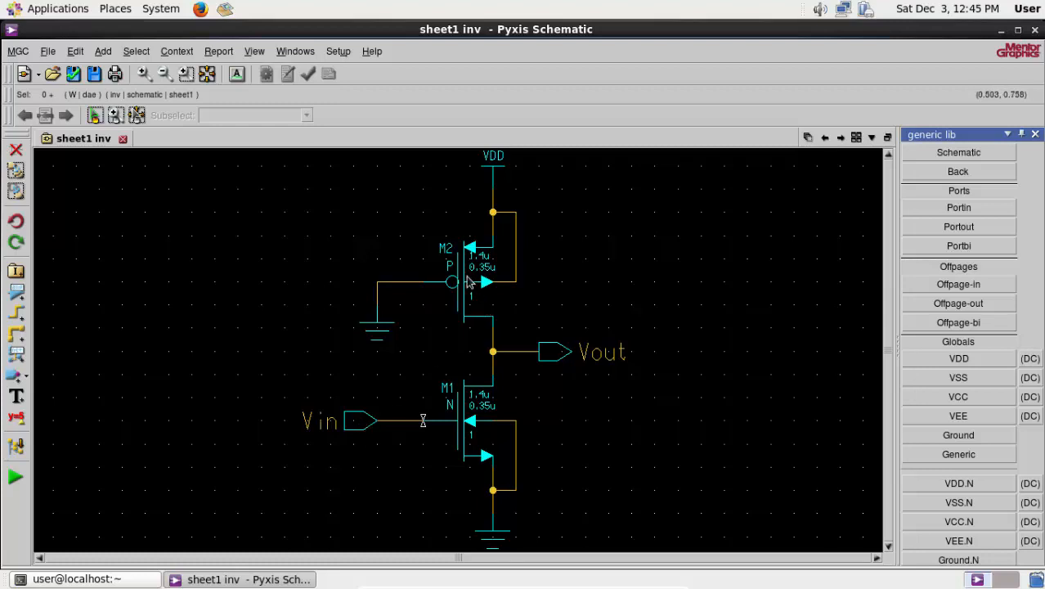
- Set the PMOS transistor M2's length L to 0.4u and width W to 0.6u
{"action": "right_click", "coordinate": [464, 273]}
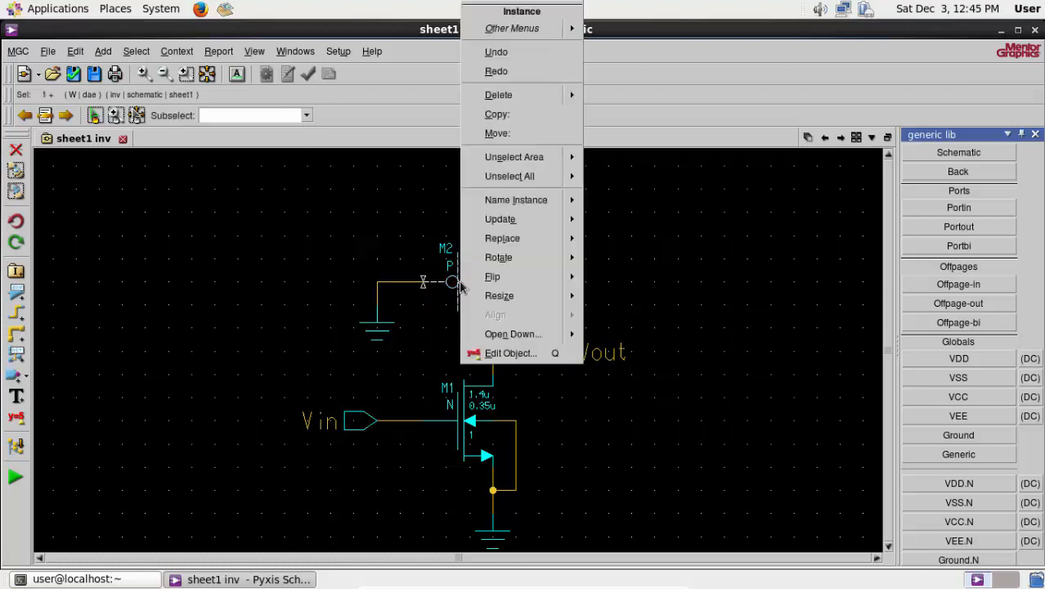
{"action": "left_click", "coordinate": [508, 354]}
{"action": "scroll", "coordinate": [523, 307], "scroll_direction": "down", "scroll_amount": 2}
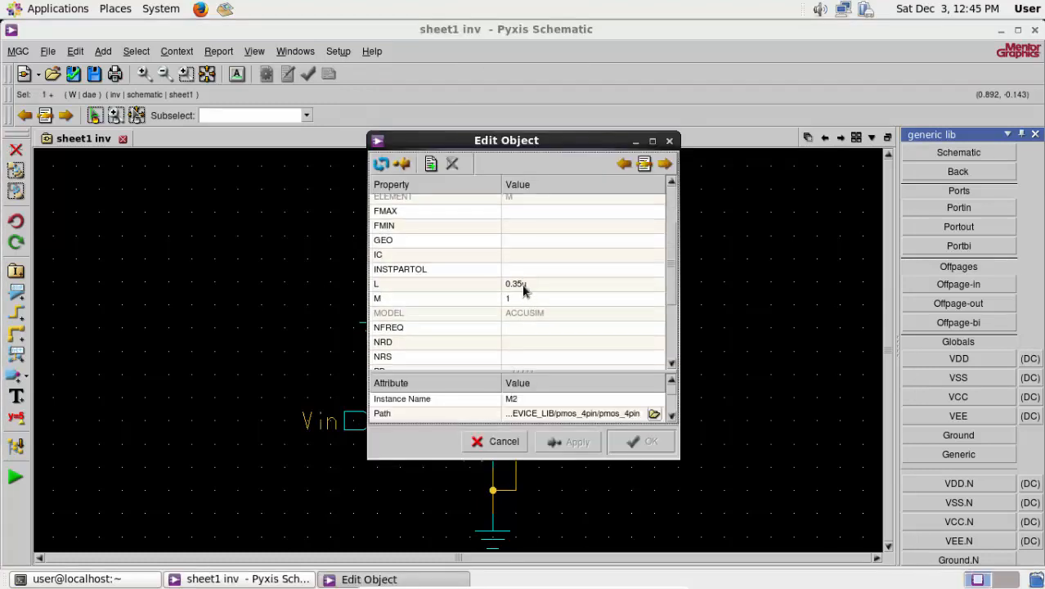
{"action": "left_click", "coordinate": [524, 285]}
{"action": "scroll", "coordinate": [555, 336], "scroll_direction": "down", "scroll_amount": 3}
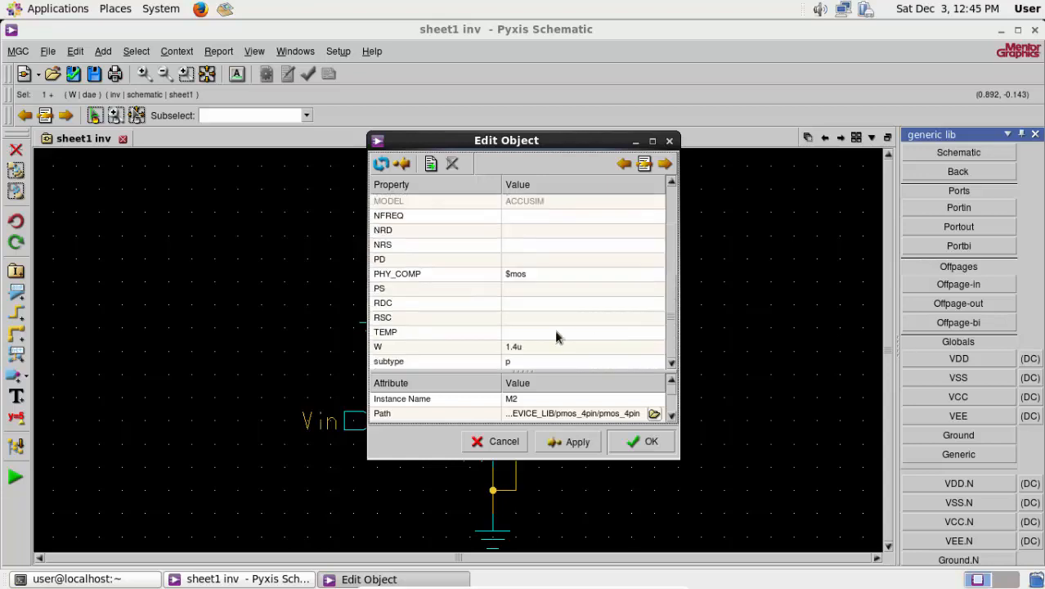
{"action": "left_click", "coordinate": [516, 348]}
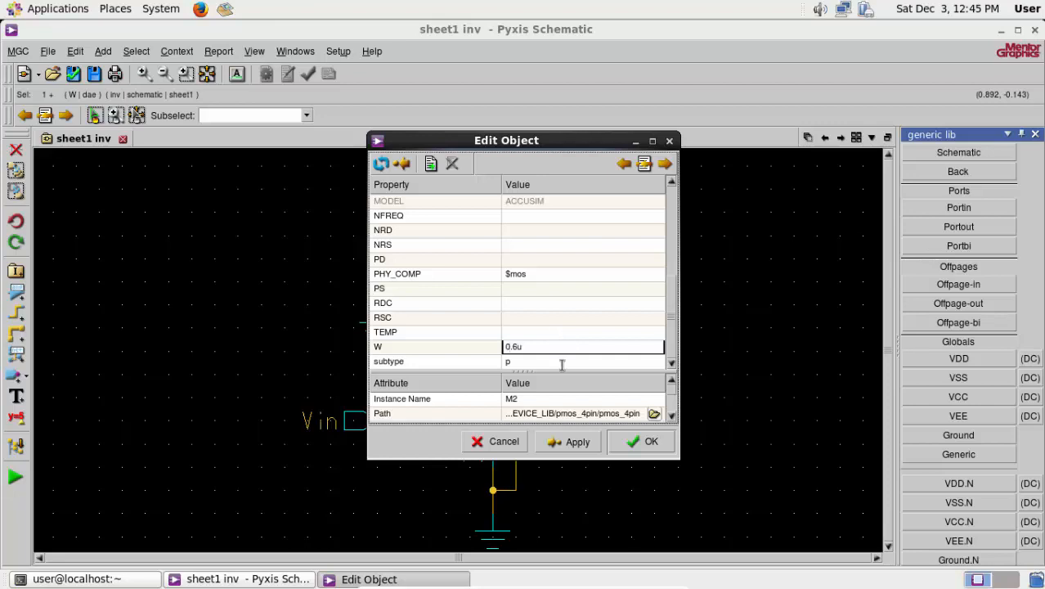
{"action": "left_click", "coordinate": [631, 443]}
- Set the NMOS transistor M1's length L to 0.4u and width W to 0.6u
{"action": "right_click", "coordinate": [462, 419]}
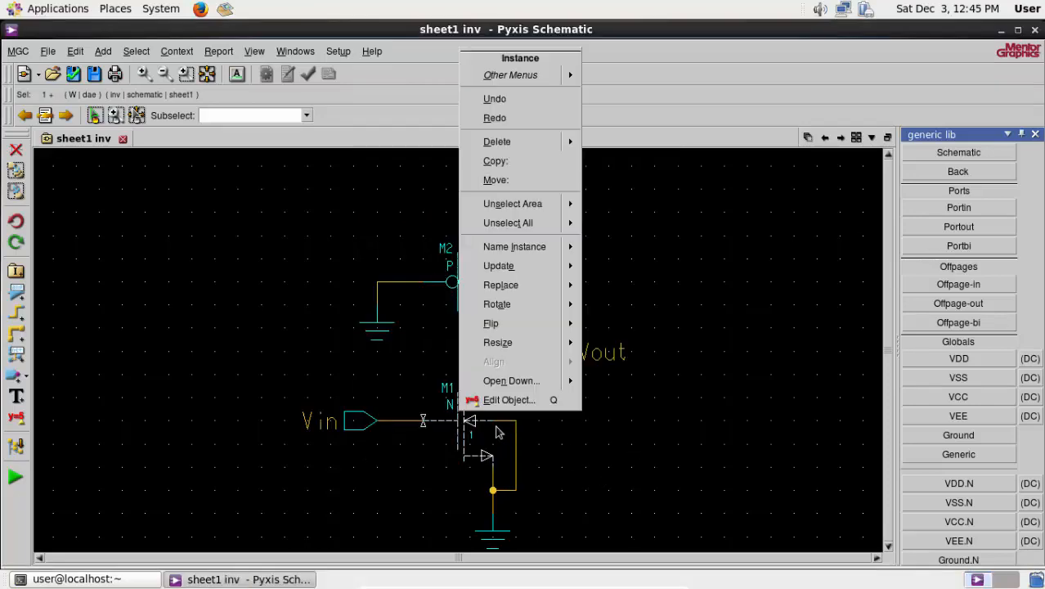
{"action": "left_click", "coordinate": [503, 397]}
{"action": "left_click", "coordinate": [524, 360]}
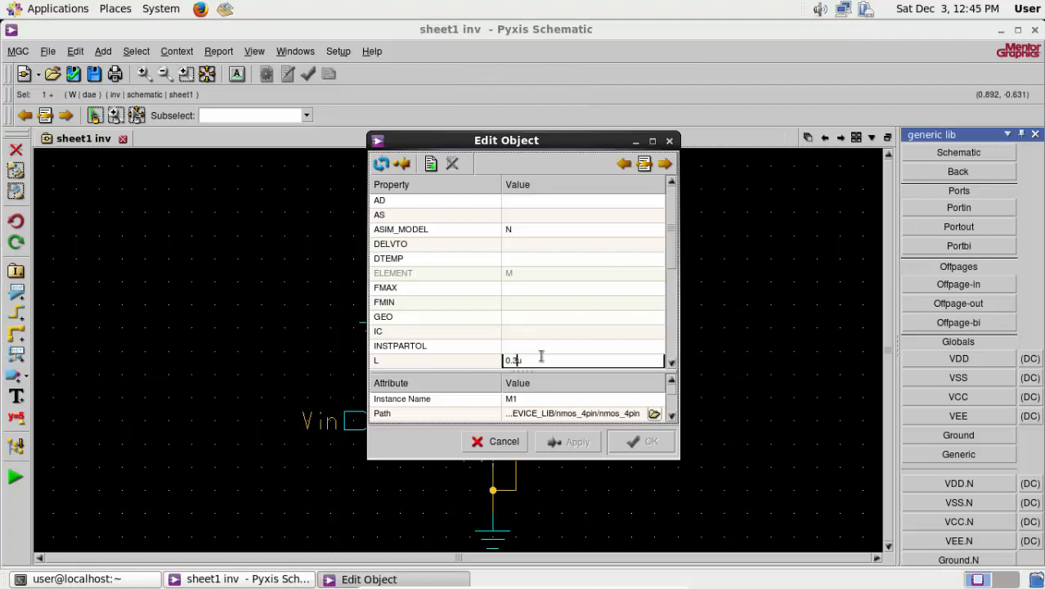
{"action": "left_click_drag", "start_coordinate": [670, 237], "coordinate": [670, 336]}
{"action": "left_click", "coordinate": [520, 346]}
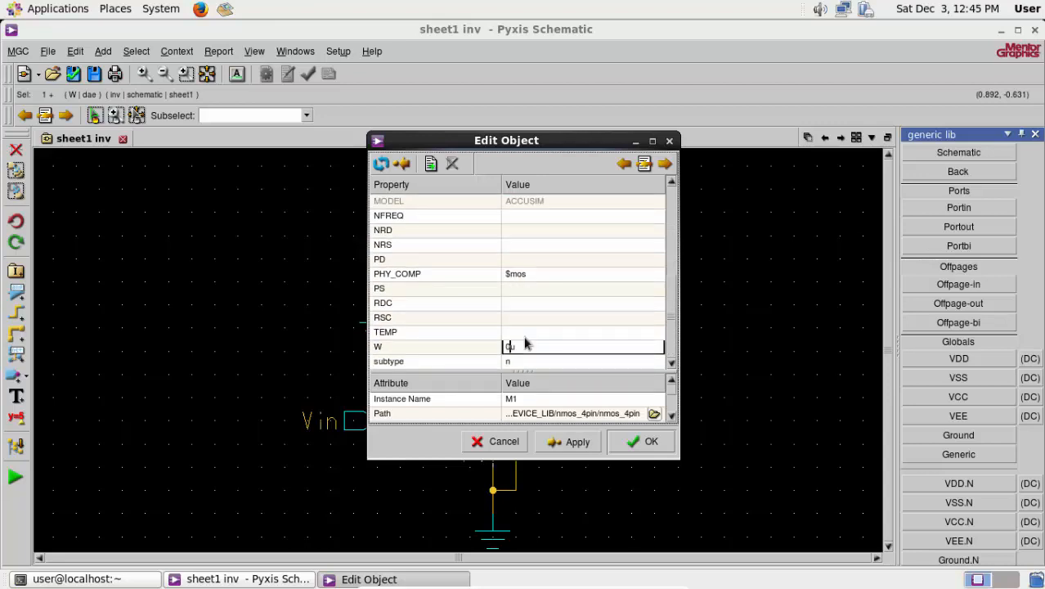
{"action": "left_click", "coordinate": [641, 441]}
{"action": "left_click", "coordinate": [661, 415]}
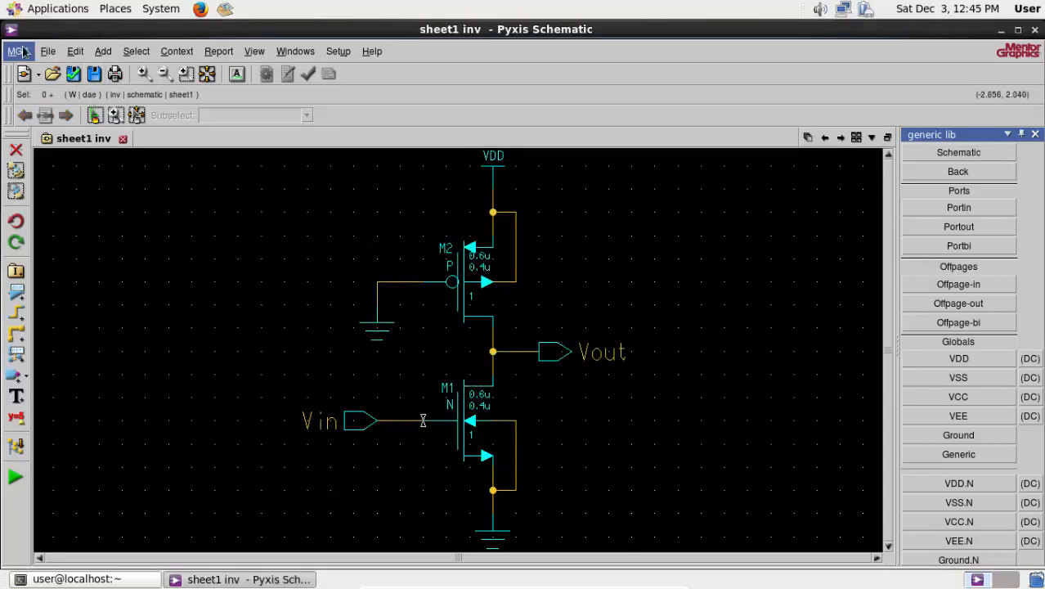
- Generate a symbol from the inv schematic with Replace existing and Activate symbol enabled, and check and save it
{"action": "left_click", "coordinate": [103, 50]}
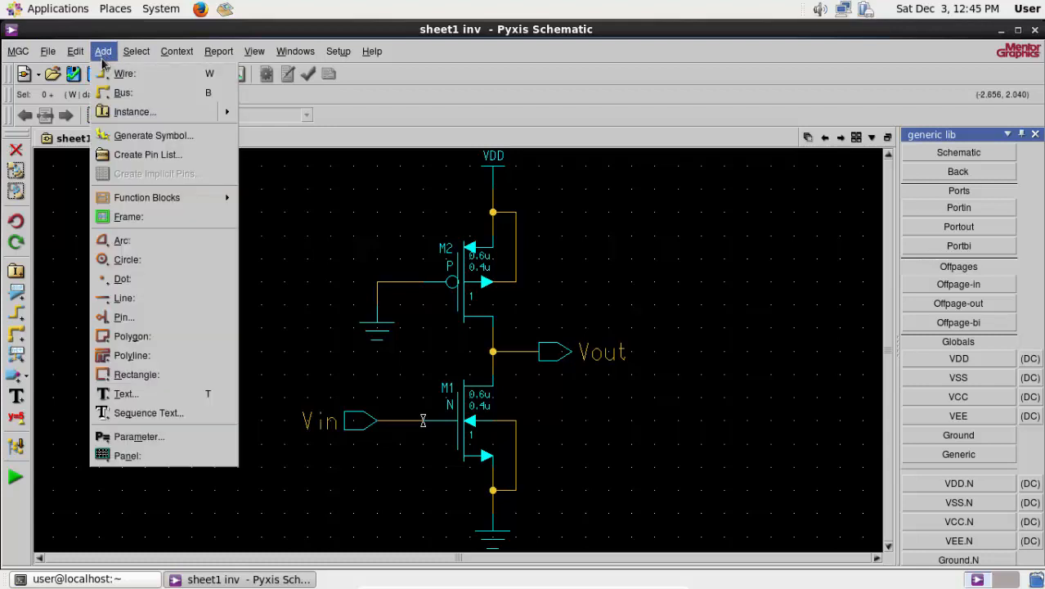
{"action": "left_click", "coordinate": [127, 137]}
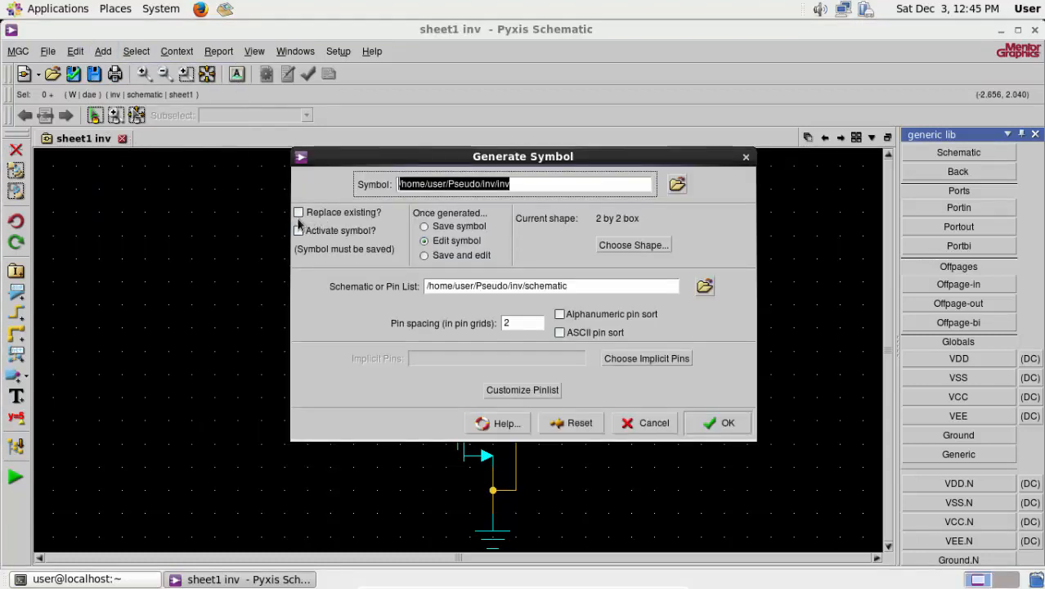
{"action": "left_click", "coordinate": [299, 213]}
{"action": "left_click", "coordinate": [300, 230]}
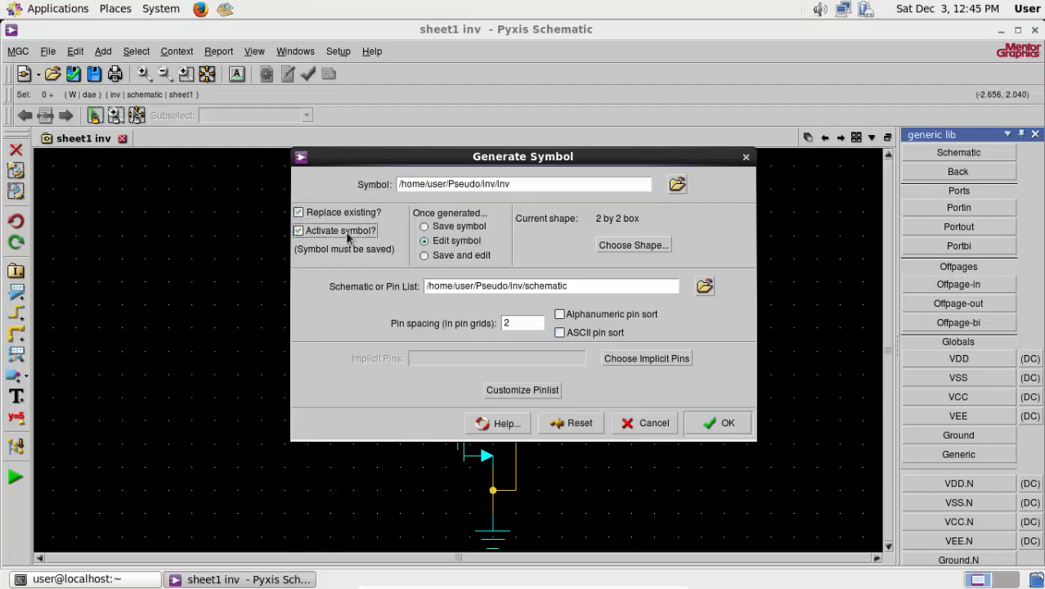
{"action": "left_click", "coordinate": [717, 422]}
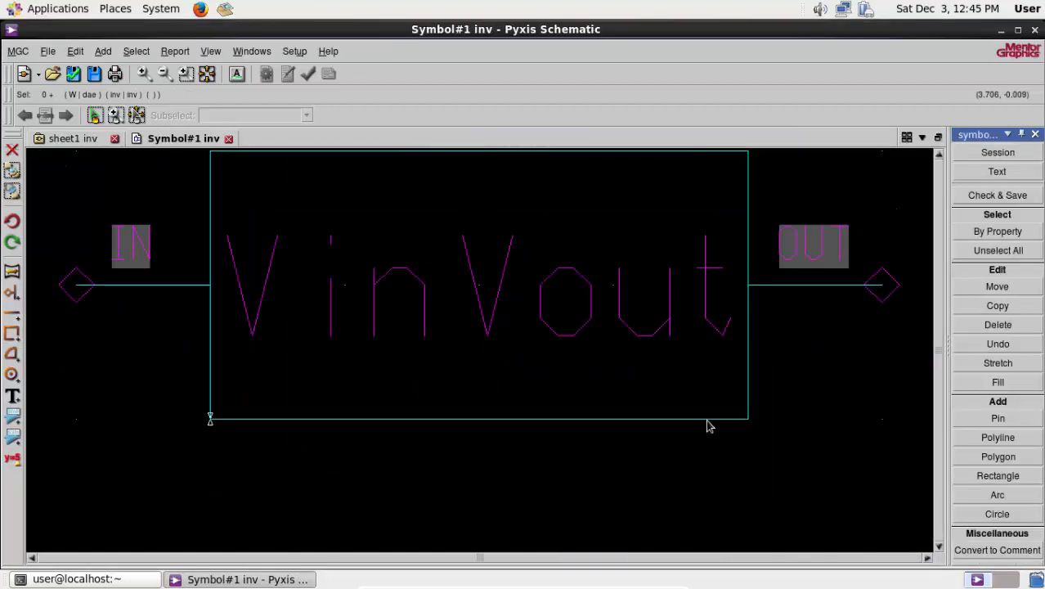
{"action": "left_click", "coordinate": [73, 75]}
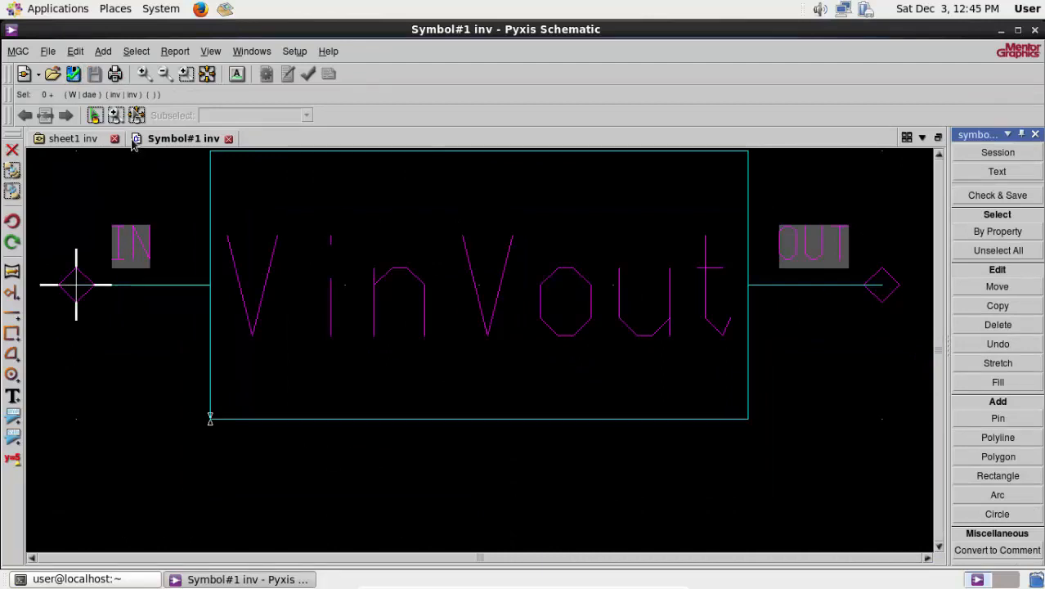
- Close the generated symbol and the inv schematic sheet, saving the changes to the sheet
{"action": "left_click", "coordinate": [229, 139]}
{"action": "left_click", "coordinate": [122, 139]}
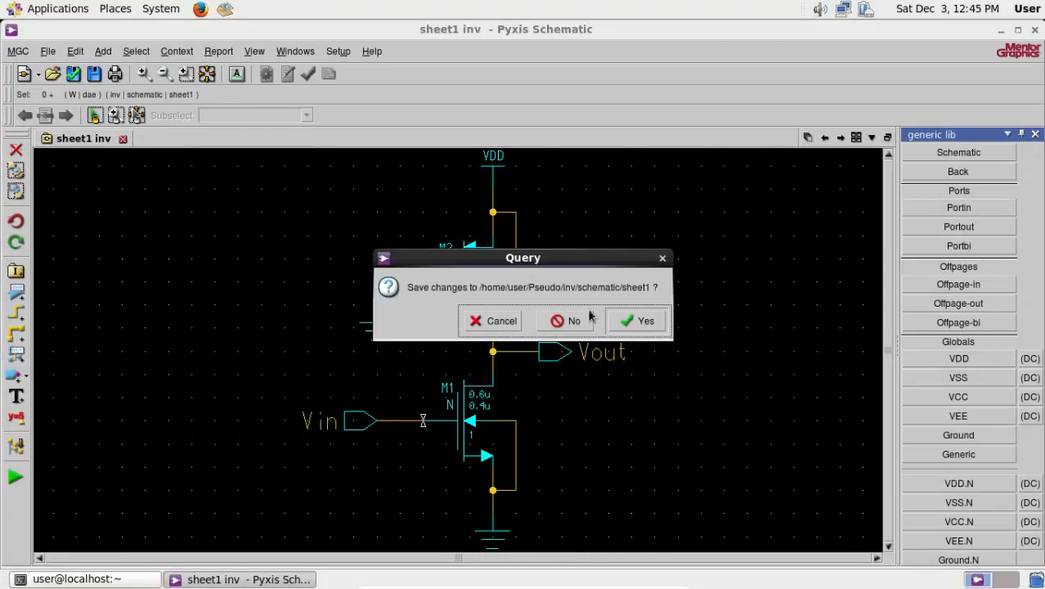
{"action": "left_click", "coordinate": [638, 325]}
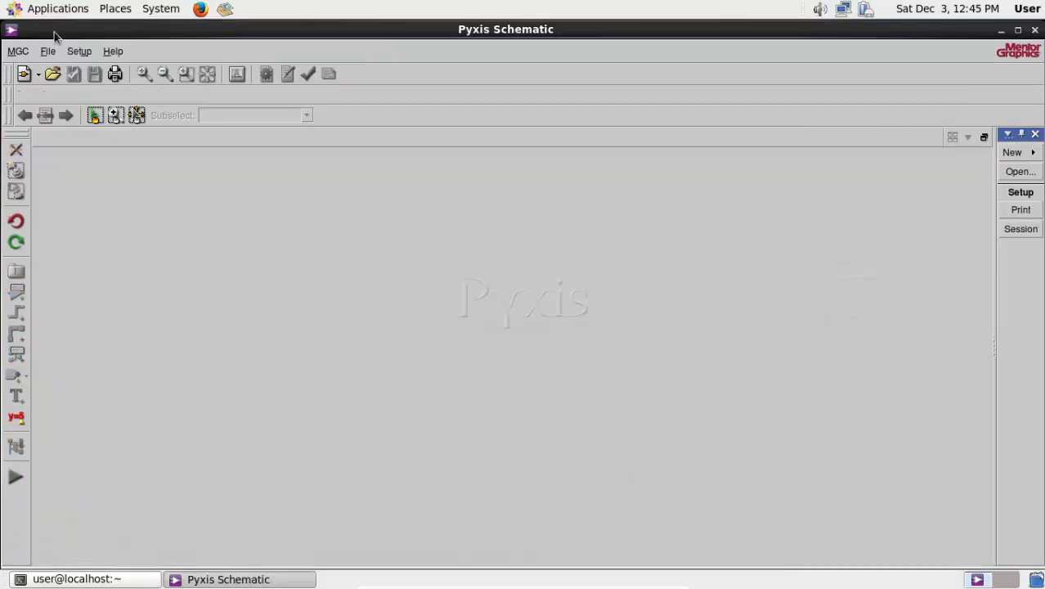
- Create a new schematic component named inv_test in the /home/user/Pseudo folder
{"action": "left_click", "coordinate": [48, 53]}
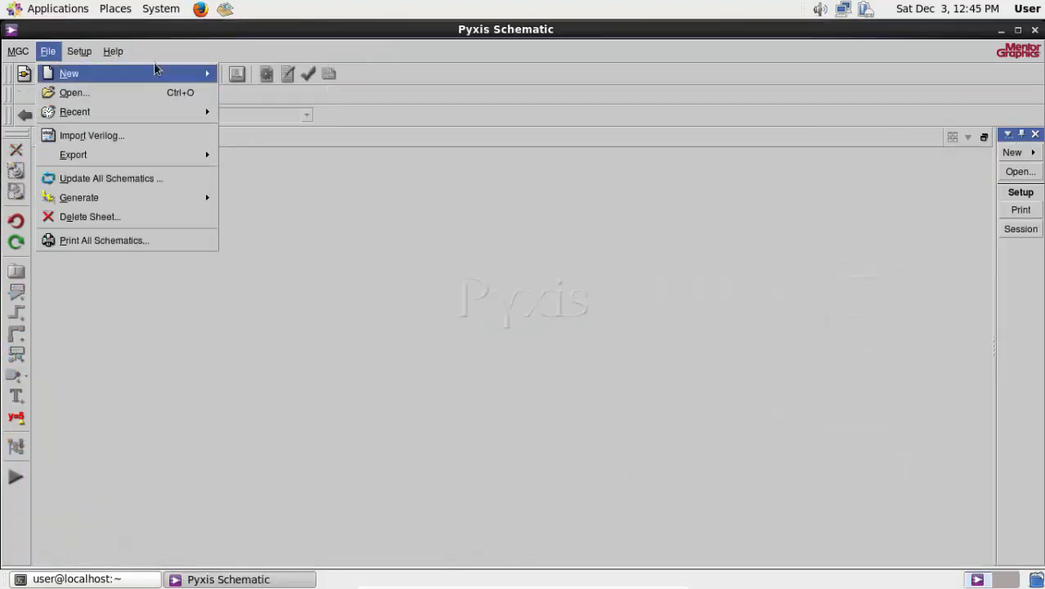
{"action": "mouse_move", "coordinate": [156, 73]}
{"action": "left_click", "coordinate": [229, 74]}
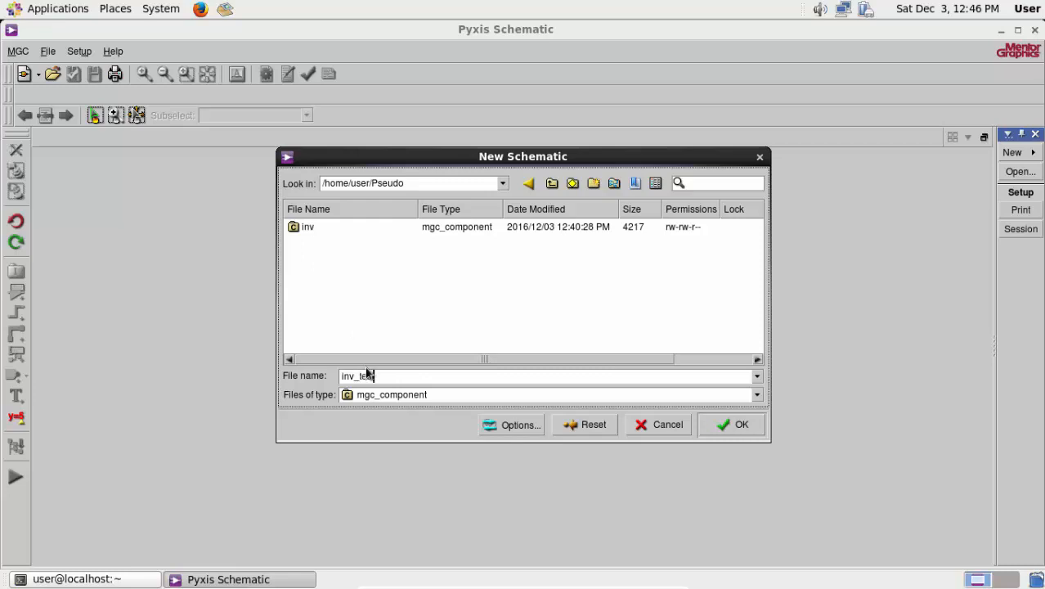
{"action": "left_click", "coordinate": [730, 424]}
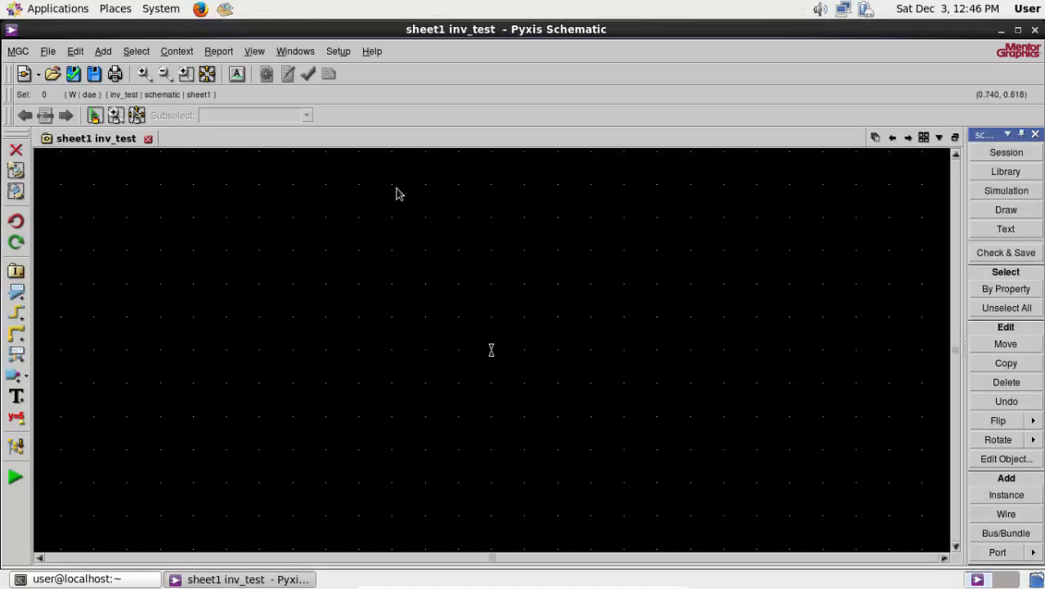
- Place one instance of the inv symbol from /home/user/Pseudo in the upper middle of the inv_test sheet and end placement
{"action": "left_click", "coordinate": [104, 51]}
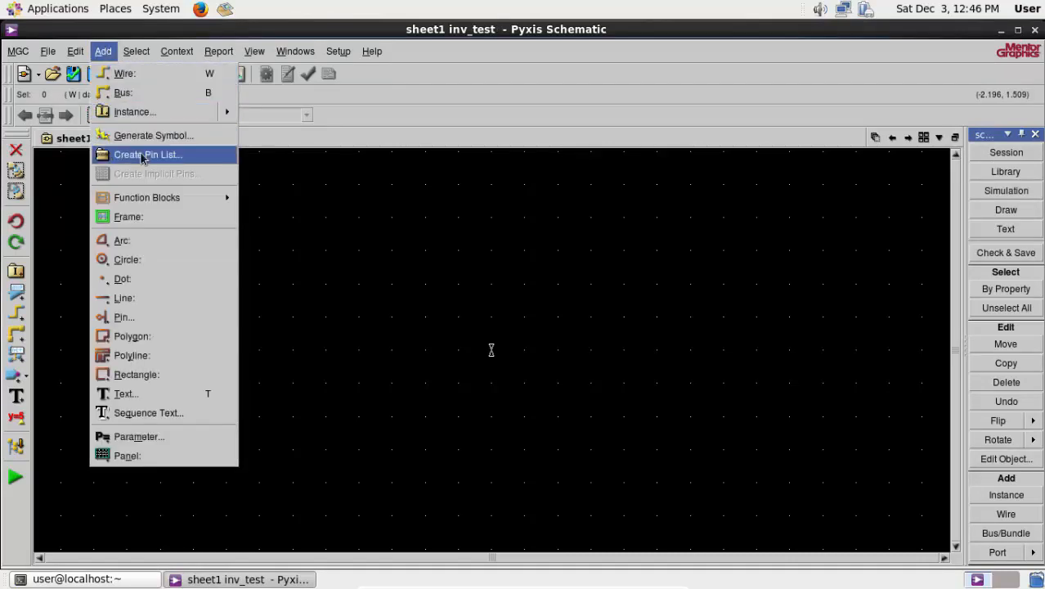
{"action": "mouse_move", "coordinate": [227, 111]}
{"action": "left_click", "coordinate": [290, 111]}
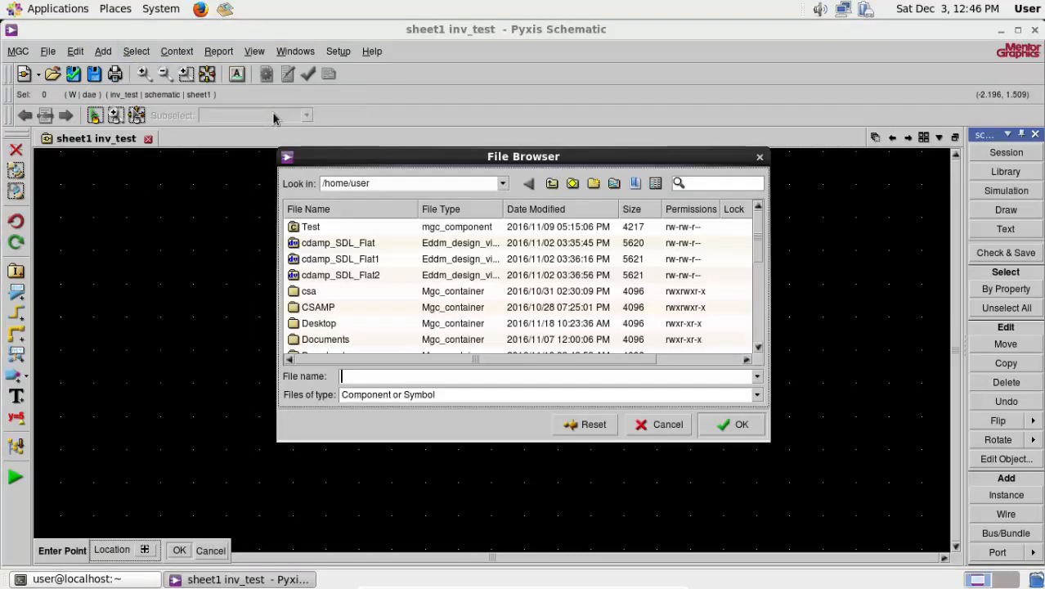
{"action": "scroll", "coordinate": [327, 321], "scroll_direction": "down", "scroll_amount": 5}
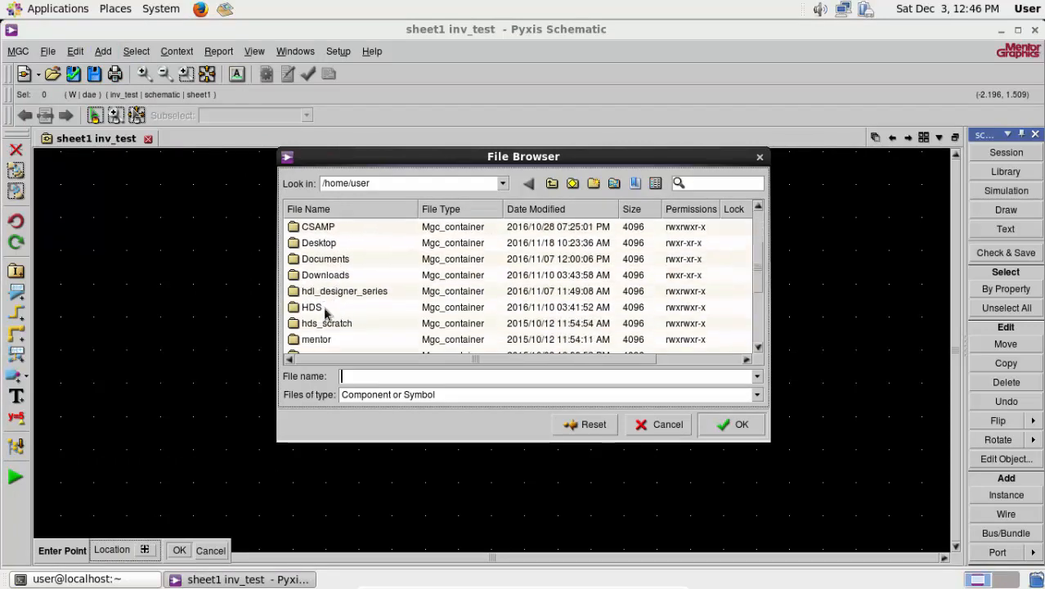
{"action": "scroll", "coordinate": [335, 309], "scroll_direction": "down", "scroll_amount": 2}
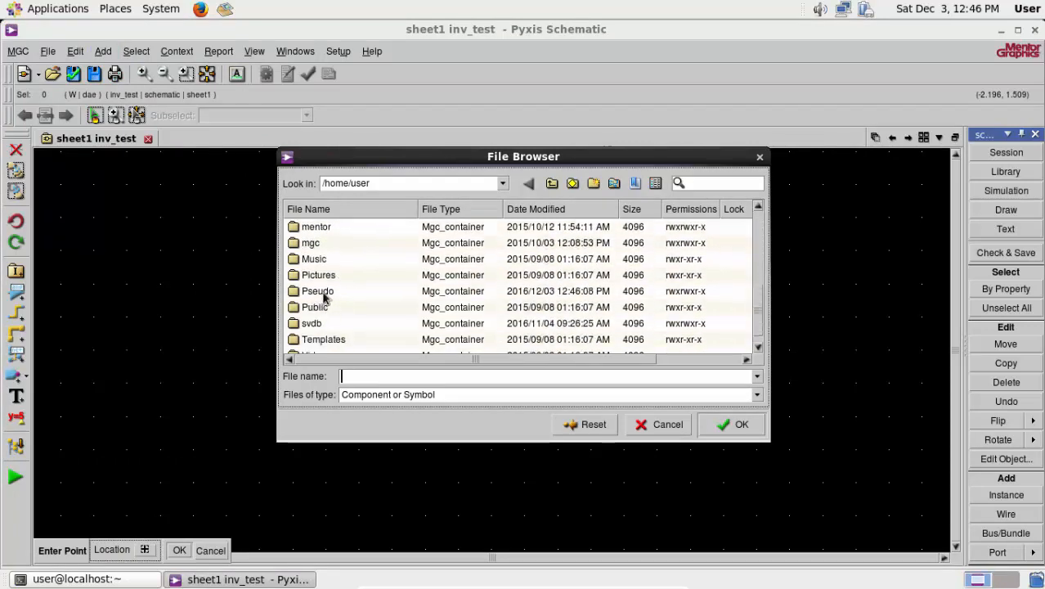
{"action": "double_click", "coordinate": [325, 293]}
{"action": "left_click", "coordinate": [308, 227]}
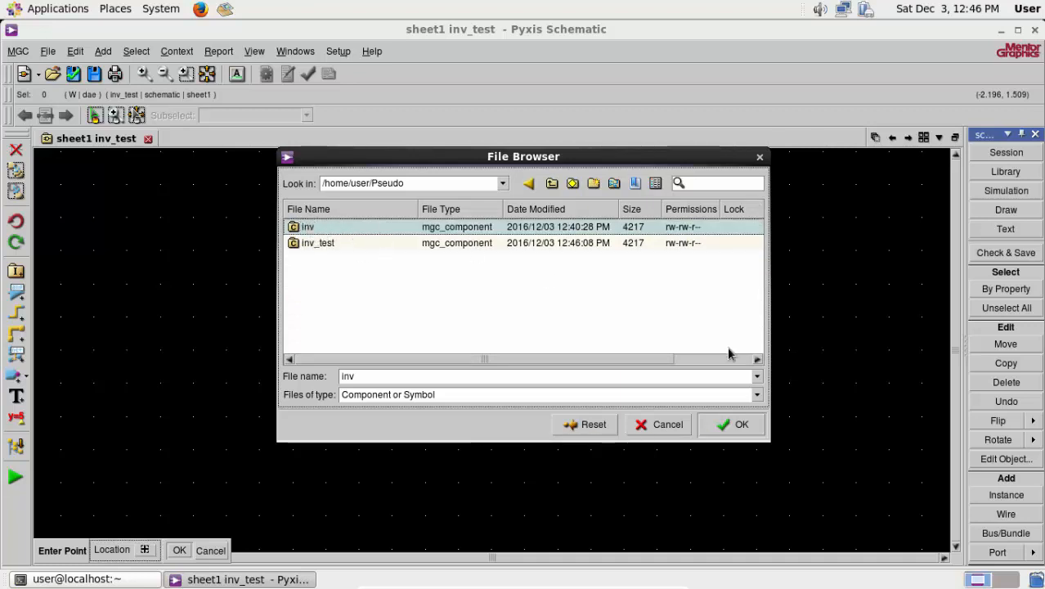
{"action": "left_click", "coordinate": [740, 425]}
{"action": "left_click", "coordinate": [381, 285]}
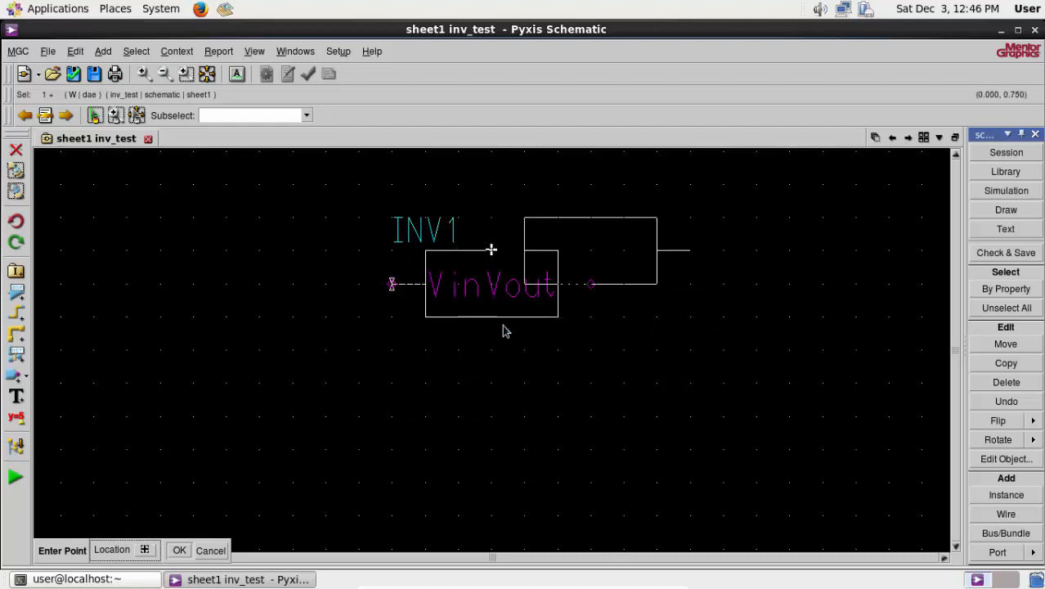
{"action": "left_click", "coordinate": [210, 551]}
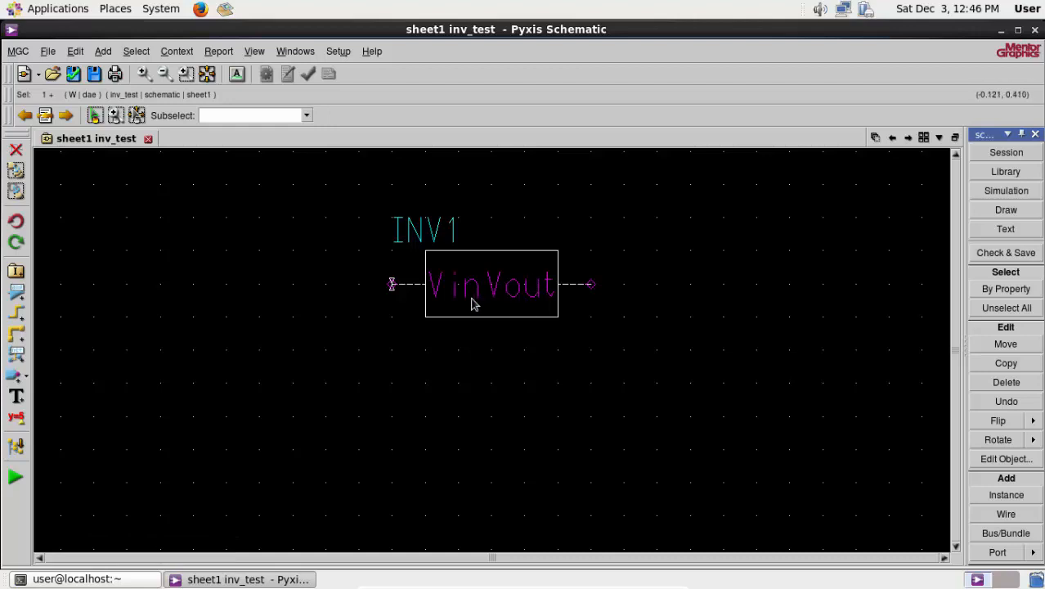
{"action": "left_click", "coordinate": [419, 411]}
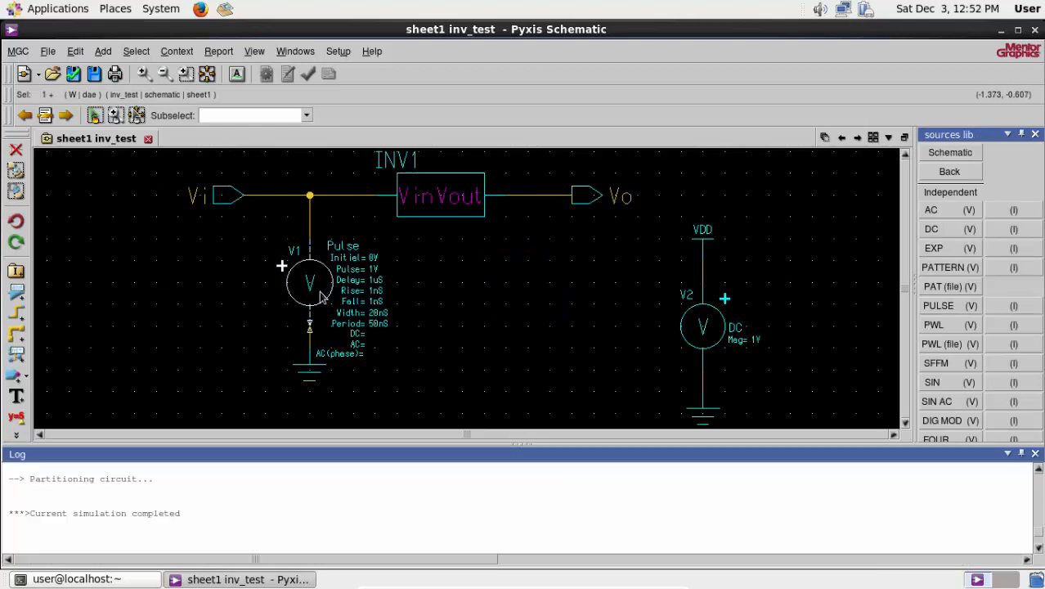
- Set the pulse source V1's delay to 0uS, pulse value to 3.3V and width to 25nS
{"action": "right_click", "coordinate": [320, 291]}
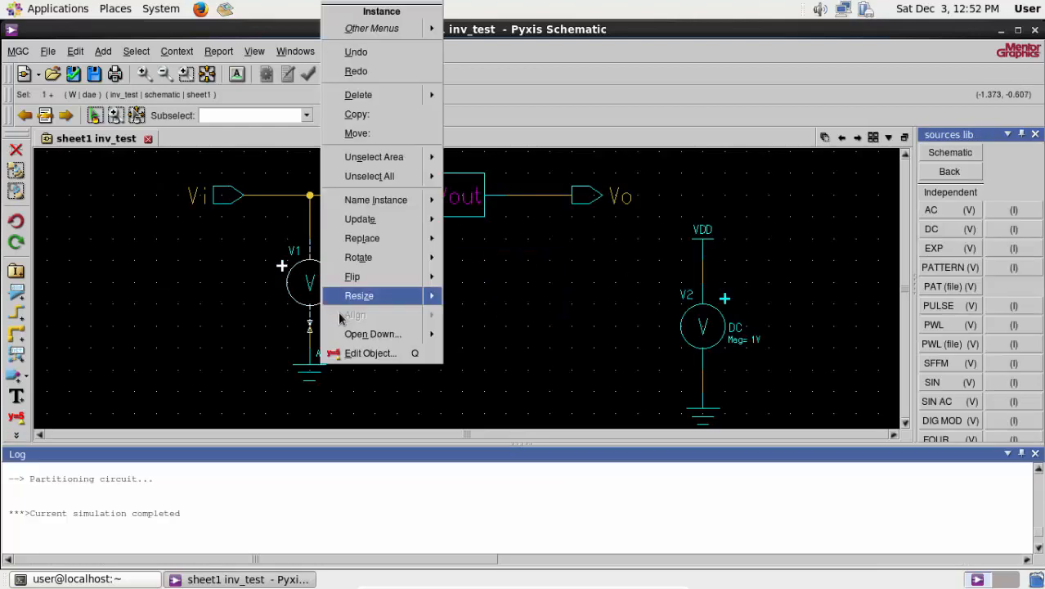
{"action": "left_click", "coordinate": [358, 353]}
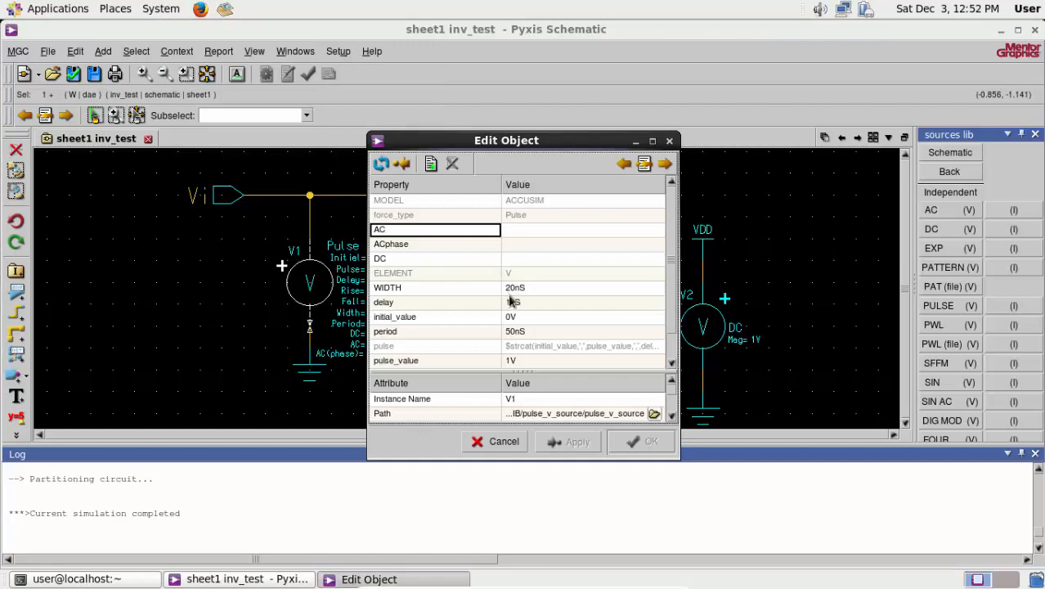
{"action": "left_click", "coordinate": [510, 302]}
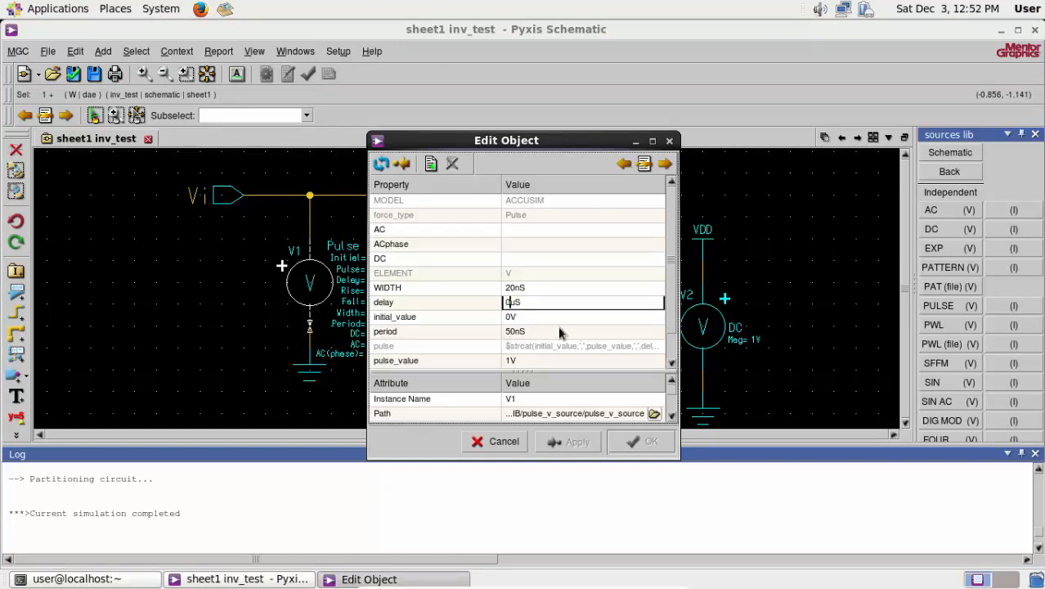
{"action": "left_click", "coordinate": [510, 361]}
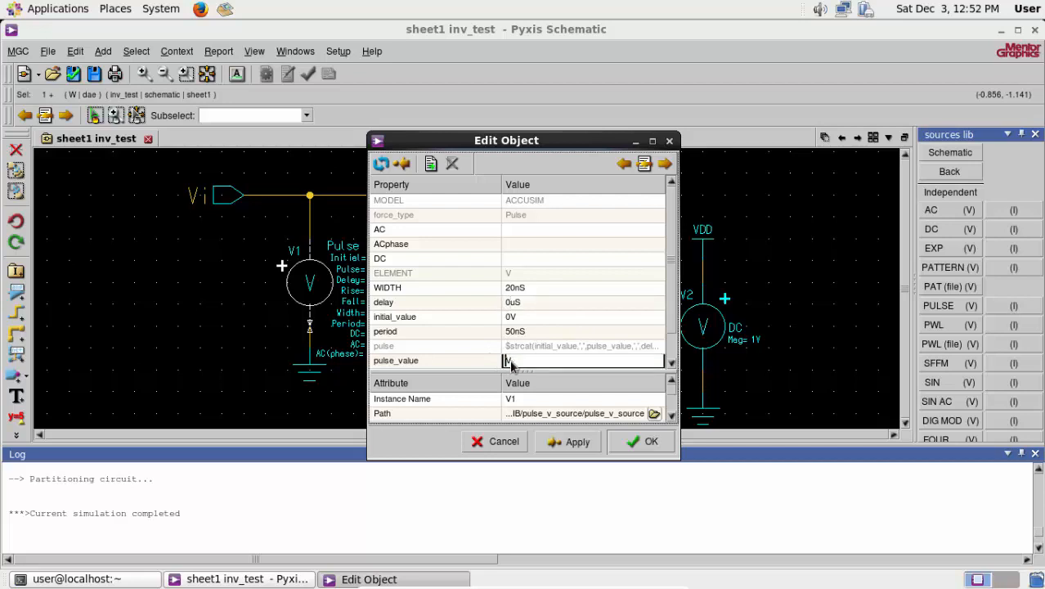
{"action": "type", "text": ".3"}
{"action": "left_click_drag", "start_coordinate": [670, 295], "coordinate": [676, 333]}
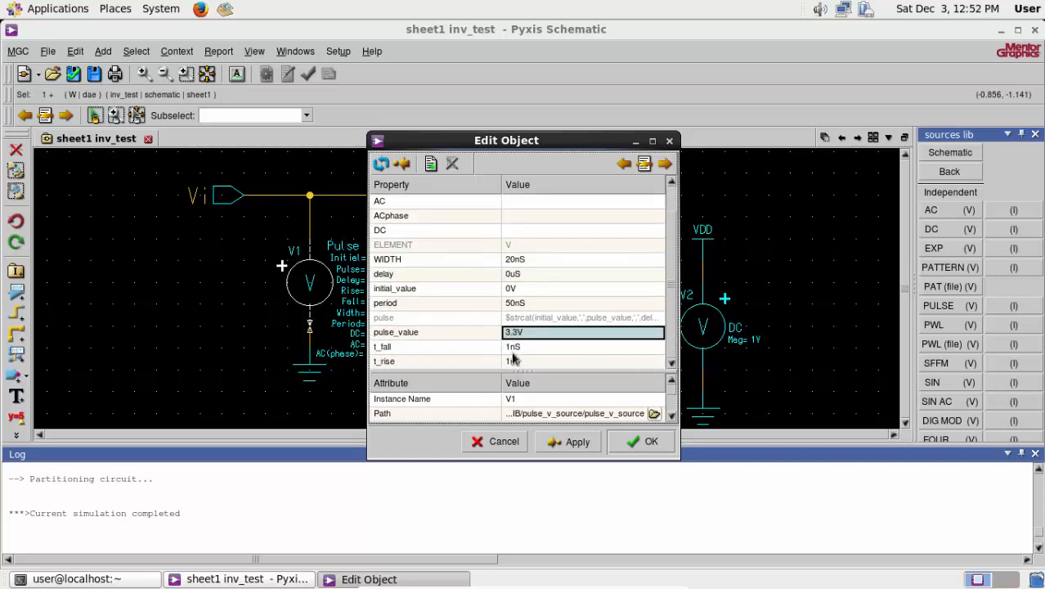
{"action": "left_click", "coordinate": [514, 260]}
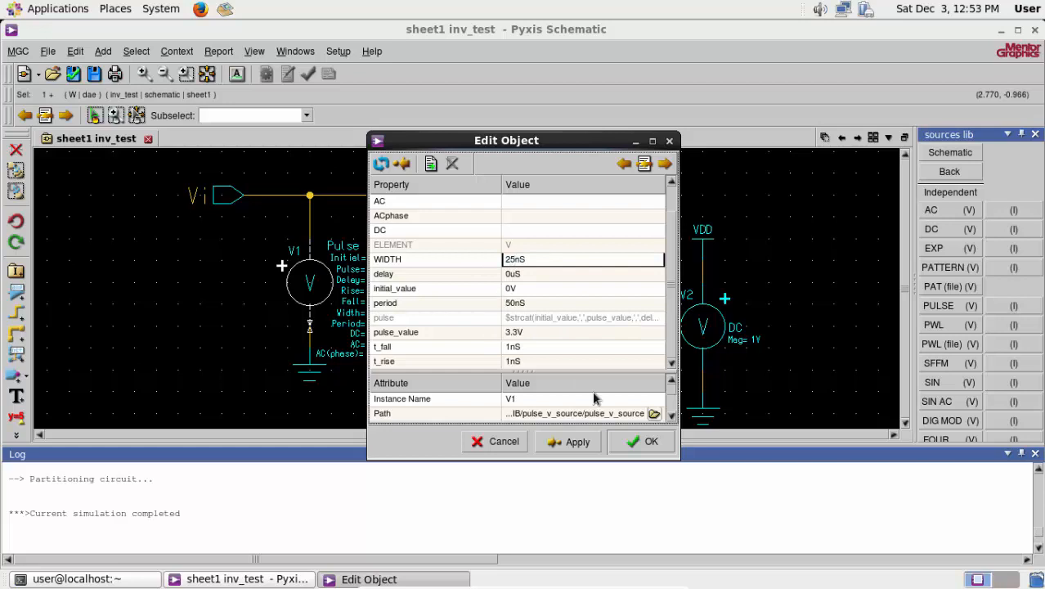
{"action": "left_click", "coordinate": [642, 442]}
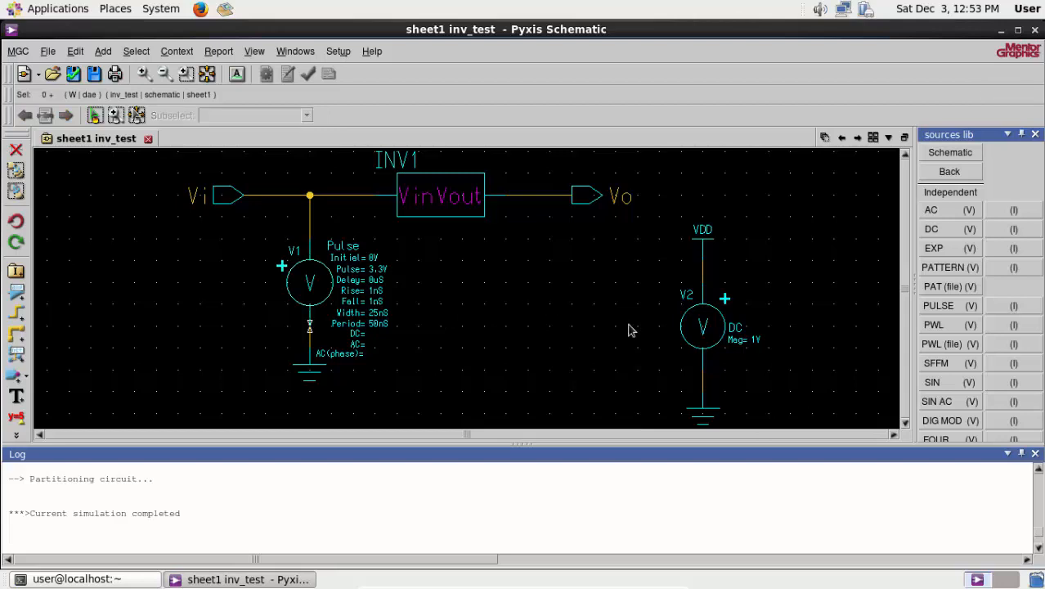
- Set the DC value of the supply source V2 to 3.3V
{"action": "left_click", "coordinate": [716, 334]}
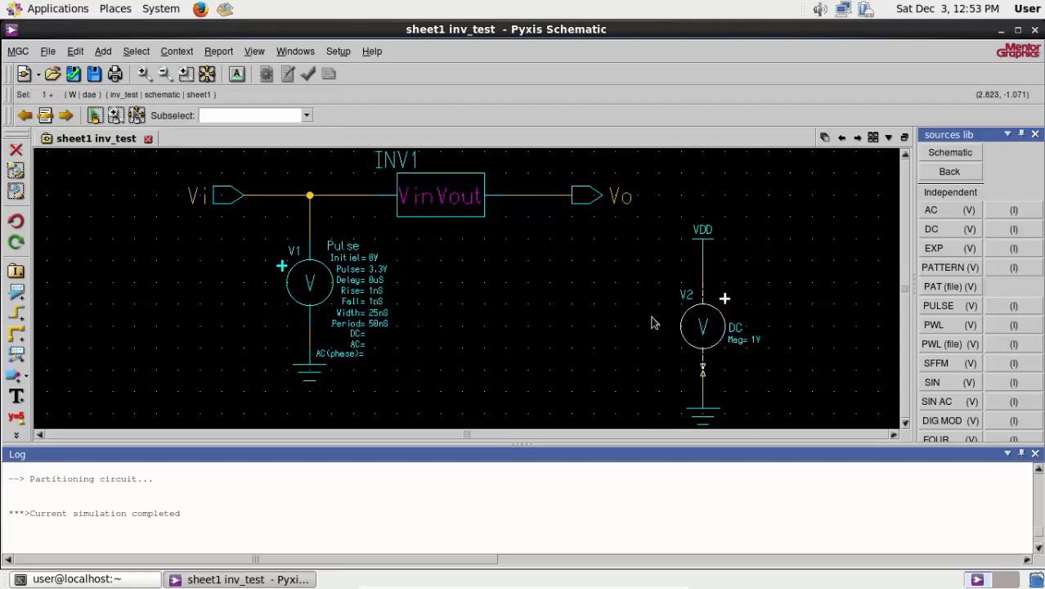
{"action": "right_click", "coordinate": [713, 343]}
{"action": "left_click", "coordinate": [727, 352]}
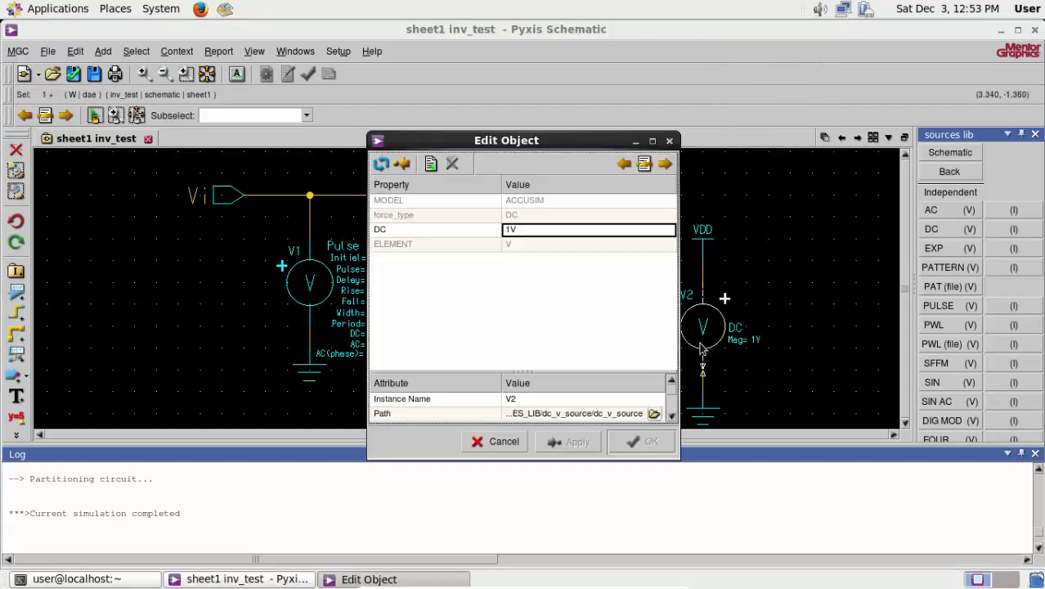
{"action": "left_click", "coordinate": [510, 232]}
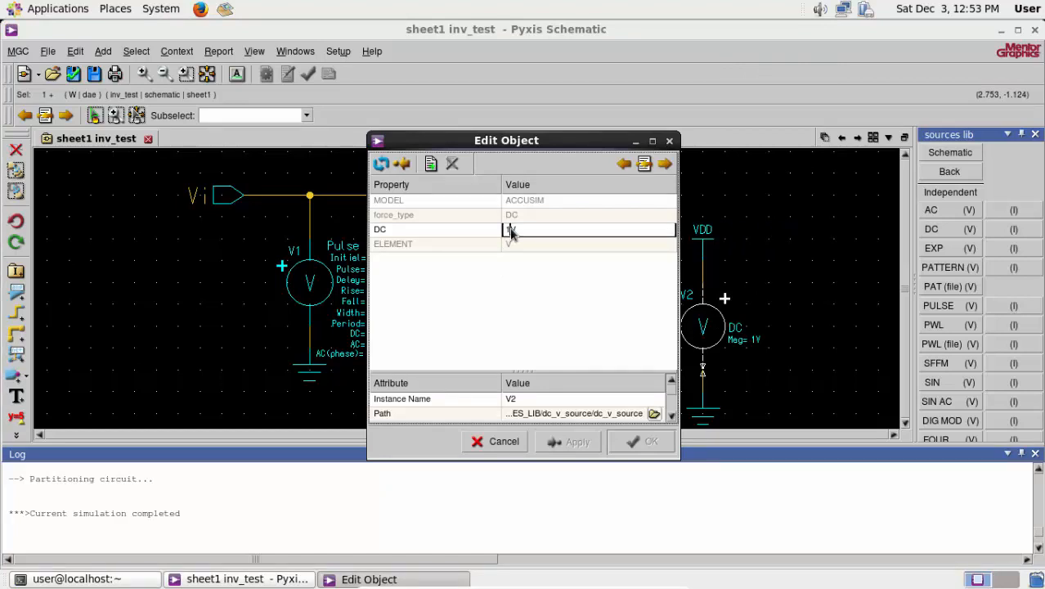
{"action": "key", "text": "Delete"}
{"action": "type", "text": "3.3V"}
{"action": "left_click", "coordinate": [642, 442]}
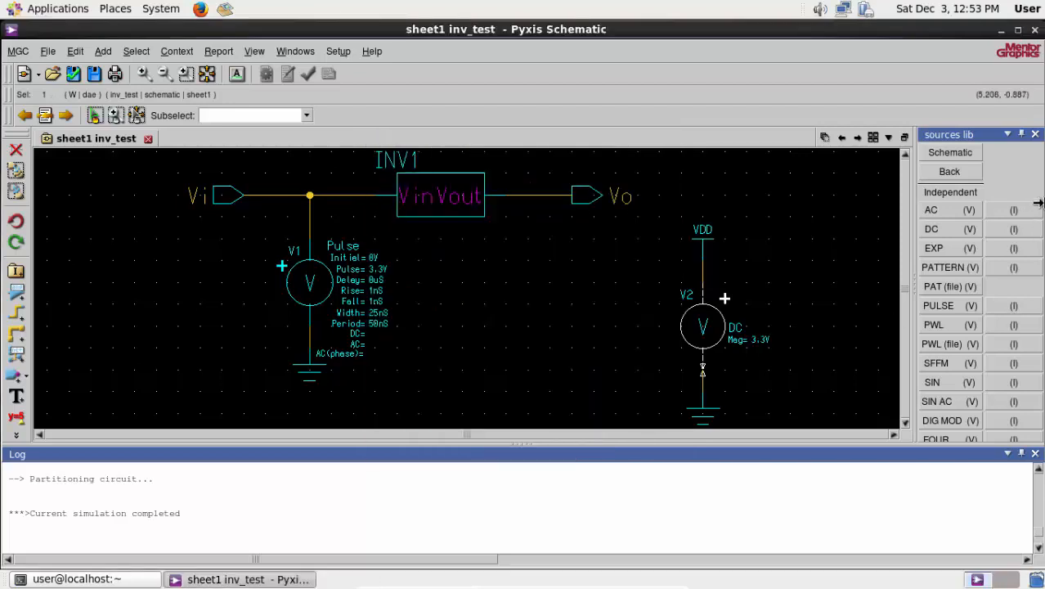
- Enter simulation mode with a new Eldo design configuration named transferc
{"action": "left_click", "coordinate": [949, 171]}
{"action": "left_click", "coordinate": [1014, 172]}
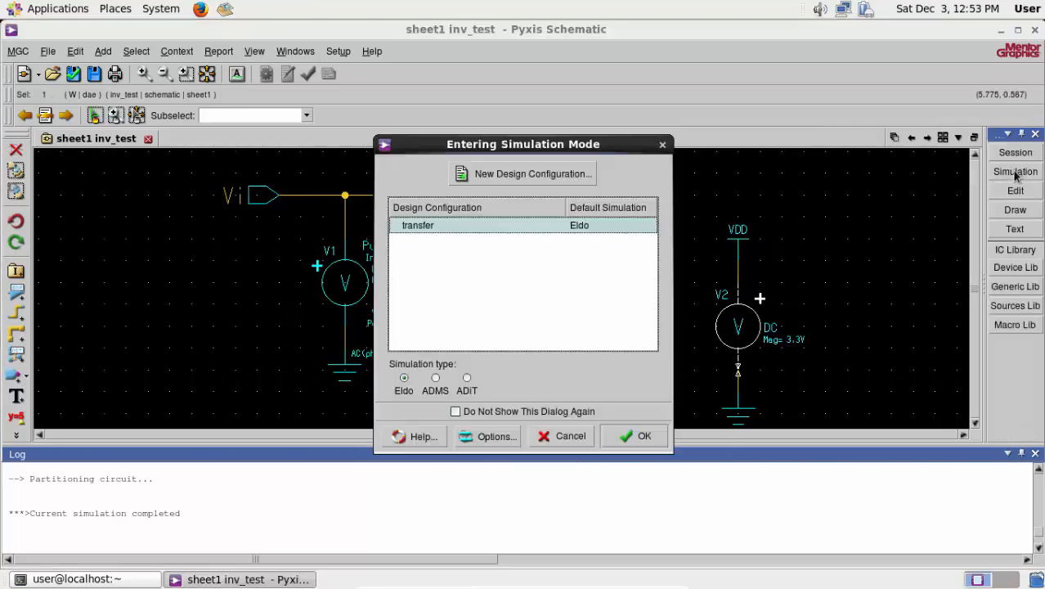
{"action": "left_click", "coordinate": [528, 174]}
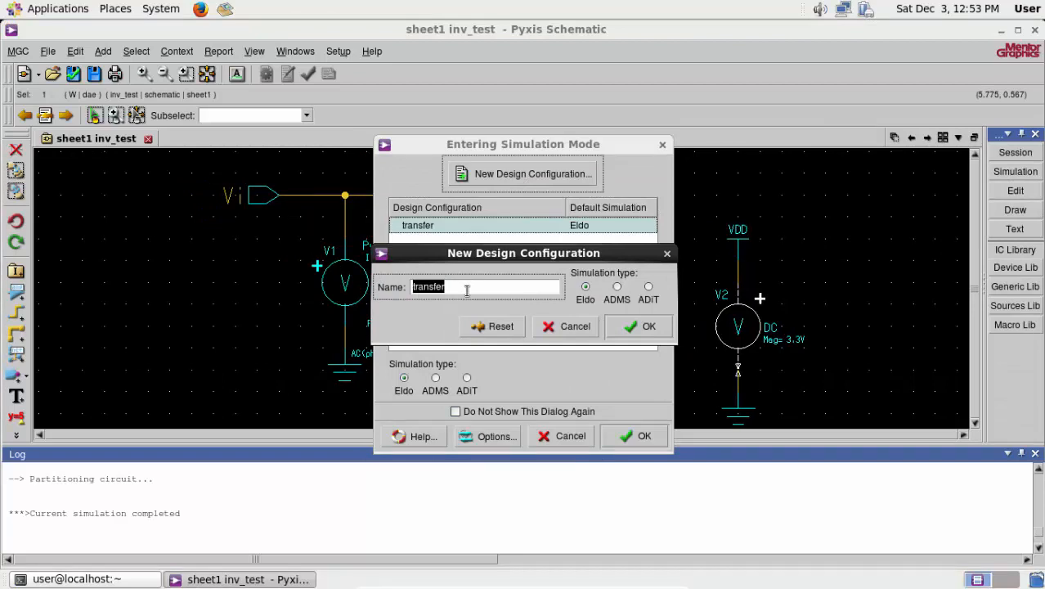
{"action": "type", "text": "v"}
{"action": "left_click", "coordinate": [629, 327]}
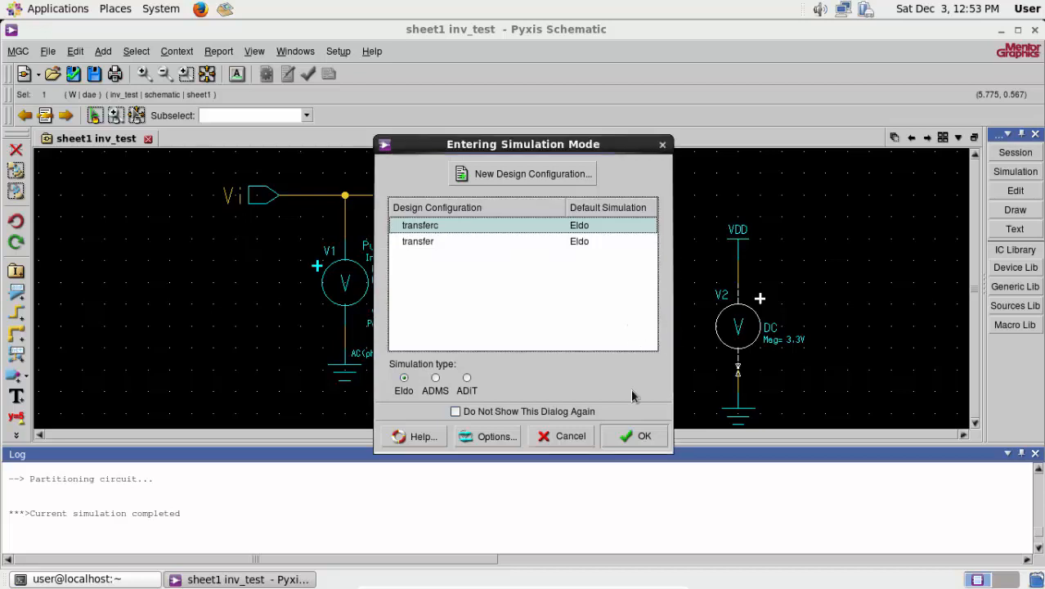
{"action": "left_click", "coordinate": [630, 435]}
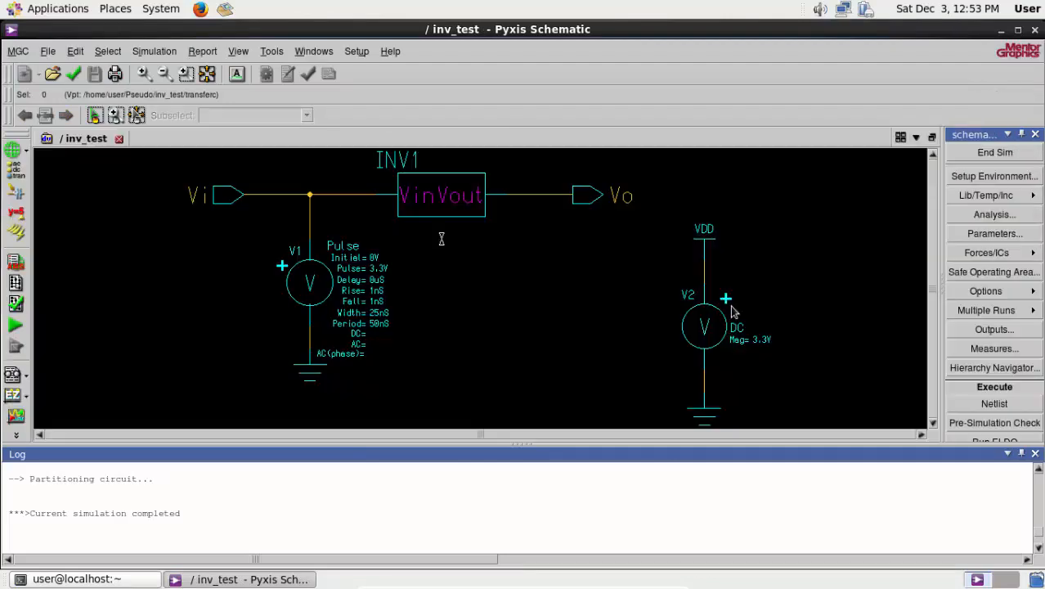
- Enable the DC analysis and disable the OP analysis in the simulation setup
{"action": "left_click", "coordinate": [978, 215]}
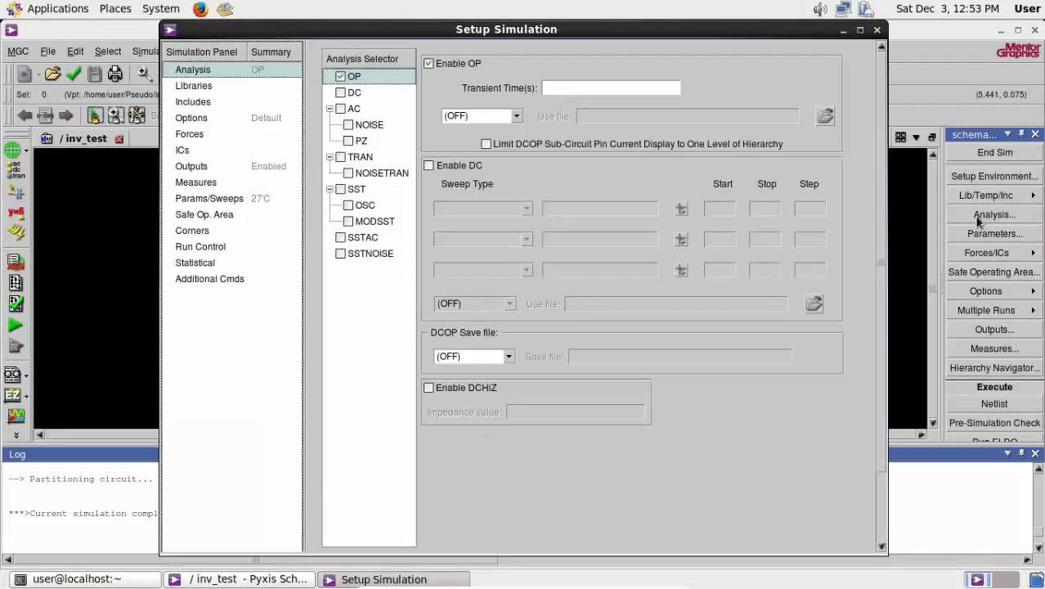
{"action": "left_click", "coordinate": [340, 93]}
{"action": "left_click", "coordinate": [342, 77]}
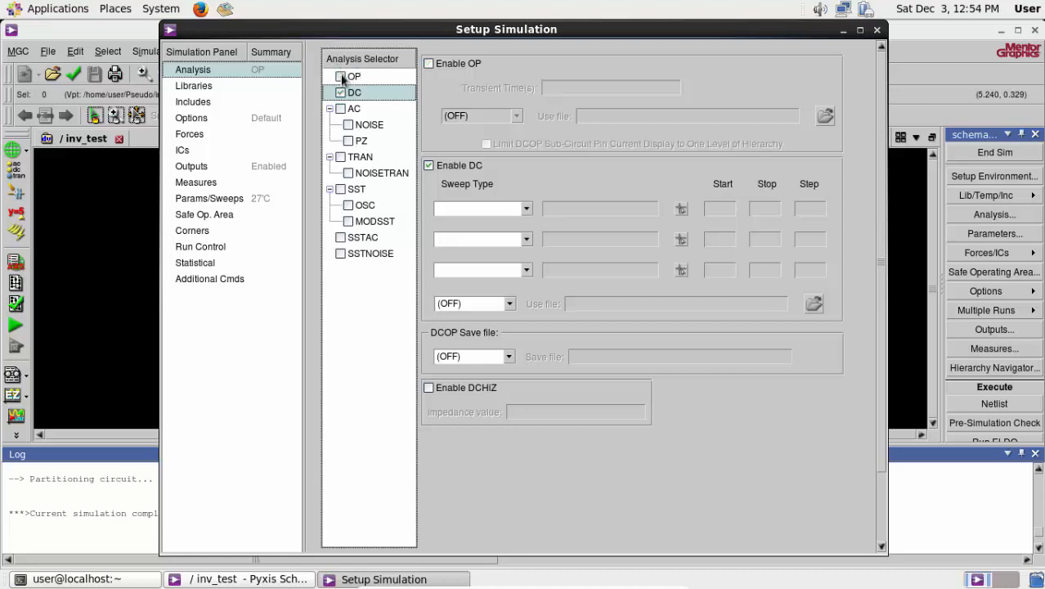
- Set the first DC sweep's type to Source and pick the pulse source V1 in the schematic as the swept source
{"action": "left_click", "coordinate": [467, 210]}
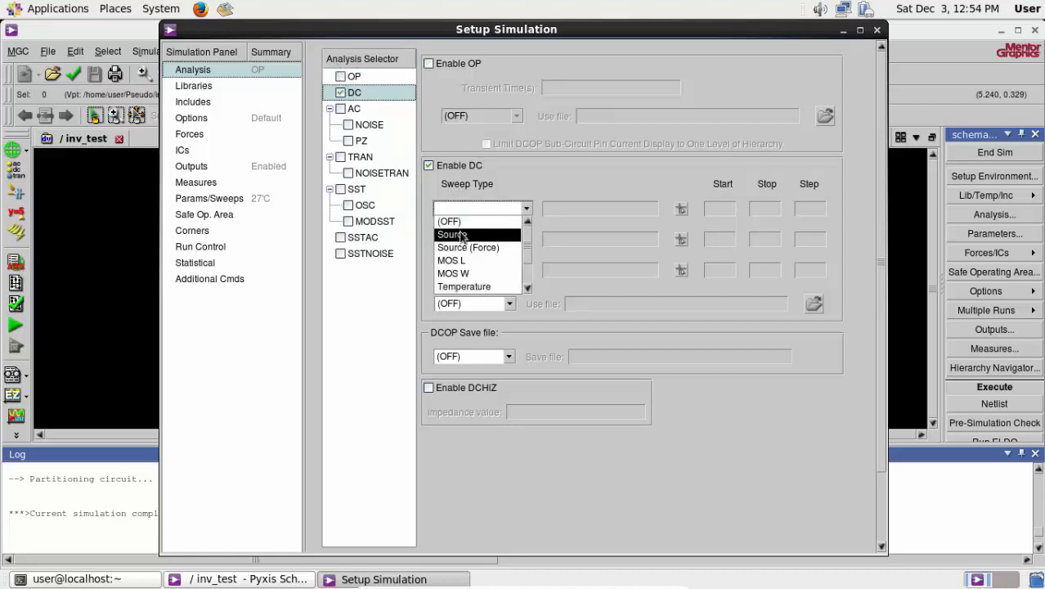
{"action": "left_click", "coordinate": [456, 235]}
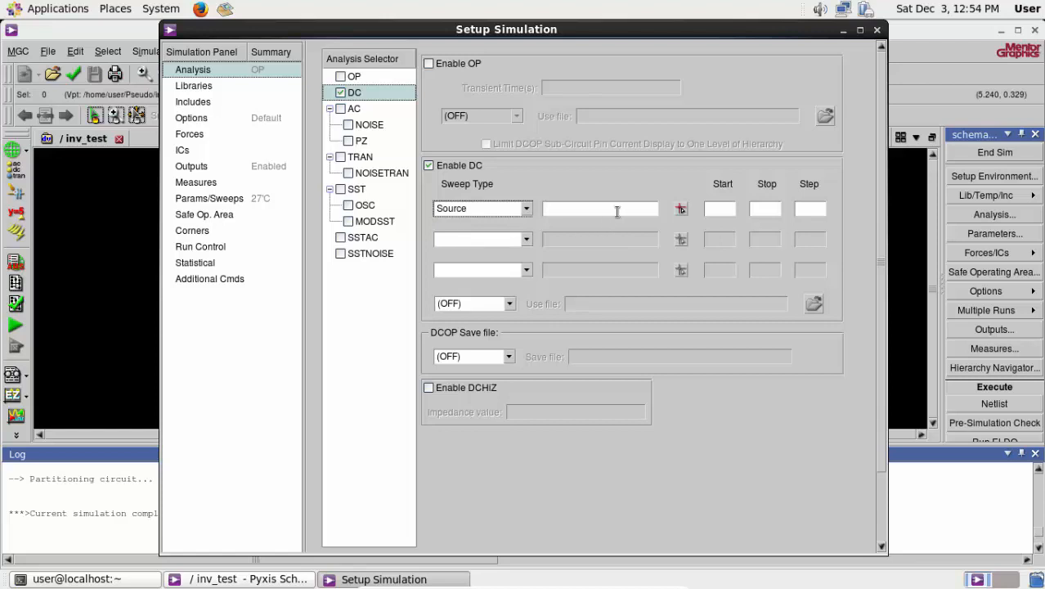
{"action": "left_click", "coordinate": [681, 209]}
{"action": "left_click", "coordinate": [311, 291]}
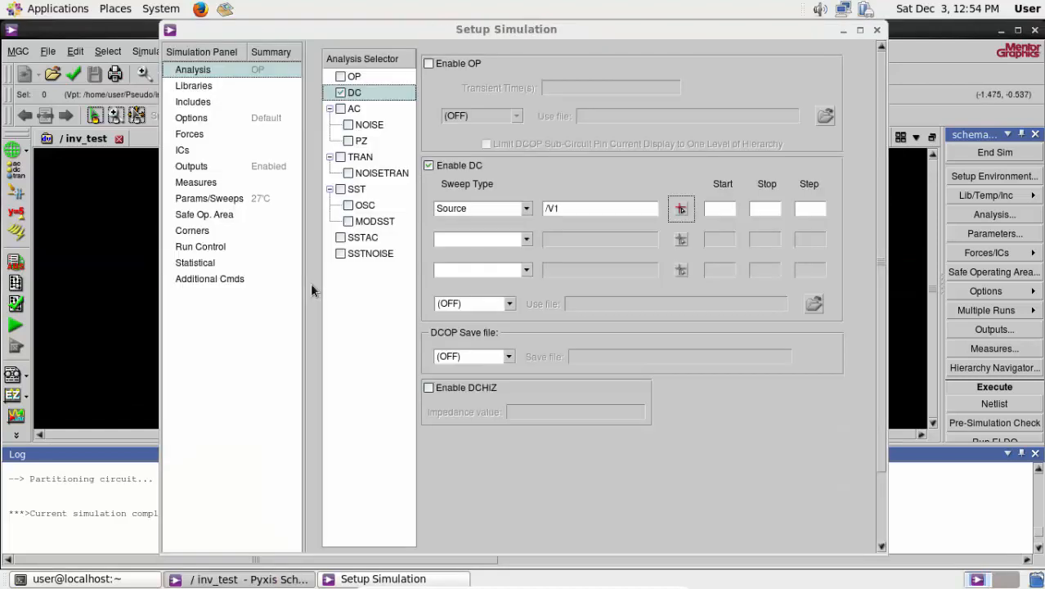
- Set the V1 DC sweep to start at 0, stop at 3.3v and step by 0.001
{"action": "left_click", "coordinate": [732, 209]}
{"action": "type", "text": "0"}
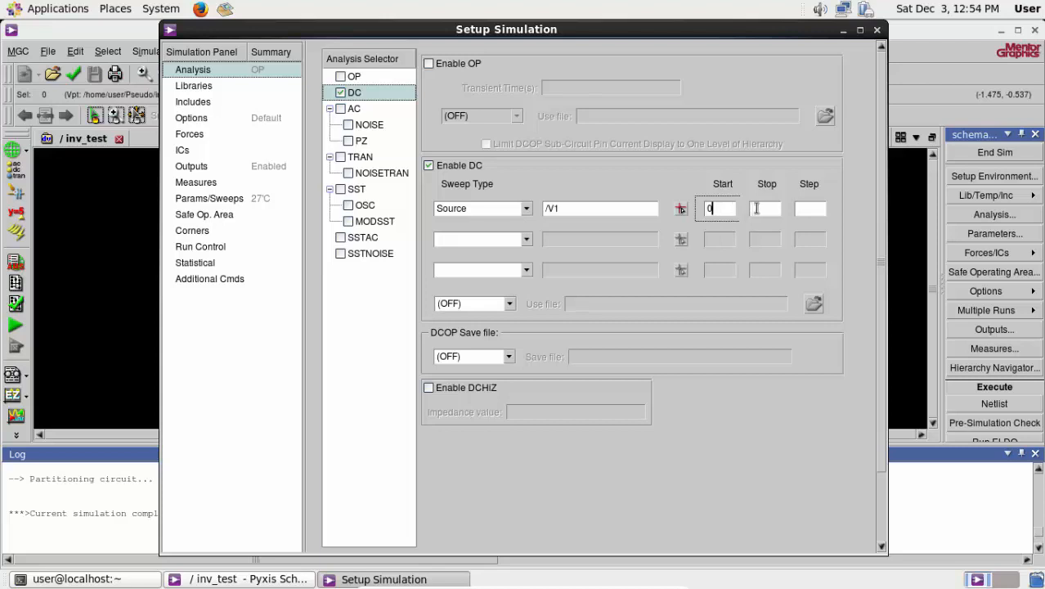
{"action": "left_click", "coordinate": [757, 207]}
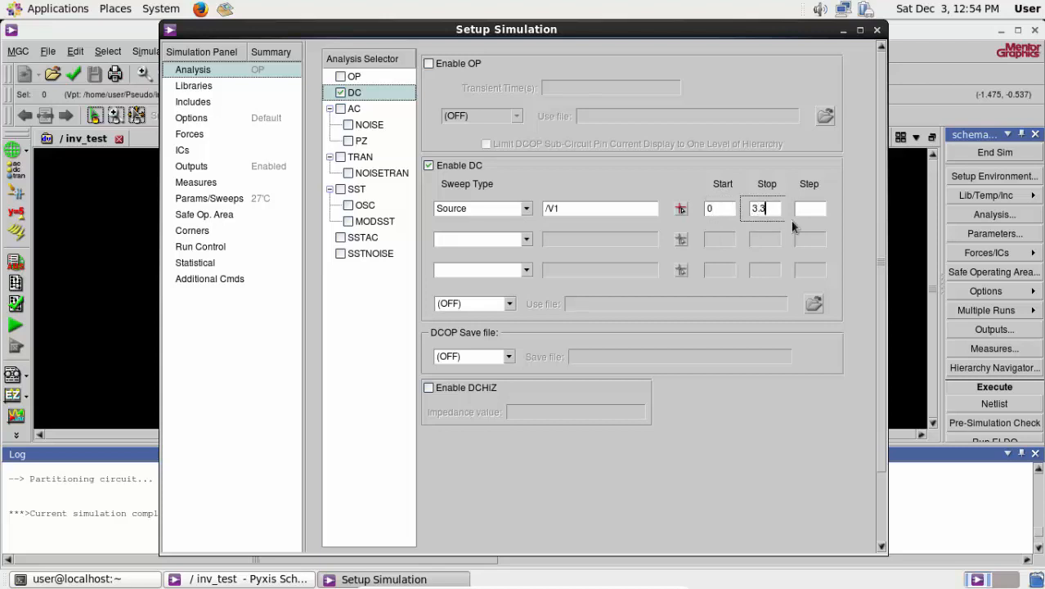
{"action": "type", "text": "3.3v"}
{"action": "left_click", "coordinate": [808, 210]}
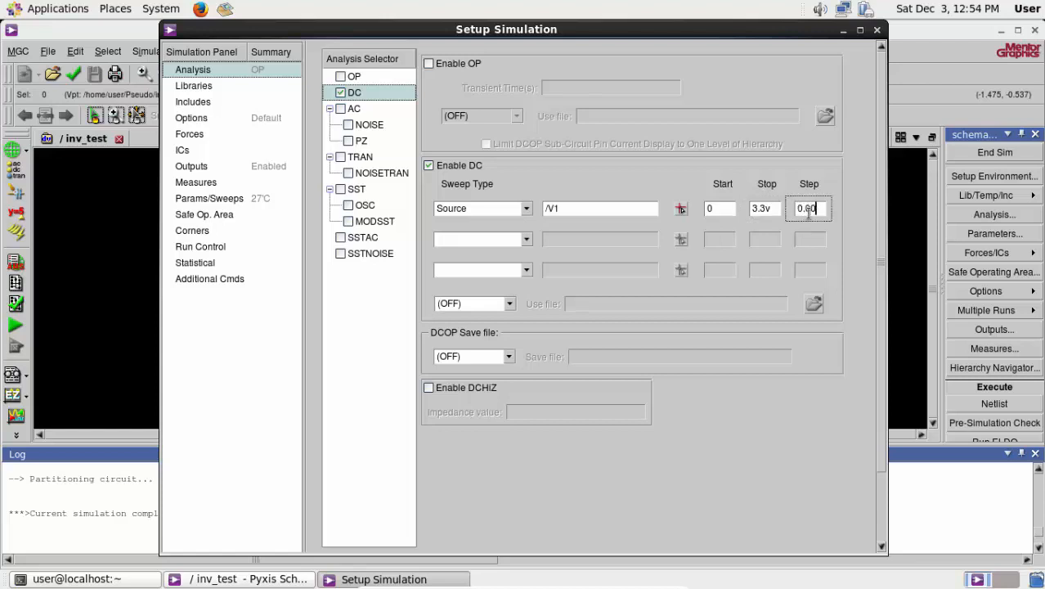
{"action": "type", "text": "0.001"}
- Add the model file tsmc035.mod from $ADK/technology/ic/models as an include file of the simulation
{"action": "left_click", "coordinate": [191, 103]}
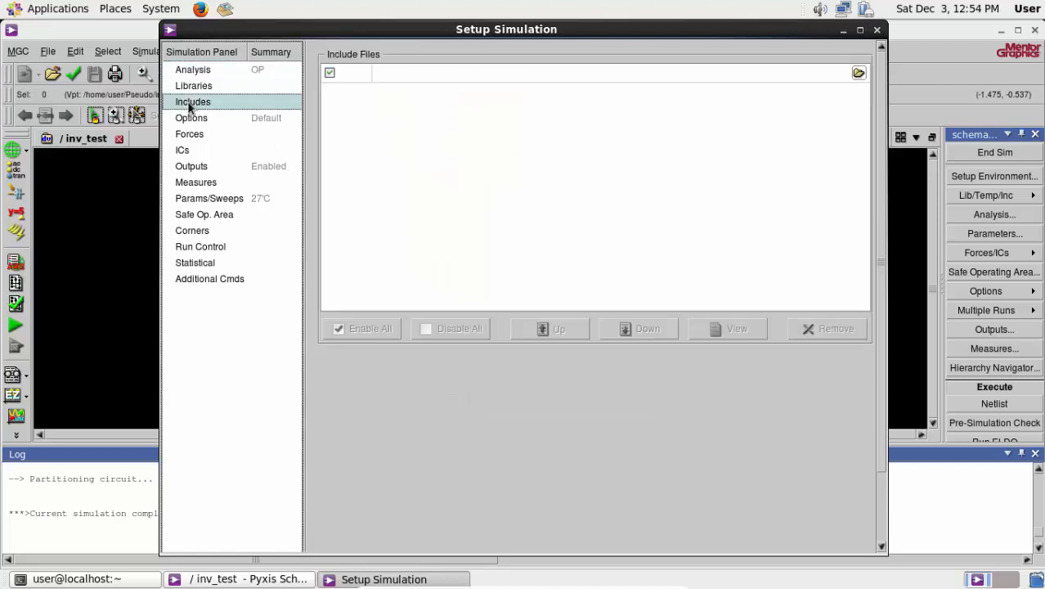
{"action": "left_click", "coordinate": [858, 74]}
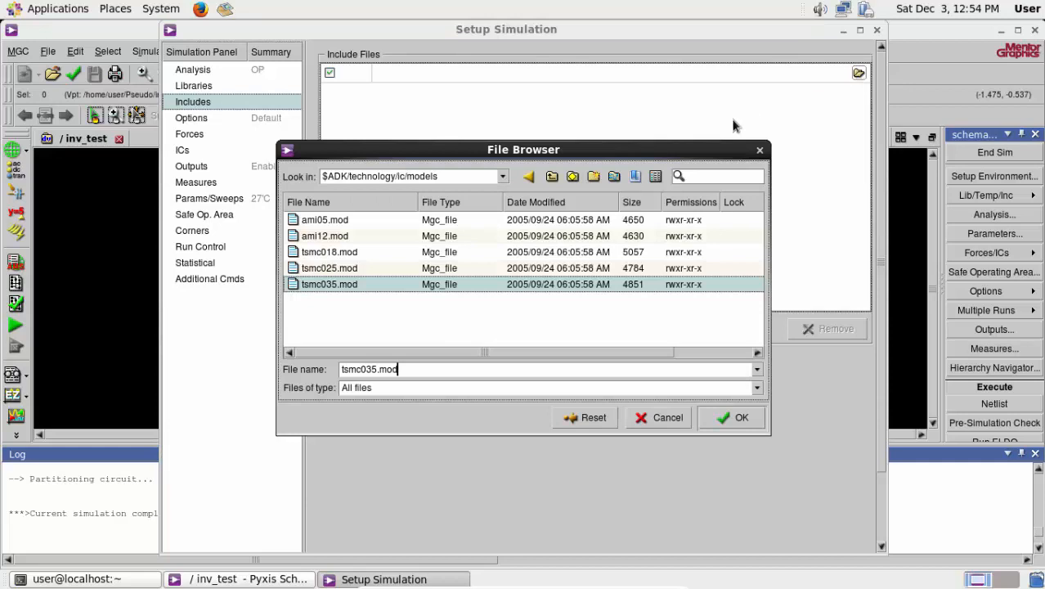
{"action": "left_click", "coordinate": [613, 177]}
{"action": "double_click", "coordinate": [340, 268]}
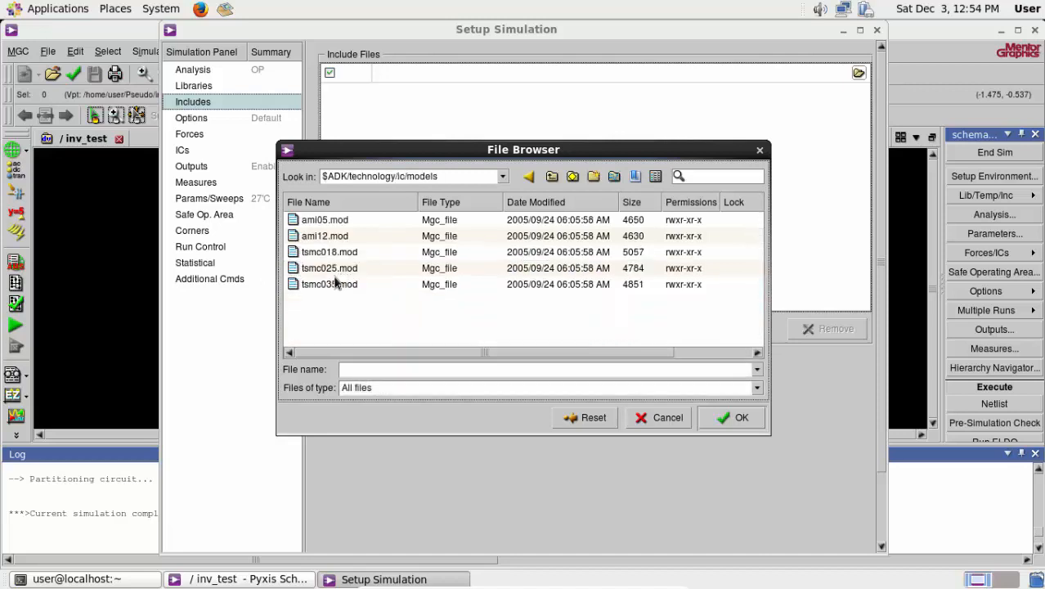
{"action": "left_click", "coordinate": [305, 285]}
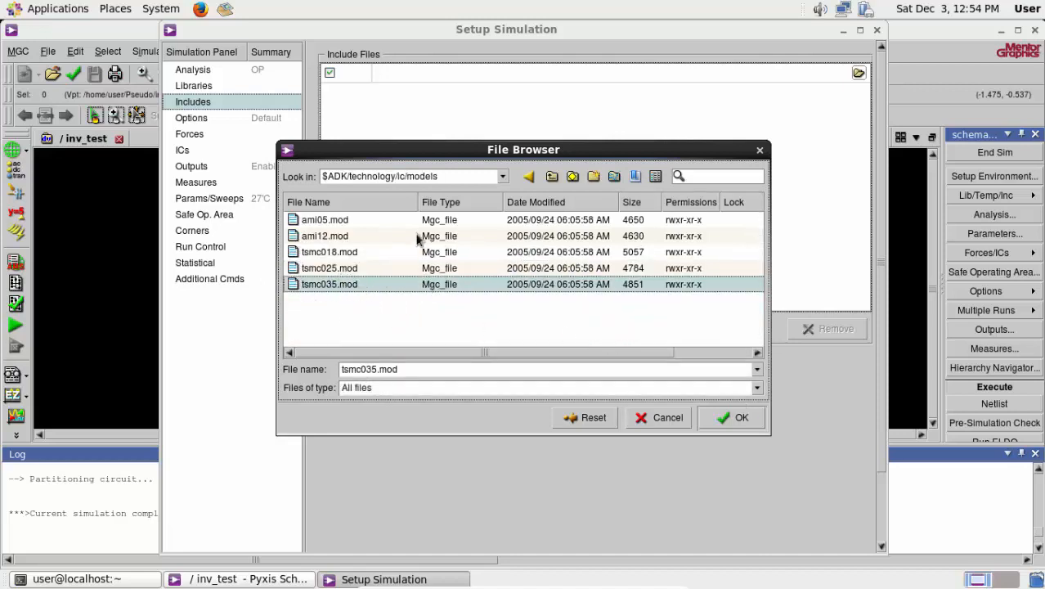
{"action": "left_click", "coordinate": [736, 418]}
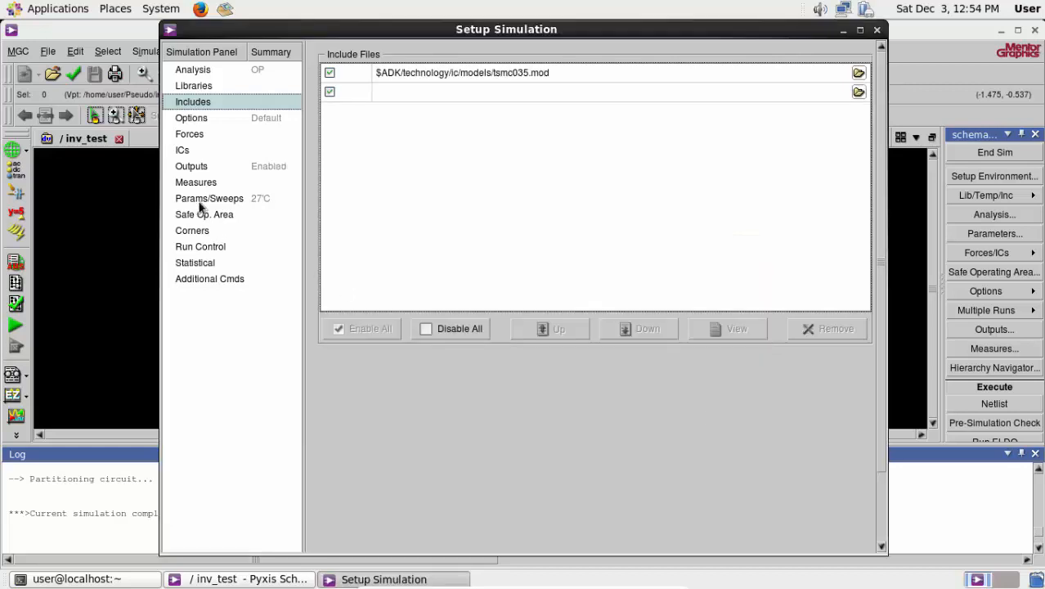
- Select the Vi and Vo nets in the schematic as the signals for the simulation's specified outputs
{"action": "left_click", "coordinate": [193, 167]}
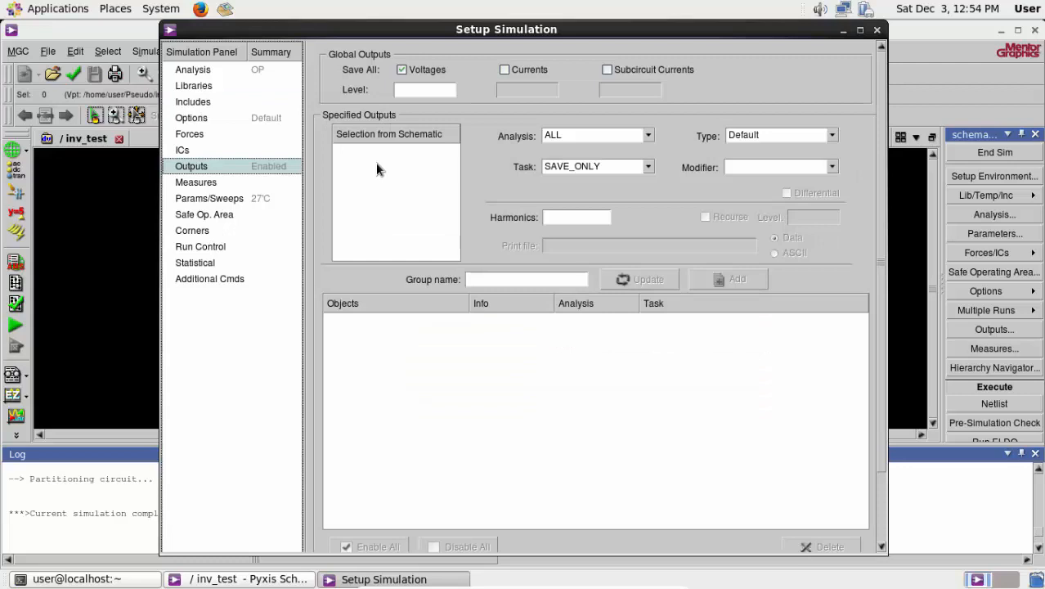
{"action": "left_click", "coordinate": [404, 168]}
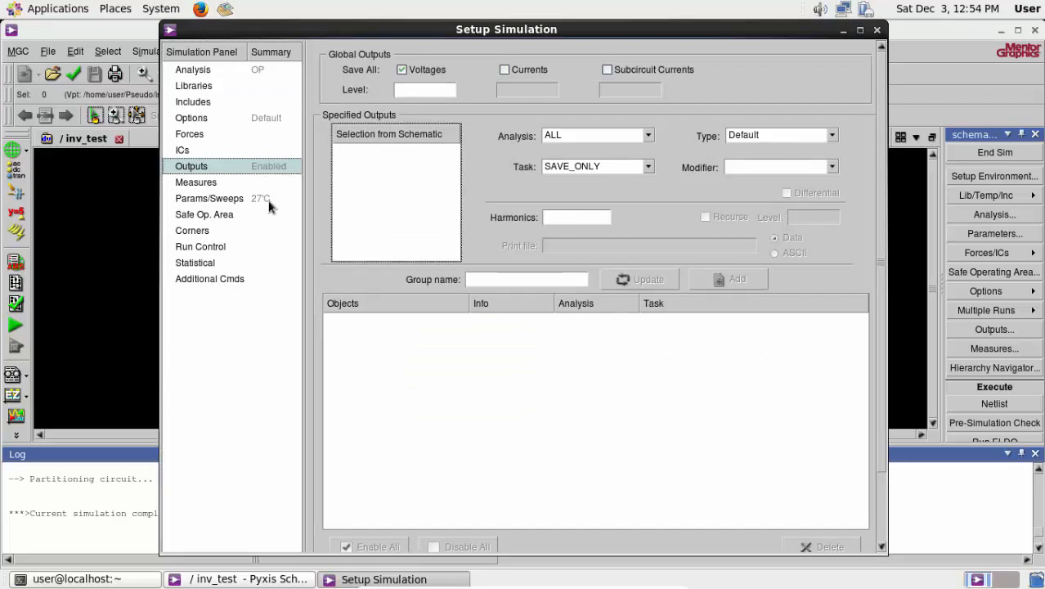
{"action": "left_click", "coordinate": [60, 254]}
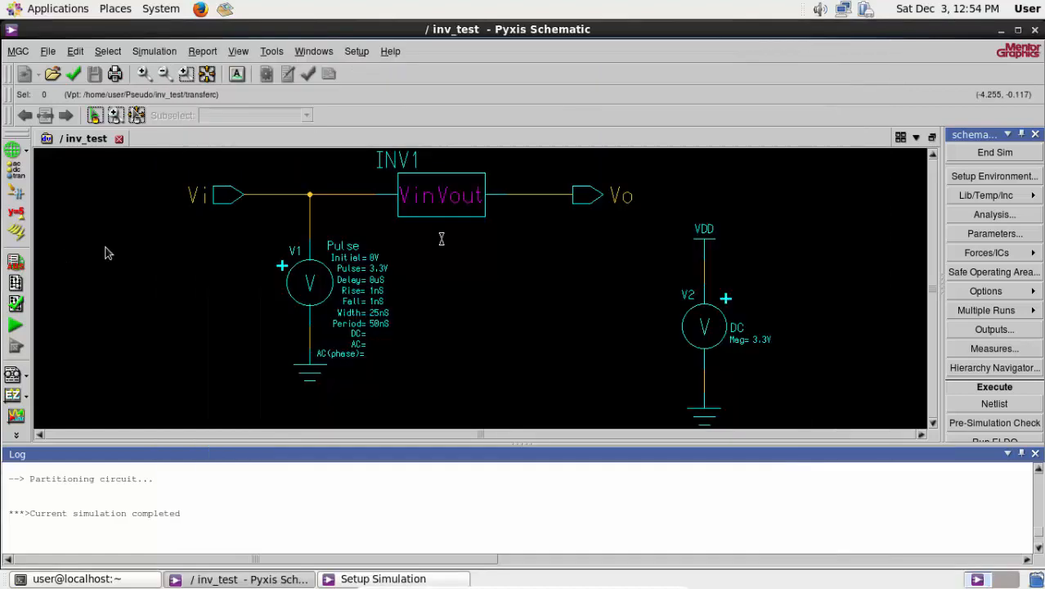
{"action": "left_click", "coordinate": [286, 196]}
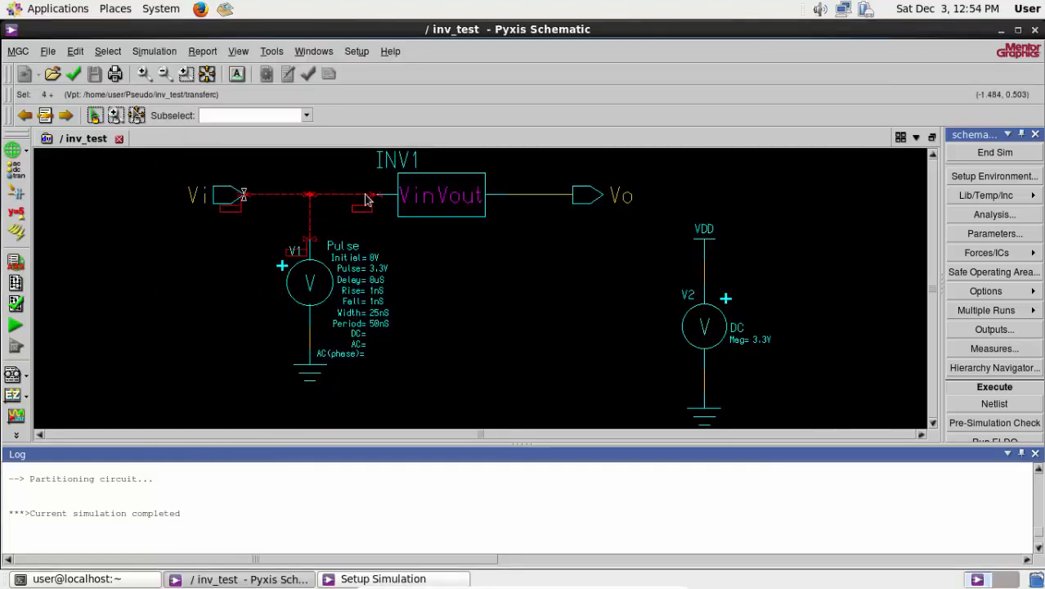
{"action": "left_click", "coordinate": [540, 196]}
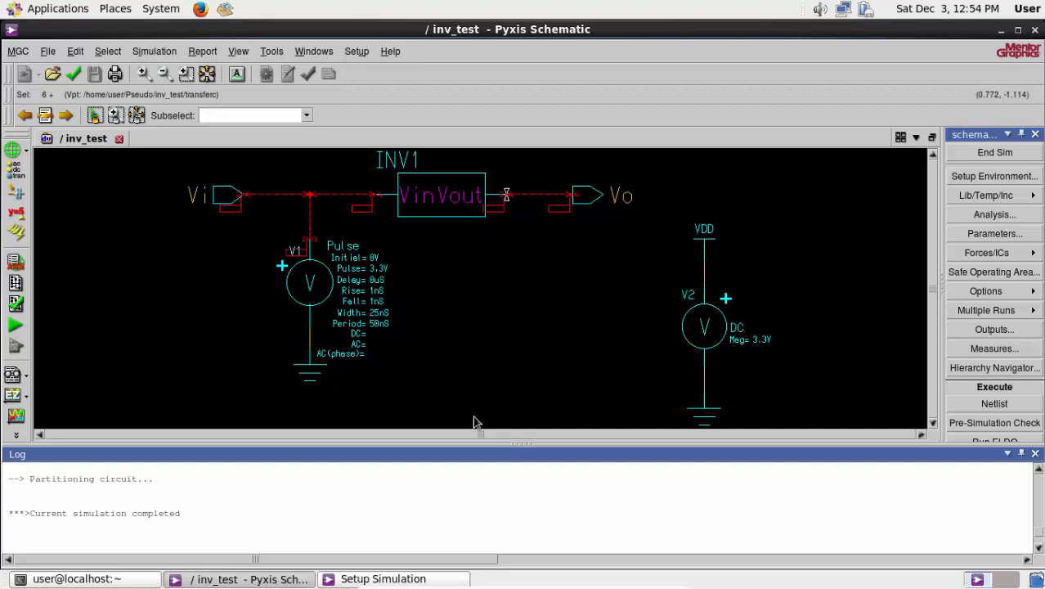
{"action": "left_click", "coordinate": [383, 579]}
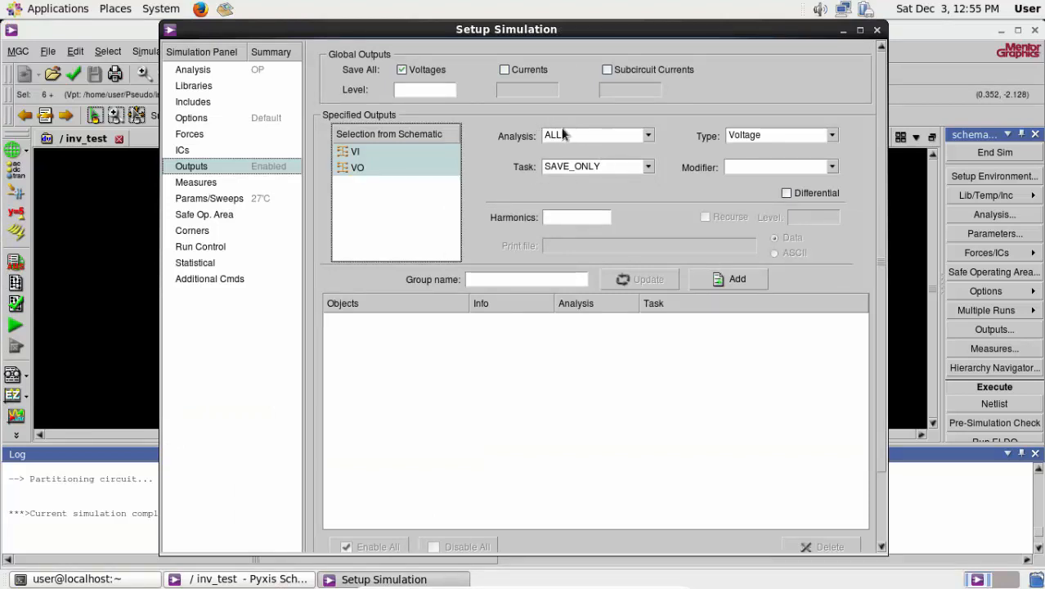
- Add the VI and VO voltages as outputs with the PLOT task and run the simulation
{"action": "left_click", "coordinate": [599, 167]}
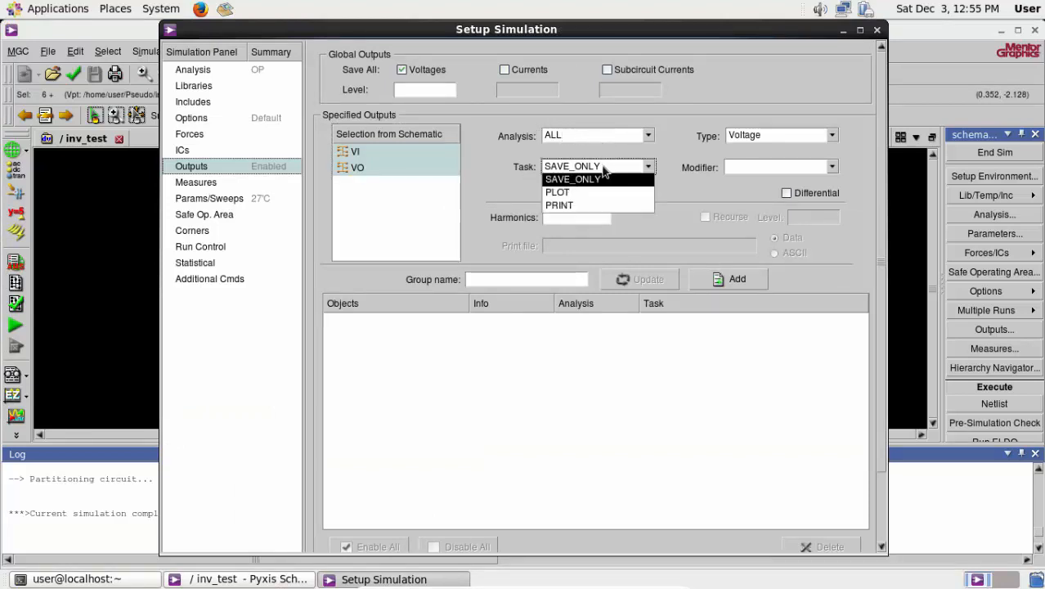
{"action": "left_click", "coordinate": [564, 192]}
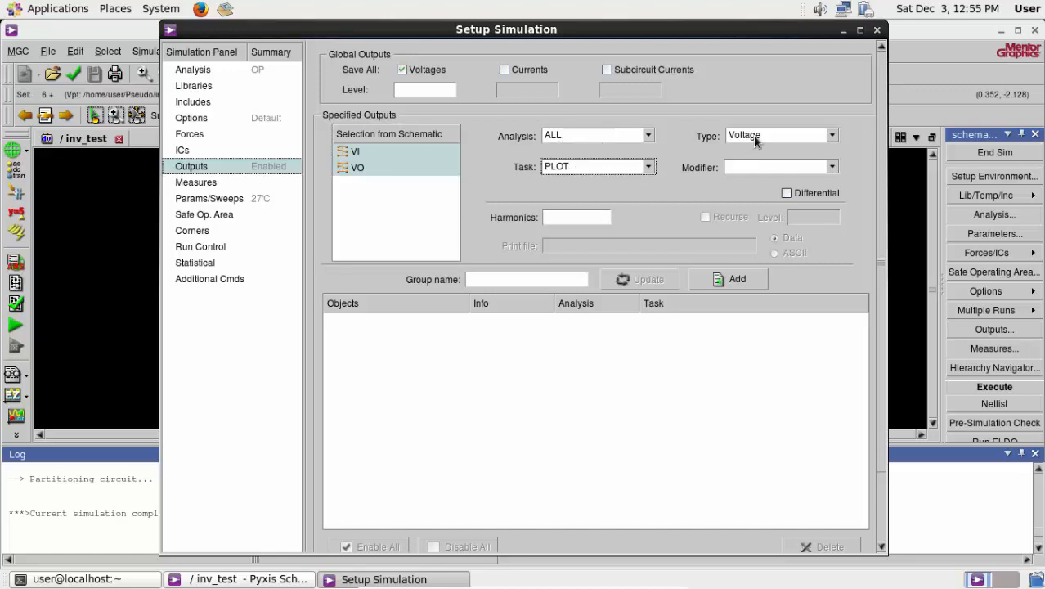
{"action": "left_click", "coordinate": [735, 279]}
{"action": "scroll", "coordinate": [889, 282], "scroll_direction": "down", "scroll_amount": 3}
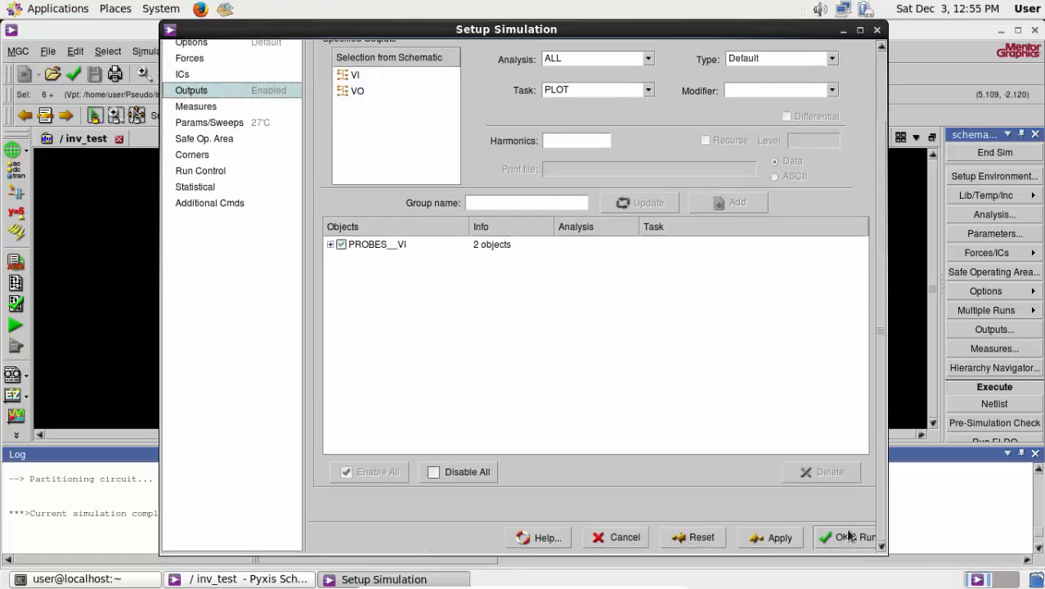
{"action": "left_click", "coordinate": [847, 536]}
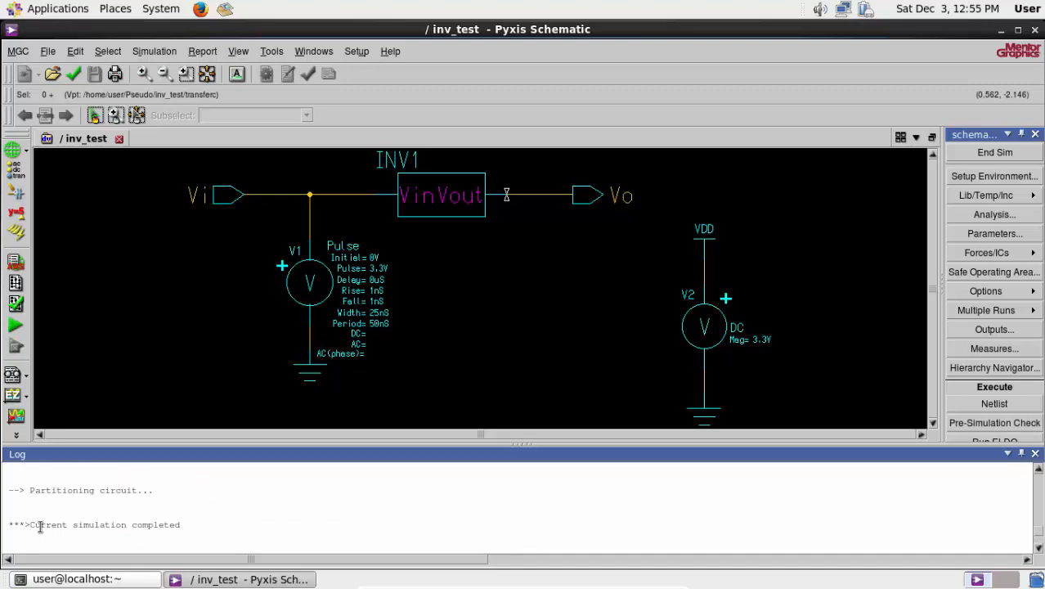
- Check the simulation's completion in the log and open the resulting waveforms in EZwave
{"action": "left_click_drag", "start_coordinate": [31, 524], "coordinate": [187, 526]}
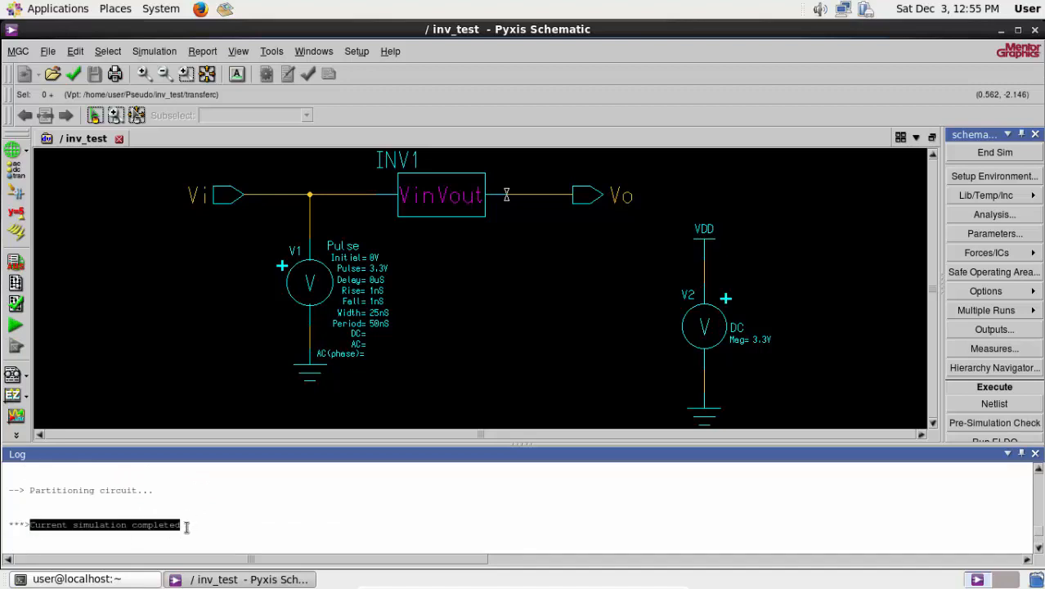
{"action": "left_click", "coordinate": [413, 518]}
{"action": "scroll", "coordinate": [412, 516], "scroll_direction": "down", "scroll_amount": 4}
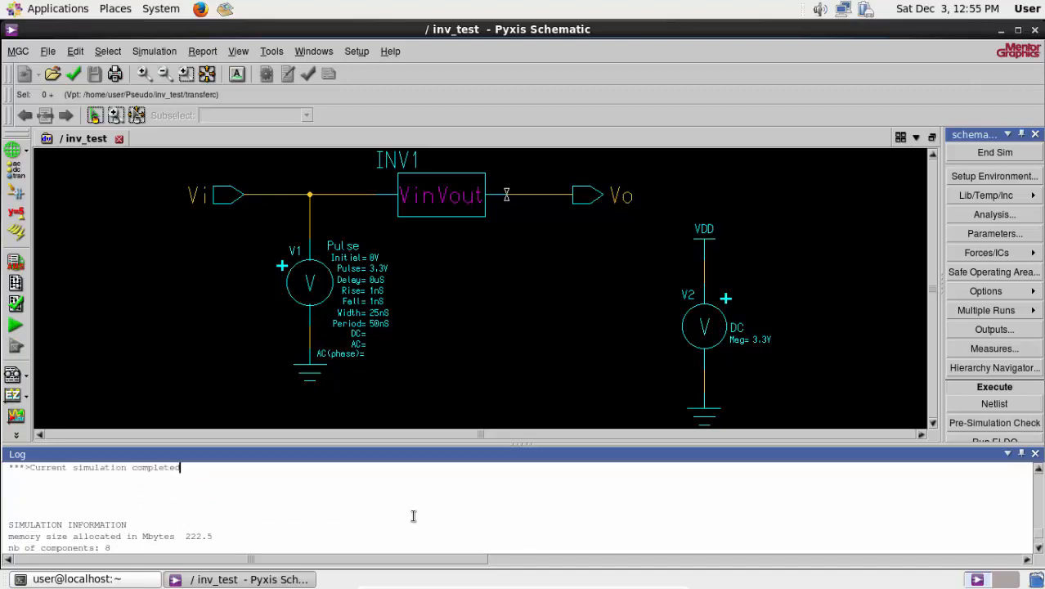
{"action": "scroll", "coordinate": [1002, 347], "scroll_direction": "down", "scroll_amount": 5}
{"action": "left_click", "coordinate": [990, 324]}
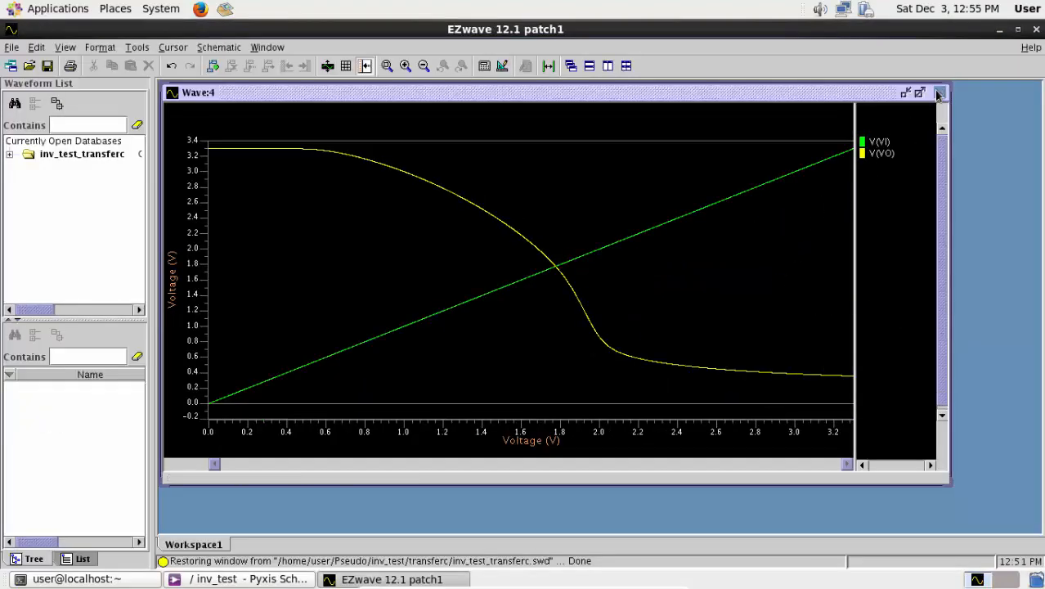
- Close the restored plot window and list the DC waveforms of the inv_test_transferc database
{"action": "left_click", "coordinate": [939, 93]}
{"action": "left_click", "coordinate": [9, 154]}
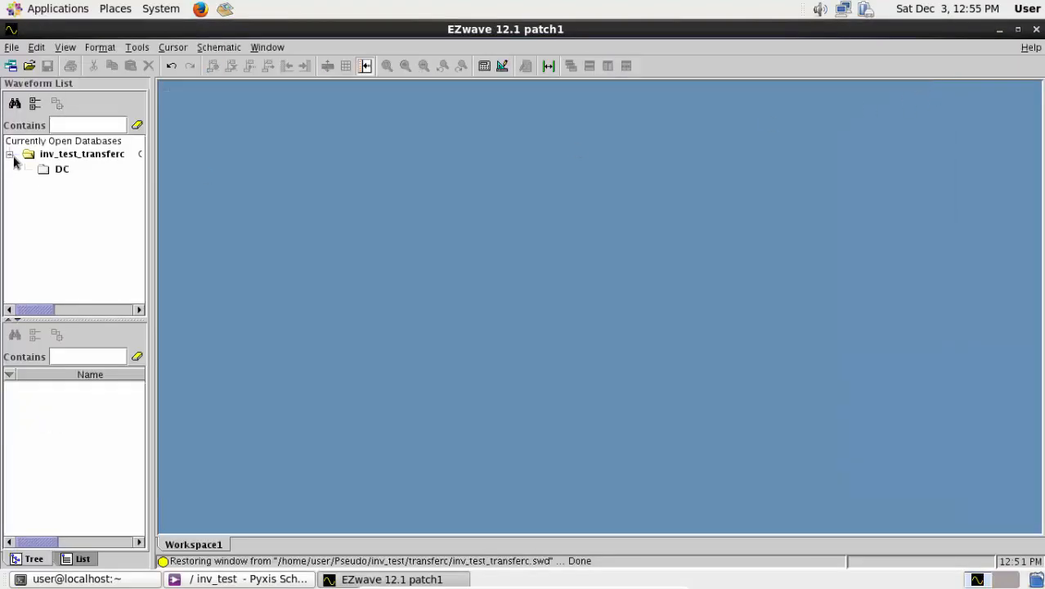
{"action": "left_click", "coordinate": [58, 172]}
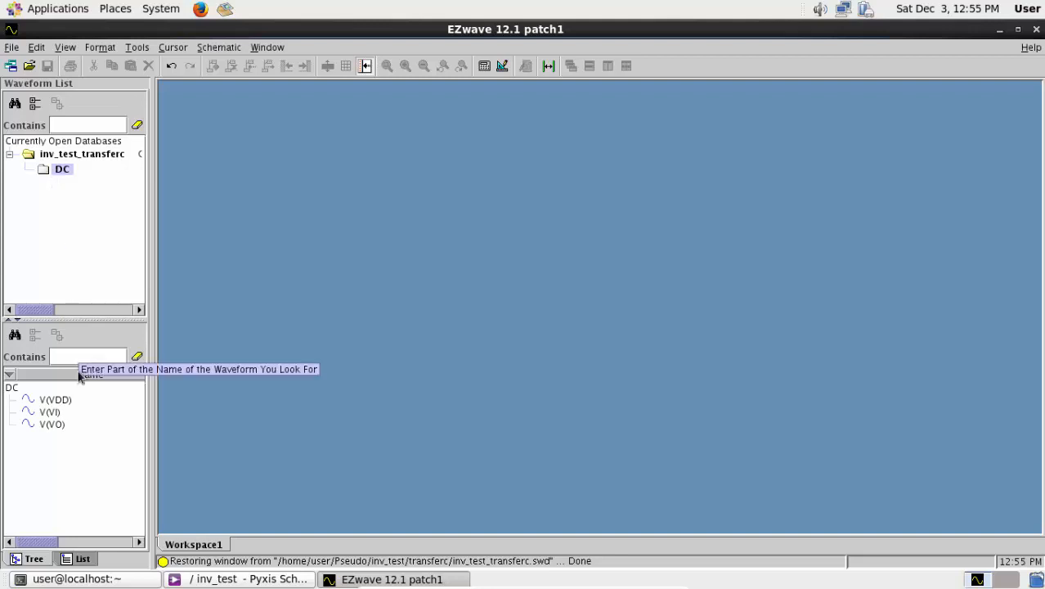
- Plot V(VO) and V(VI) in separate graphs of one window and close that window
{"action": "double_click", "coordinate": [52, 425]}
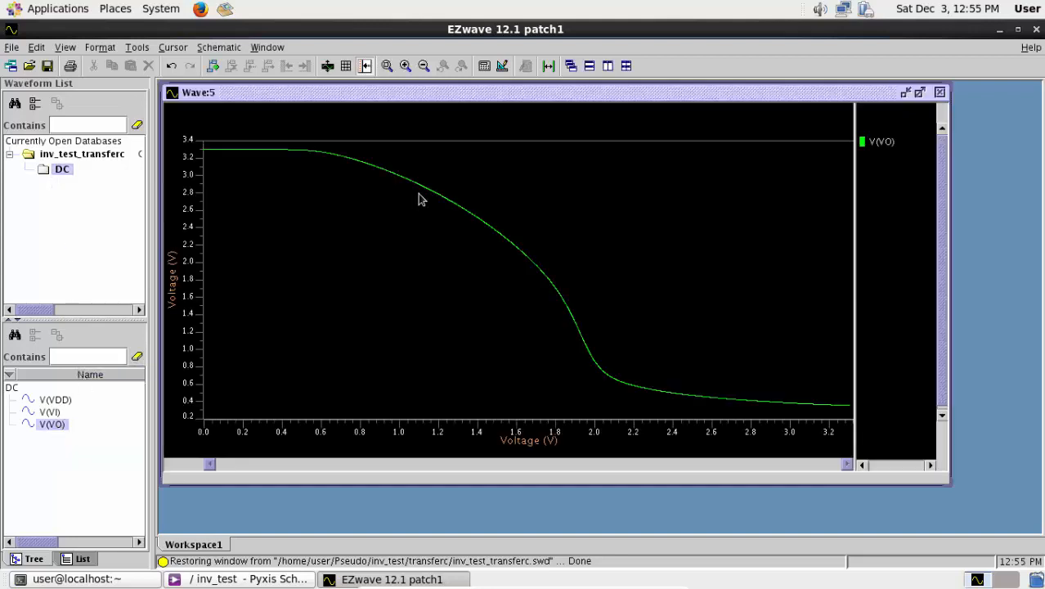
{"action": "double_click", "coordinate": [49, 412]}
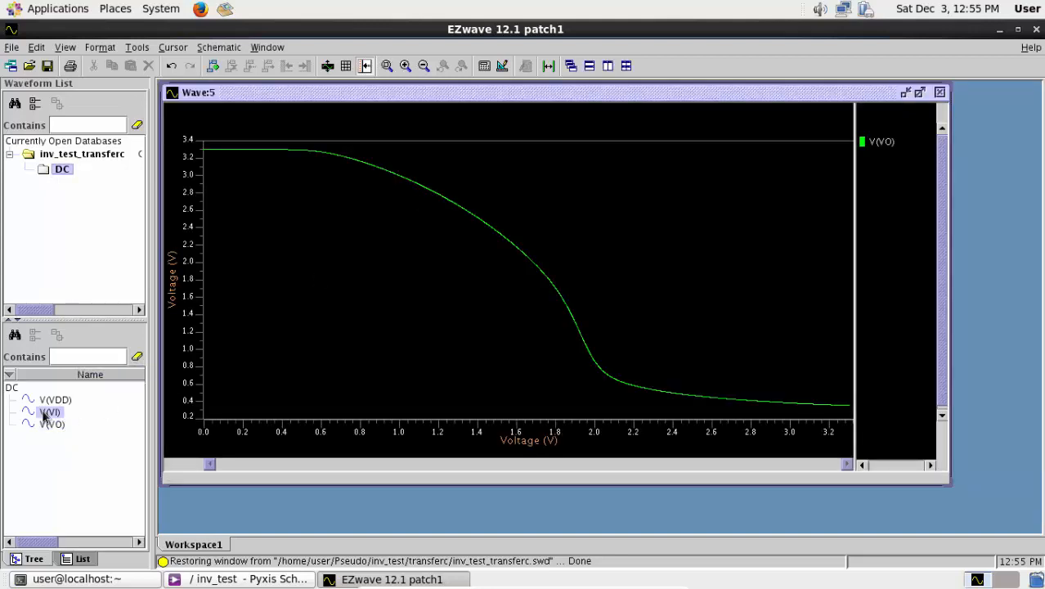
{"action": "left_click", "coordinate": [939, 93]}
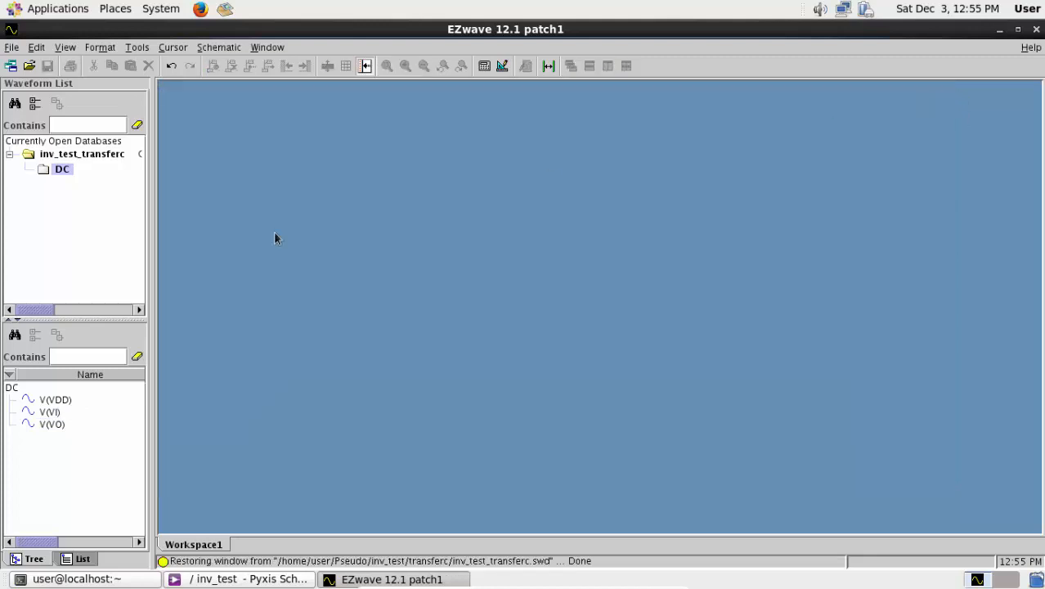
- Plot the V(VI) and V(VO) waveforms overlaid in a single graph
{"action": "left_click", "coordinate": [52, 424], "text": "ctrl"}
{"action": "right_click", "coordinate": [46, 424]}
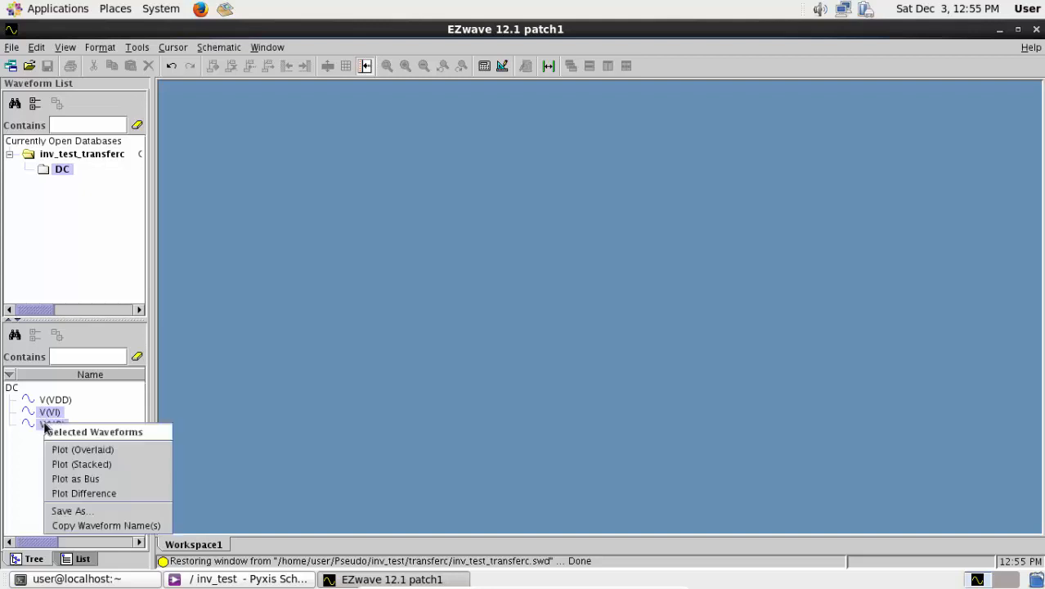
{"action": "left_click", "coordinate": [82, 450]}
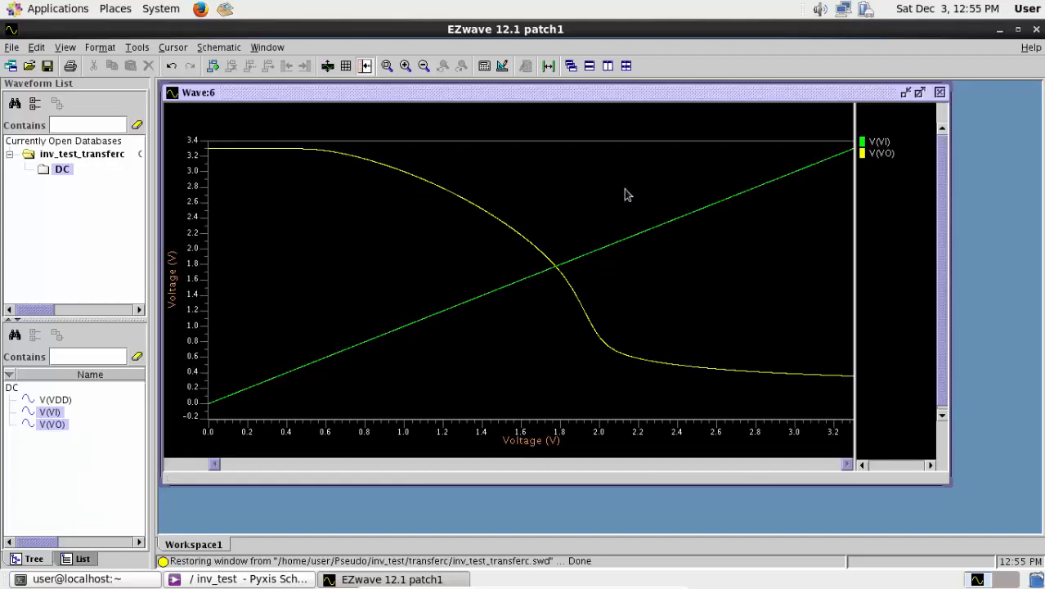
- Add a cursor where the V(VI) and V(VO) curves cross, at about 1.78 V, and maximize the plot window
{"action": "right_click", "coordinate": [555, 266]}
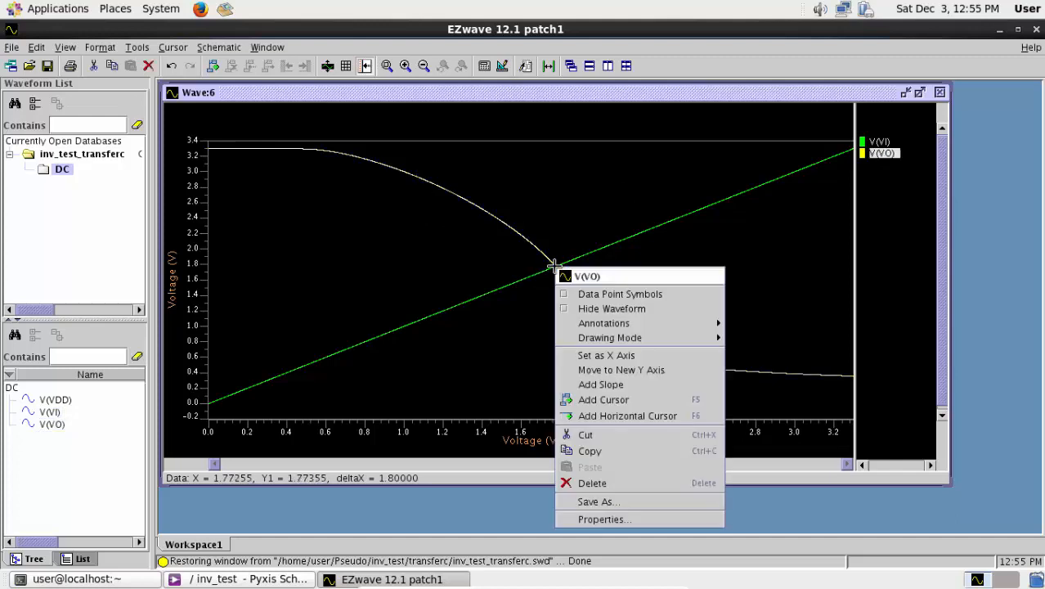
{"action": "left_click", "coordinate": [606, 402]}
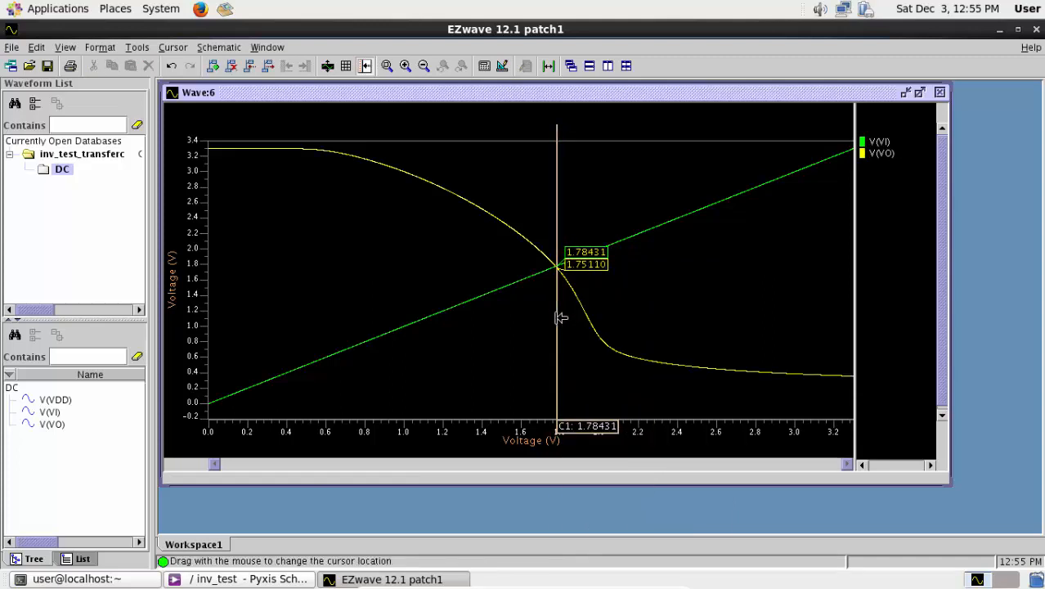
{"action": "left_click_drag", "start_coordinate": [560, 318], "coordinate": [560, 318]}
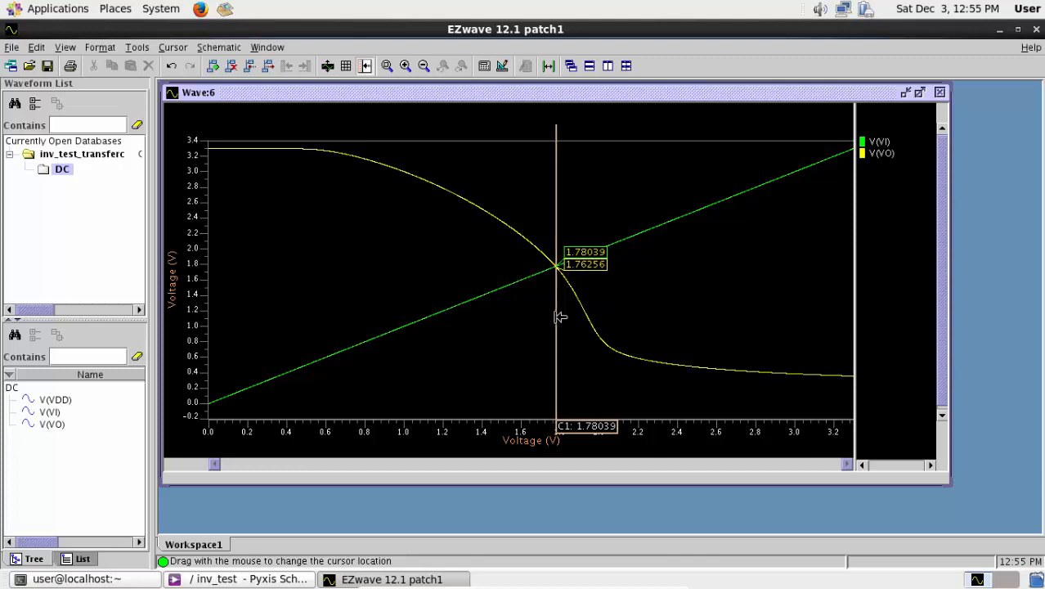
{"action": "double_click", "coordinate": [826, 91]}
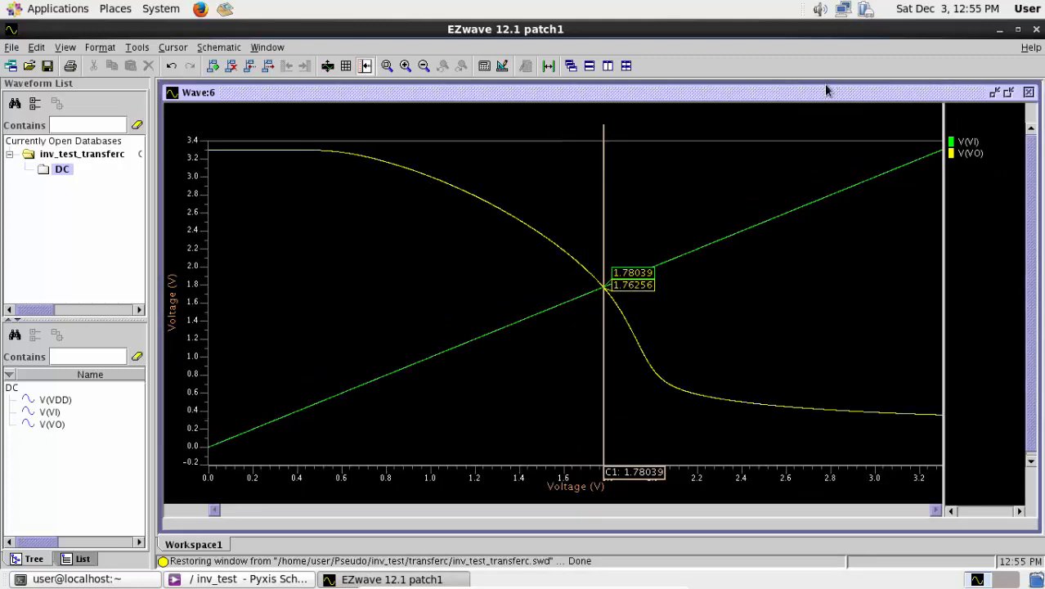
- Close the waveform viewer and disable the DC analysis in the inv_test simulation setup
{"action": "left_click", "coordinate": [1036, 31]}
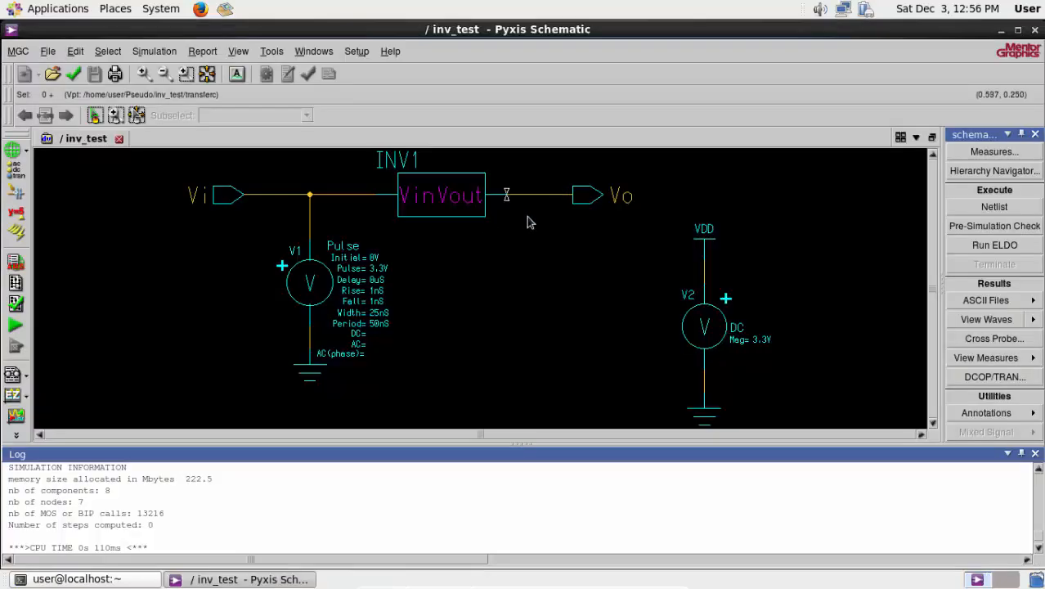
{"action": "scroll", "coordinate": [999, 221], "scroll_direction": "up", "scroll_amount": 5}
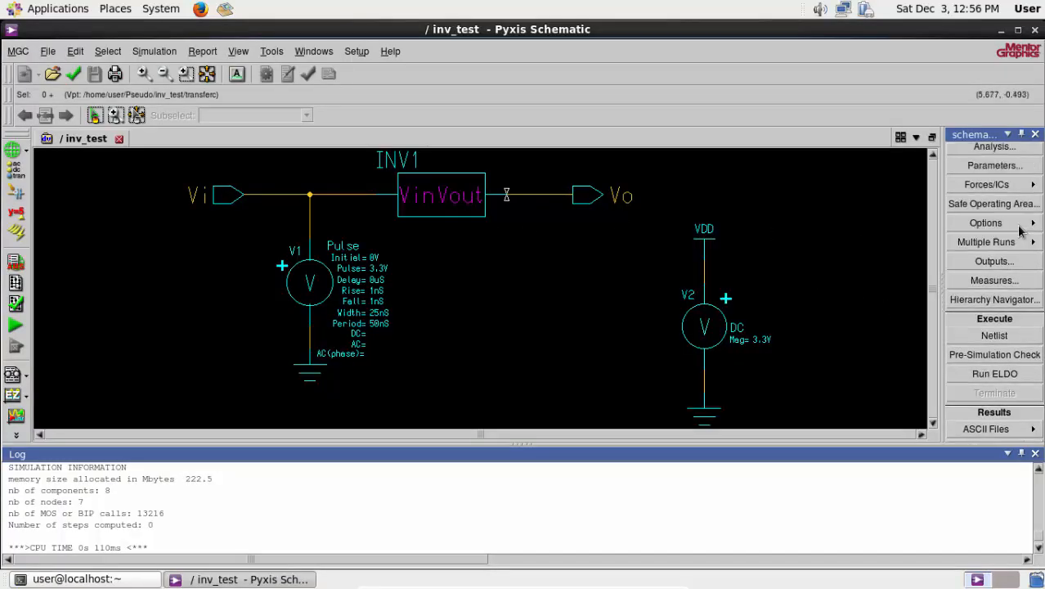
{"action": "left_click", "coordinate": [994, 214]}
{"action": "left_click", "coordinate": [348, 120]}
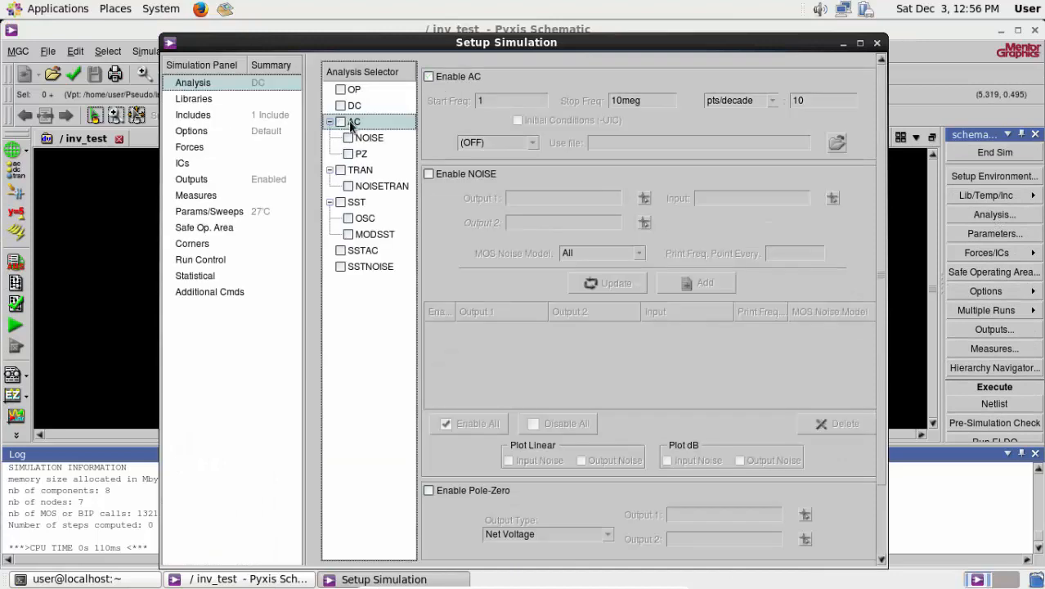
{"action": "left_click", "coordinate": [344, 107]}
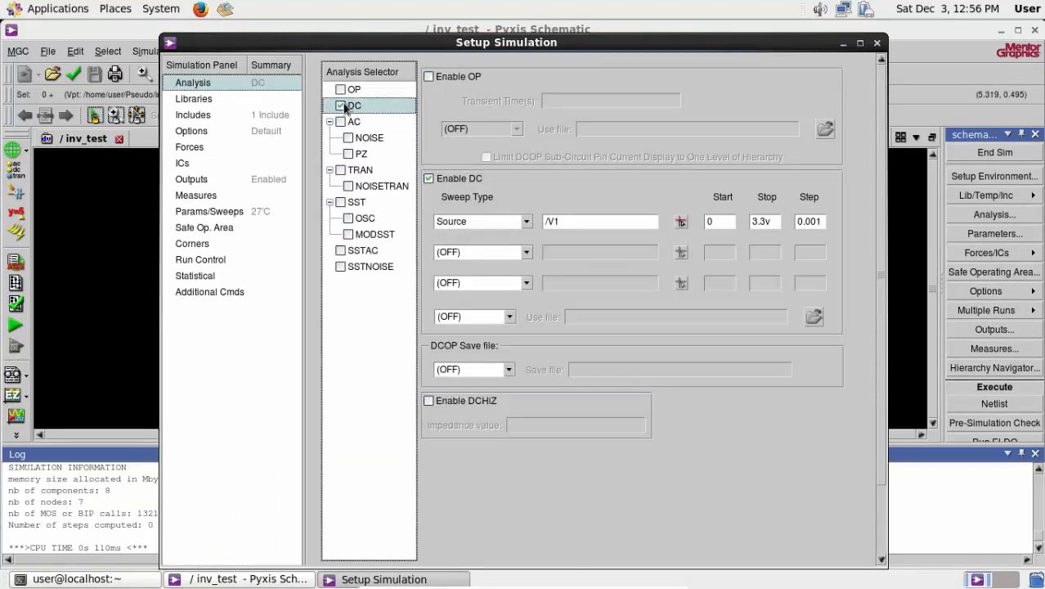
{"action": "left_click", "coordinate": [340, 106]}
- Enable transient analysis with start time 0 and stop time 1000n, apply the setup and run the Eldo simulation
{"action": "left_click", "coordinate": [340, 170]}
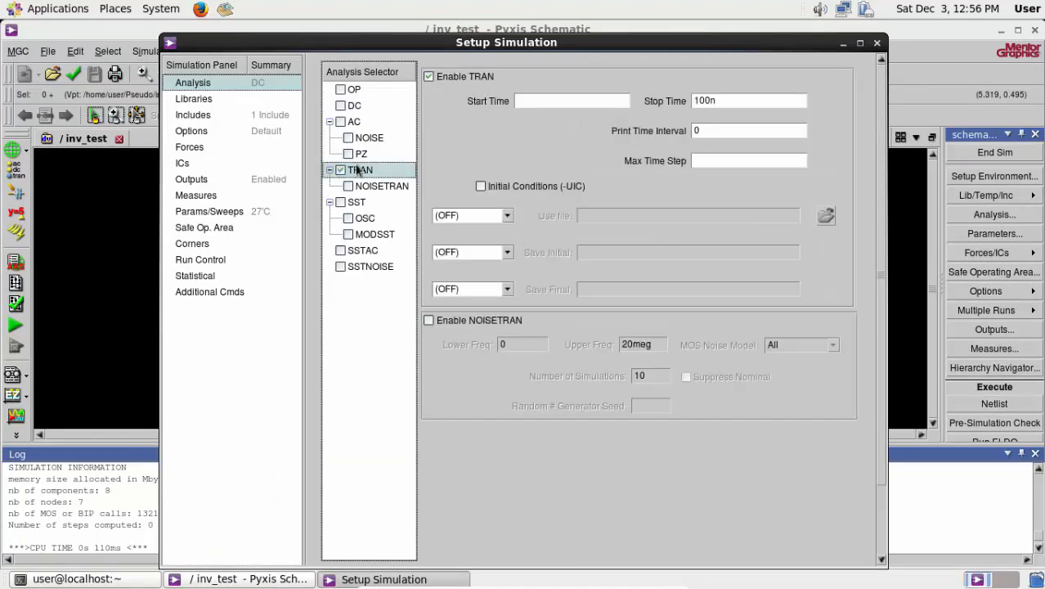
{"action": "left_click", "coordinate": [554, 102]}
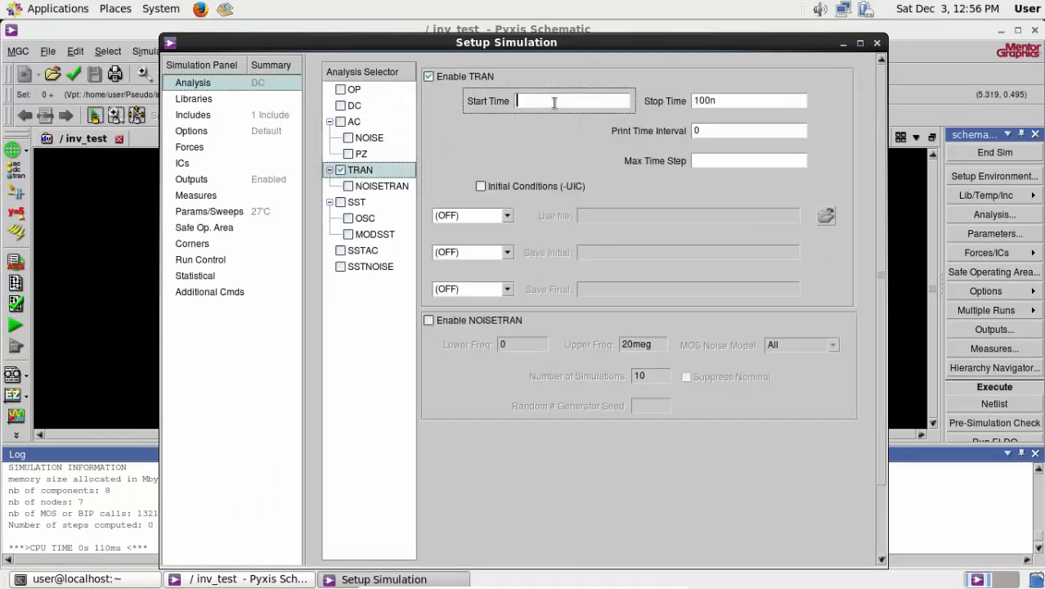
{"action": "left_click", "coordinate": [710, 102]}
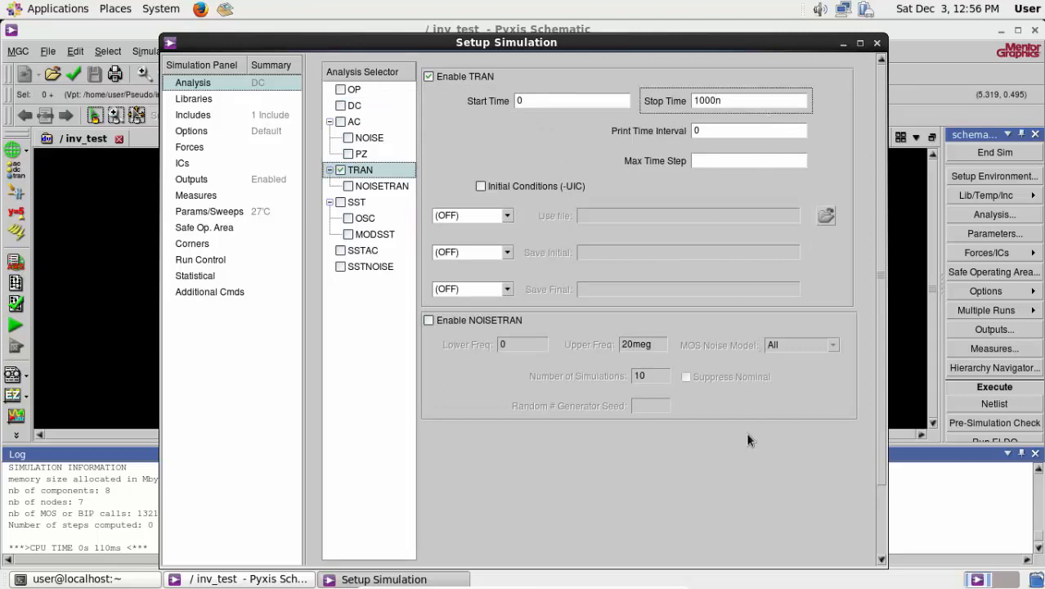
{"action": "scroll", "coordinate": [785, 462], "scroll_direction": "down", "scroll_amount": 2}
{"action": "left_click", "coordinate": [851, 563]}
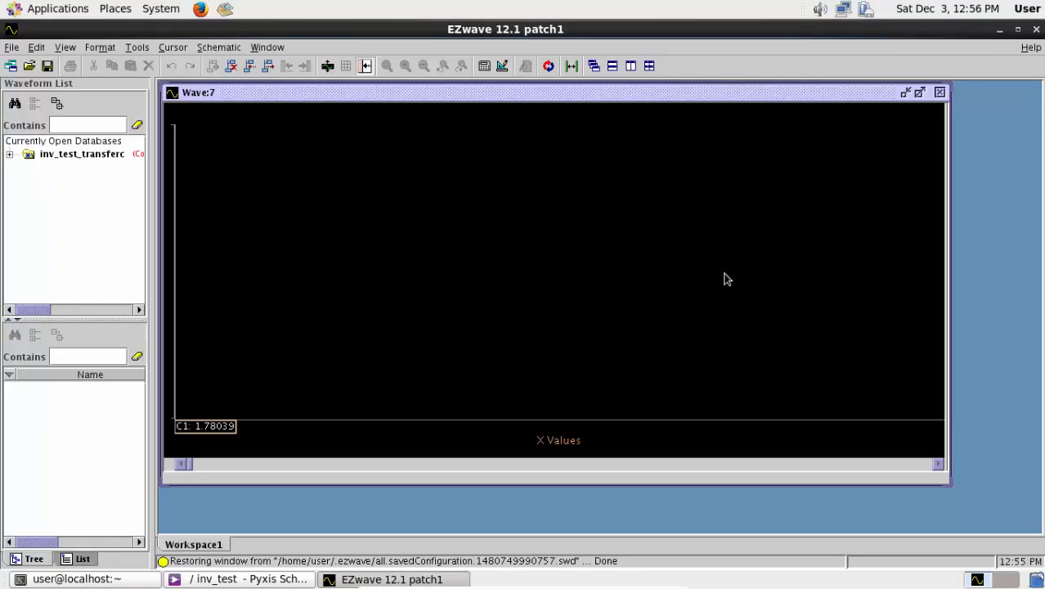
- Close the empty waveform viewer and check the simulation transcript in the terminal
{"action": "left_click", "coordinate": [939, 93]}
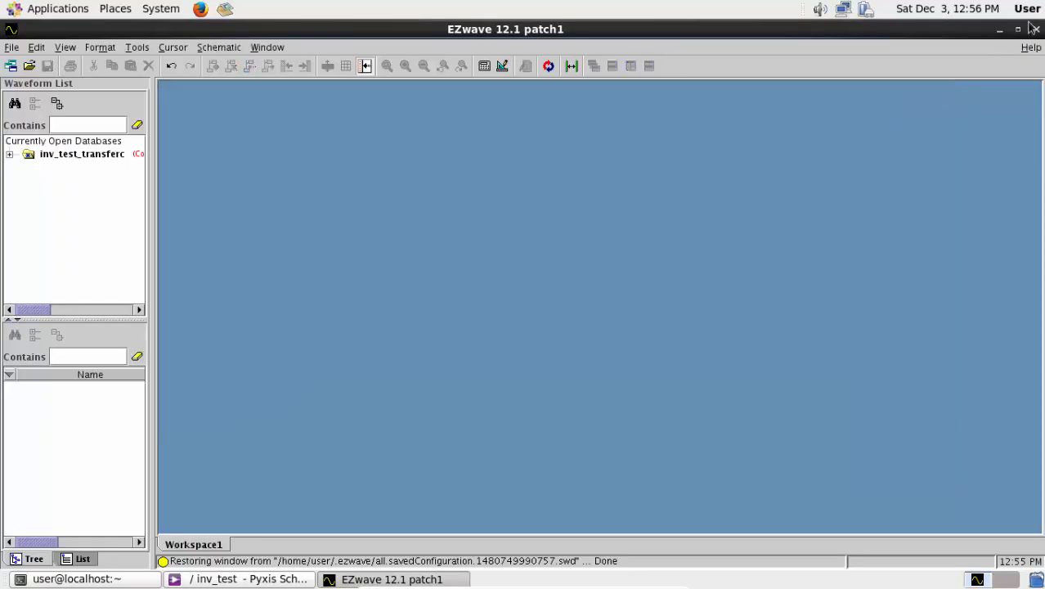
{"action": "left_click", "coordinate": [1036, 29]}
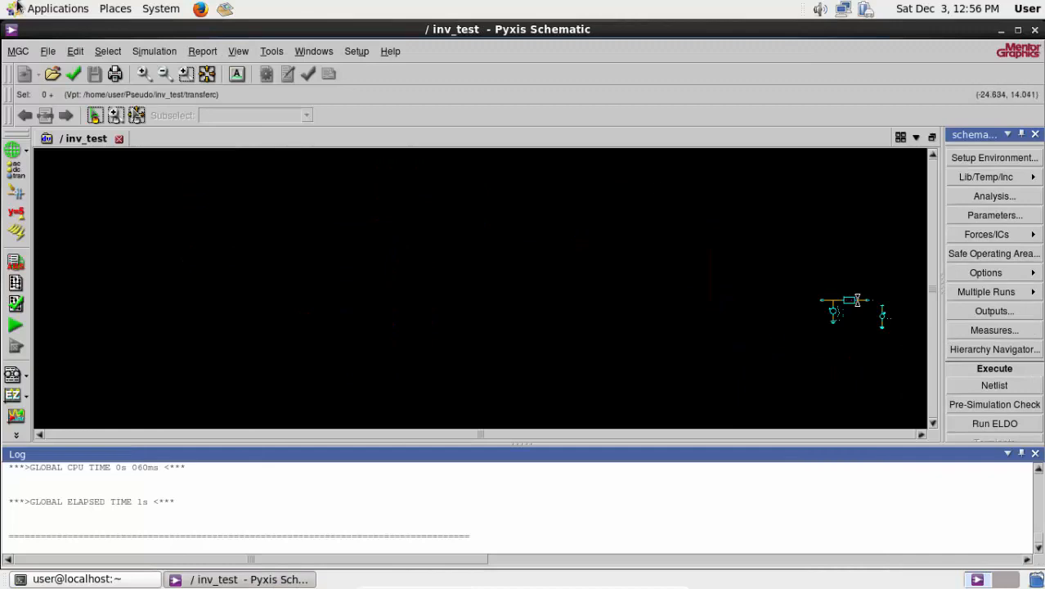
{"action": "left_click", "coordinate": [149, 578]}
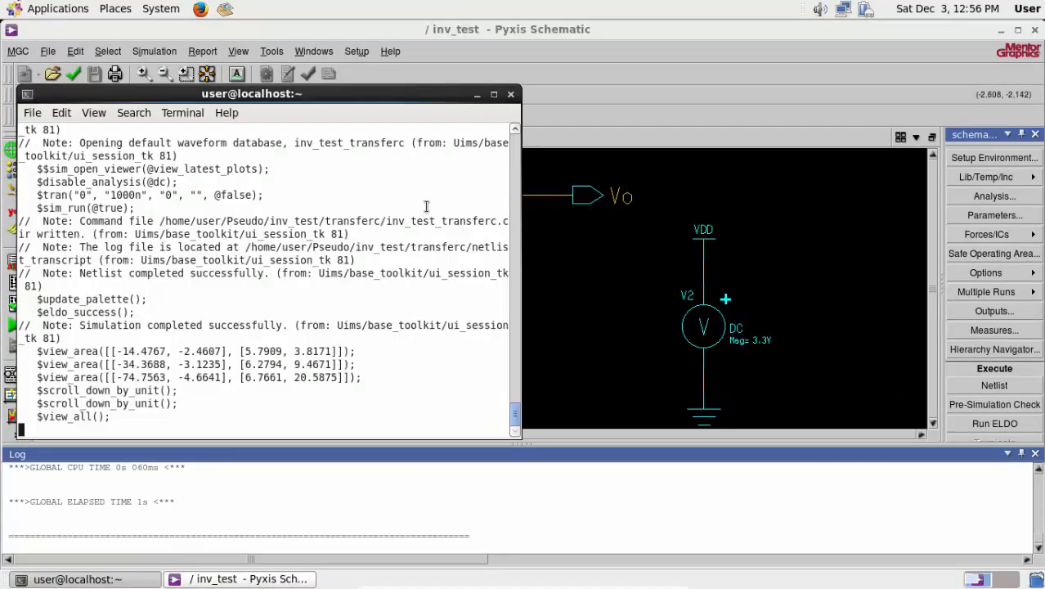
{"action": "left_click", "coordinate": [476, 97]}
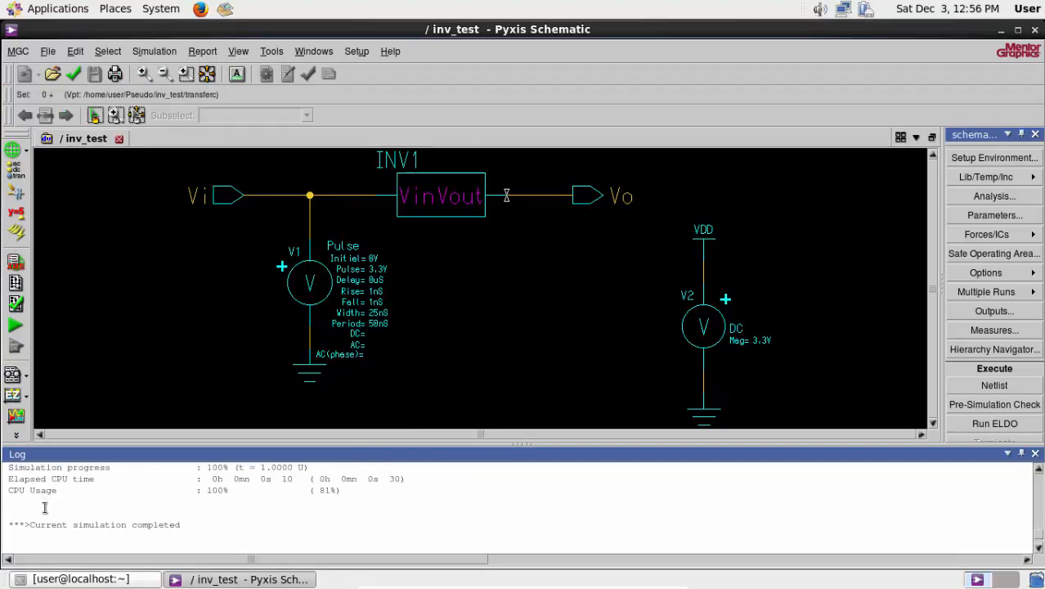
- Open the transient simulation results in the EZwave waveform viewer
{"action": "scroll", "coordinate": [996, 280], "scroll_direction": "down", "scroll_amount": 3}
{"action": "scroll", "coordinate": [996, 282], "scroll_direction": "down", "scroll_amount": 3}
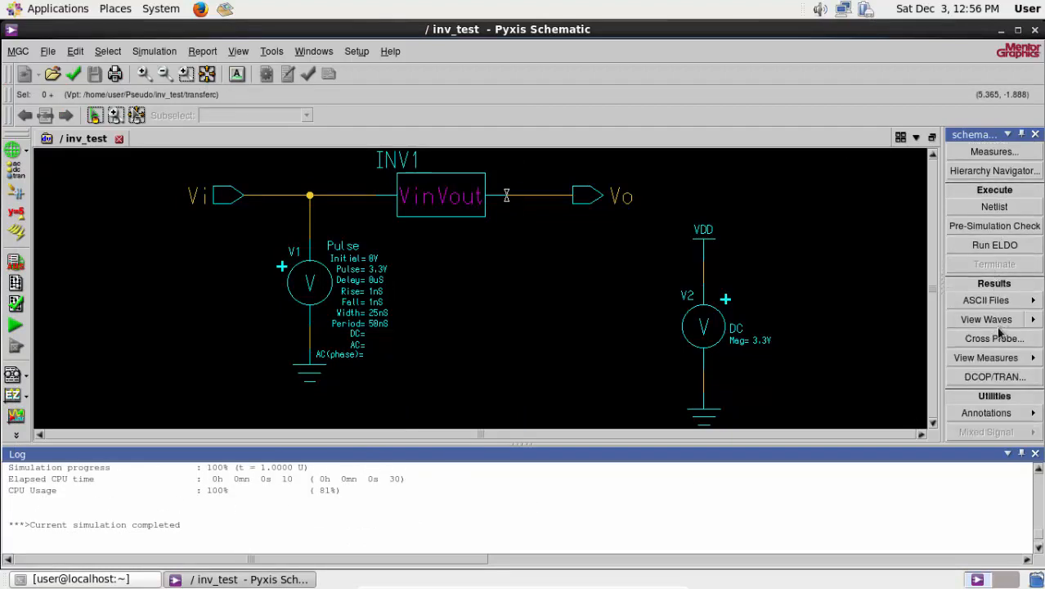
{"action": "left_click", "coordinate": [994, 321]}
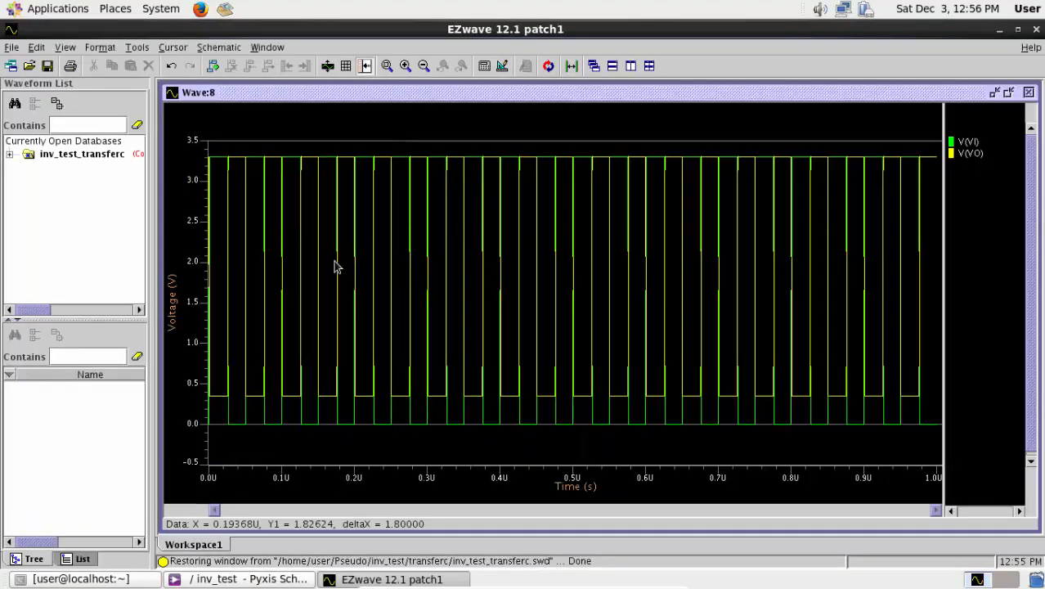
- Close the restored plot window and plot the TRAN waveforms V(VI) and V(VO) in separate graphs of one window
{"action": "left_click", "coordinate": [1028, 93]}
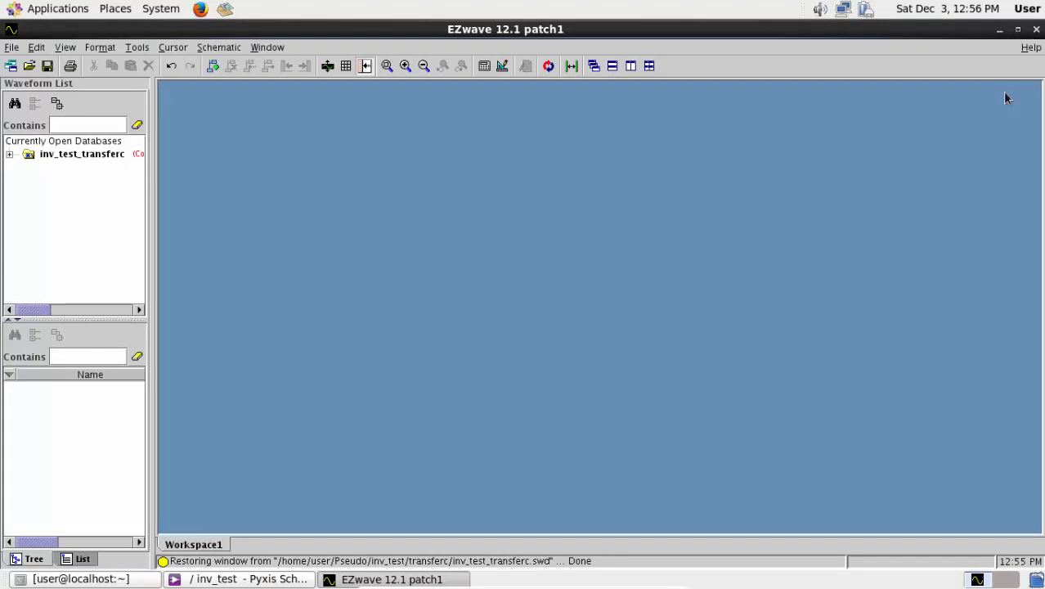
{"action": "left_click", "coordinate": [9, 154]}
{"action": "left_click", "coordinate": [45, 168]}
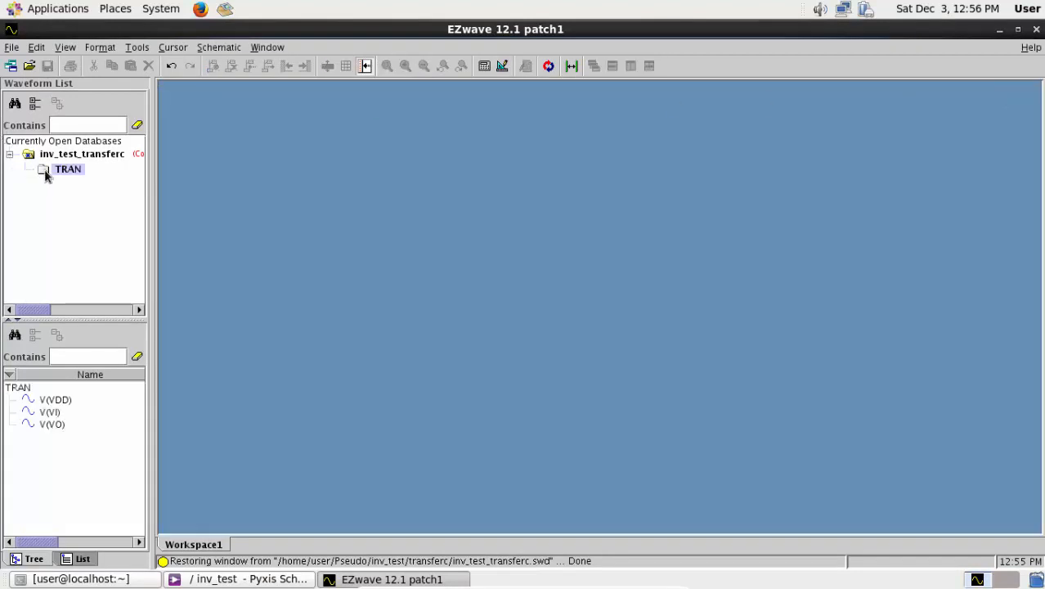
{"action": "double_click", "coordinate": [49, 411]}
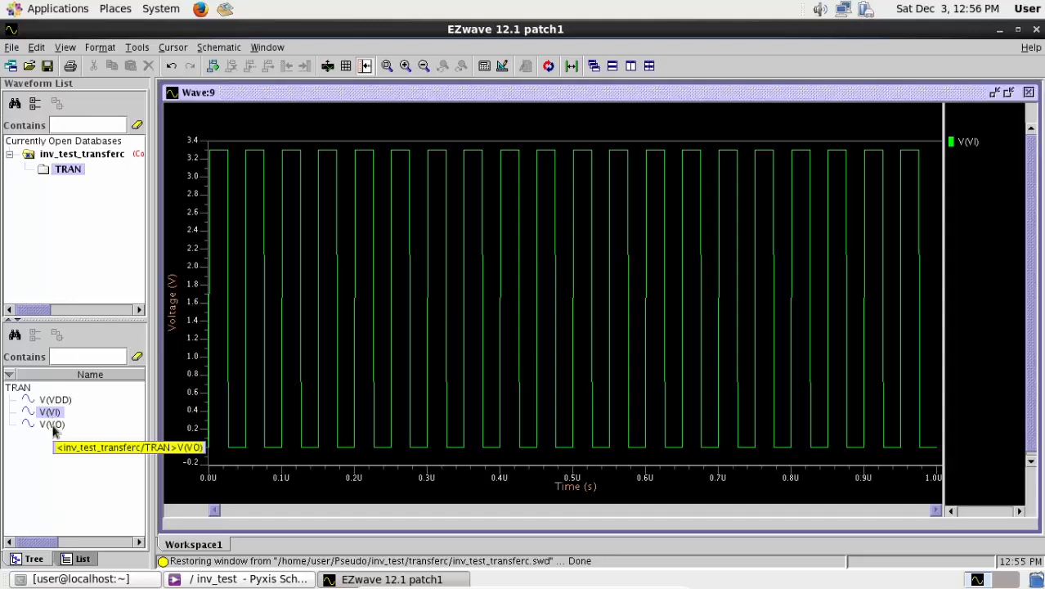
{"action": "double_click", "coordinate": [50, 424]}
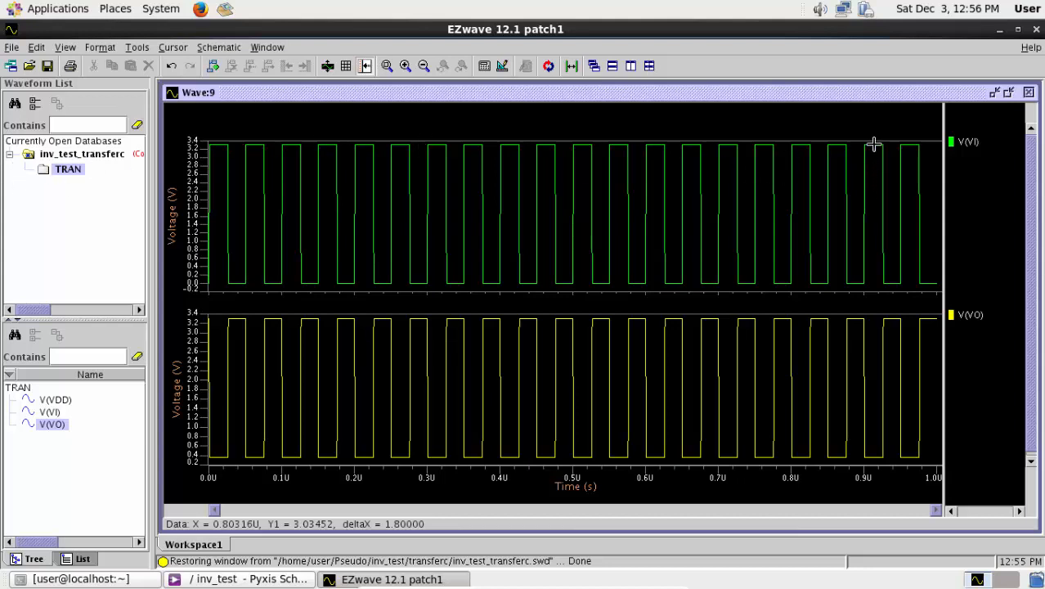
- Annotate V(VI) and V(VO) with only a Peak To Peak measurement over the entire waveform
{"action": "left_click", "coordinate": [968, 141]}
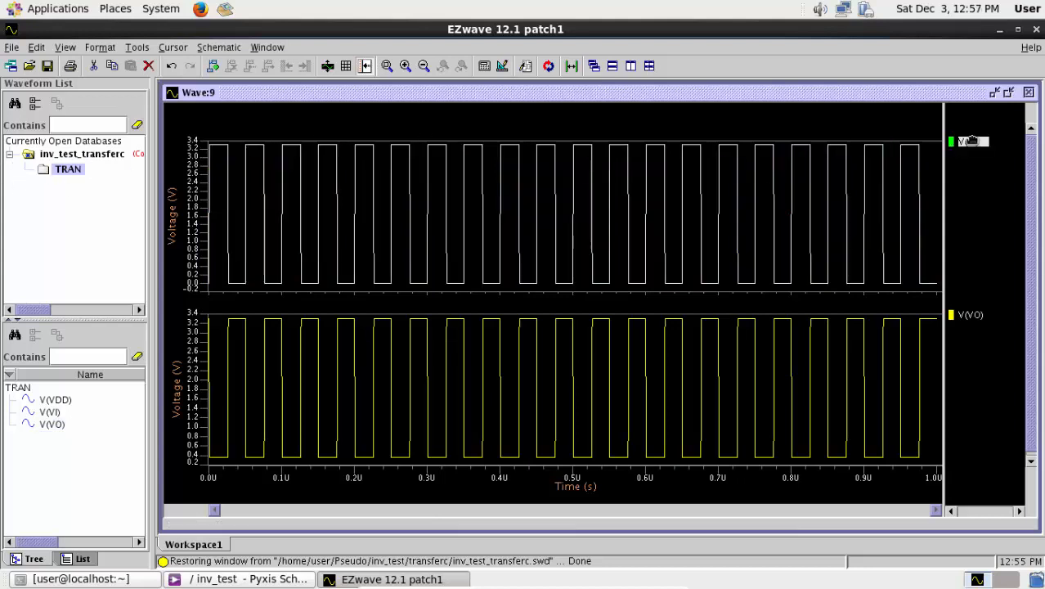
{"action": "left_click", "coordinate": [970, 315], "text": "ctrl"}
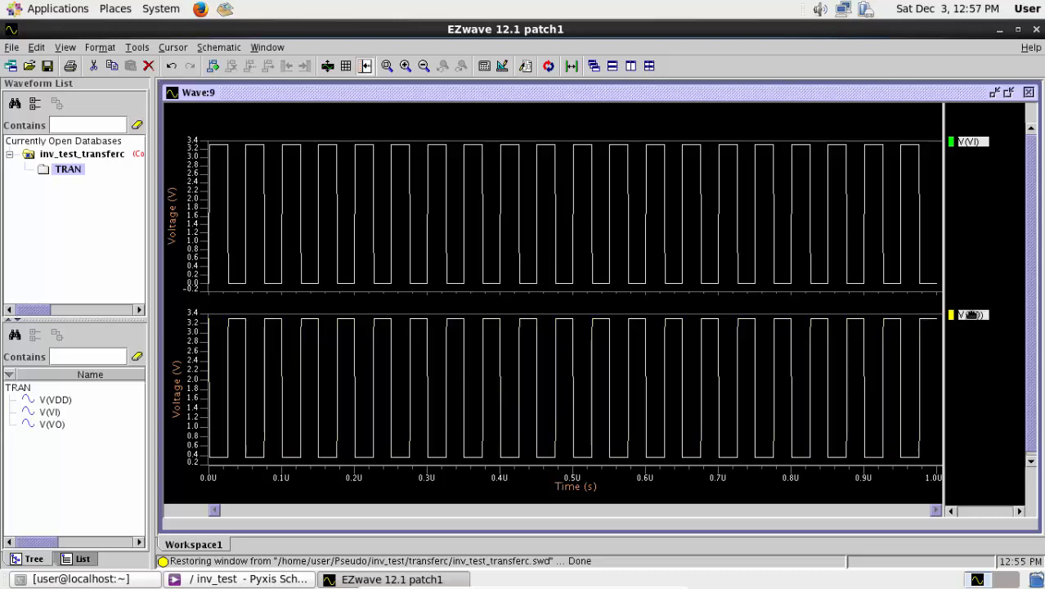
{"action": "left_click", "coordinate": [503, 69]}
{"action": "left_click", "coordinate": [503, 68]}
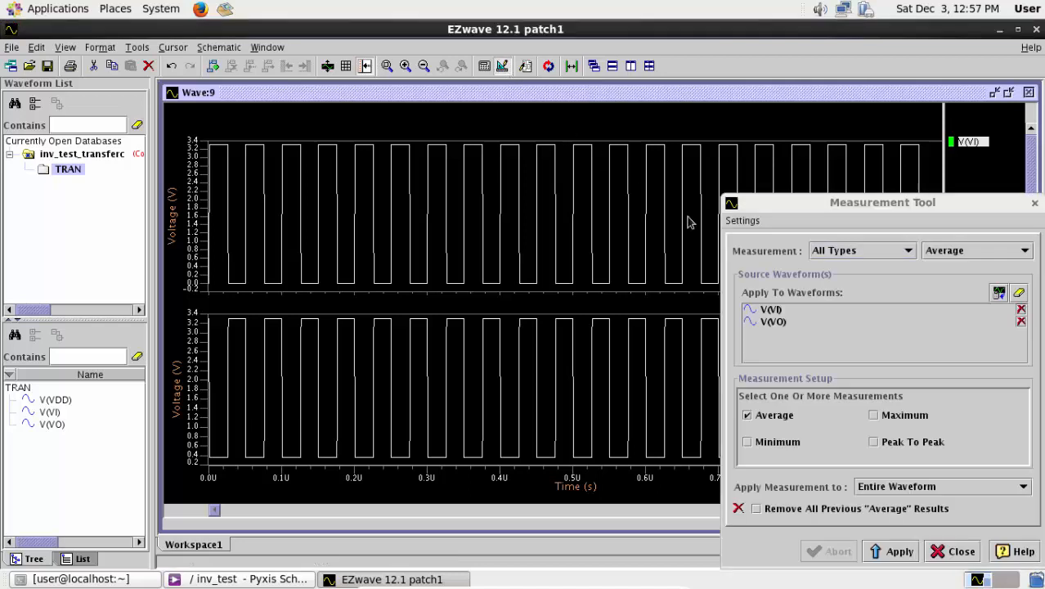
{"action": "left_click", "coordinate": [873, 443]}
{"action": "left_click", "coordinate": [746, 415]}
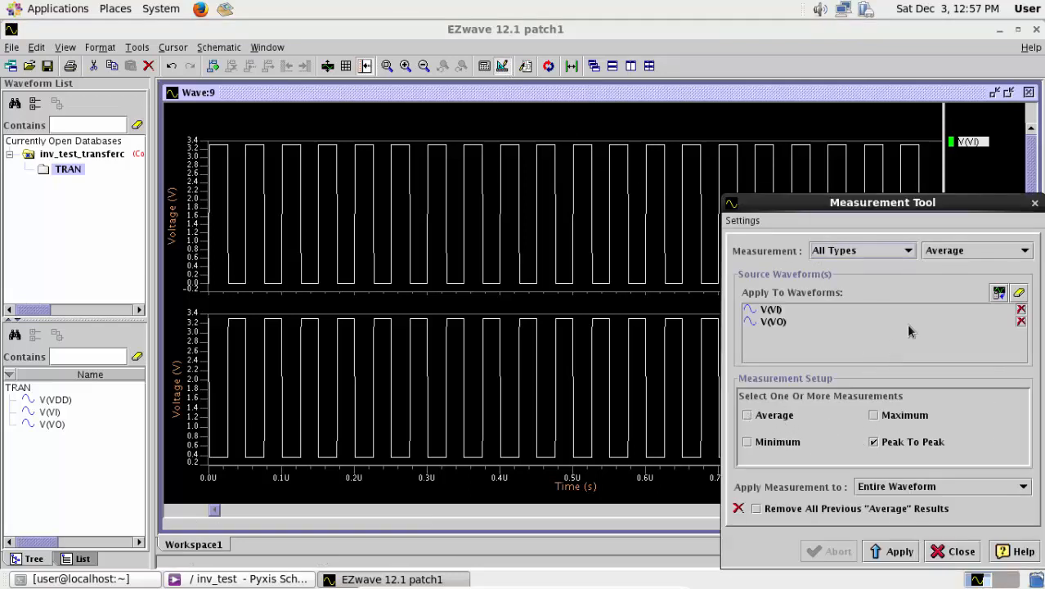
{"action": "left_click", "coordinate": [890, 551]}
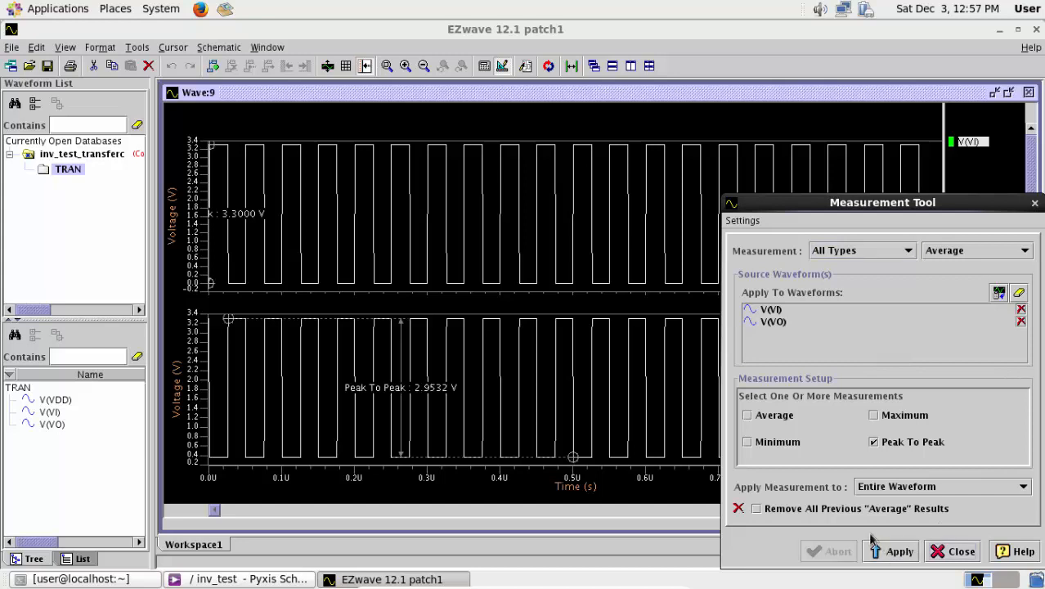
{"action": "left_click", "coordinate": [368, 402]}
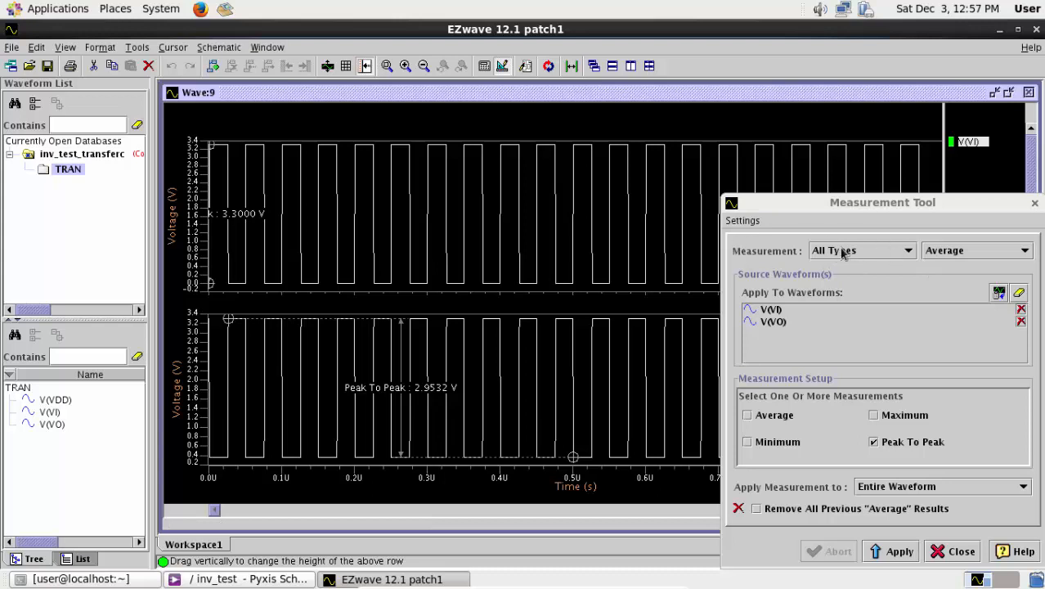
{"action": "left_click", "coordinate": [894, 255]}
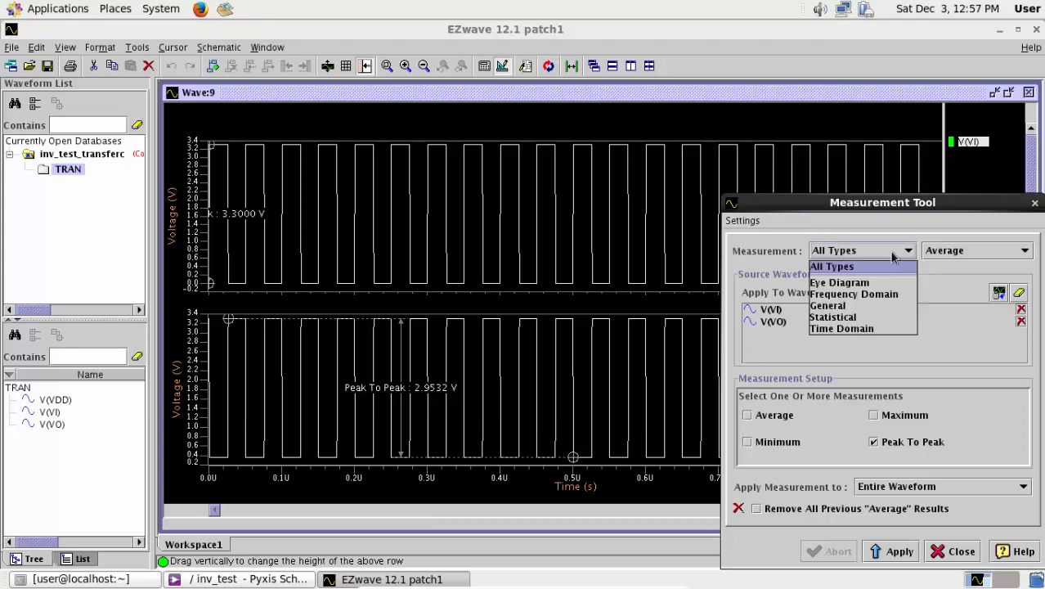
{"action": "left_click", "coordinate": [857, 296]}
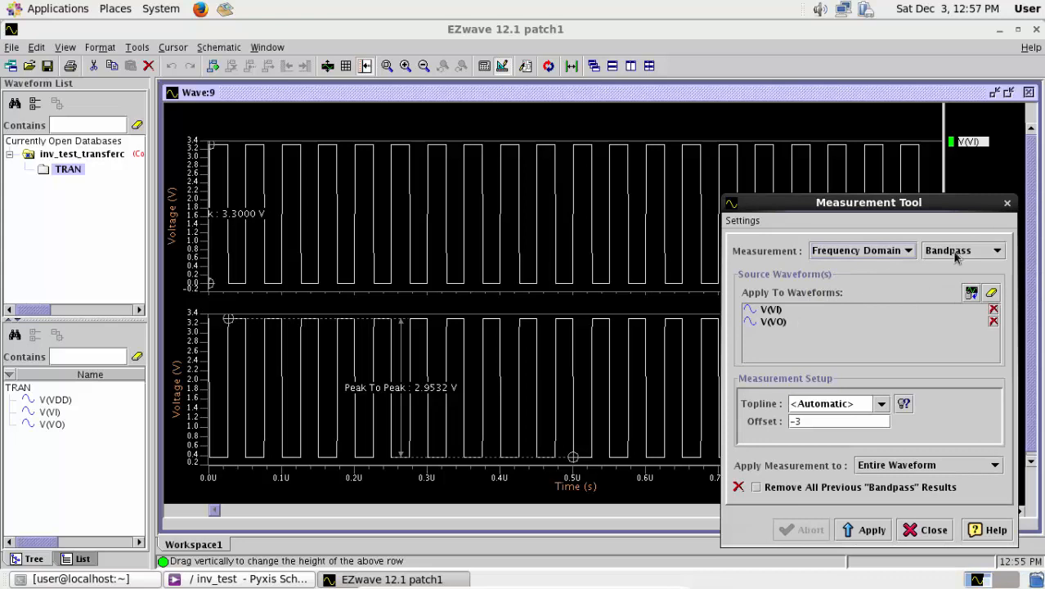
{"action": "left_click", "coordinate": [955, 254]}
- Annotate V(VI) and V(VO) with the time-domain Frequency measurement over the entire waveform and close the Measurement Tool
{"action": "left_click", "coordinate": [864, 252]}
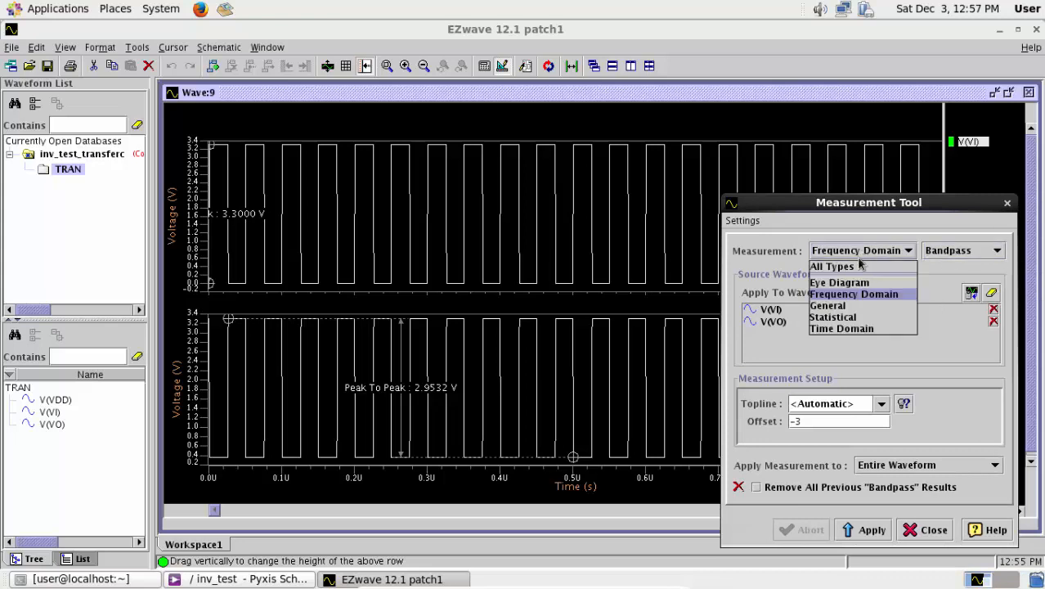
{"action": "left_click", "coordinate": [838, 329]}
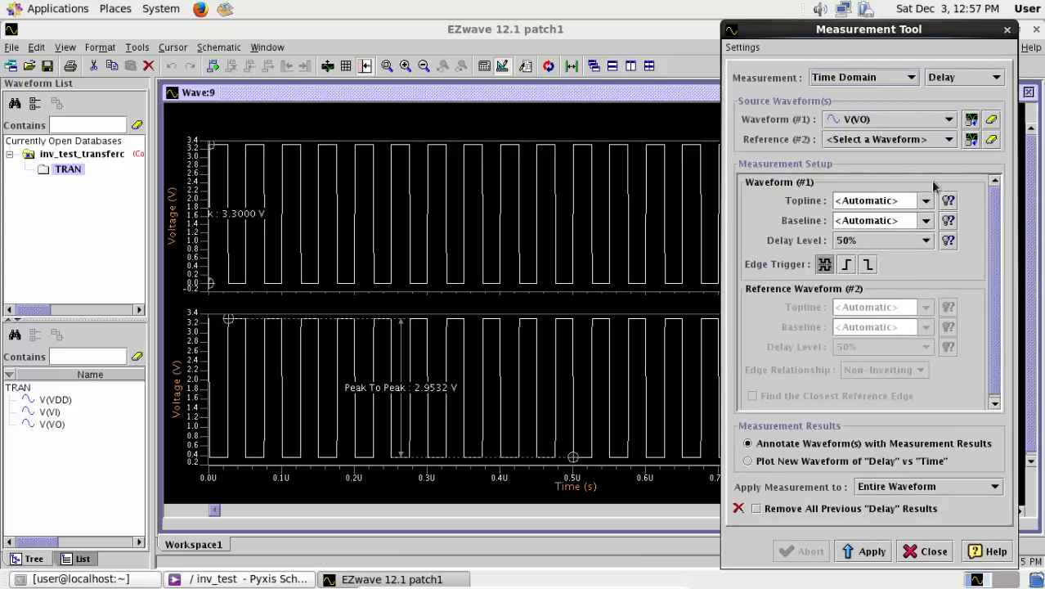
{"action": "left_click", "coordinate": [962, 80]}
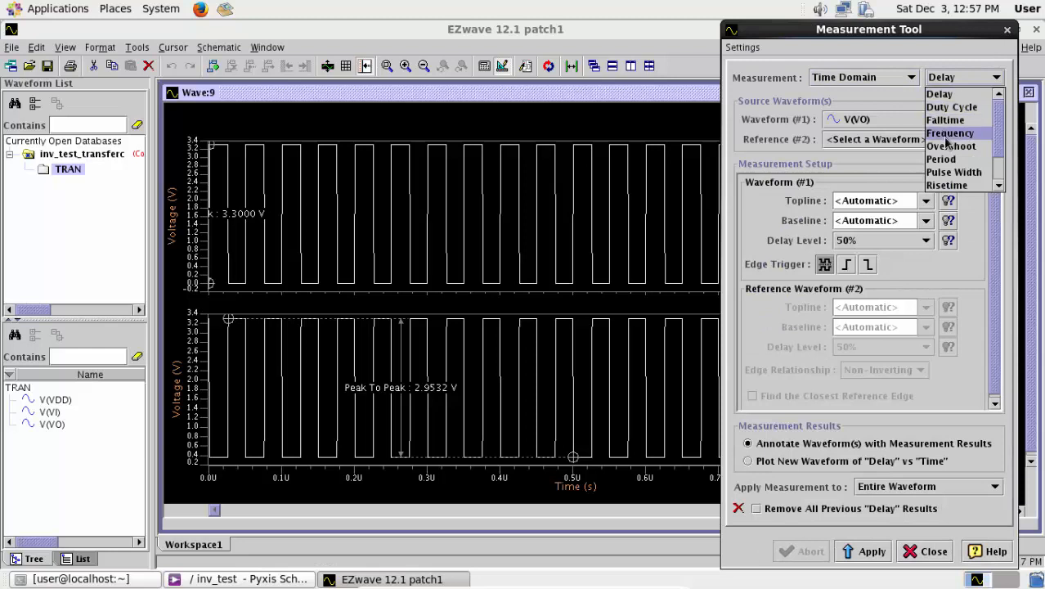
{"action": "left_click", "coordinate": [948, 134]}
{"action": "left_click", "coordinate": [857, 433]}
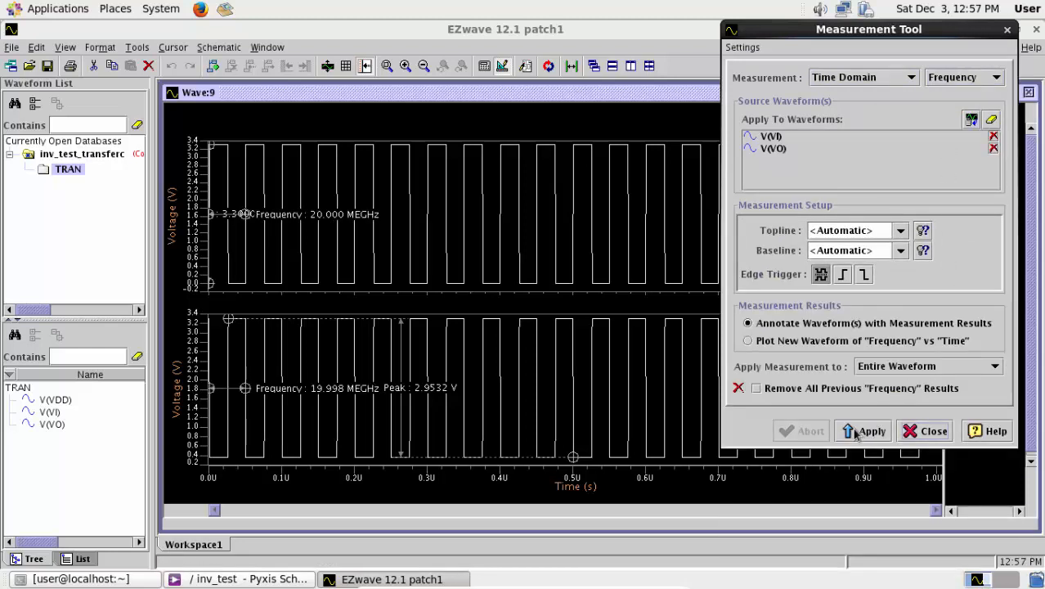
{"action": "left_click", "coordinate": [745, 523]}
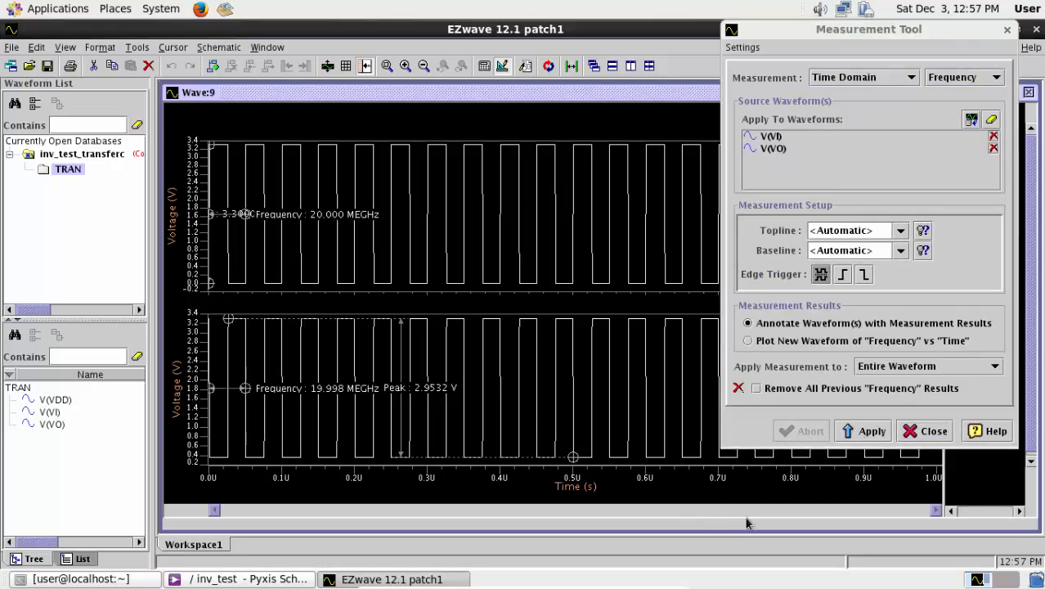
{"action": "left_click", "coordinate": [1006, 32]}
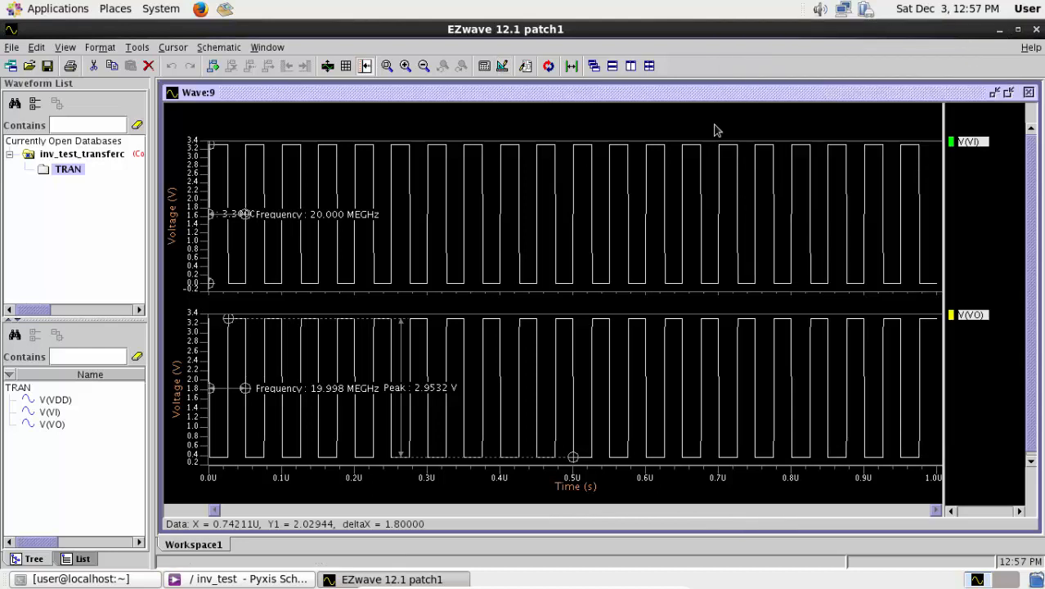
- Deselect the waveforms and move both frequency annotations along the time axis to about 0.8 µs, clear of the peak-to-peak labels
{"action": "left_click", "coordinate": [984, 231]}
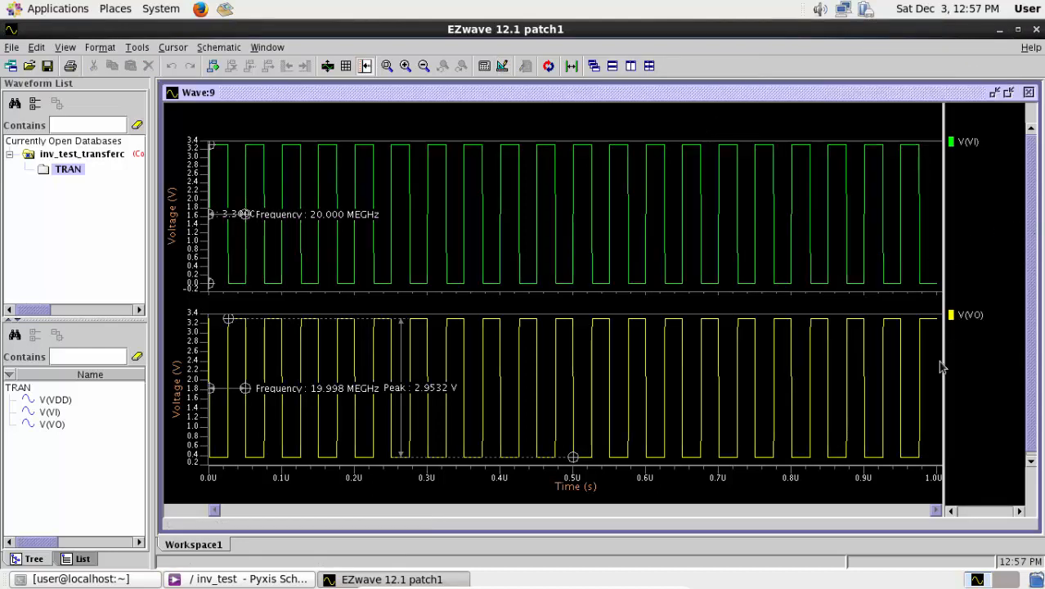
{"action": "left_click_drag", "start_coordinate": [242, 388], "coordinate": [828, 387]}
{"action": "left_click_drag", "start_coordinate": [297, 227], "coordinate": [772, 222]}
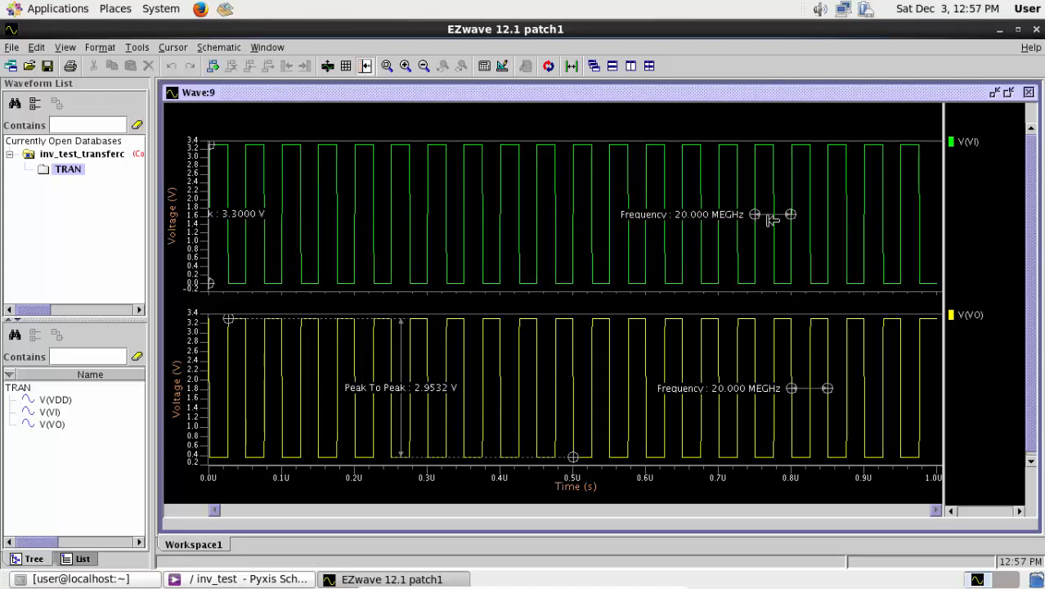
{"action": "left_click", "coordinate": [386, 66]}
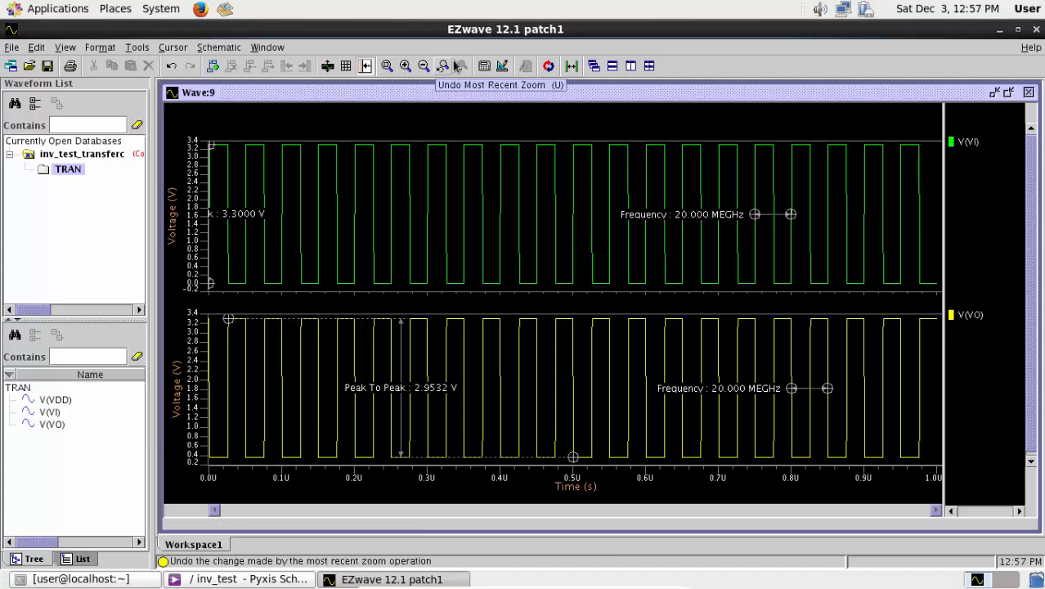
- Close EZwave and the inv_test schematic session, and relaunch Pyxis Schematic from a new terminal with "da_ic &"
{"action": "left_click", "coordinate": [1035, 29]}
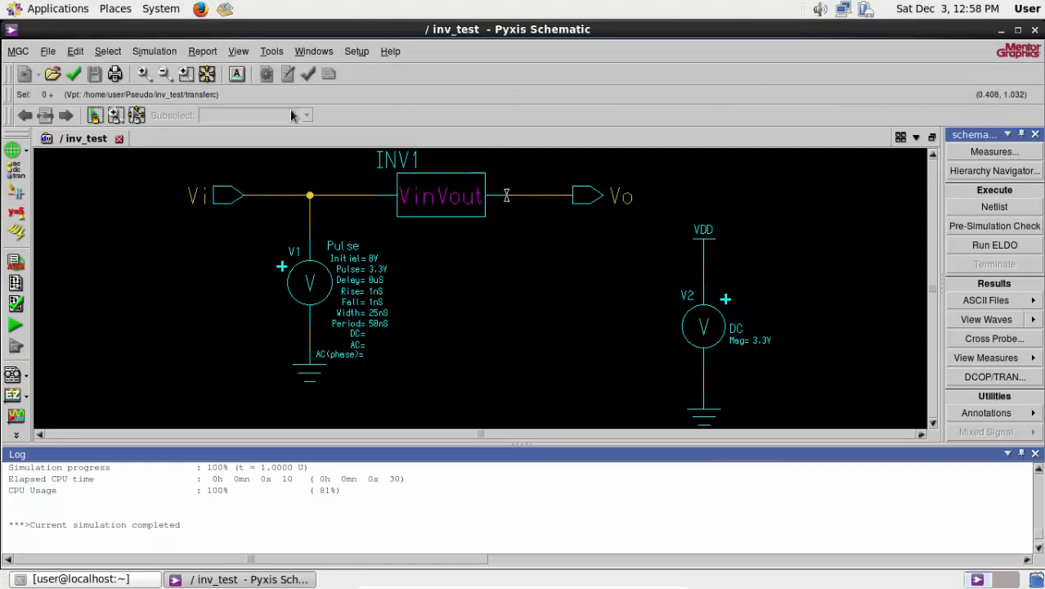
{"action": "left_click", "coordinate": [1034, 31]}
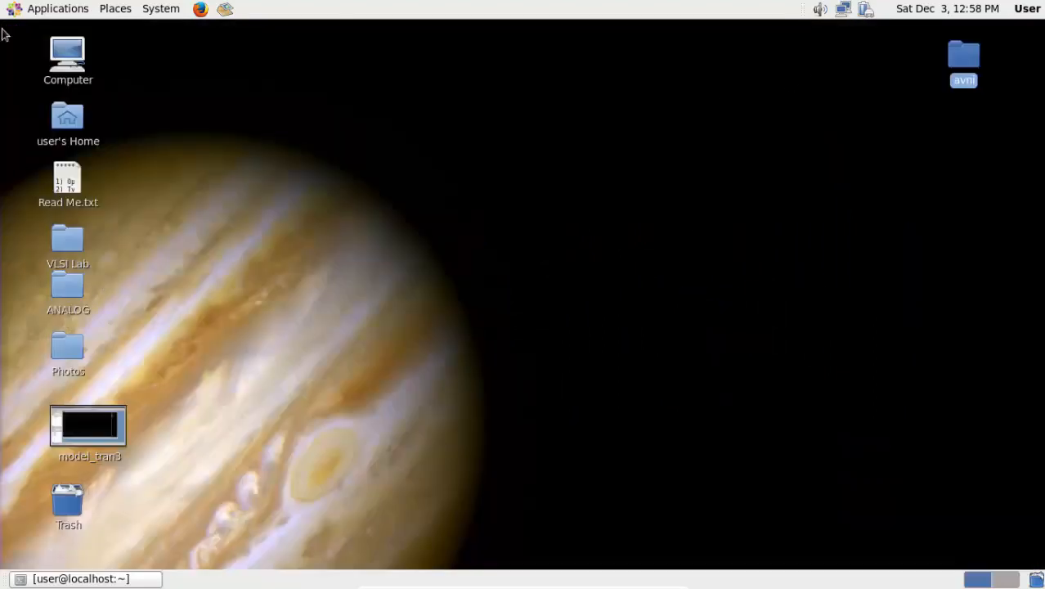
{"action": "left_click", "coordinate": [56, 8]}
{"action": "mouse_move", "coordinate": [57, 121]}
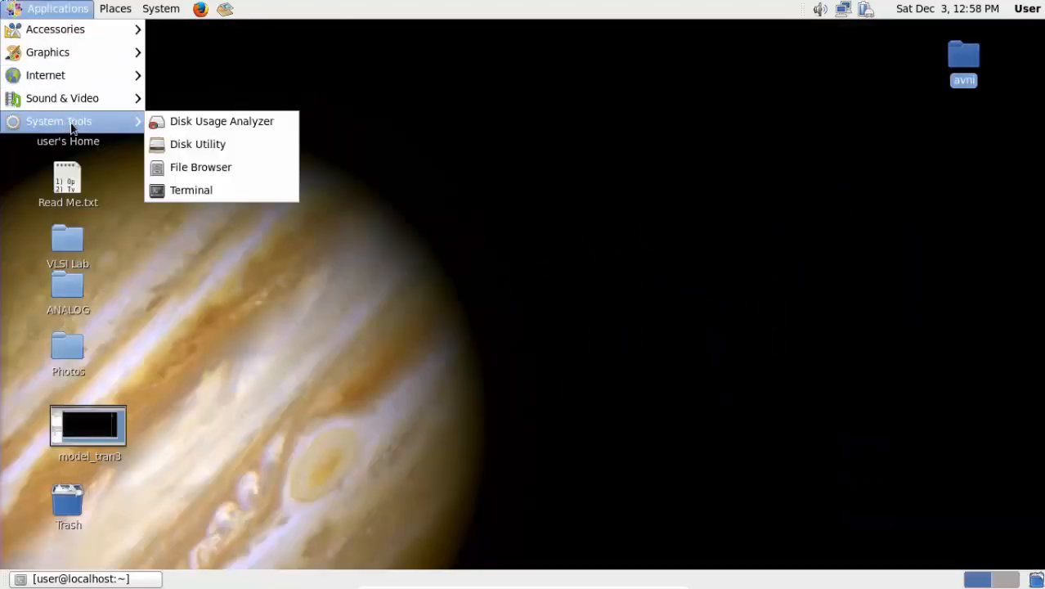
{"action": "left_click", "coordinate": [214, 190]}
{"action": "type", "text": "da"}
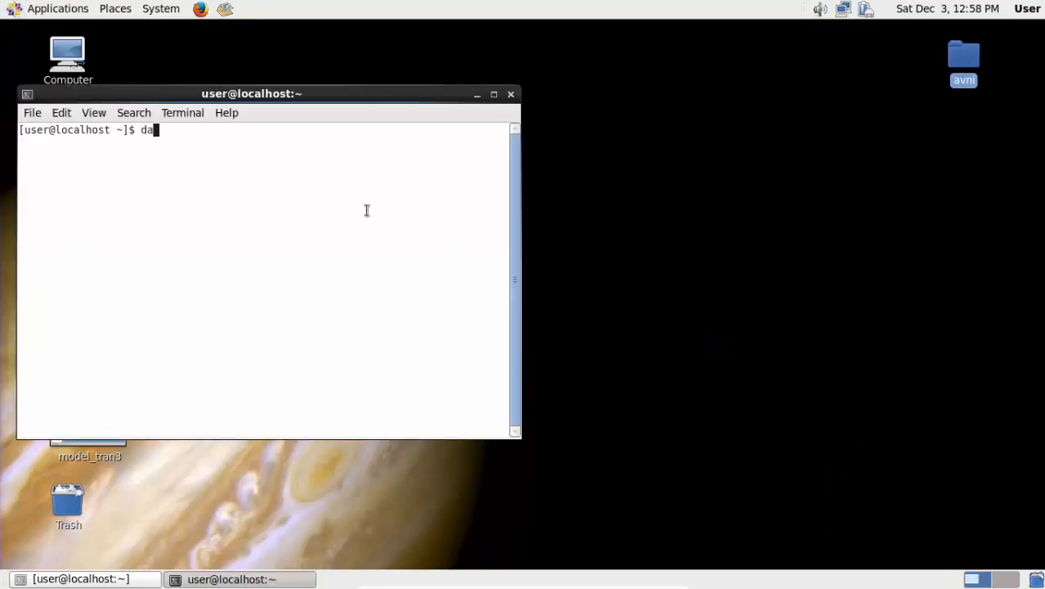
{"action": "type", "text": "_ic &"}
{"action": "key", "text": "Return"}
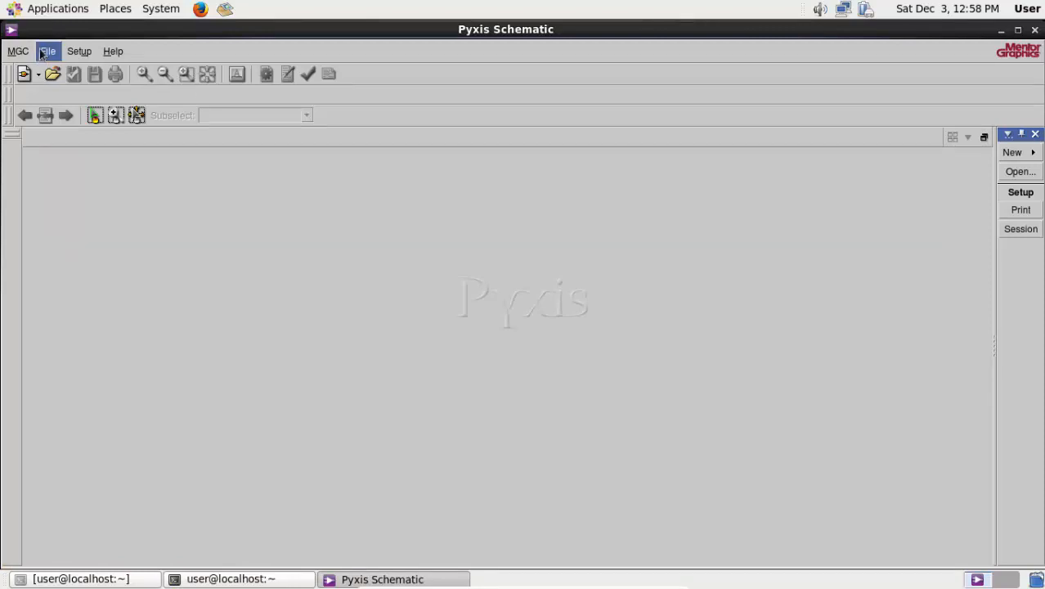
- Open the inv component from the /home/user/Pseudo folder
{"action": "left_click", "coordinate": [47, 50]}
{"action": "left_click", "coordinate": [83, 96]}
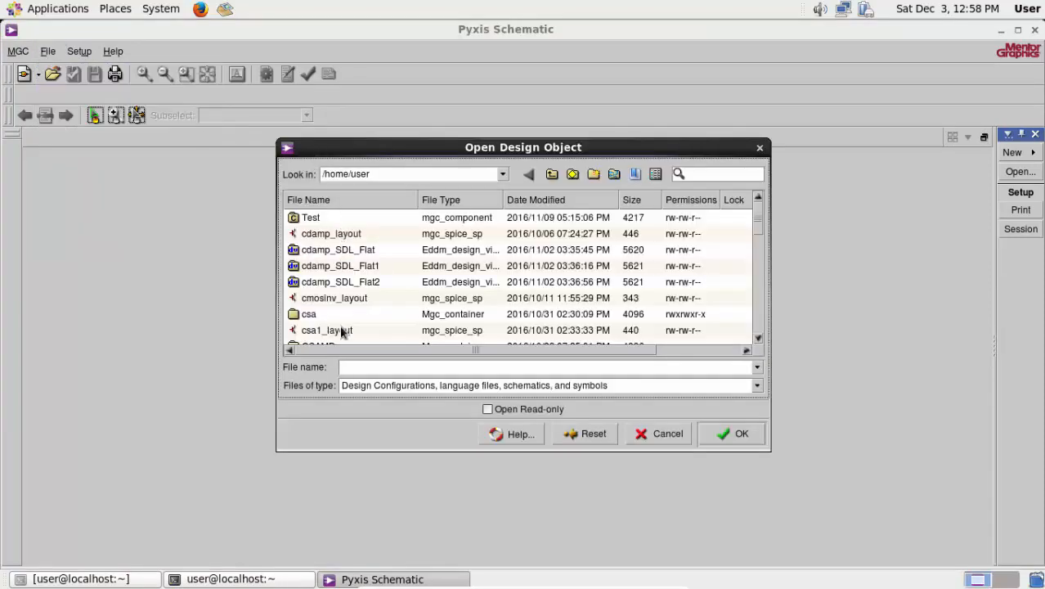
{"action": "scroll", "coordinate": [327, 313], "scroll_direction": "down", "scroll_amount": 1}
{"action": "scroll", "coordinate": [350, 313], "scroll_direction": "down", "scroll_amount": 5}
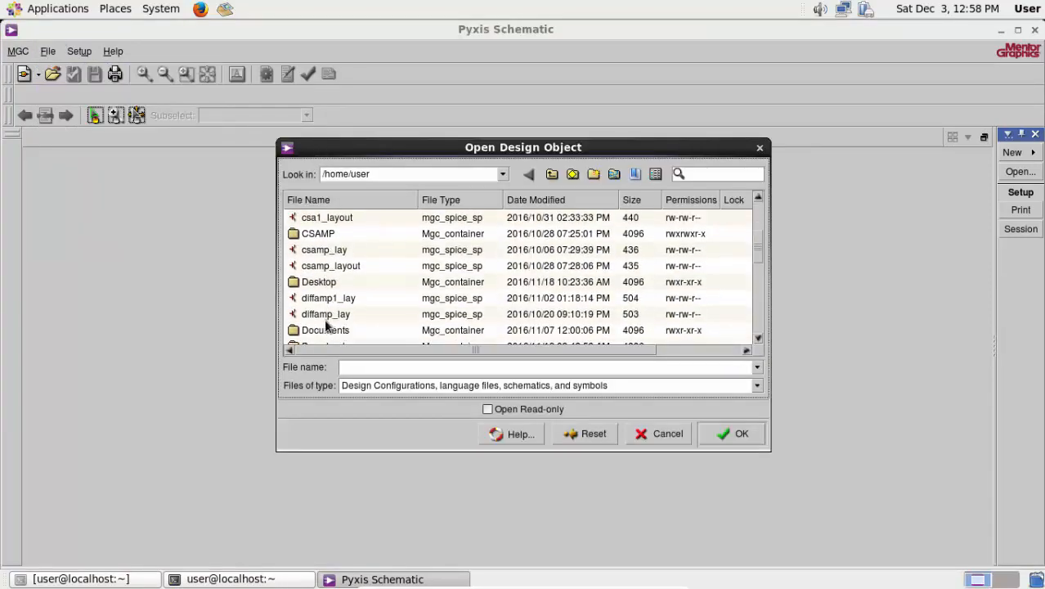
{"action": "scroll", "coordinate": [322, 313], "scroll_direction": "down", "scroll_amount": 3}
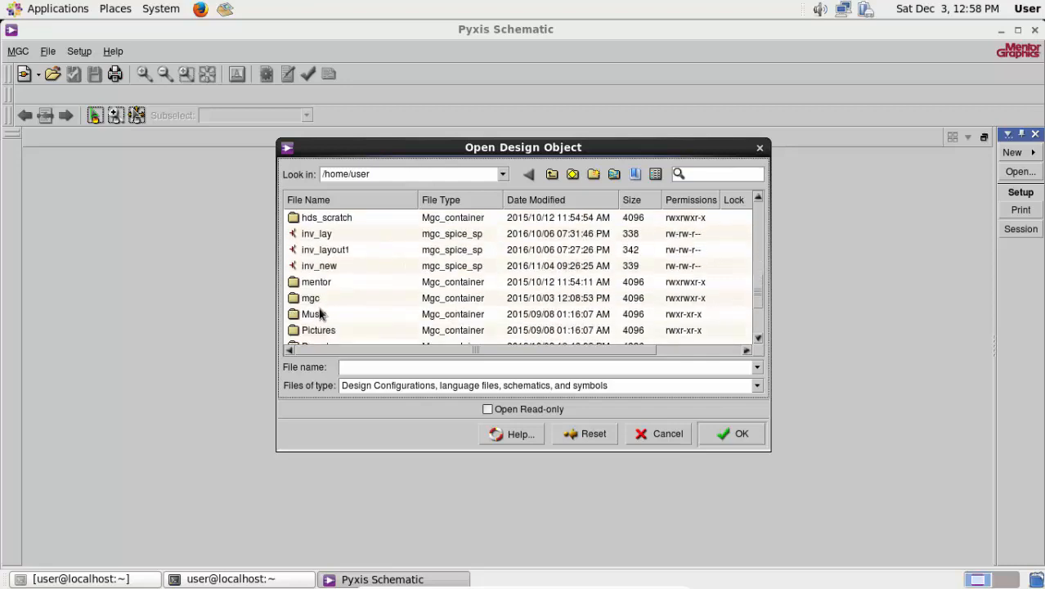
{"action": "double_click", "coordinate": [317, 300]}
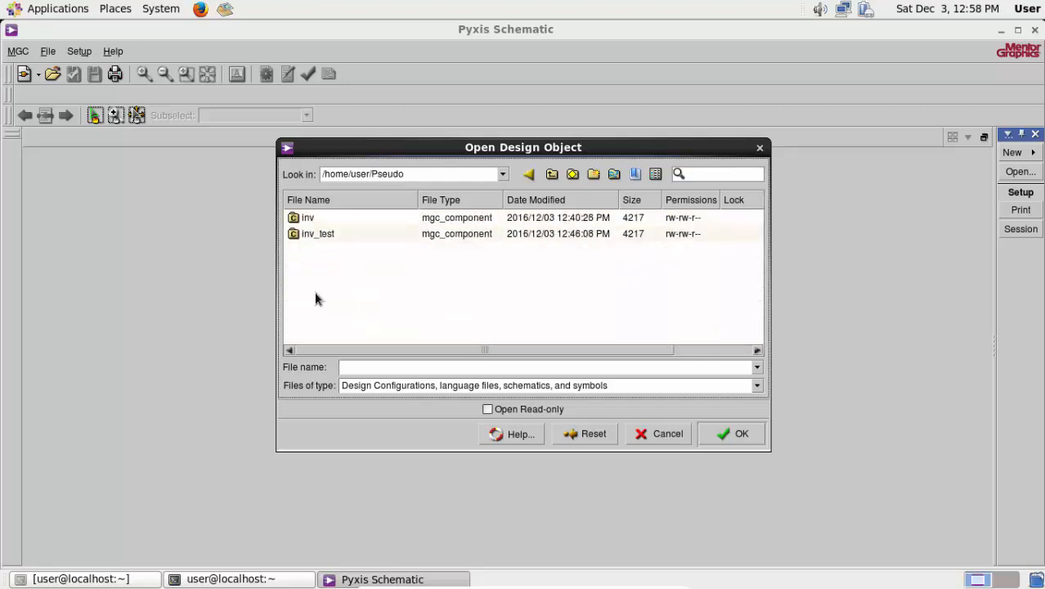
{"action": "left_click", "coordinate": [312, 218]}
{"action": "left_click", "coordinate": [740, 434]}
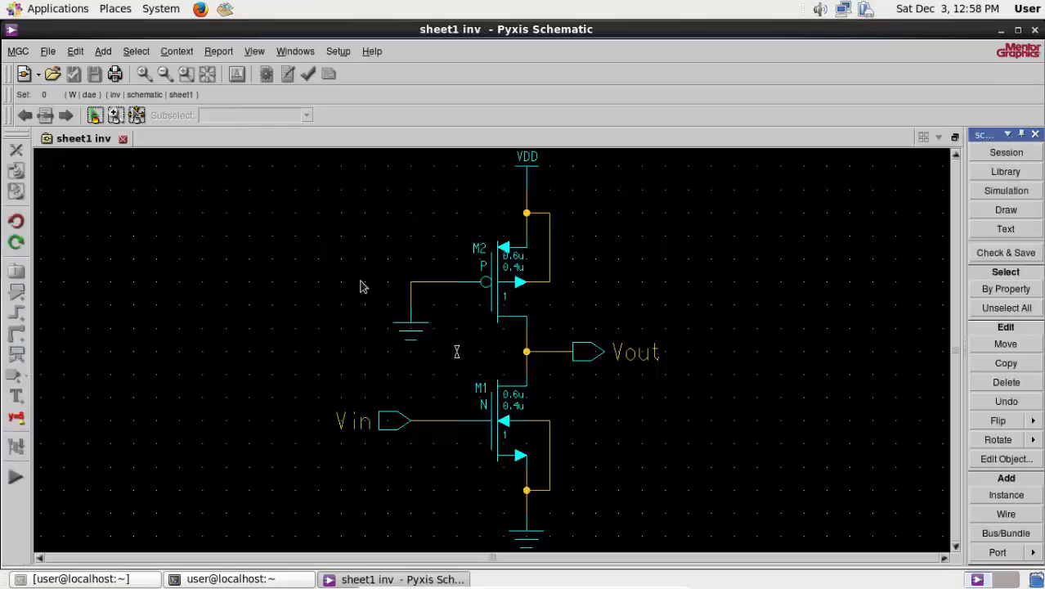
{"action": "right_click", "coordinate": [500, 271]}
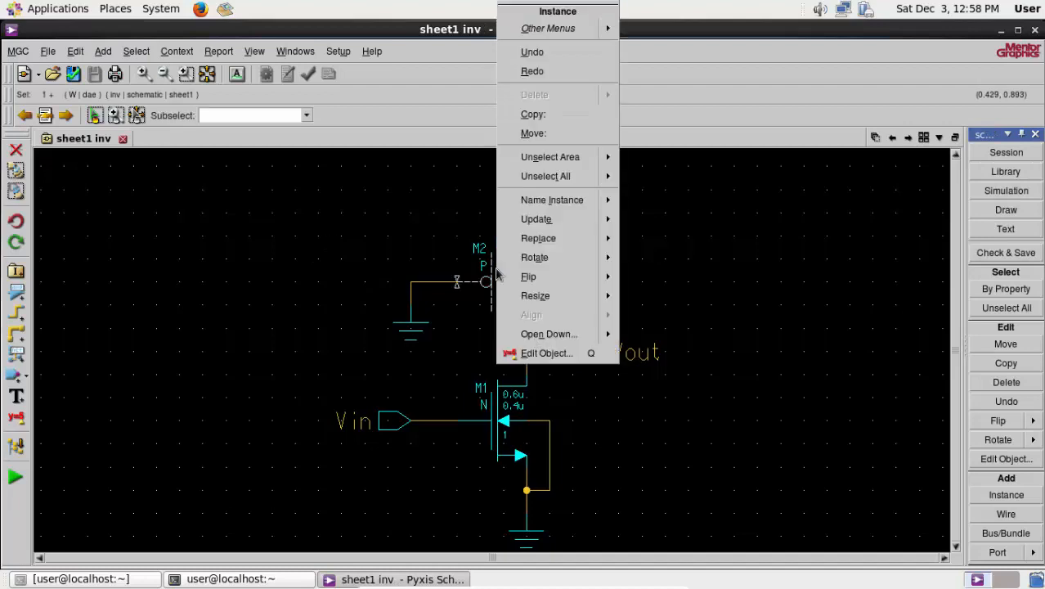
{"action": "left_click", "coordinate": [546, 352]}
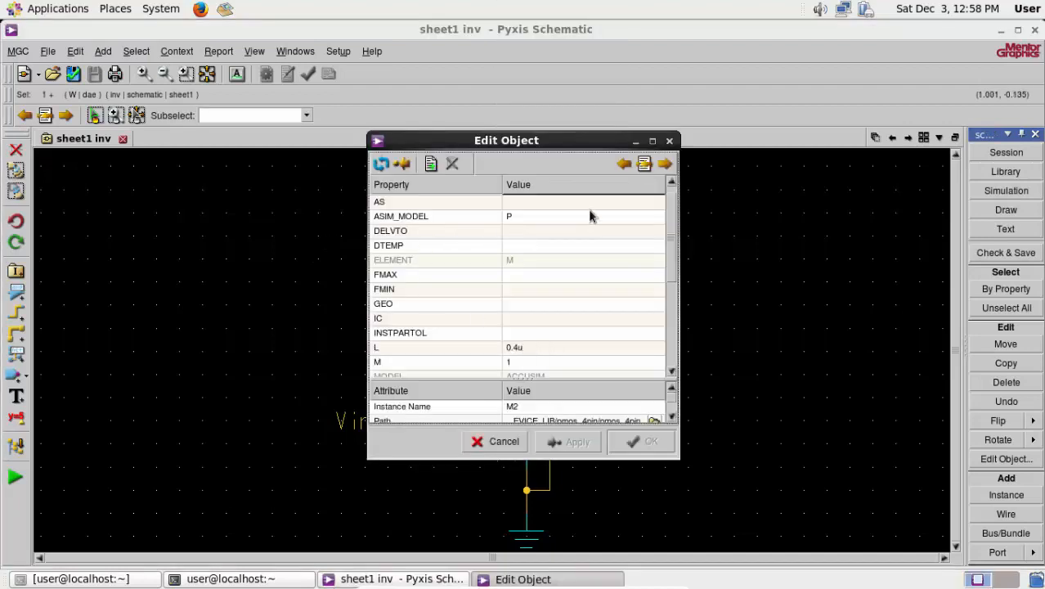
{"action": "left_click", "coordinate": [669, 141]}
- Set the ASIM_MODEL property of transistor M2 to PMOS
{"action": "right_click", "coordinate": [500, 271]}
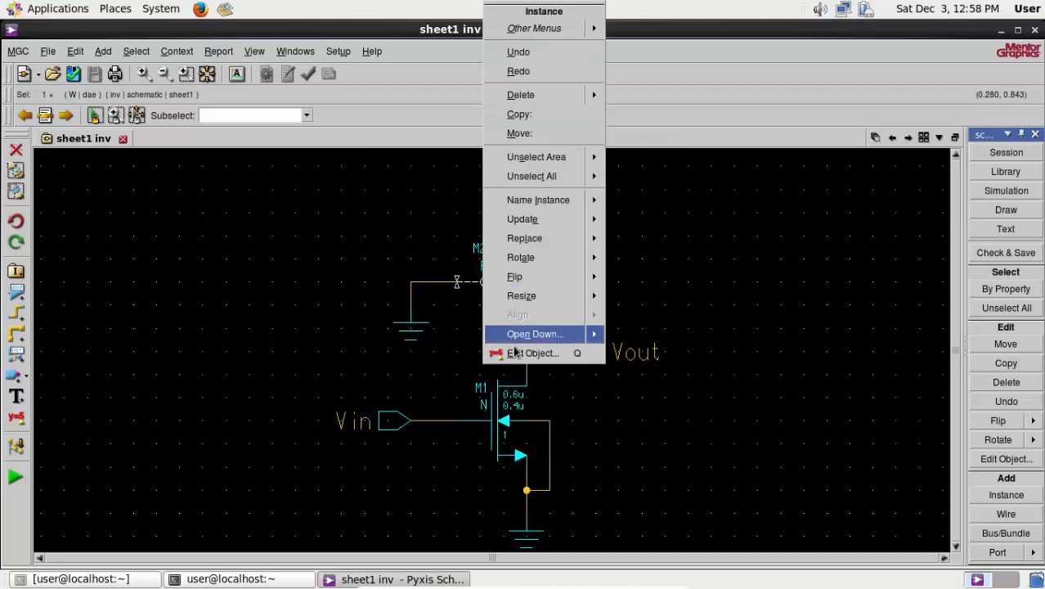
{"action": "left_click", "coordinate": [517, 352]}
{"action": "left_click", "coordinate": [523, 230]}
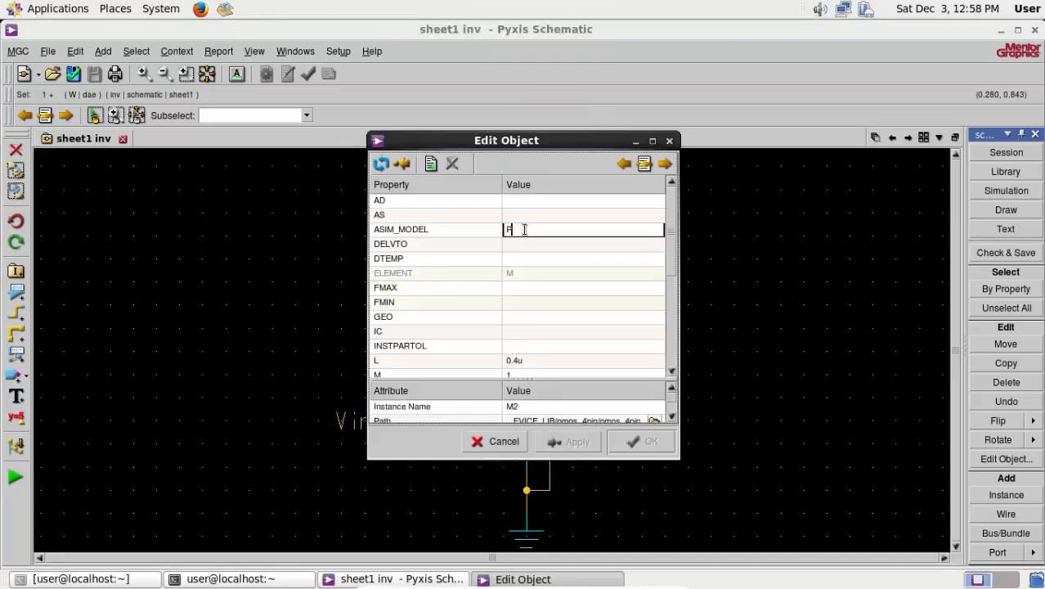
{"action": "type", "text": "PMOS"}
{"action": "left_click", "coordinate": [646, 442]}
- Set the ASIM_MODEL property of transistor M1 to NMOS, and check and save the inverter sheet
{"action": "right_click", "coordinate": [502, 419]}
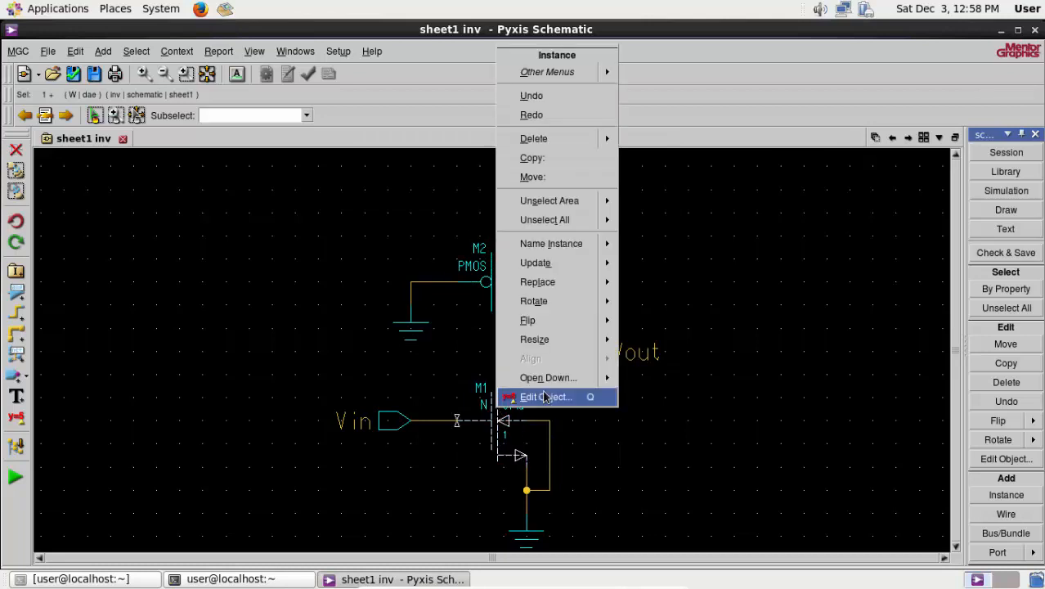
{"action": "left_click", "coordinate": [527, 397]}
{"action": "left_click", "coordinate": [526, 231]}
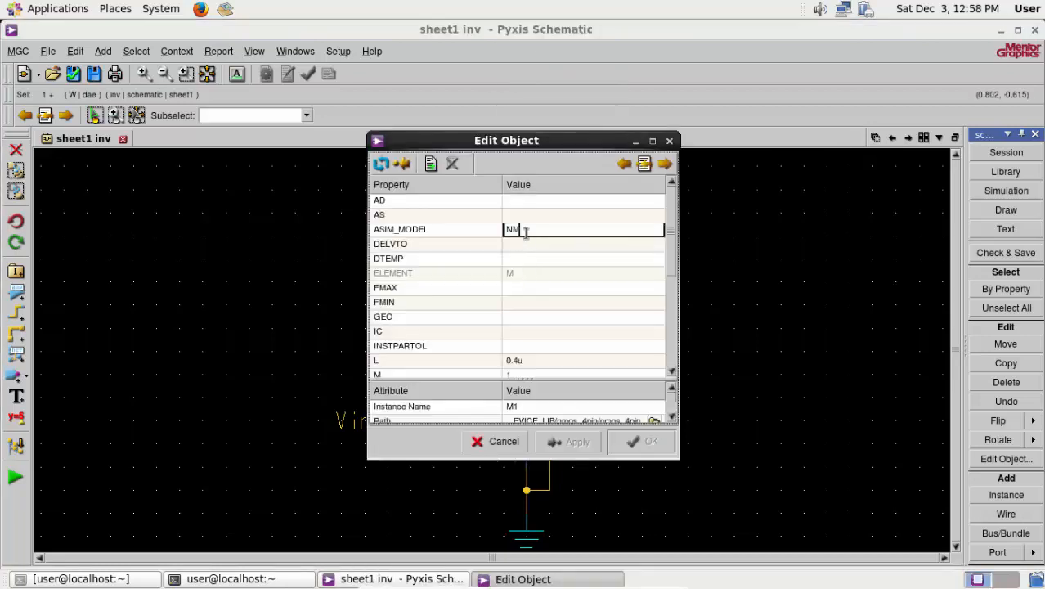
{"action": "left_click", "coordinate": [627, 441]}
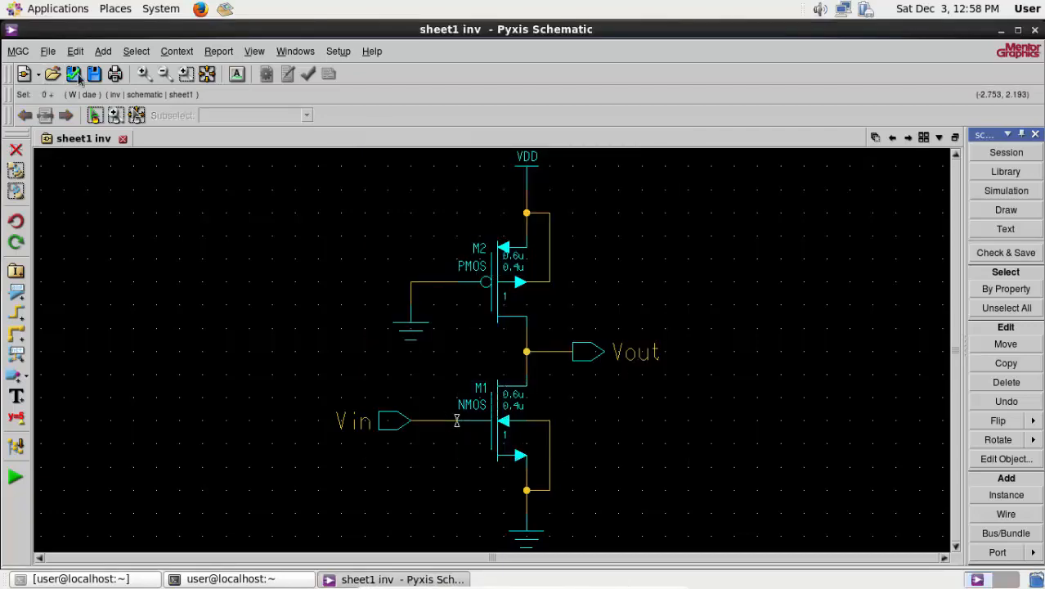
- Close Pyxis Schematic and launch Pyxis Layout from the terminal with "ic", maximizing its window
{"action": "left_click", "coordinate": [1035, 30]}
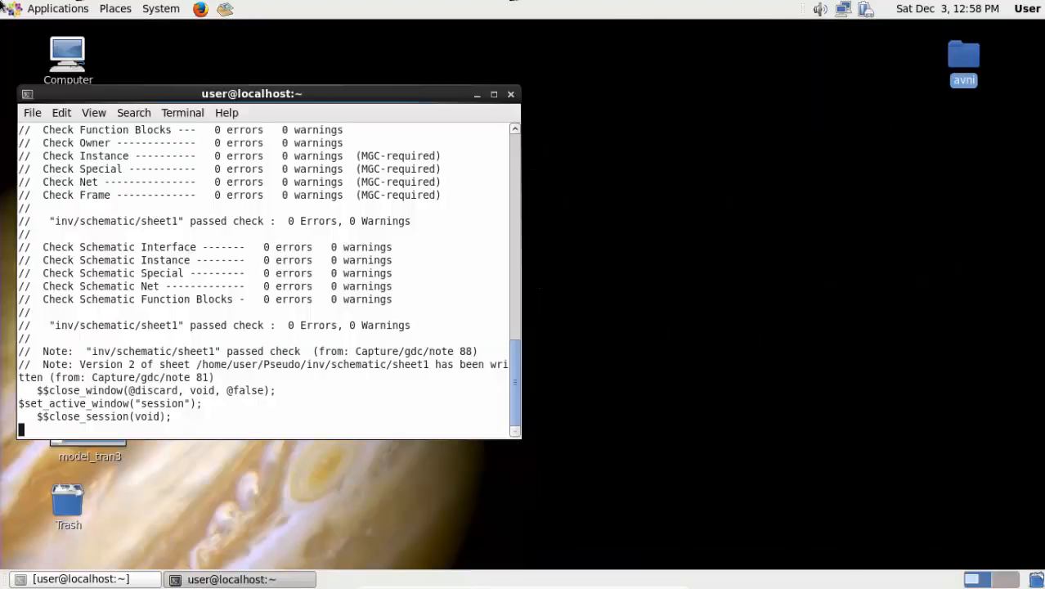
{"action": "type", "text": "ic"}
{"action": "key", "text": "Return"}
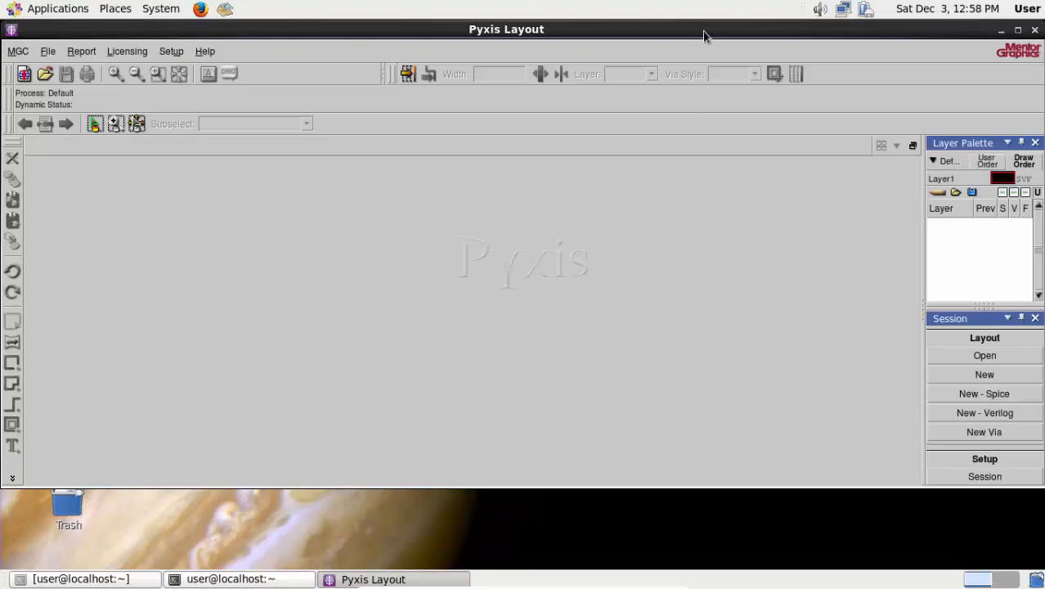
{"action": "double_click", "coordinate": [703, 31]}
- Start a new layout with component connectivity, using /home/user/Pseudo/inv as the logic component
{"action": "left_click", "coordinate": [42, 51]}
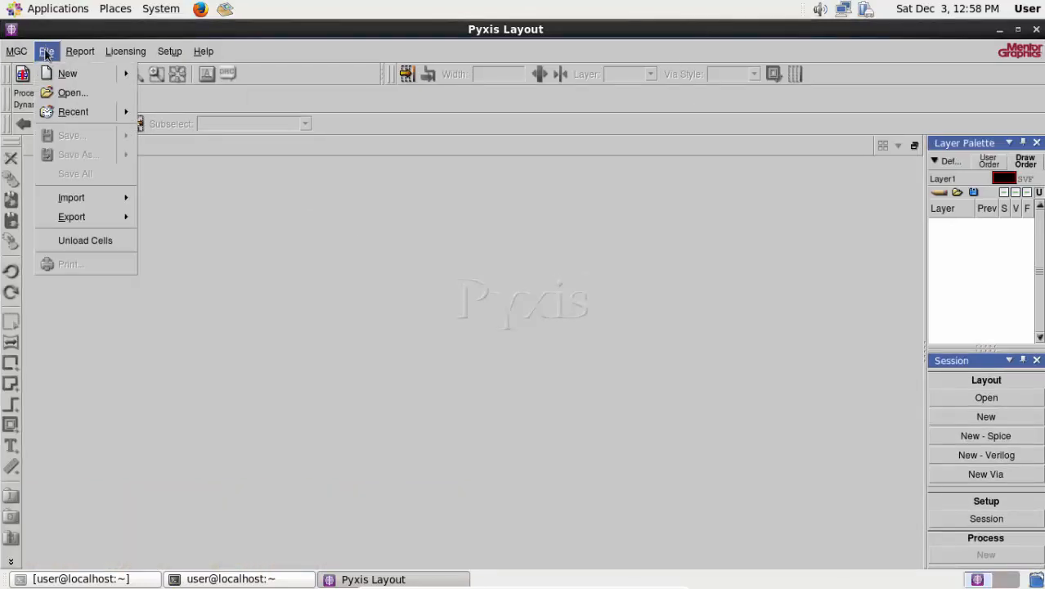
{"action": "mouse_move", "coordinate": [62, 78]}
{"action": "left_click", "coordinate": [153, 75]}
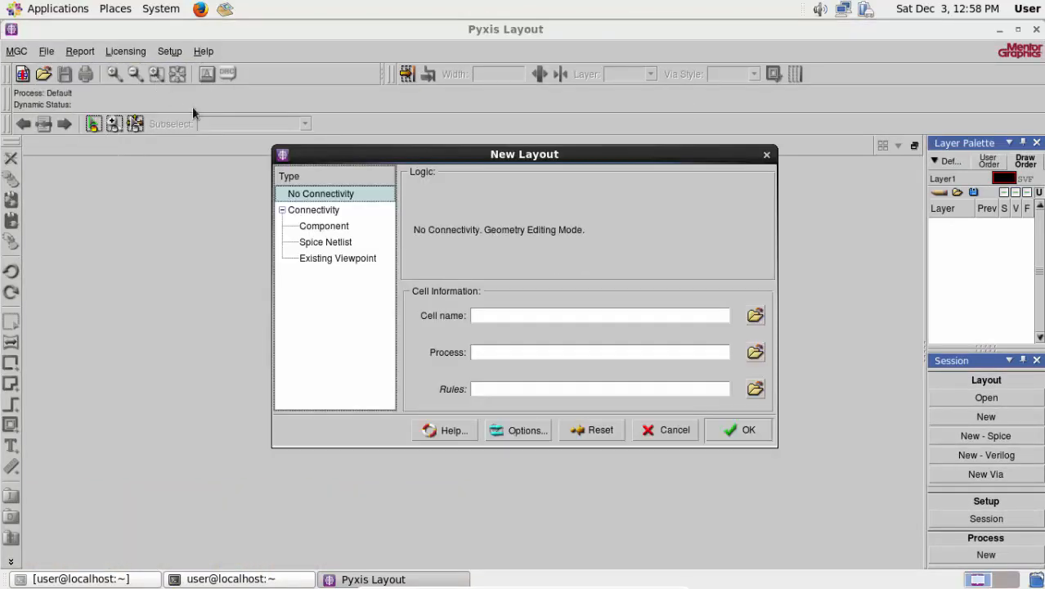
{"action": "left_click", "coordinate": [314, 227]}
{"action": "left_click", "coordinate": [757, 202]}
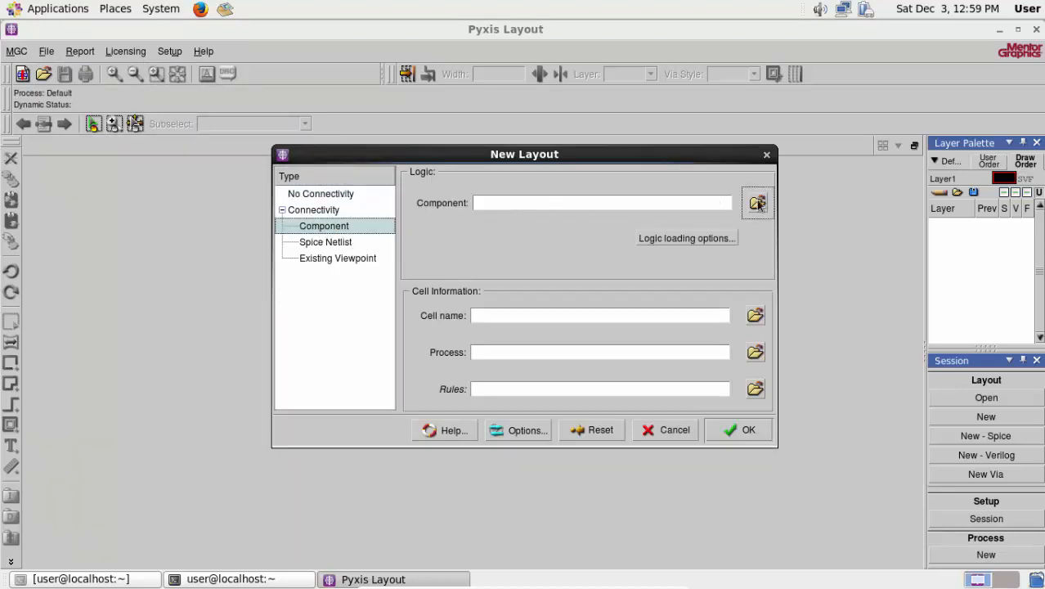
{"action": "scroll", "coordinate": [326, 319], "scroll_direction": "down", "scroll_amount": 2}
{"action": "scroll", "coordinate": [325, 323], "scroll_direction": "down", "scroll_amount": 4}
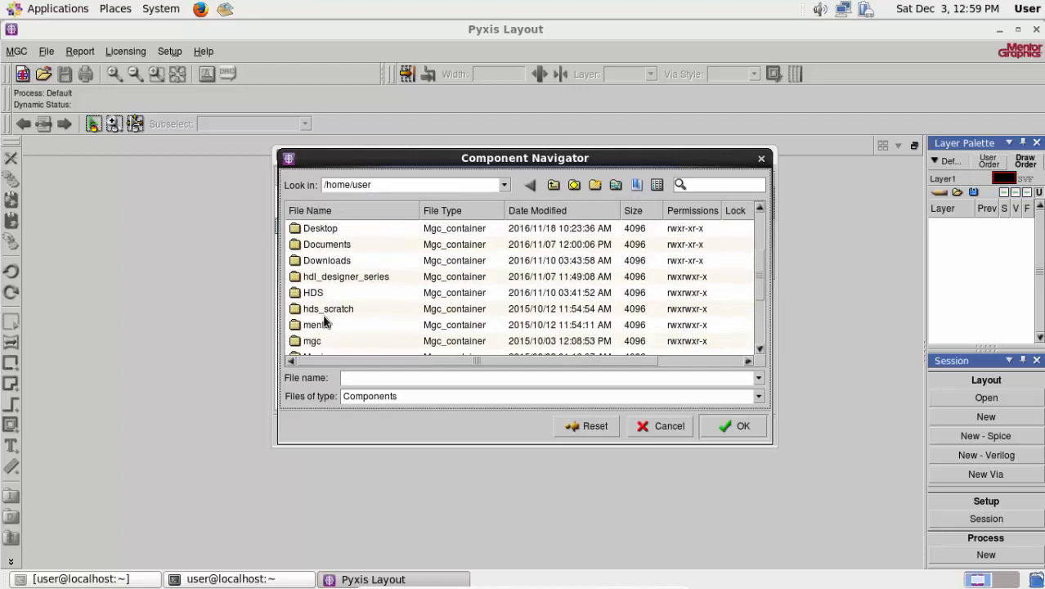
{"action": "left_click", "coordinate": [321, 308]}
{"action": "double_click", "coordinate": [322, 308]}
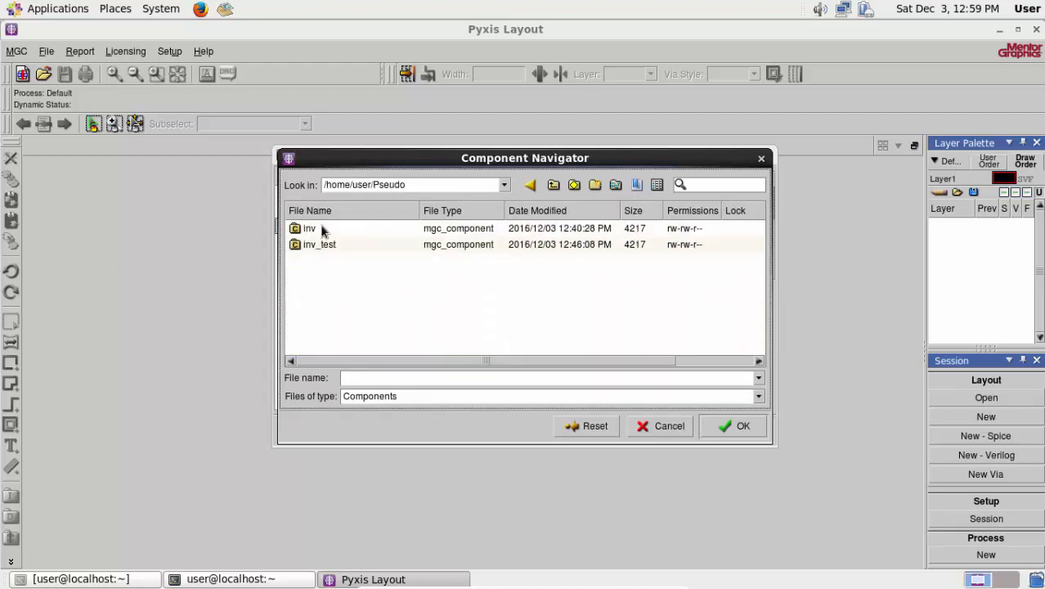
{"action": "left_click", "coordinate": [315, 229]}
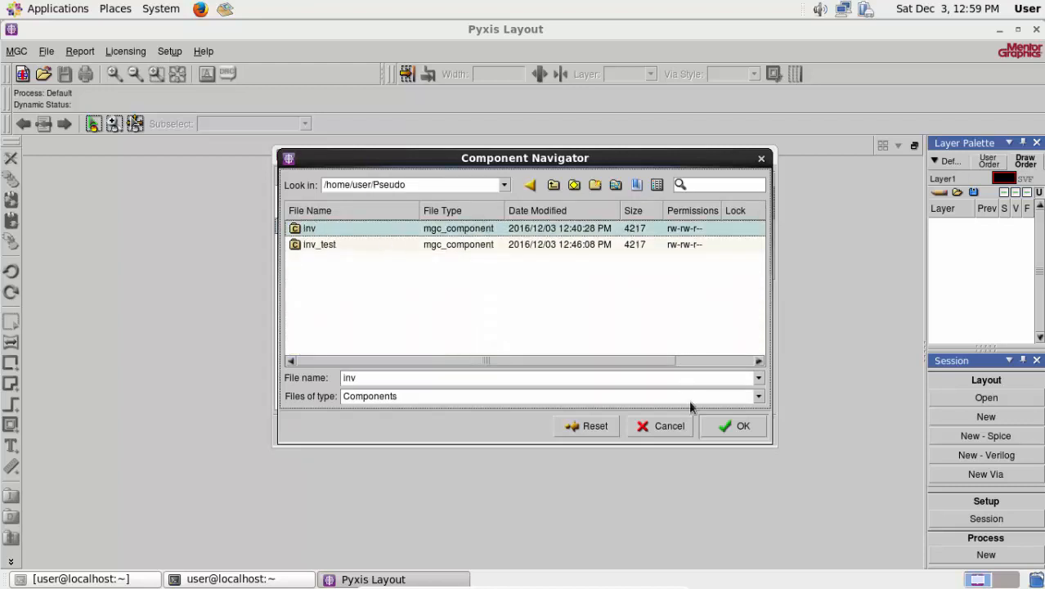
{"action": "left_click", "coordinate": [724, 425]}
- Copy the component path into the cell name and extend it to /home/user/Pseudo/inv_layout
{"action": "left_click_drag", "start_coordinate": [498, 203], "coordinate": [401, 213]}
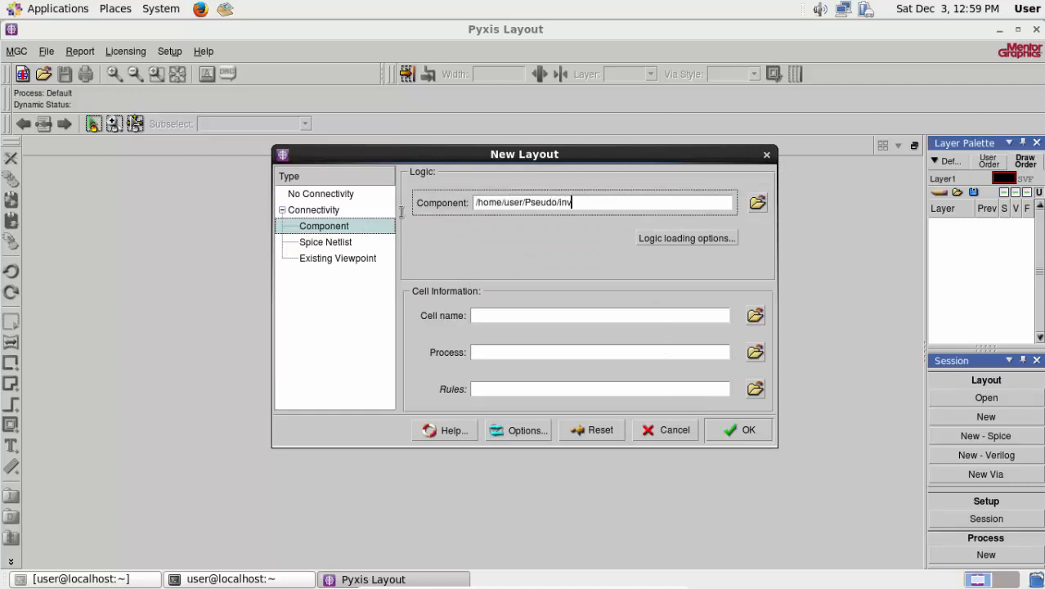
{"action": "left_click_drag", "start_coordinate": [488, 210], "coordinate": [474, 204]}
{"action": "key", "text": "ctrl+c"}
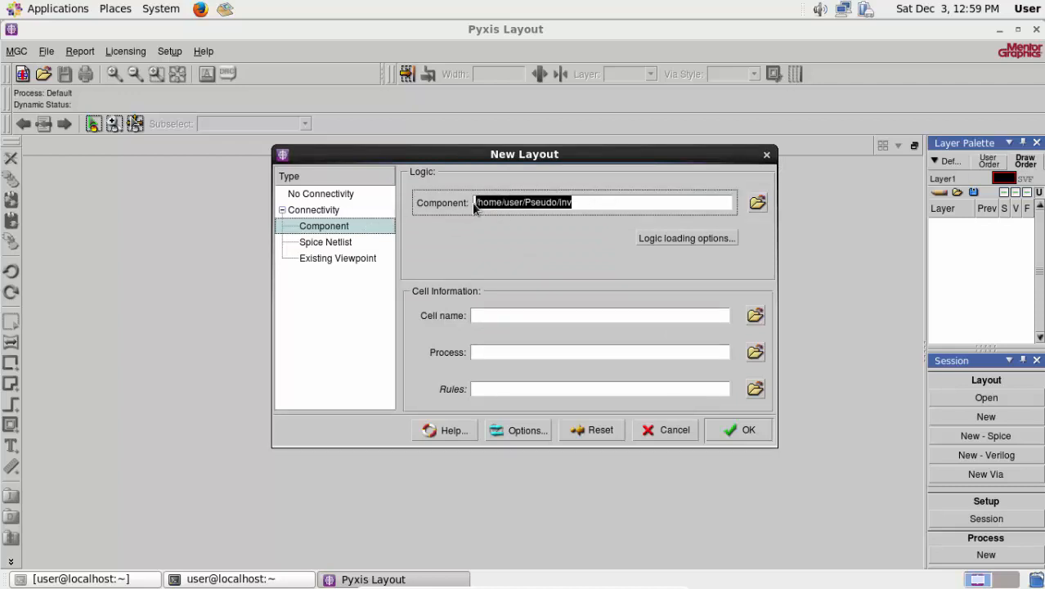
{"action": "left_click", "coordinate": [576, 315]}
{"action": "key", "text": "ctrl+v"}
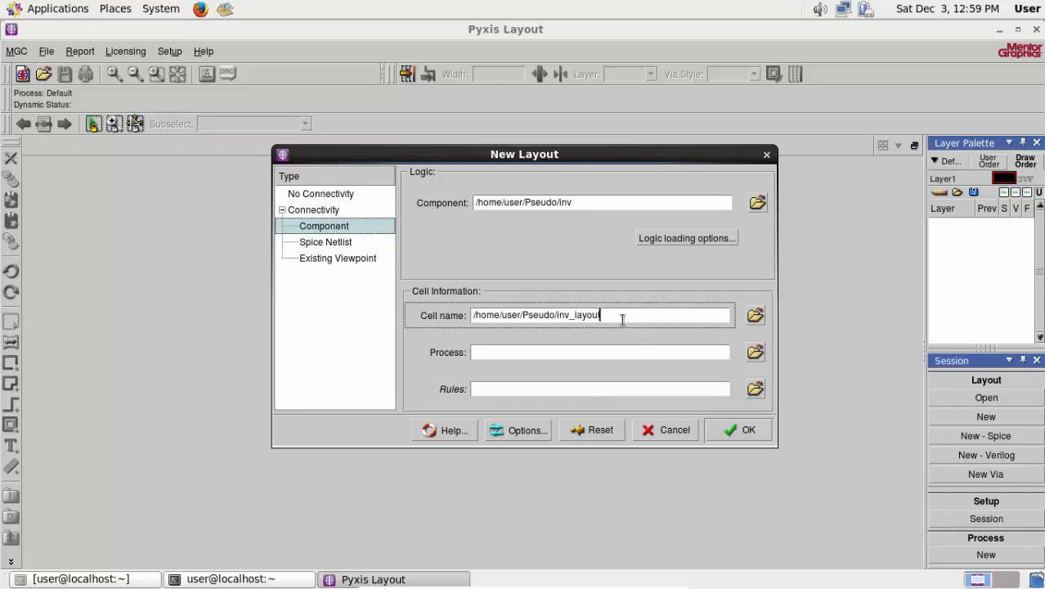
- Set the layout's process to tsmc035 from $PROCESS in the location map
{"action": "left_click", "coordinate": [755, 353]}
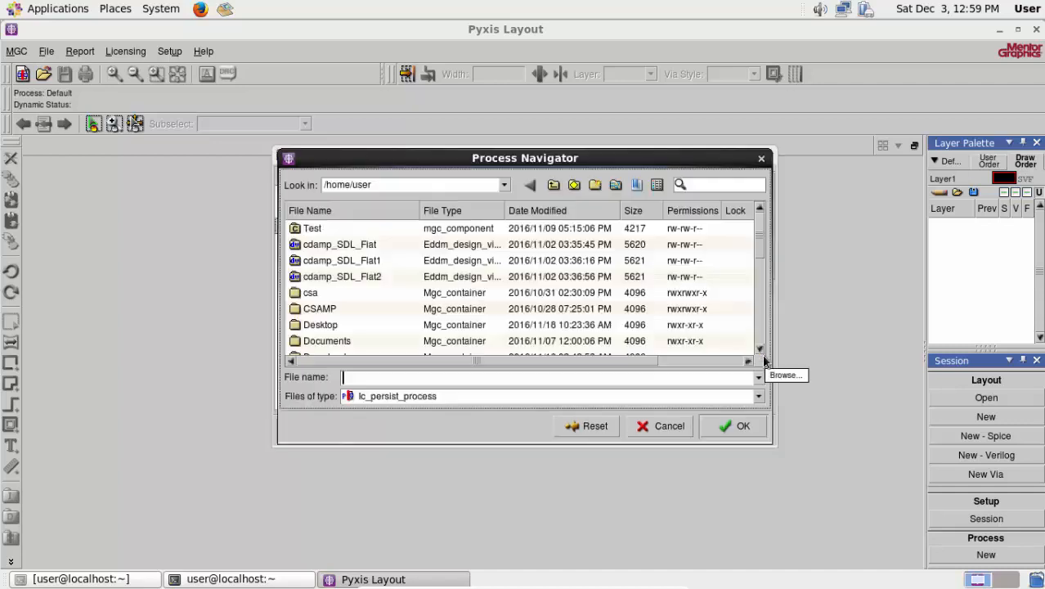
{"action": "left_click", "coordinate": [616, 187]}
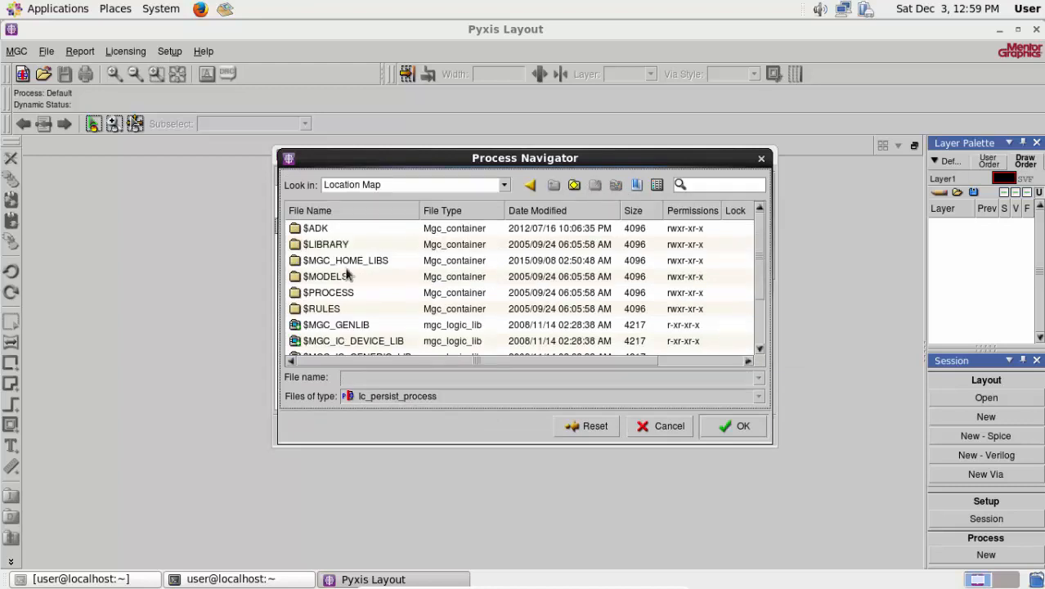
{"action": "left_click", "coordinate": [325, 295]}
{"action": "double_click", "coordinate": [326, 294]}
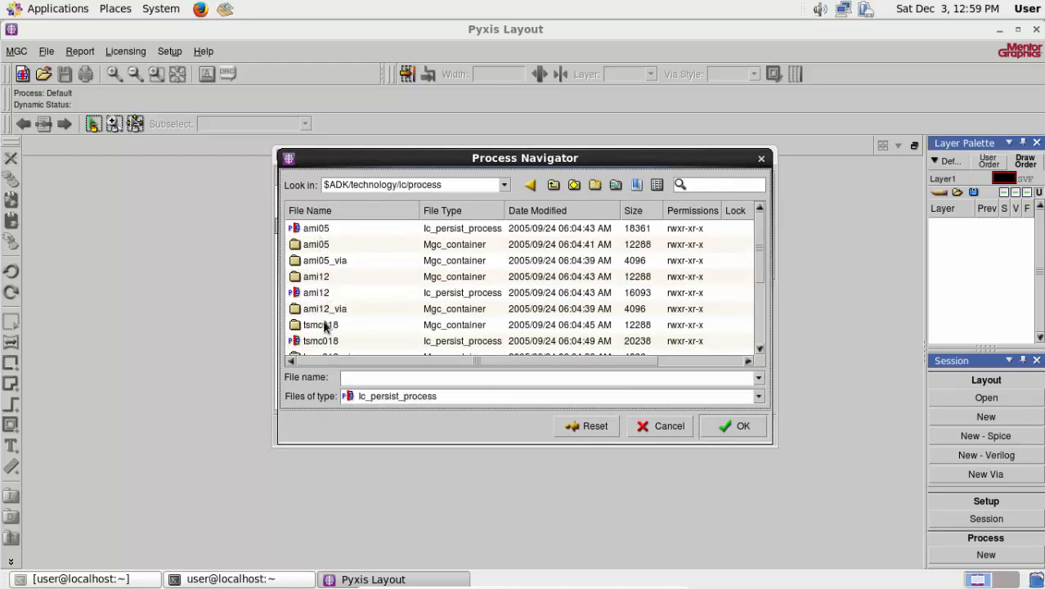
{"action": "scroll", "coordinate": [327, 327], "scroll_direction": "down", "scroll_amount": 3}
{"action": "left_click", "coordinate": [331, 311]}
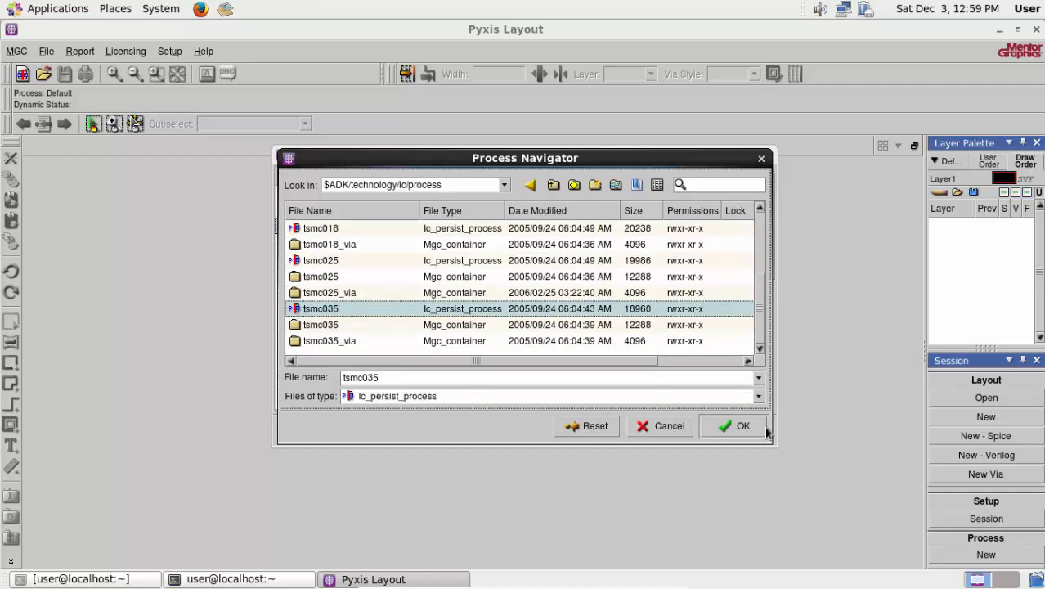
{"action": "left_click", "coordinate": [740, 426]}
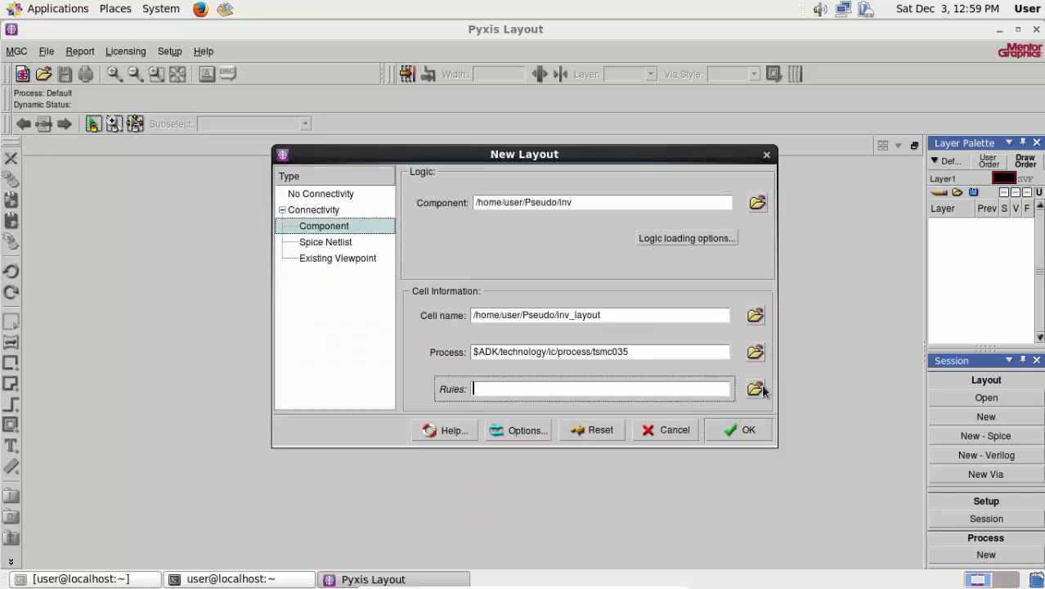
- Set the layout's rules to tsmc035.rules from $RULES in the location map and create the layout
{"action": "left_click", "coordinate": [753, 390]}
{"action": "left_click", "coordinate": [615, 185]}
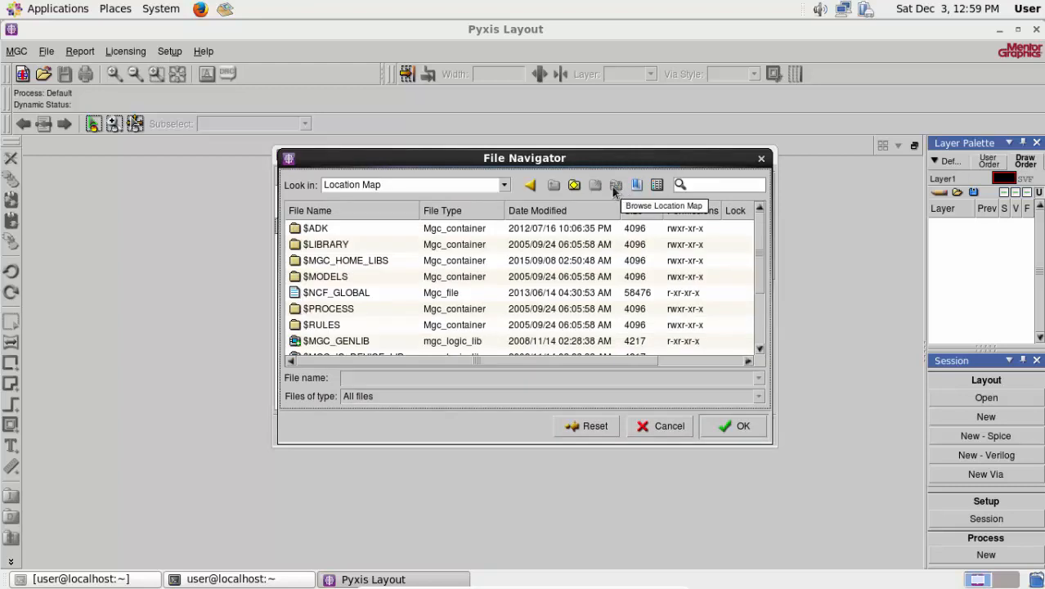
{"action": "double_click", "coordinate": [327, 324]}
{"action": "left_click_drag", "start_coordinate": [363, 360], "coordinate": [322, 357]}
{"action": "scroll", "coordinate": [315, 326], "scroll_direction": "down", "scroll_amount": 2}
{"action": "scroll", "coordinate": [315, 325], "scroll_direction": "down", "scroll_amount": 12}
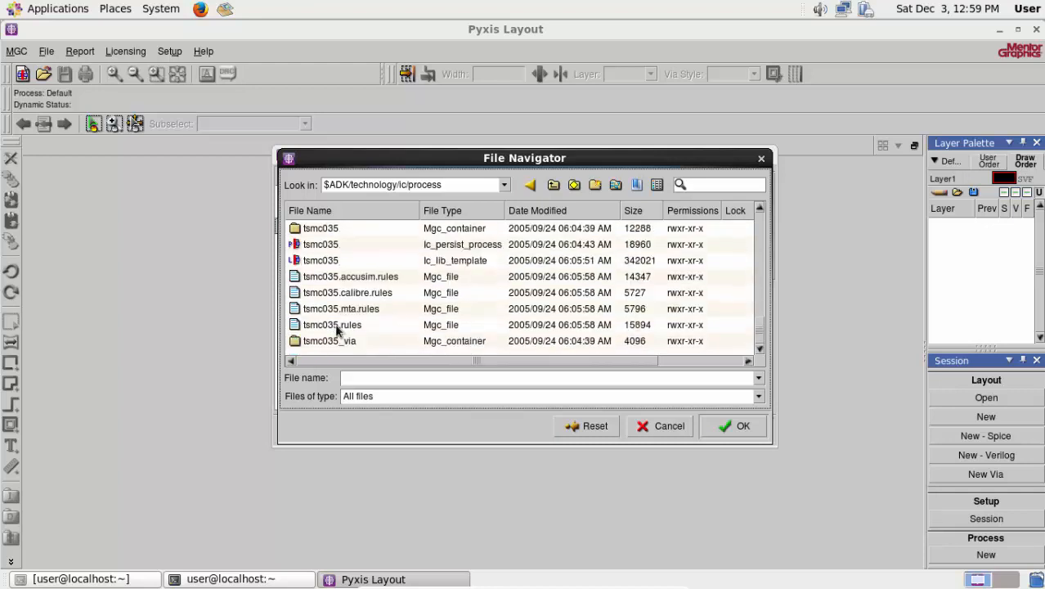
{"action": "left_click", "coordinate": [336, 325]}
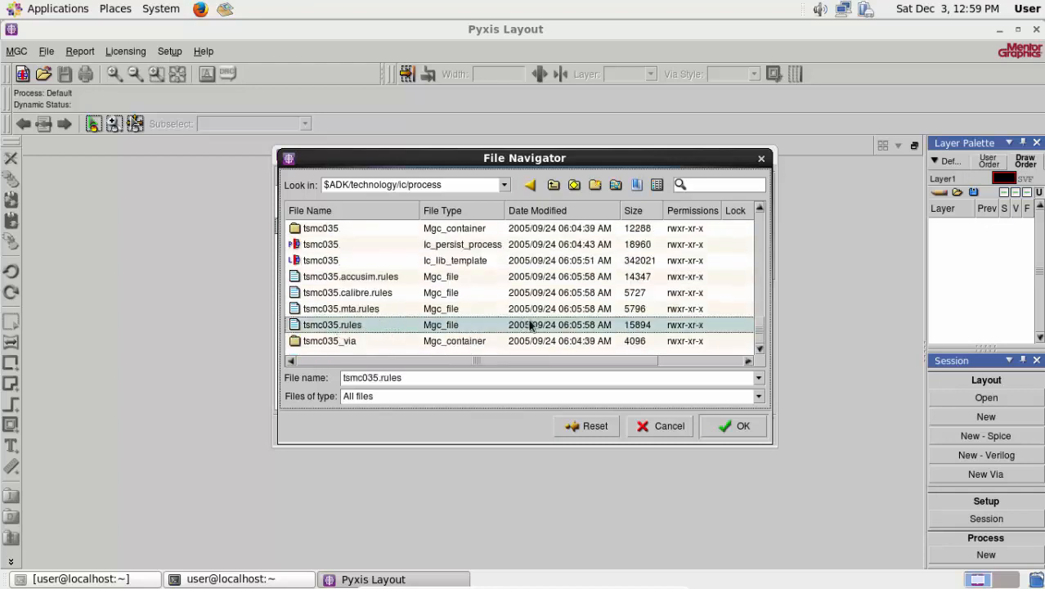
{"action": "left_click", "coordinate": [735, 427]}
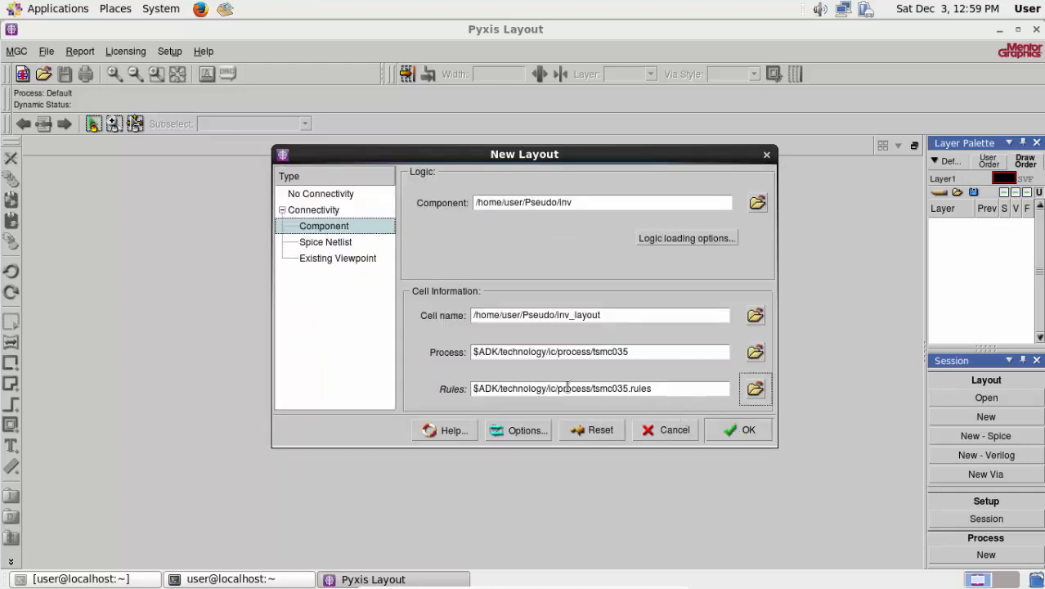
{"action": "left_click", "coordinate": [738, 433]}
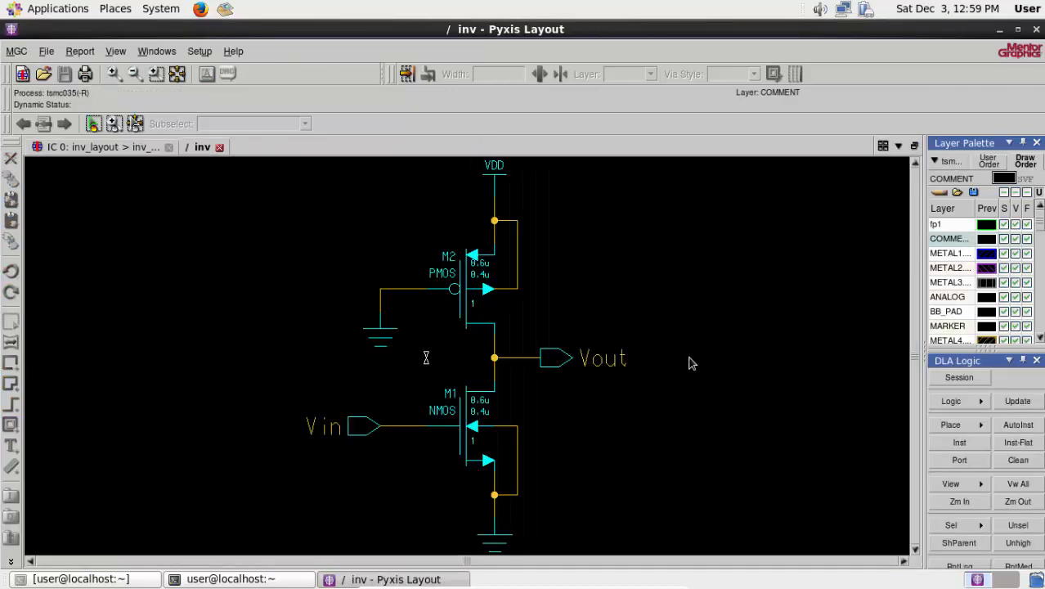
- In the inv_layout view, set the SDL port style to the METAL1 connectivity layer (49) and apply the SDL setup
{"action": "left_click", "coordinate": [90, 148]}
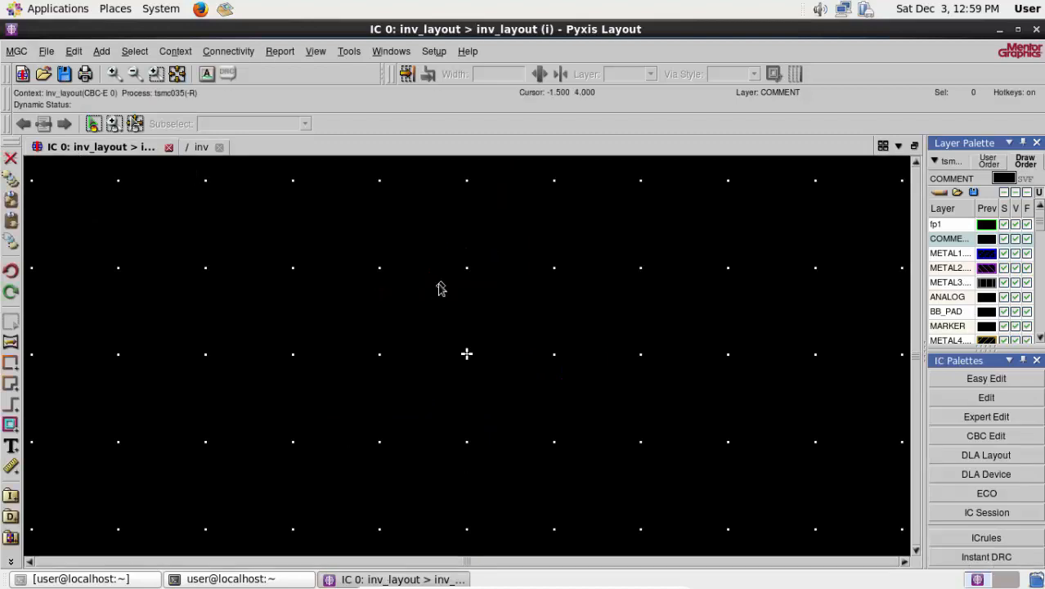
{"action": "left_click", "coordinate": [202, 148]}
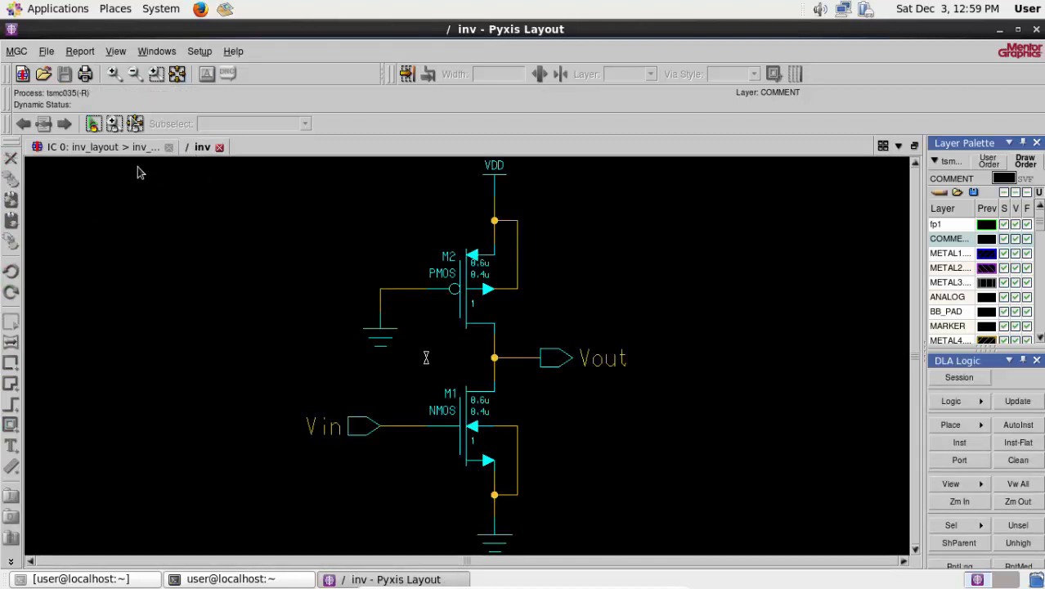
{"action": "left_click", "coordinate": [90, 147]}
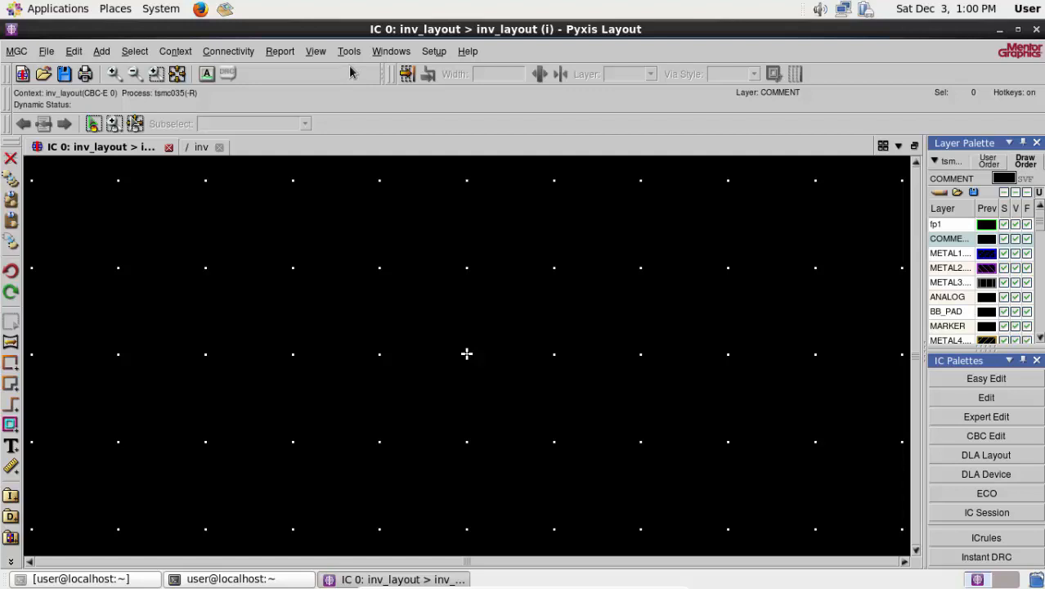
{"action": "left_click", "coordinate": [437, 57]}
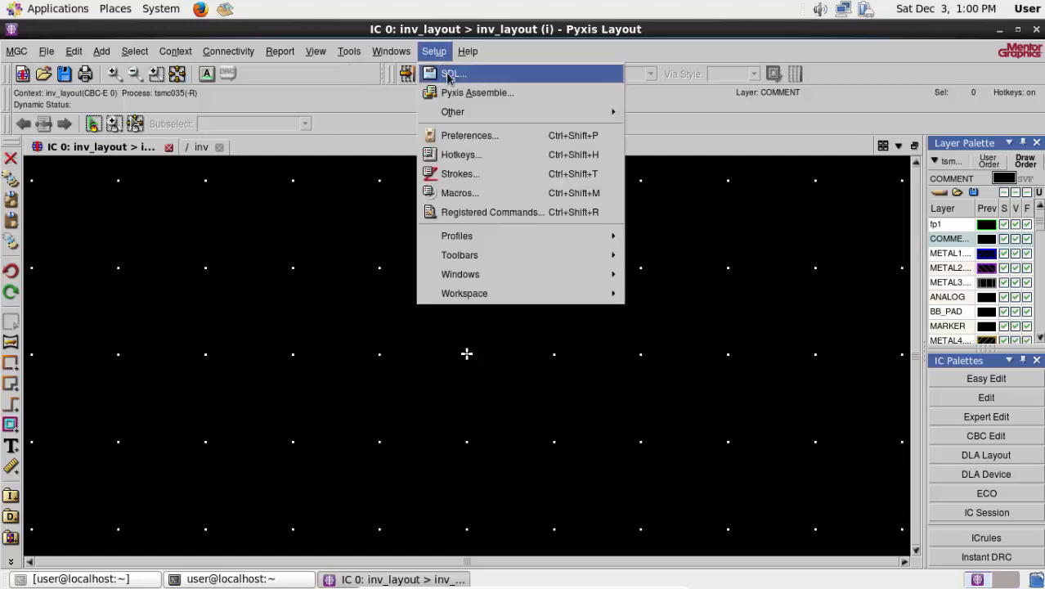
{"action": "left_click", "coordinate": [454, 75]}
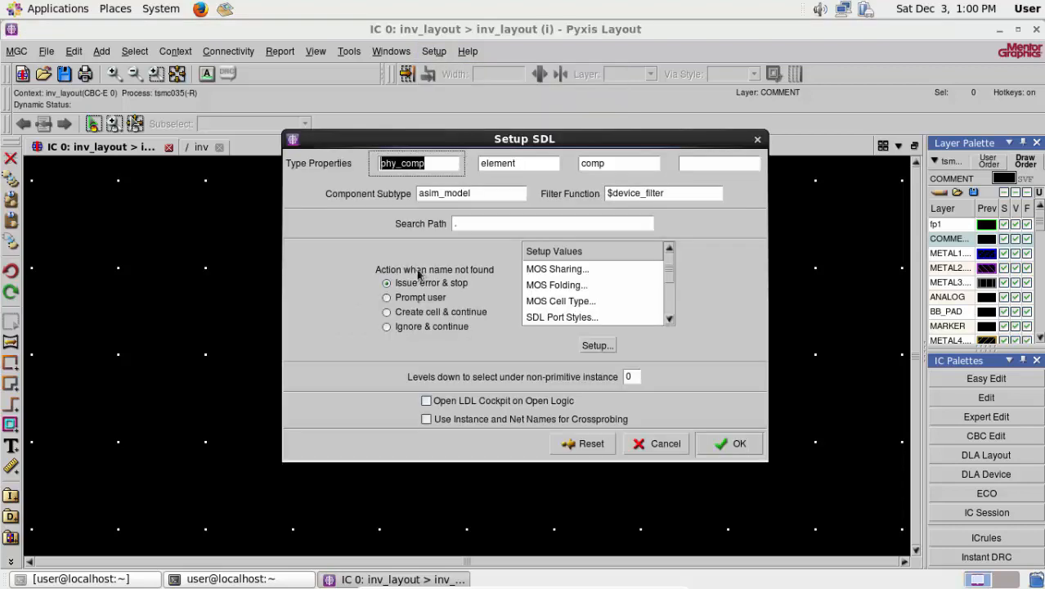
{"action": "left_click", "coordinate": [572, 319]}
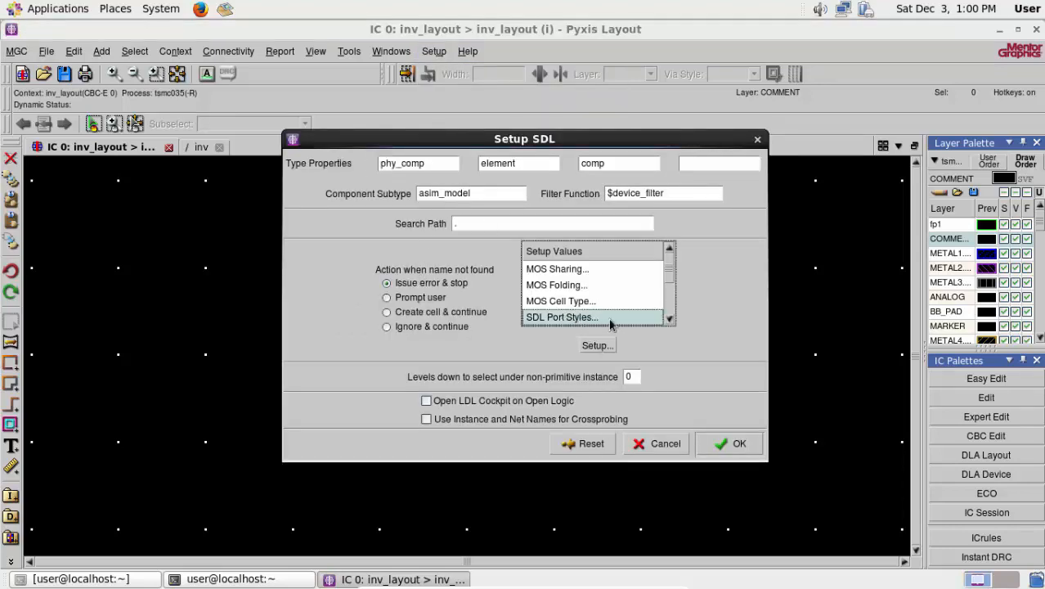
{"action": "left_click", "coordinate": [596, 346]}
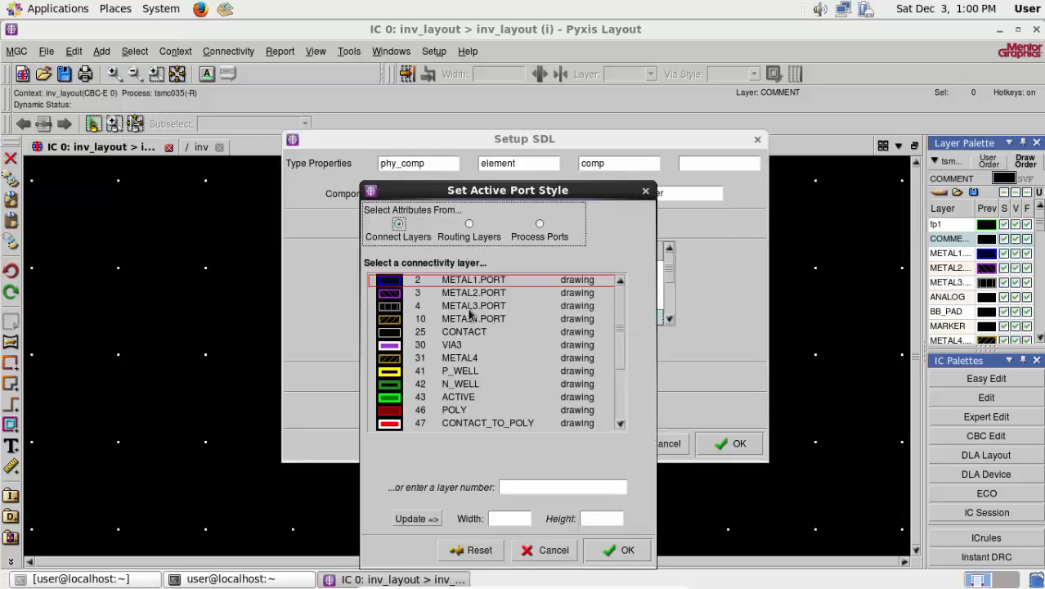
{"action": "scroll", "coordinate": [463, 407], "scroll_direction": "down", "scroll_amount": 3}
{"action": "scroll", "coordinate": [449, 393], "scroll_direction": "down", "scroll_amount": 1}
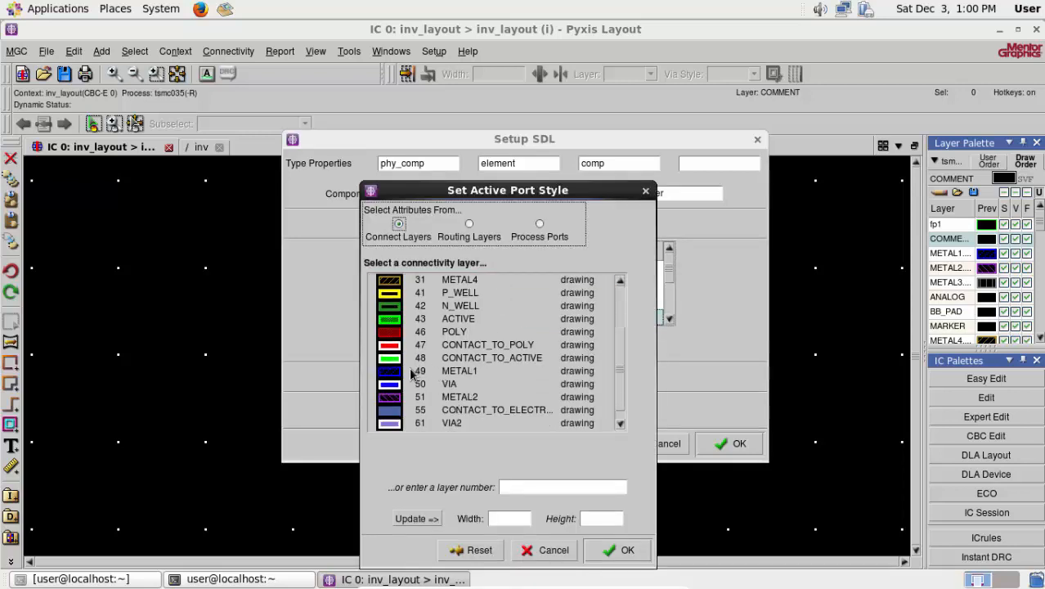
{"action": "left_click", "coordinate": [457, 373]}
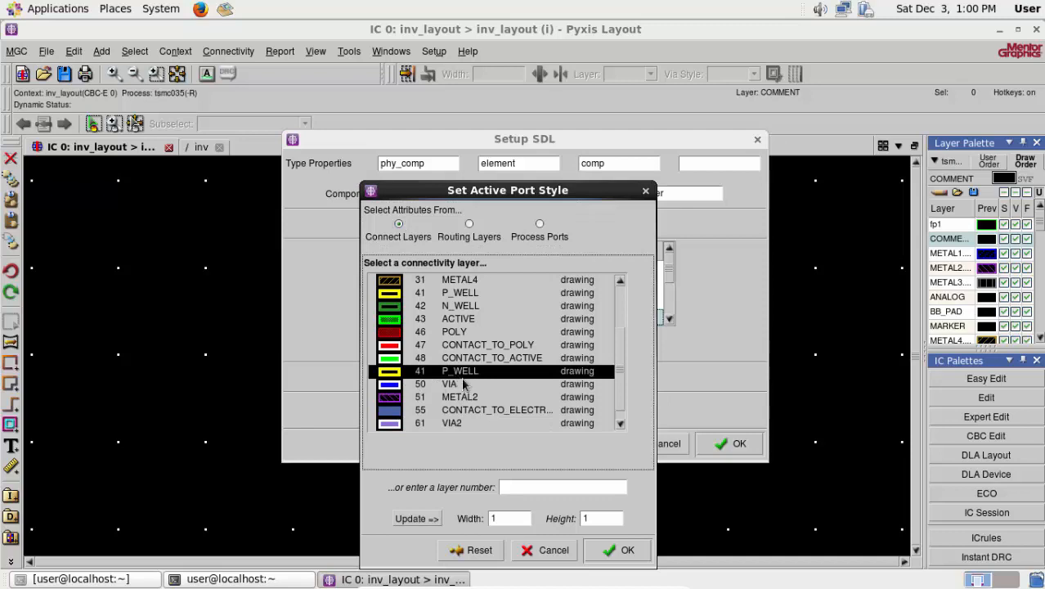
{"action": "scroll", "coordinate": [417, 381], "scroll_direction": "down", "scroll_amount": 4}
{"action": "left_click", "coordinate": [435, 398]}
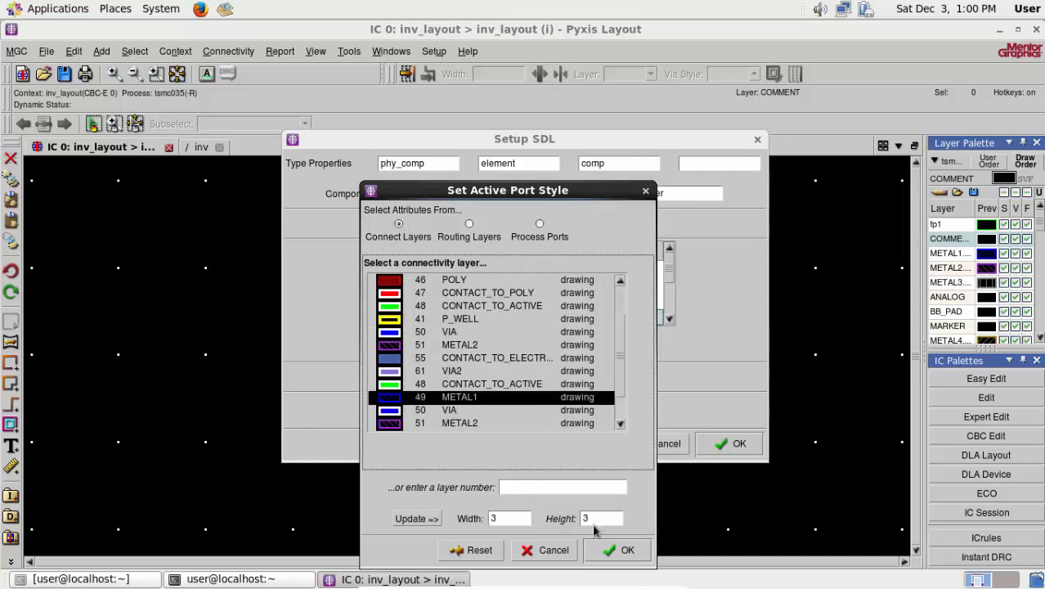
{"action": "left_click", "coordinate": [609, 550]}
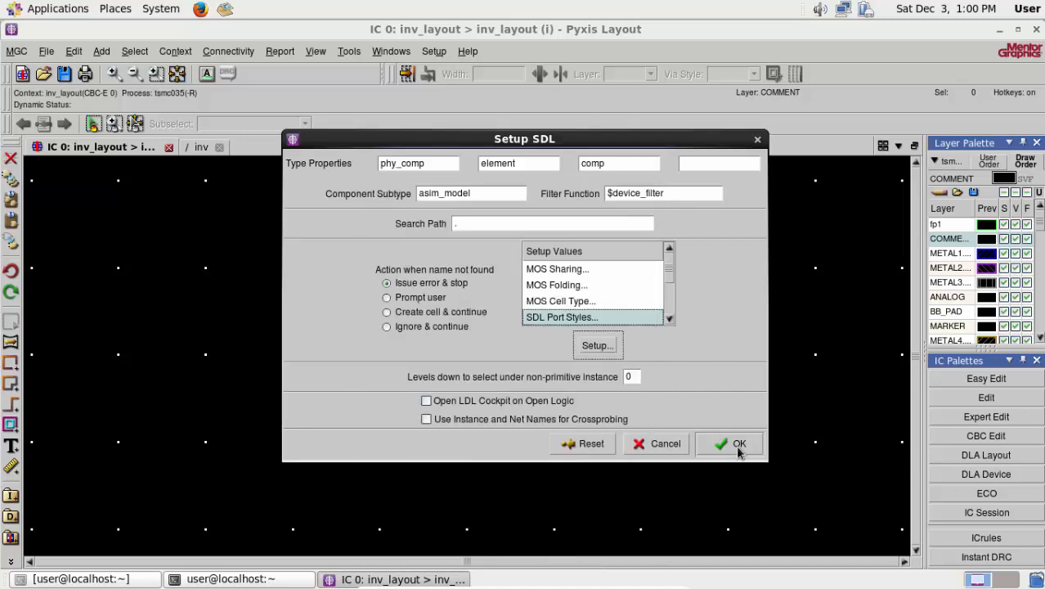
{"action": "left_click", "coordinate": [732, 445]}
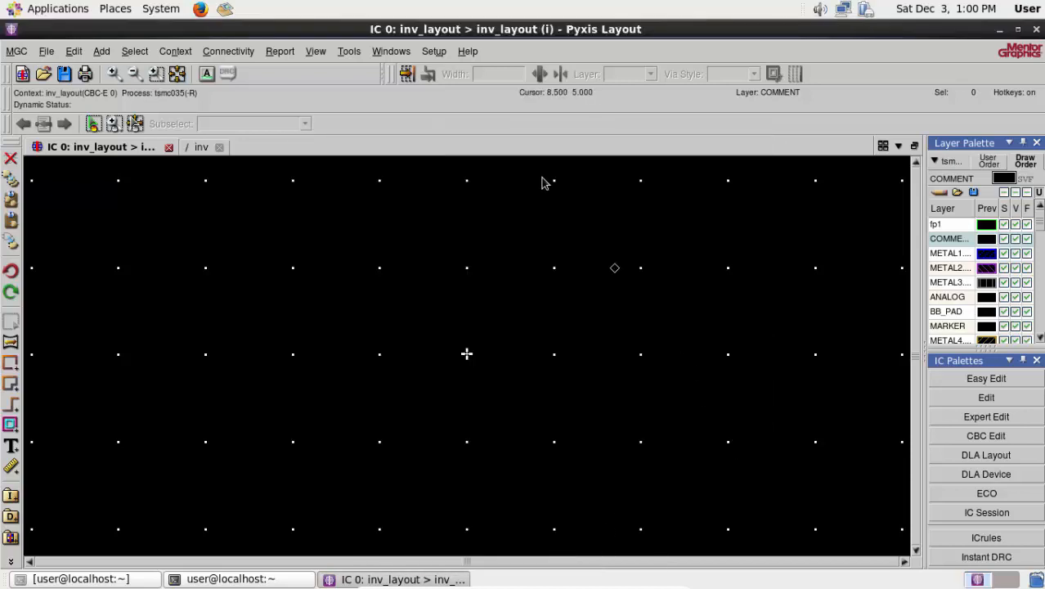
- Enable the fixed pitch grid in the Pyxis Assemble setup, starting at X 0.5 and Y 0.5 from the cell origin
{"action": "left_click", "coordinate": [433, 54]}
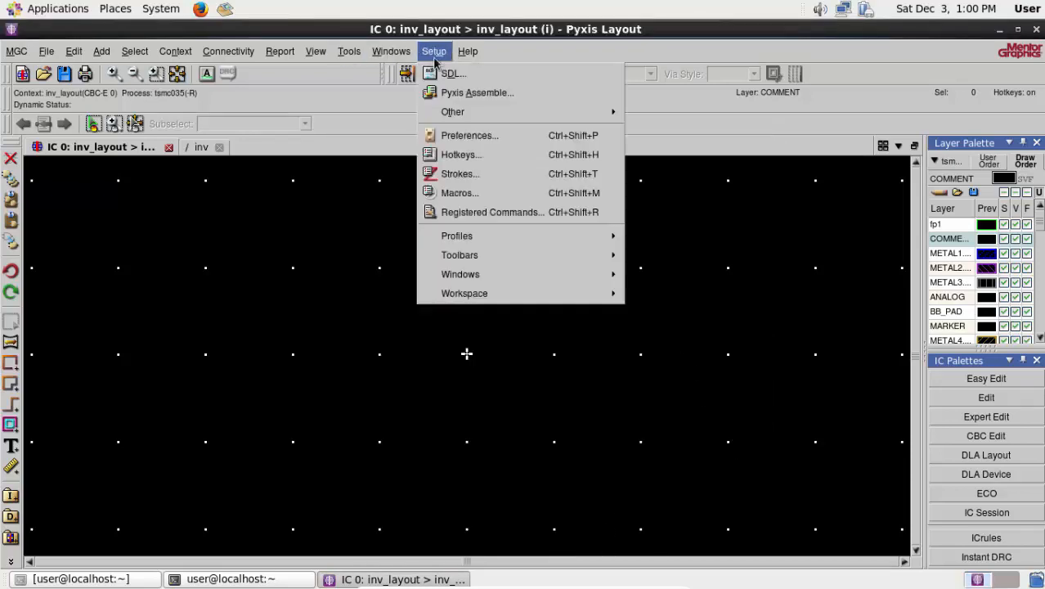
{"action": "left_click", "coordinate": [460, 95]}
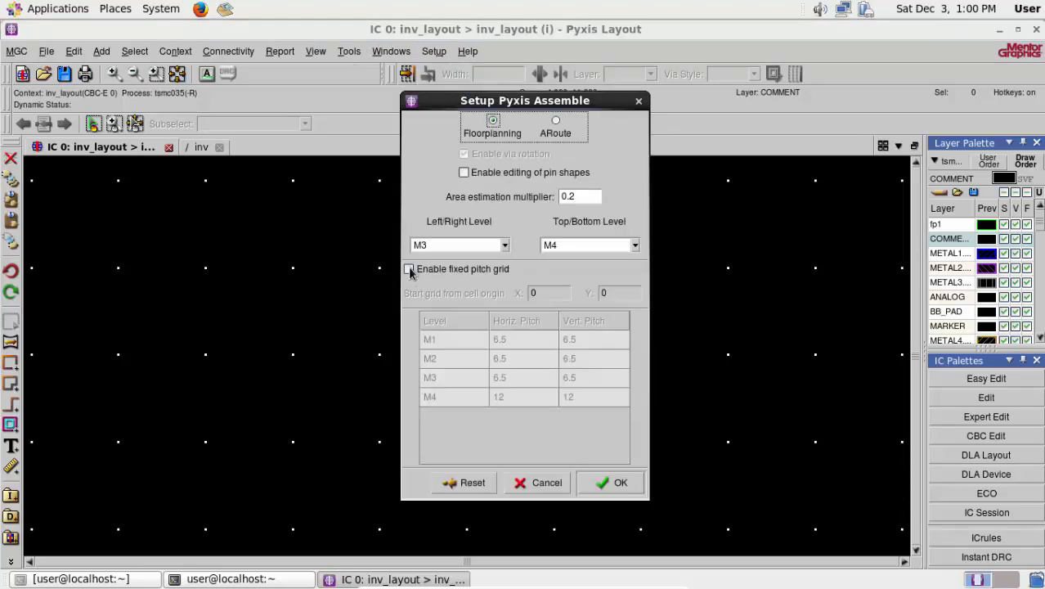
{"action": "left_click", "coordinate": [408, 269]}
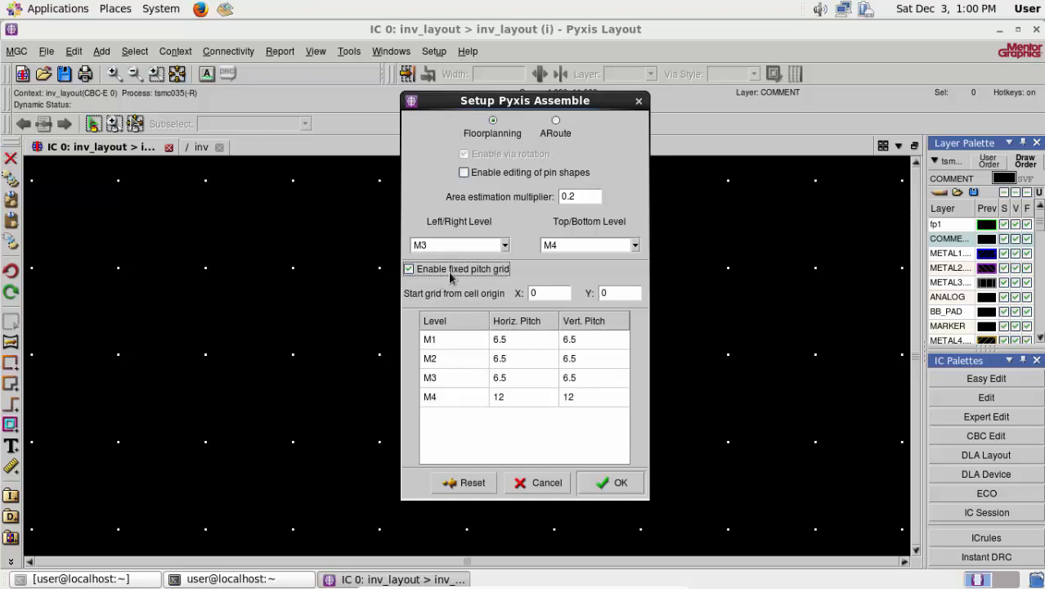
{"action": "left_click", "coordinate": [555, 291]}
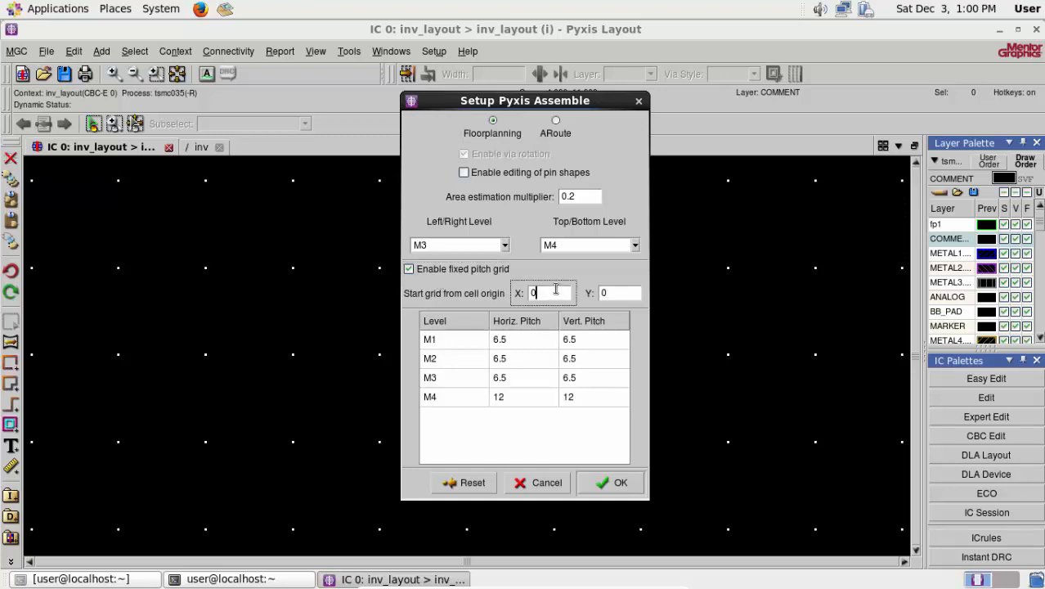
{"action": "left_click", "coordinate": [619, 291]}
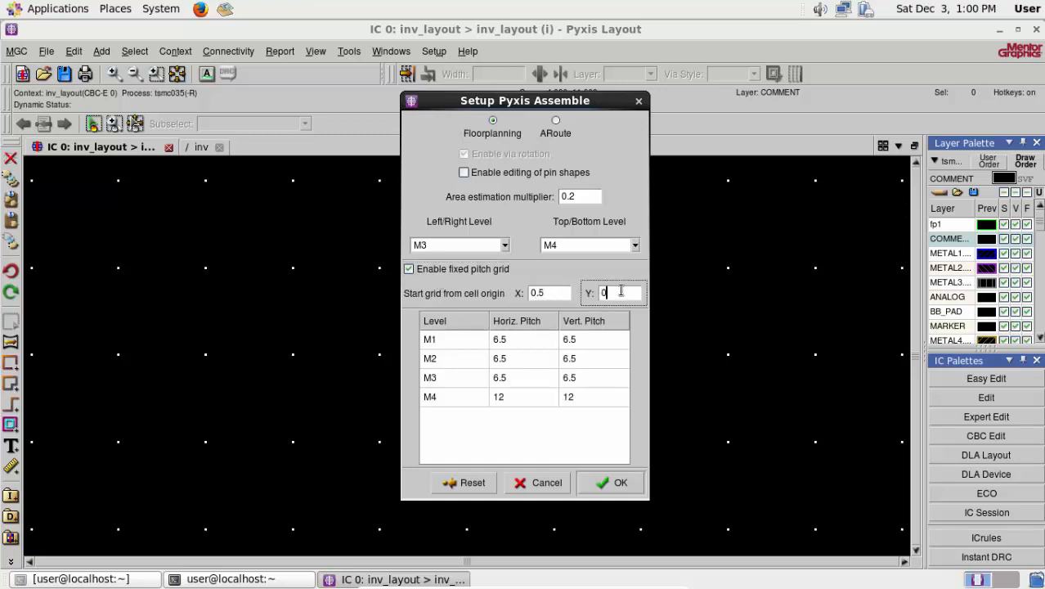
{"action": "type", "text": ".5"}
{"action": "left_click", "coordinate": [612, 482]}
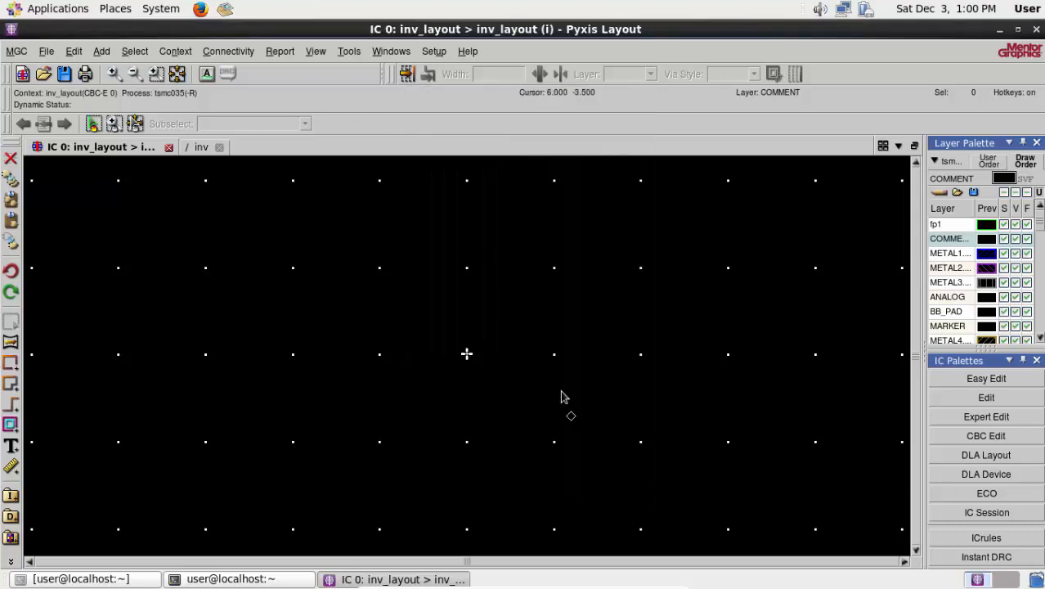
- Switch the workspace view preference from Tabbed to Default, check the Rulers/Grid settings, and apply the preferences
{"action": "left_click", "coordinate": [44, 54]}
{"action": "mouse_move", "coordinate": [17, 51]}
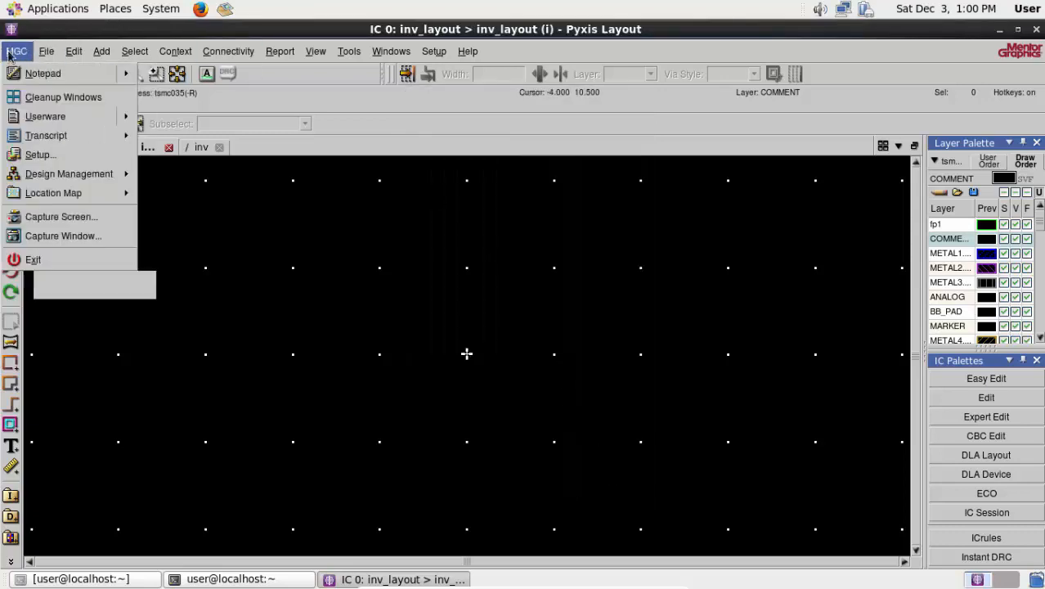
{"action": "left_click", "coordinate": [50, 155]}
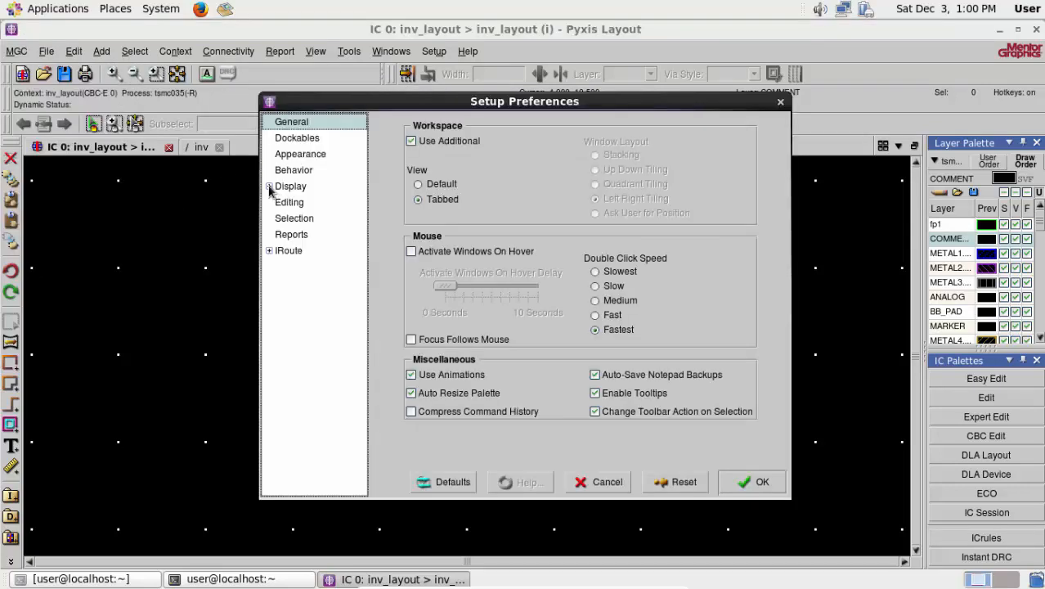
{"action": "left_click", "coordinate": [269, 187]}
{"action": "left_click", "coordinate": [269, 187]}
{"action": "left_click", "coordinate": [419, 184]}
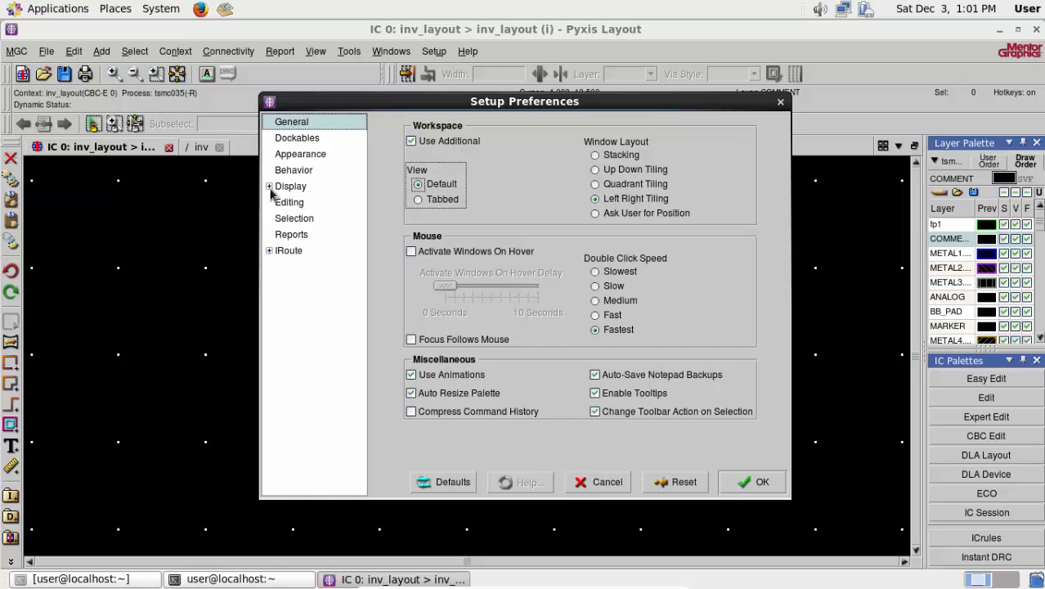
{"action": "left_click", "coordinate": [269, 186]}
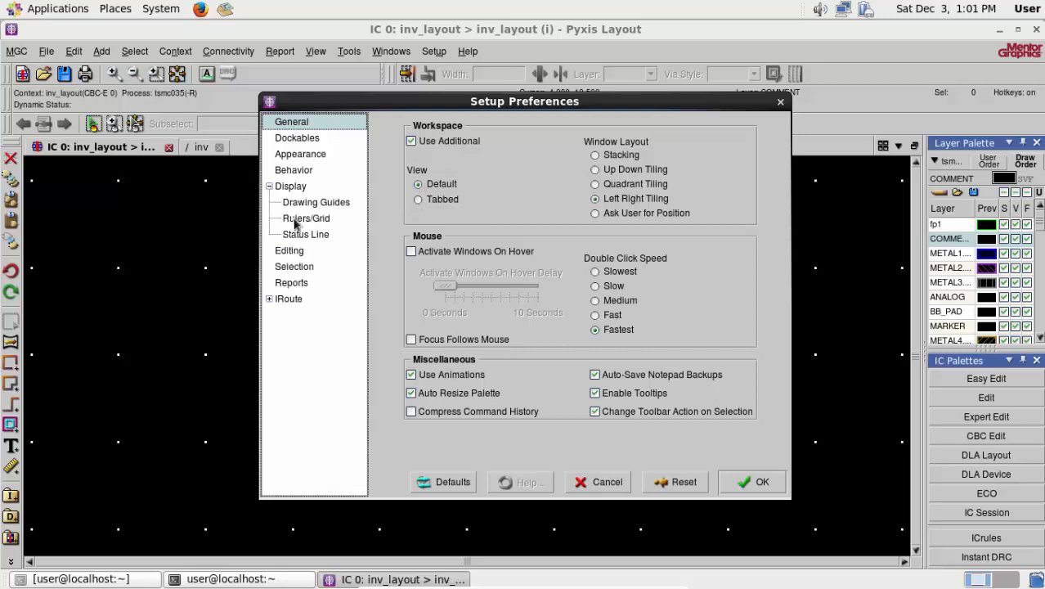
{"action": "left_click", "coordinate": [305, 220]}
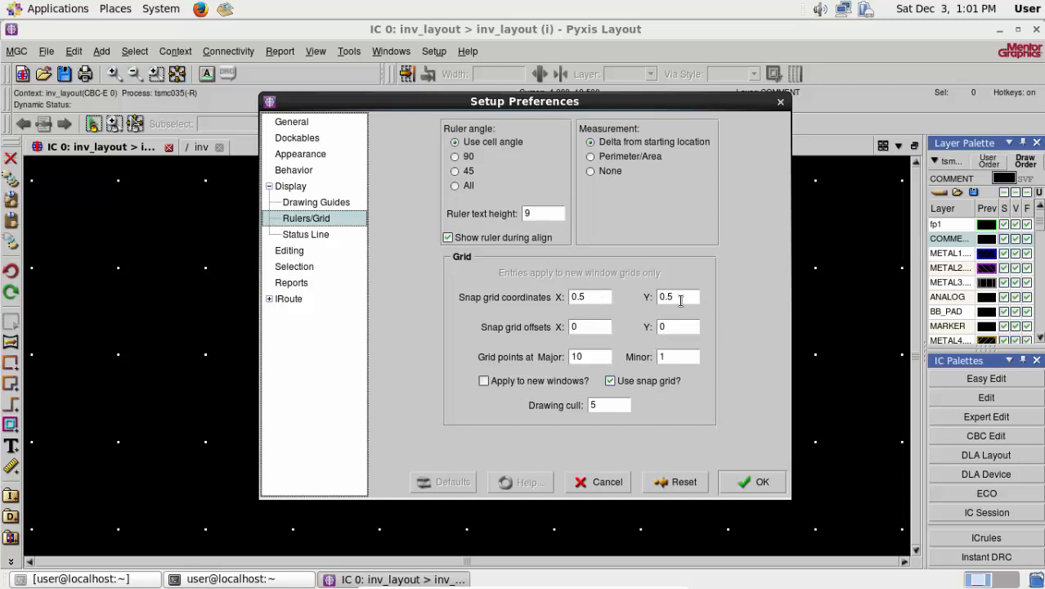
{"action": "left_click", "coordinate": [740, 486]}
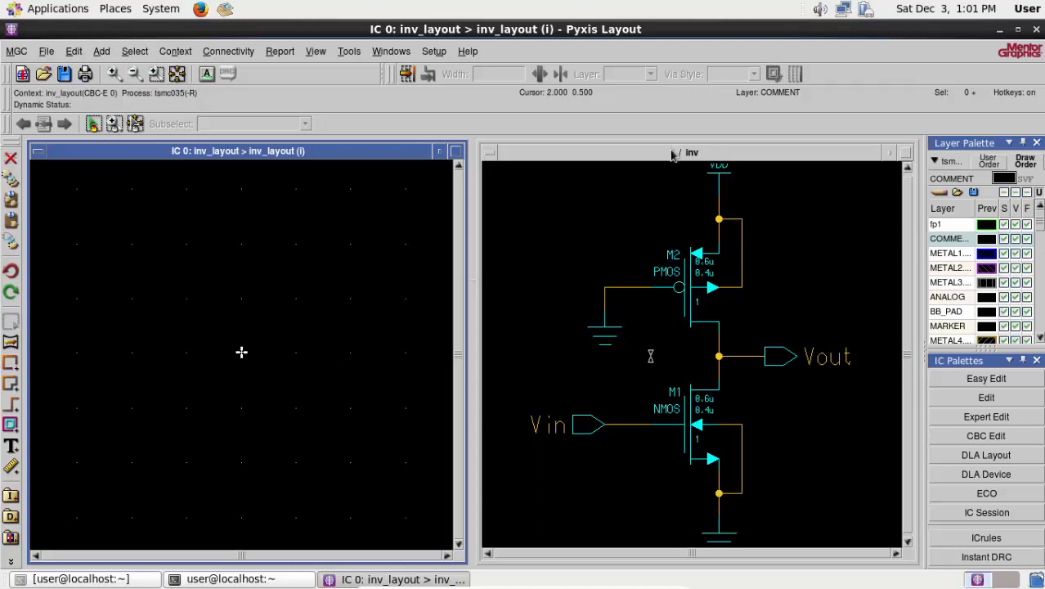
- Place an instance of the PMOS transistor M2 from the schematic in the layout, about 16 units right of the origin
{"action": "left_click", "coordinate": [672, 155]}
{"action": "left_click", "coordinate": [676, 278]}
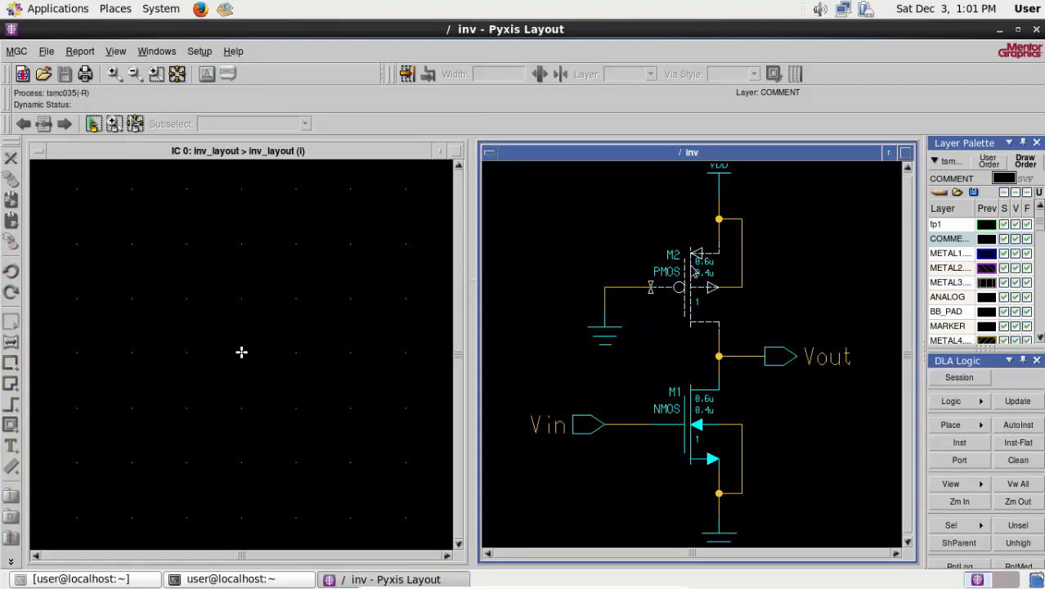
{"action": "left_click", "coordinate": [969, 445]}
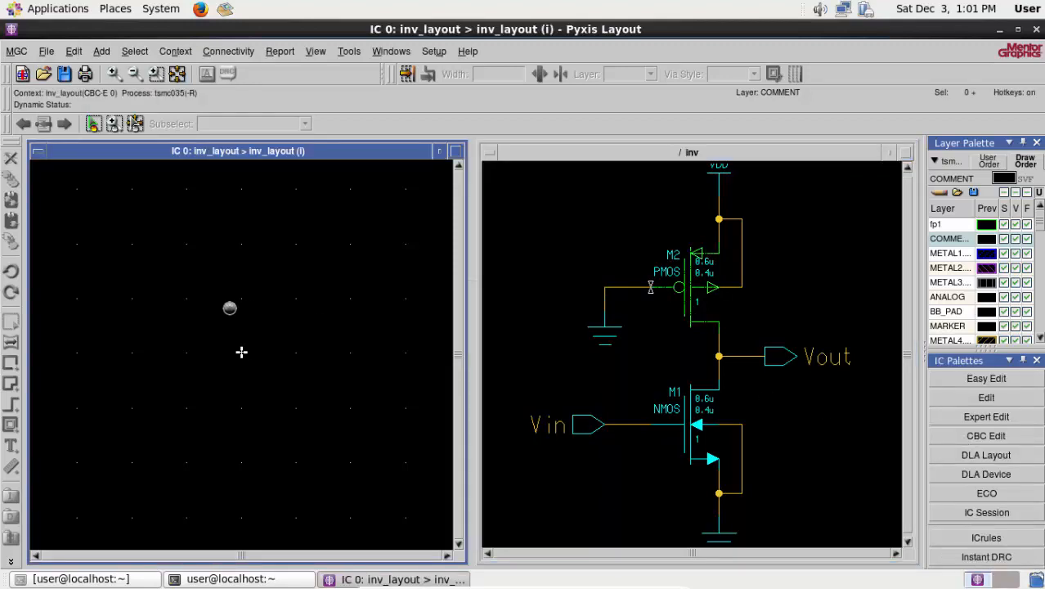
{"action": "scroll", "coordinate": [126, 353], "scroll_direction": "down", "scroll_amount": 4}
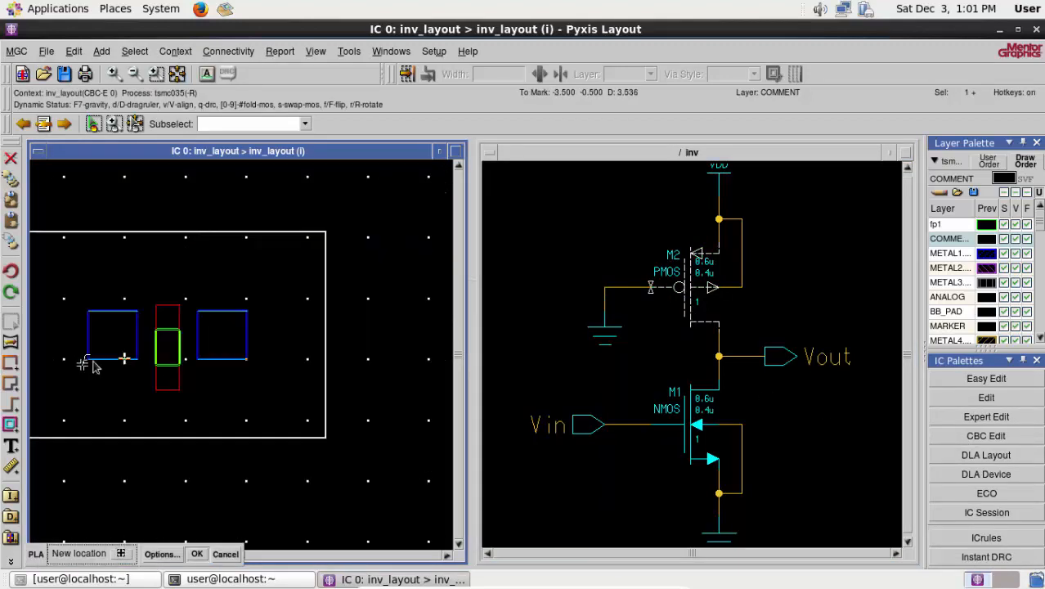
{"action": "scroll", "coordinate": [188, 352], "scroll_direction": "up", "scroll_amount": 1}
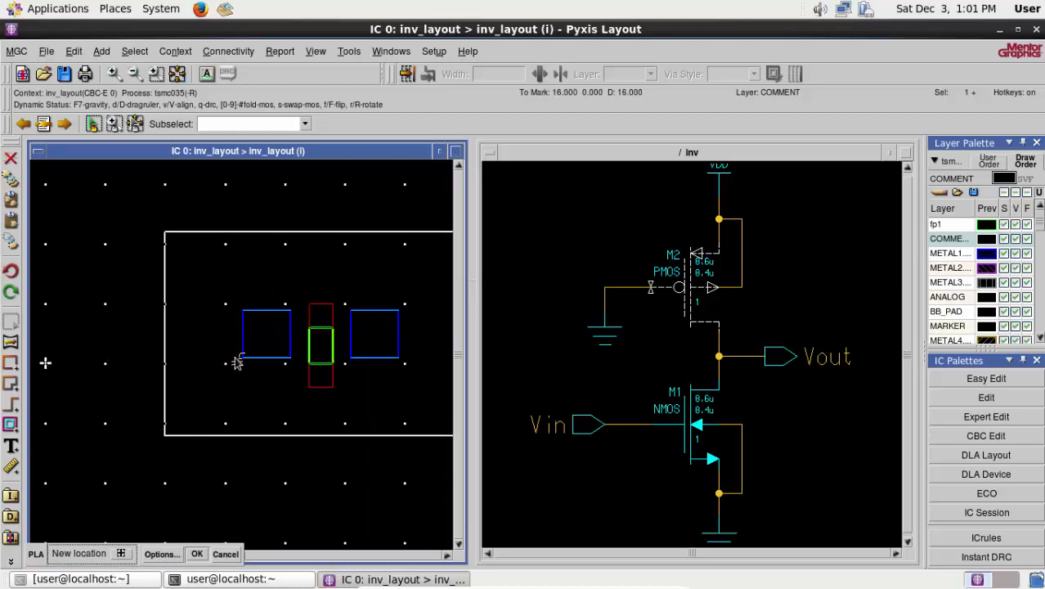
{"action": "scroll", "coordinate": [208, 348], "scroll_direction": "down", "scroll_amount": 1}
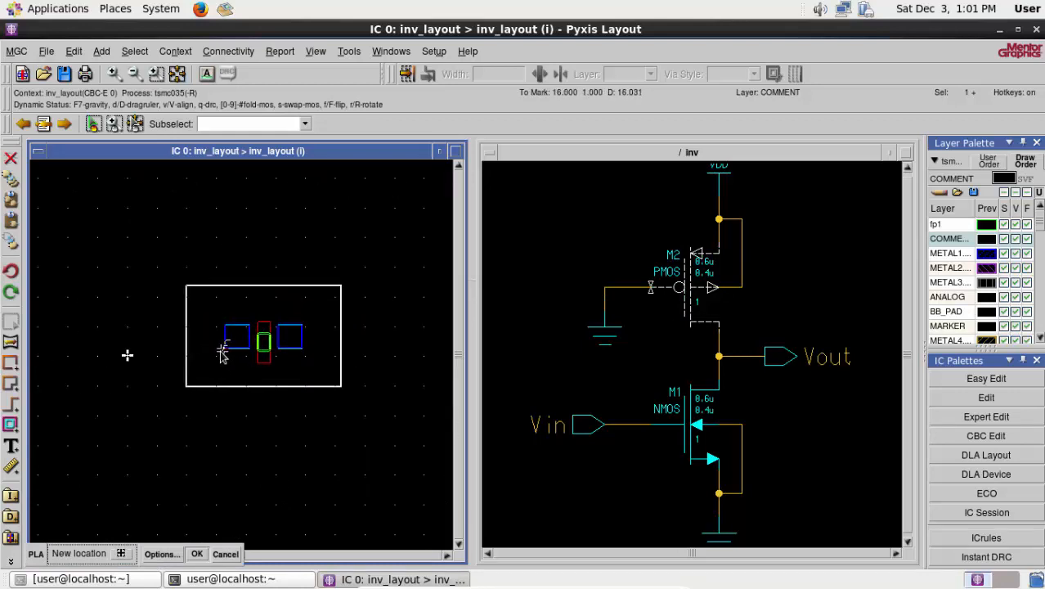
{"action": "left_click", "coordinate": [222, 354]}
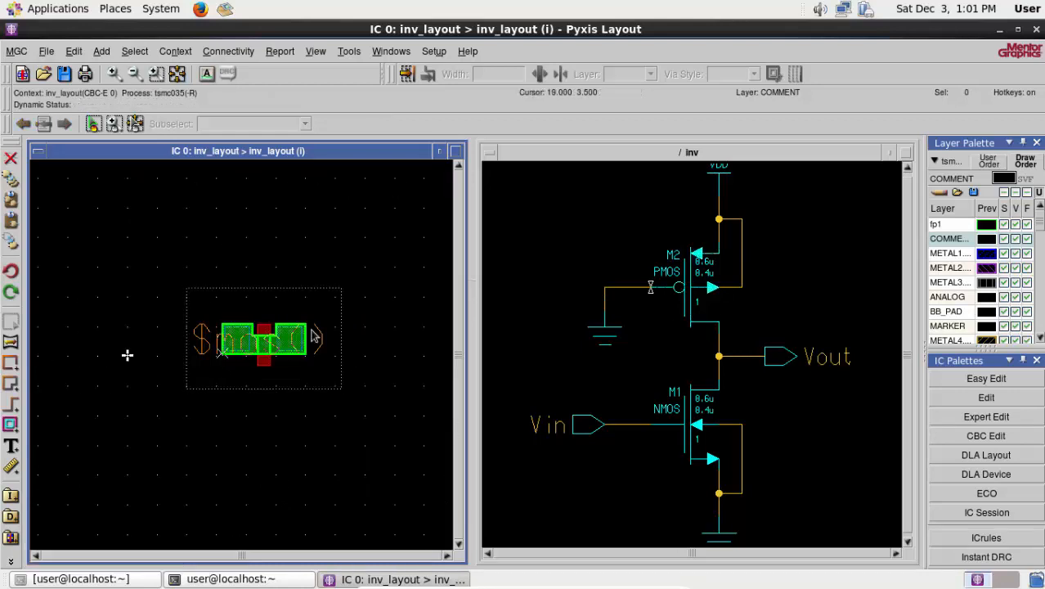
- Place an instance of the NMOS transistor M1 from the schematic in the layout, about 48 units directly below M2
{"action": "left_click", "coordinate": [691, 418]}
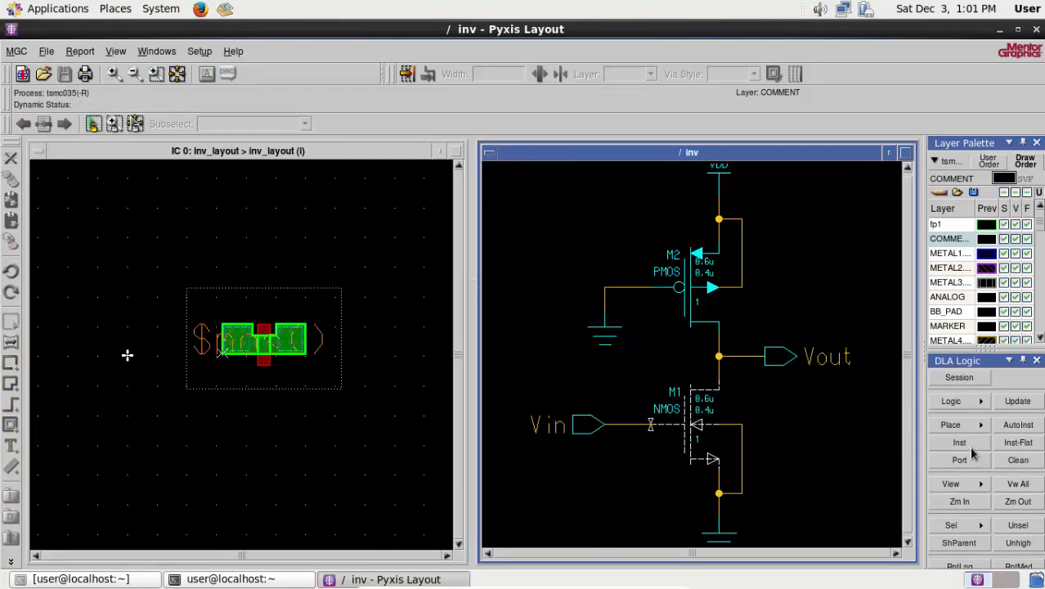
{"action": "left_click", "coordinate": [964, 444]}
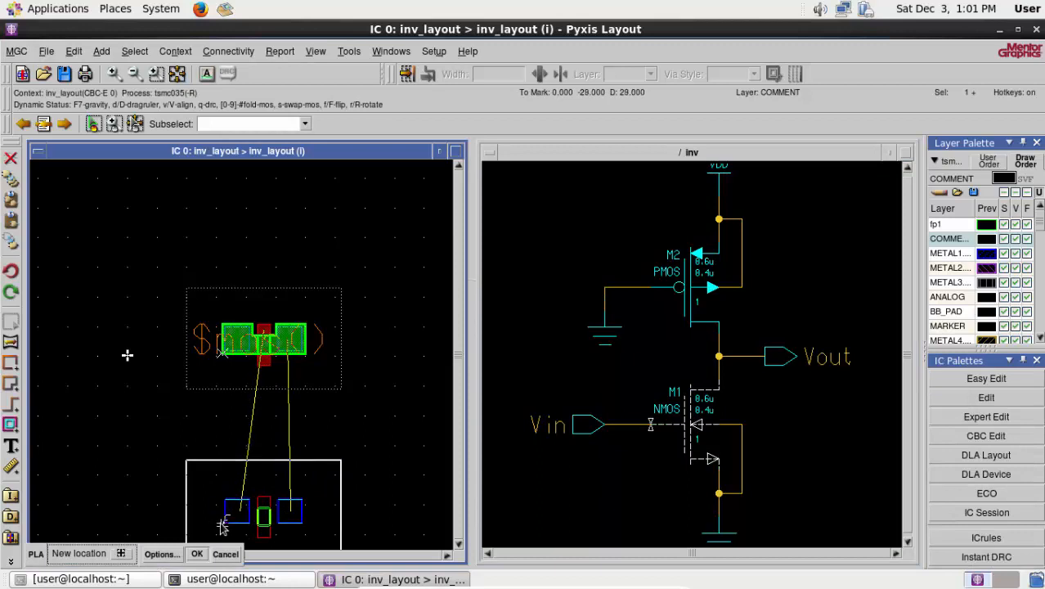
{"action": "scroll", "coordinate": [222, 525], "scroll_direction": "down", "scroll_amount": 4}
{"action": "scroll", "coordinate": [222, 524], "scroll_direction": "down", "scroll_amount": 2}
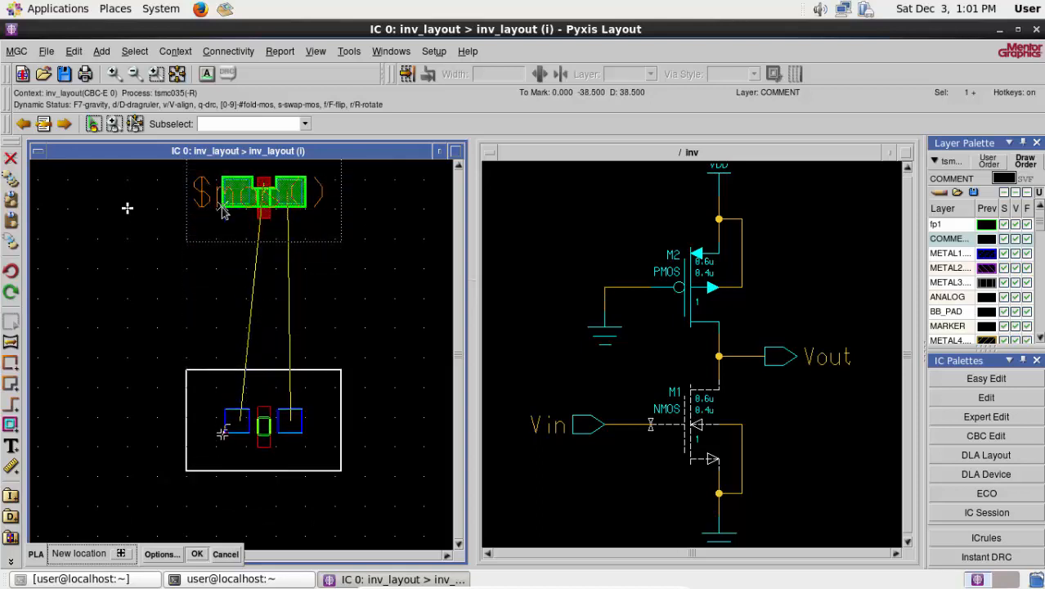
{"action": "left_click", "coordinate": [223, 487]}
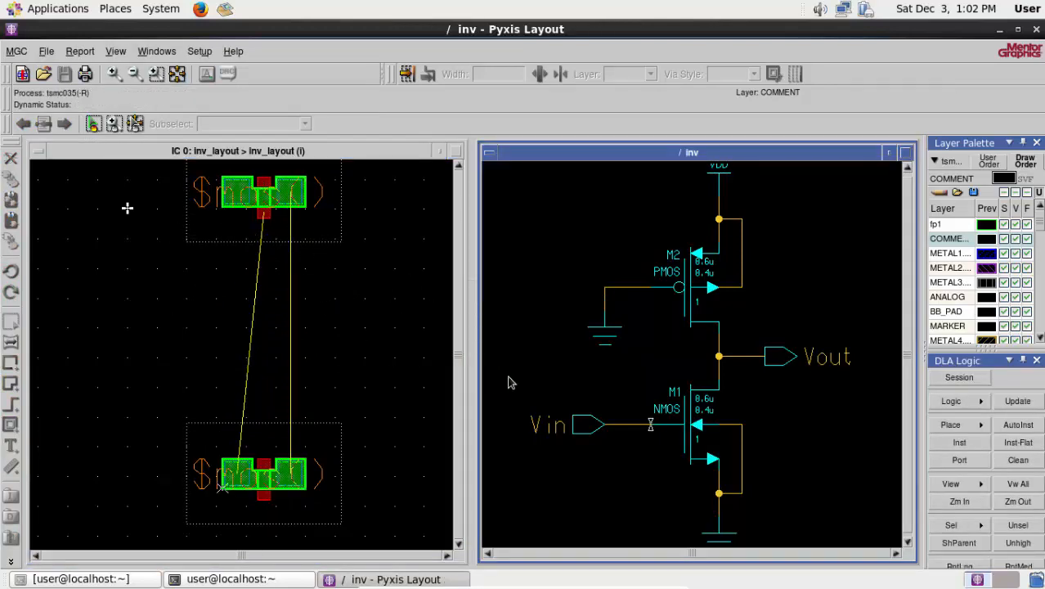
- Place METAL1 ports for the Vin and Vout nets between the two transistors, Vin on their left side and Vout on their right
{"action": "left_click", "coordinate": [626, 424]}
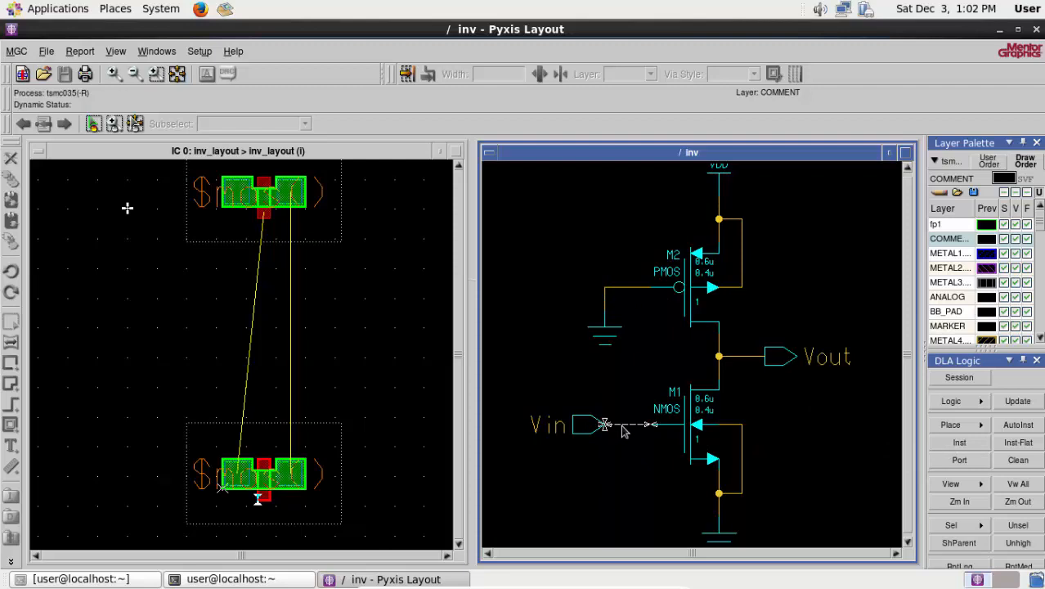
{"action": "left_click", "coordinate": [959, 459]}
{"action": "left_click", "coordinate": [105, 334]}
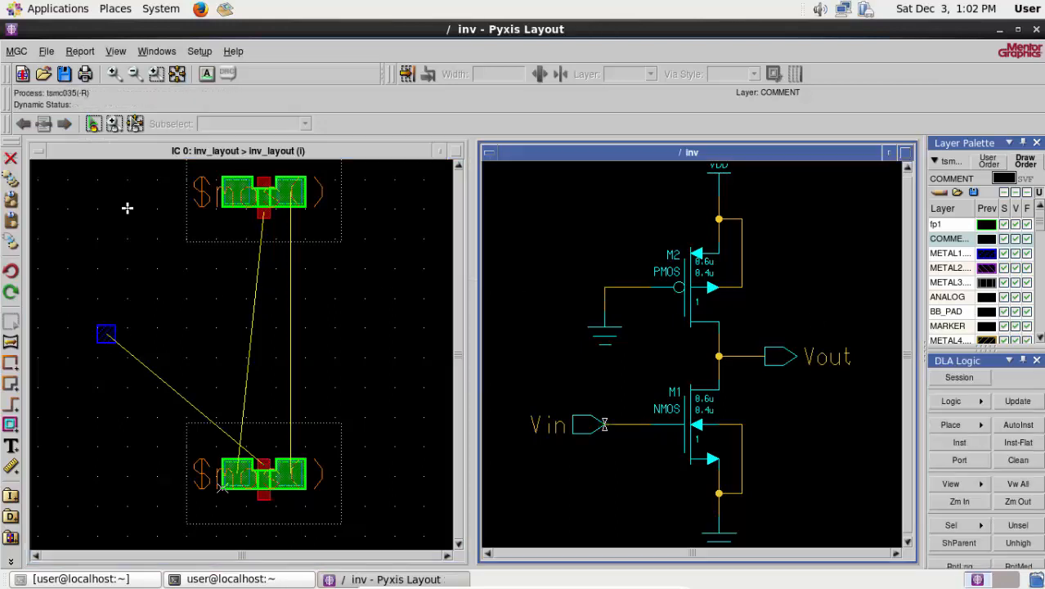
{"action": "left_click", "coordinate": [759, 357]}
{"action": "left_click", "coordinate": [959, 459]}
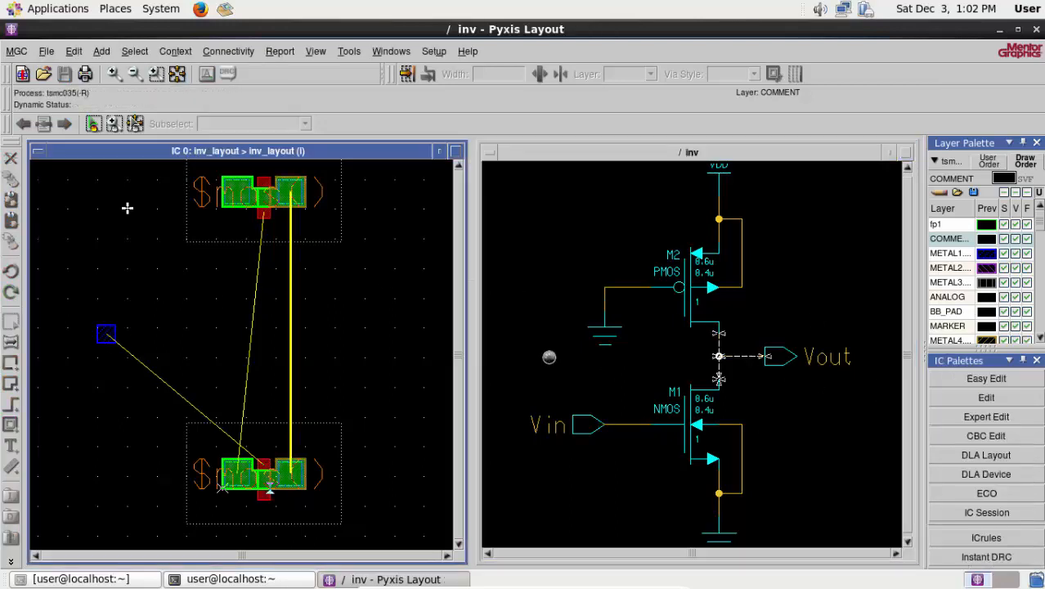
{"action": "left_click", "coordinate": [377, 342]}
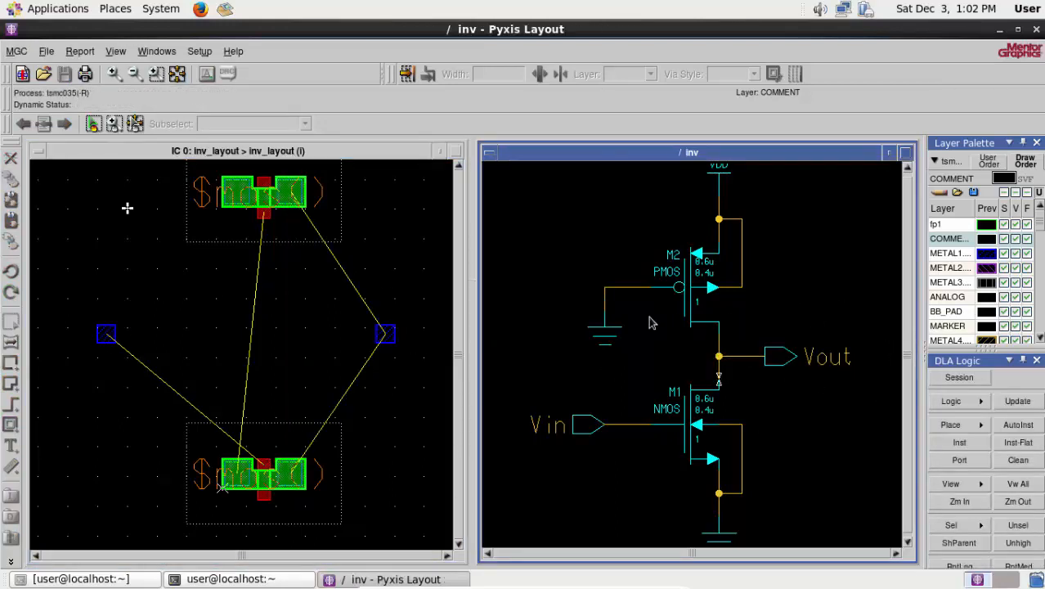
- Place METAL1 ports for the ground net below and left of M1, and for the VDD net above and left of M2
{"action": "left_click", "coordinate": [624, 292]}
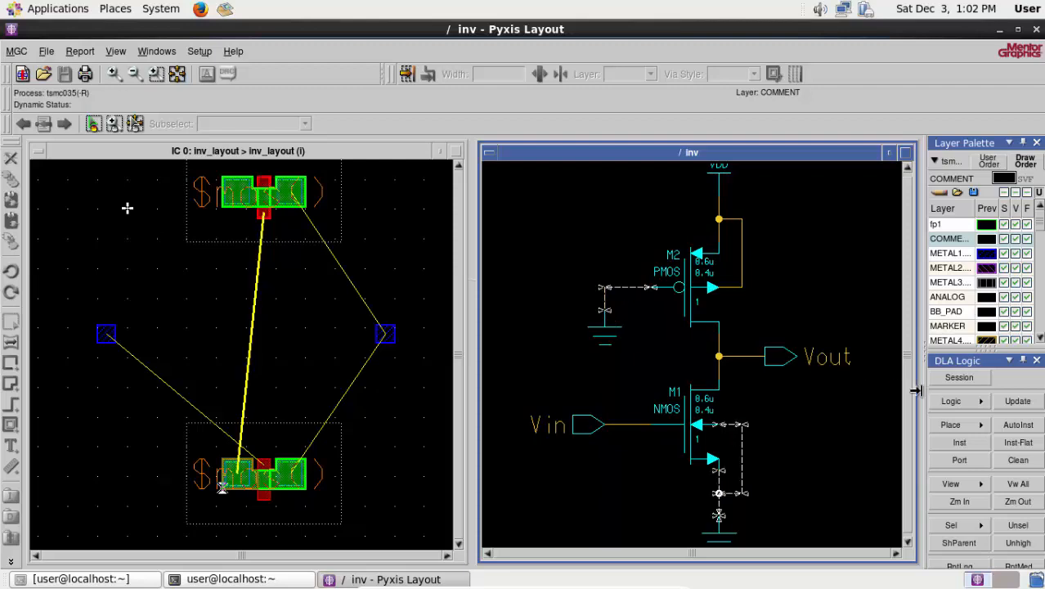
{"action": "left_click", "coordinate": [958, 460]}
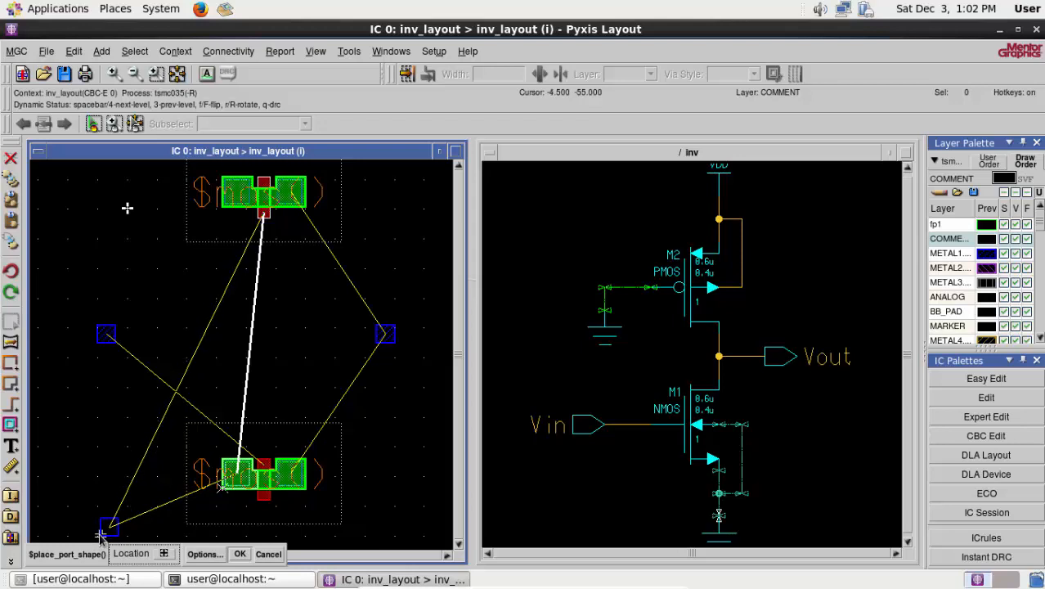
{"action": "left_click", "coordinate": [100, 535]}
{"action": "left_click", "coordinate": [718, 216]}
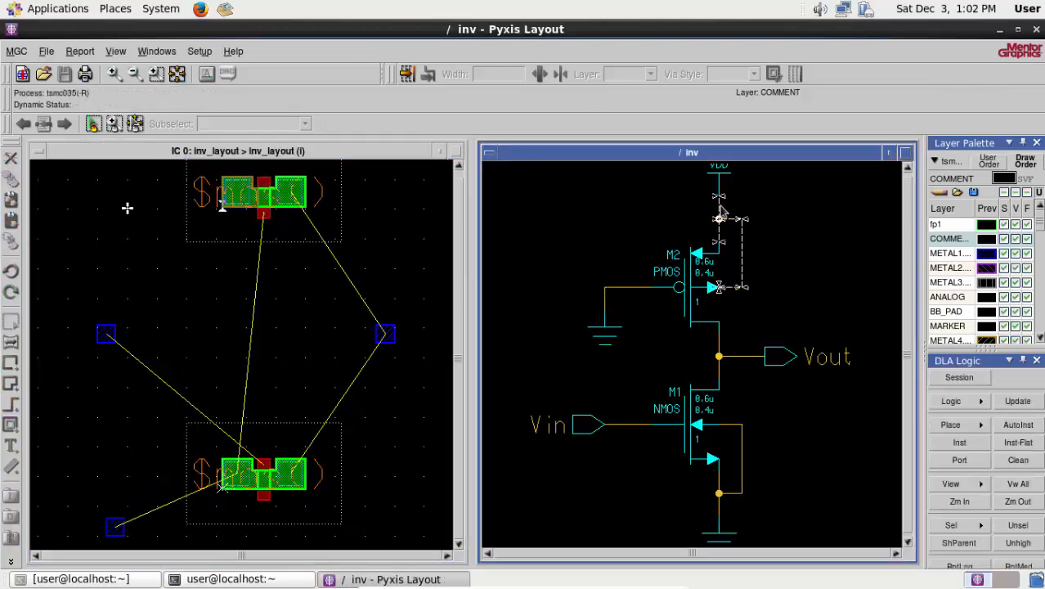
{"action": "left_click", "coordinate": [962, 464]}
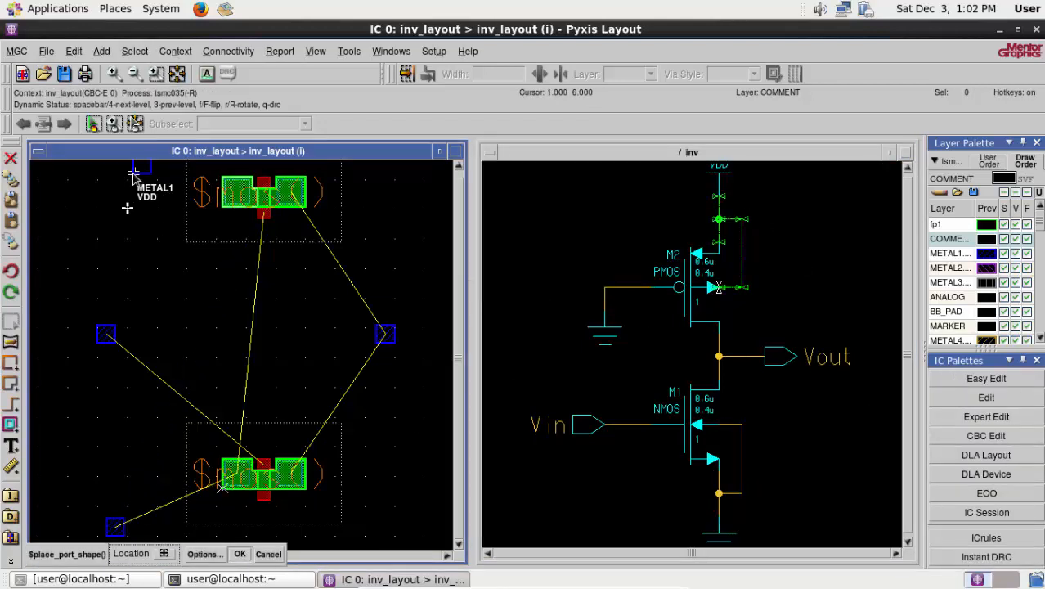
{"action": "left_click", "coordinate": [128, 179]}
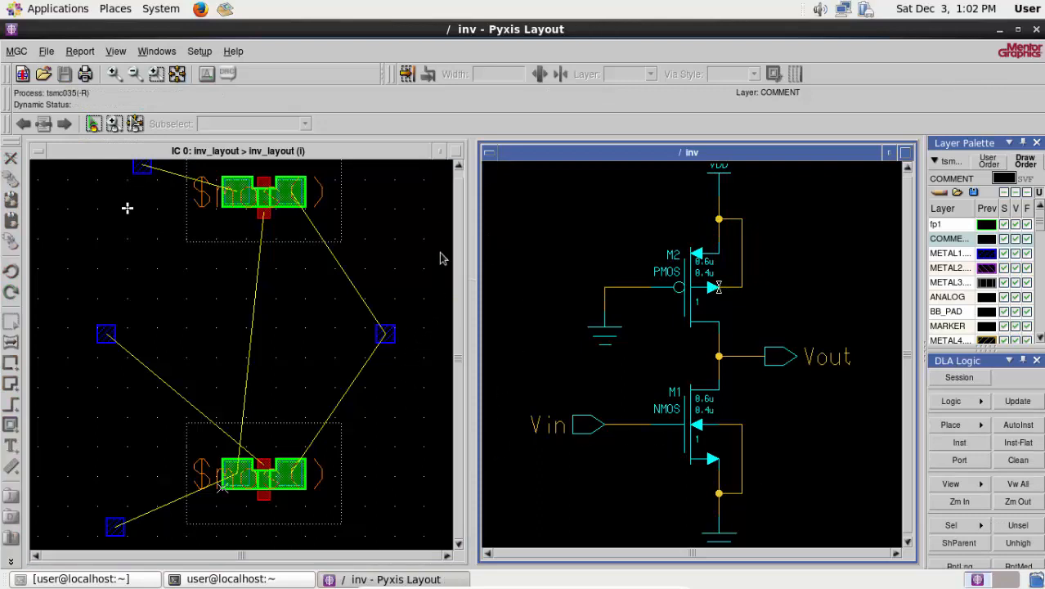
- Maximize the design views and show inv_layout with both transistors and all four ports
{"action": "left_click", "coordinate": [904, 153]}
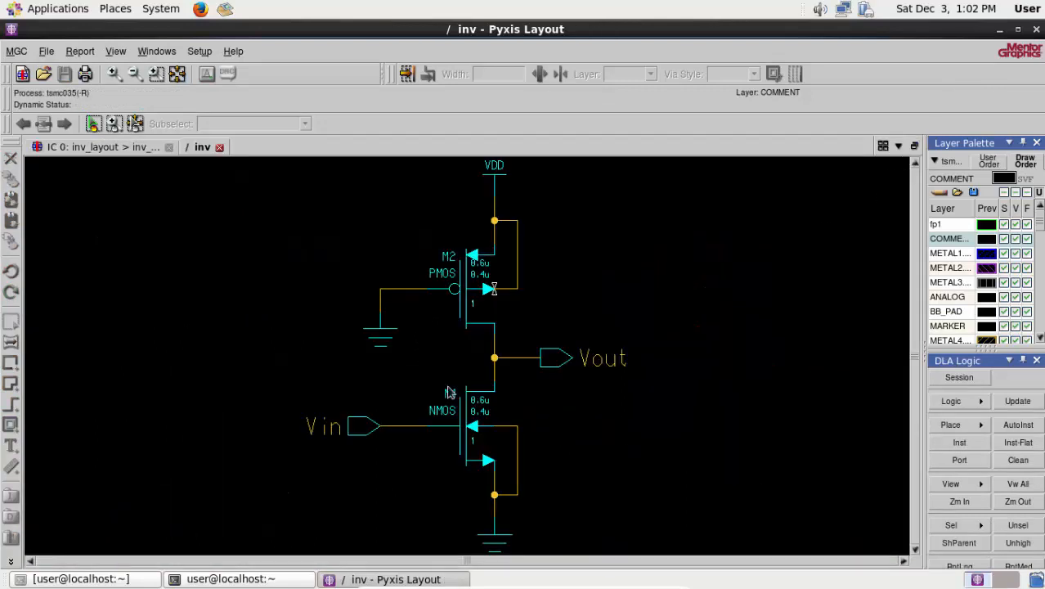
{"action": "left_click", "coordinate": [115, 151]}
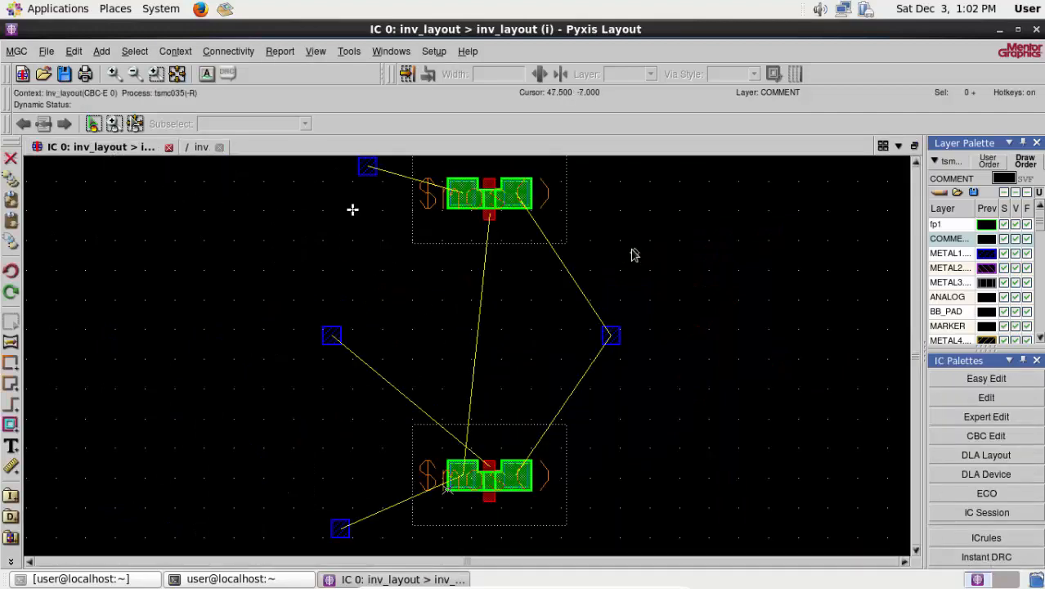
{"action": "scroll", "coordinate": [501, 252], "scroll_direction": "down", "scroll_amount": 2}
{"action": "left_click", "coordinate": [178, 73]}
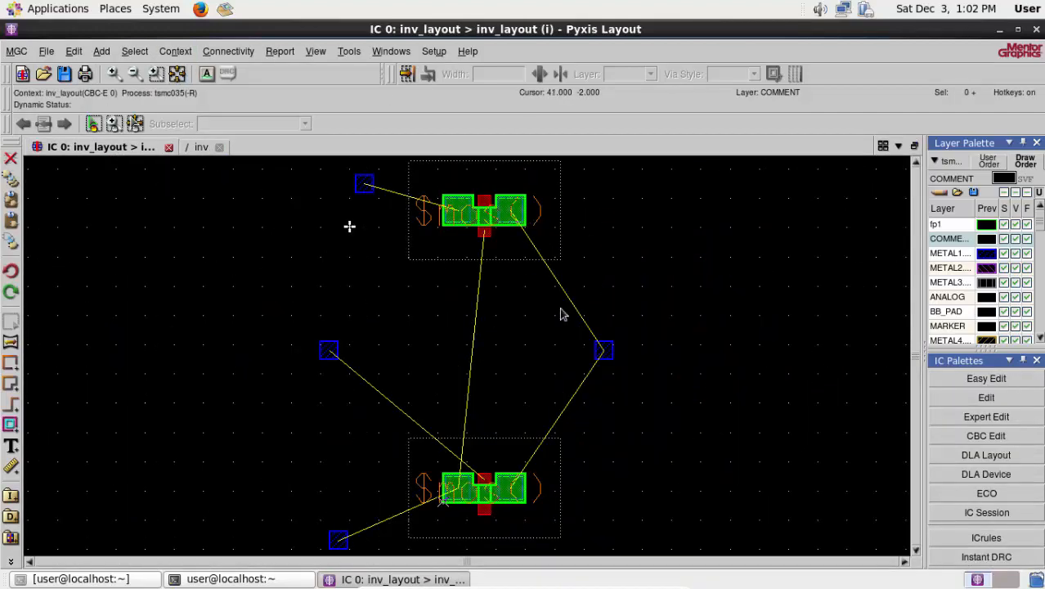
{"action": "left_click_drag", "start_coordinate": [559, 307], "coordinate": [679, 406]}
{"action": "right_click", "coordinate": [769, 388]}
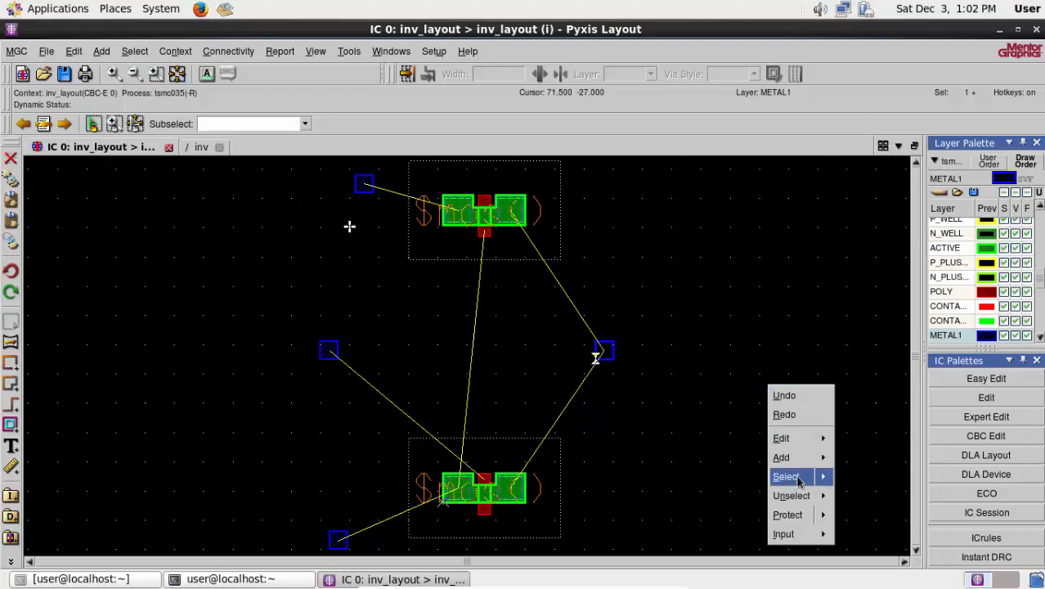
{"action": "mouse_move", "coordinate": [791, 495]}
{"action": "left_click", "coordinate": [858, 385]}
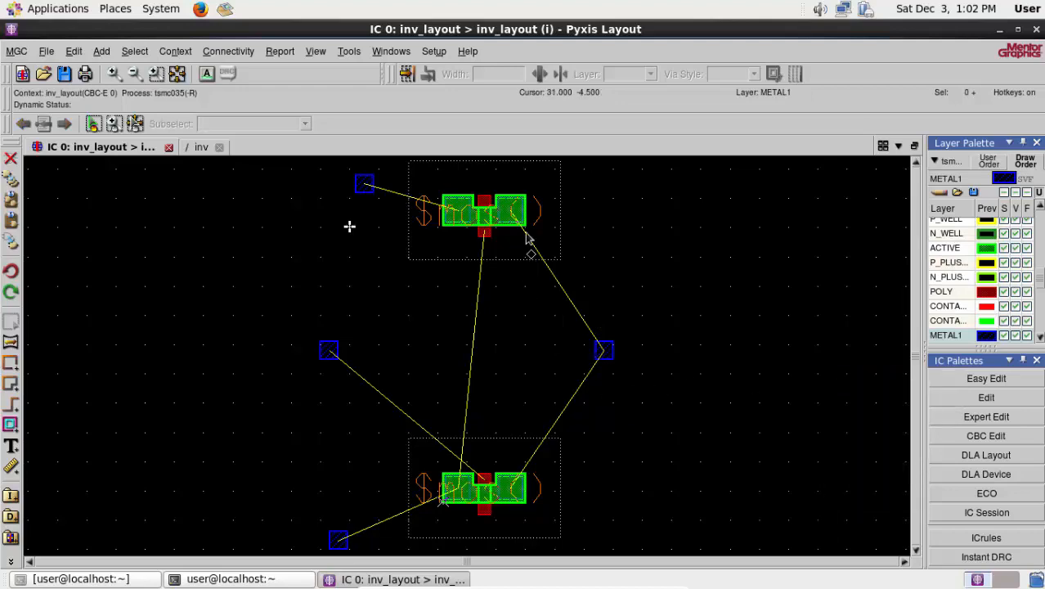
- Start a METAL1 shape at the upper-left corner of the metal area in M2's right source/drain region
{"action": "scroll", "coordinate": [499, 194], "scroll_direction": "up", "scroll_amount": 2}
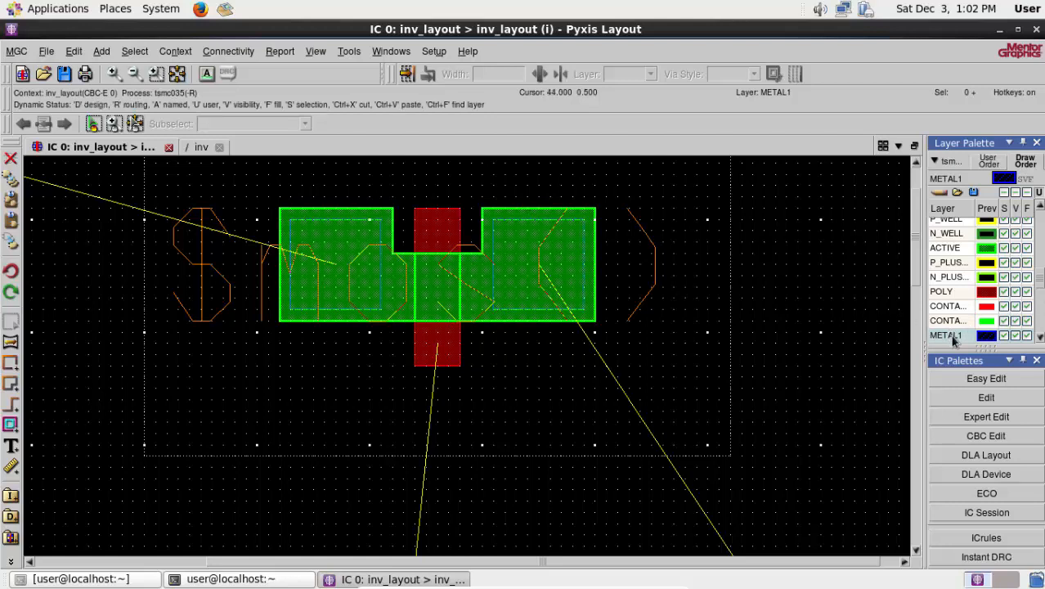
{"action": "left_click", "coordinate": [951, 336]}
{"action": "left_click", "coordinate": [979, 378]}
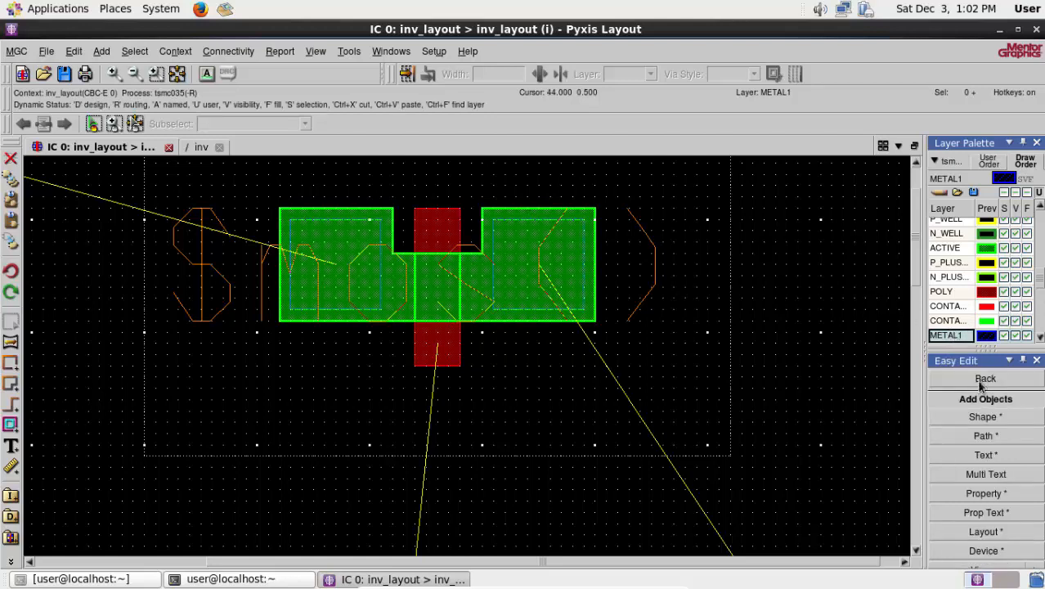
{"action": "left_click", "coordinate": [985, 419]}
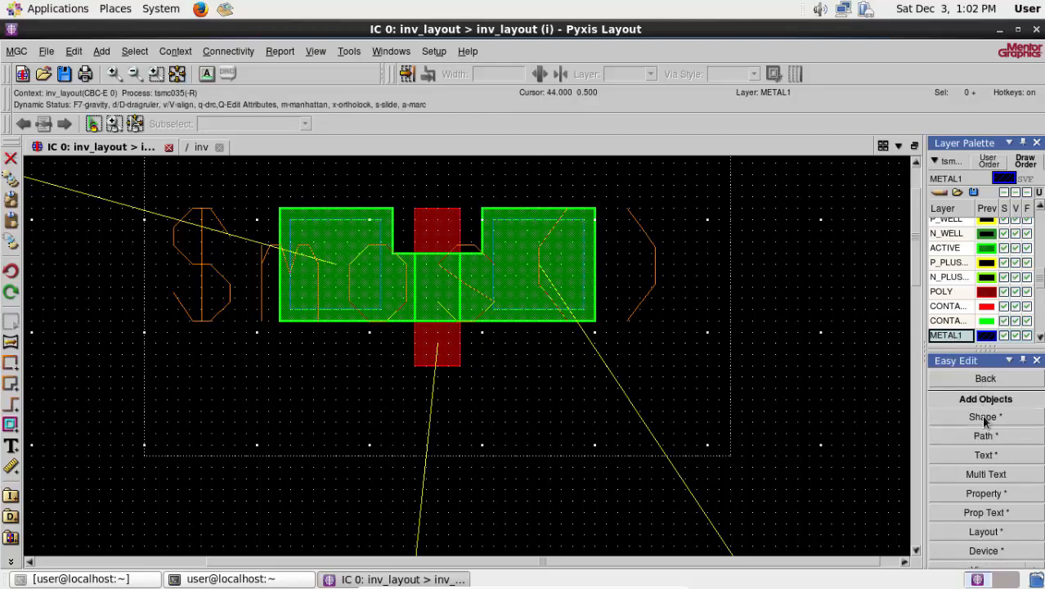
{"action": "left_click", "coordinate": [493, 220]}
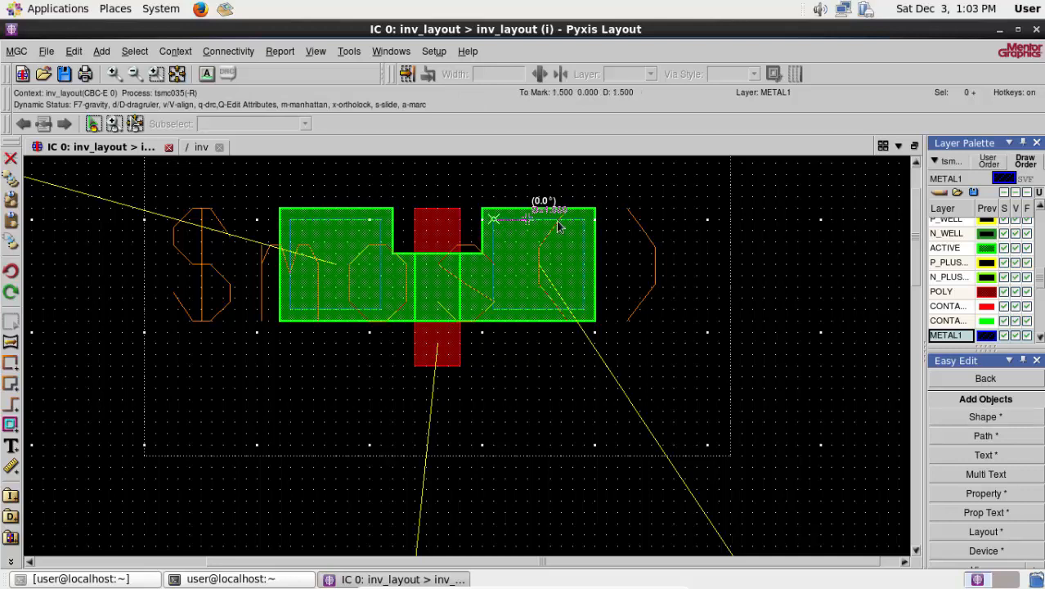
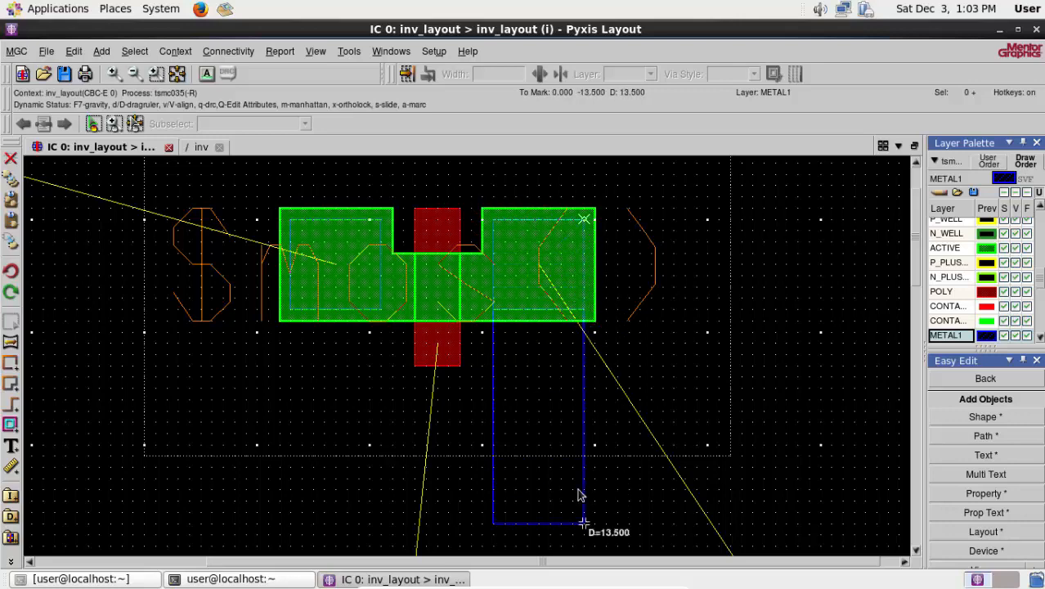
- Finish the METAL1 strip, 51.5 long, at the lower-right corner of M1's right source/drain metal area, deselect it and end shape drawing
{"action": "scroll", "coordinate": [578, 493], "scroll_direction": "down", "scroll_amount": 5}
{"action": "scroll", "coordinate": [578, 494], "scroll_direction": "down", "scroll_amount": 4}
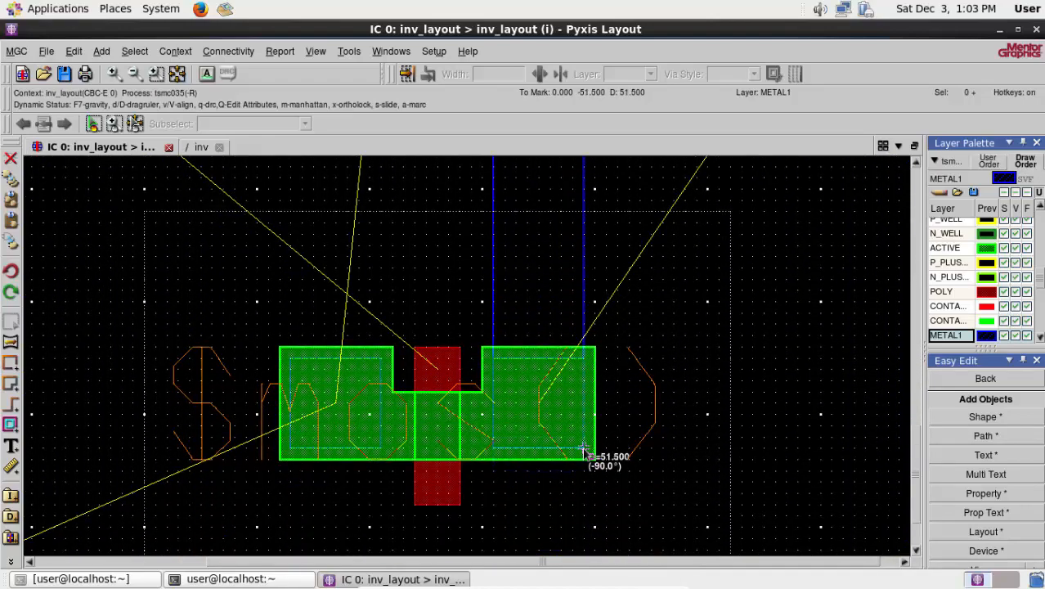
{"action": "double_click", "coordinate": [584, 449]}
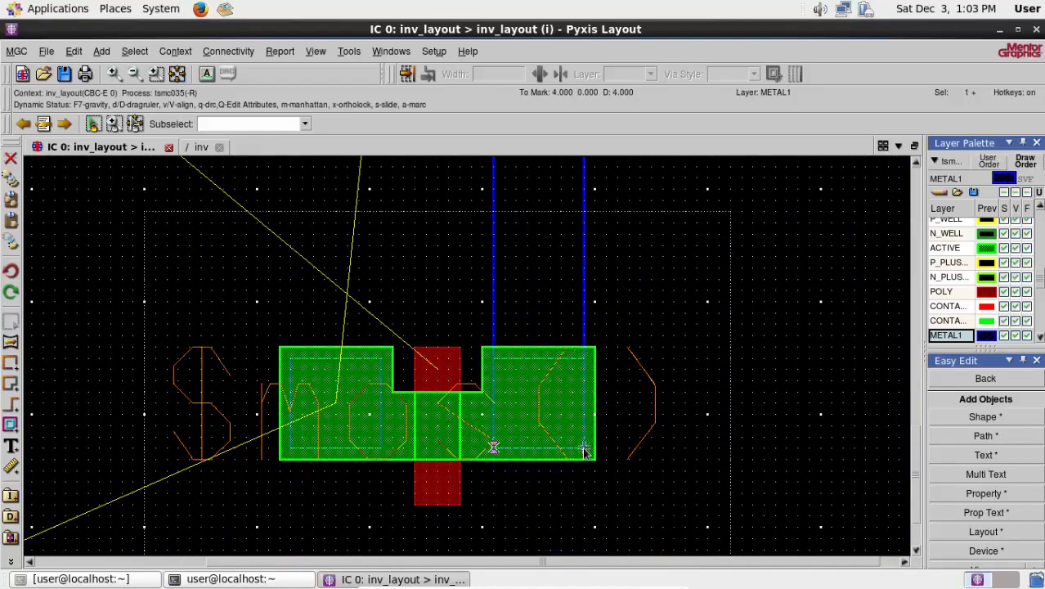
{"action": "right_click", "coordinate": [772, 270]}
{"action": "left_click", "coordinate": [847, 381]}
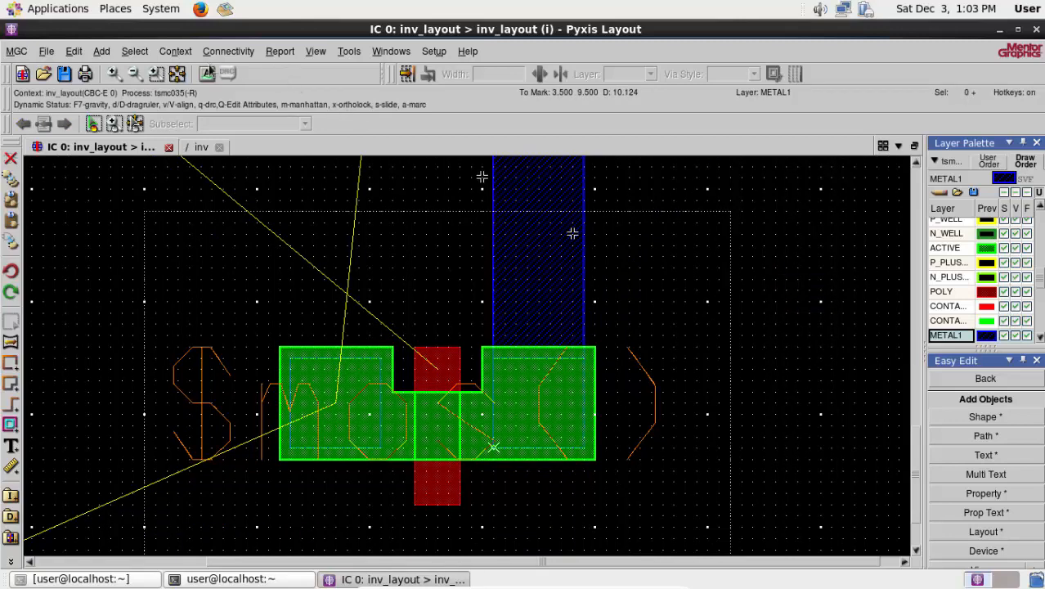
{"action": "key", "text": "f"}
{"action": "scroll", "coordinate": [609, 350], "scroll_direction": "up", "scroll_amount": 3}
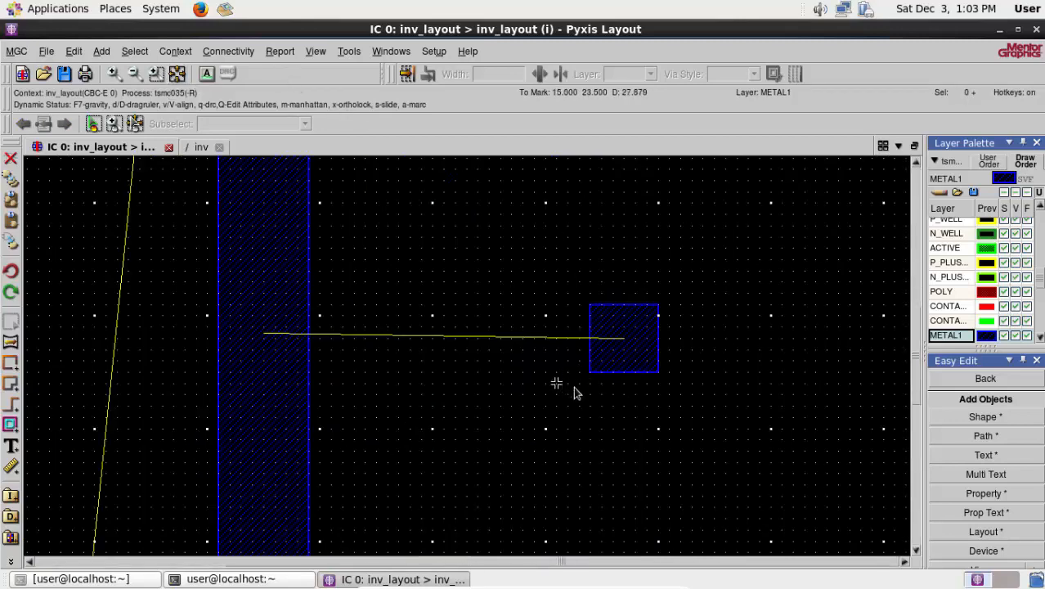
{"action": "right_click", "coordinate": [529, 417]}
{"action": "mouse_move", "coordinate": [569, 522]}
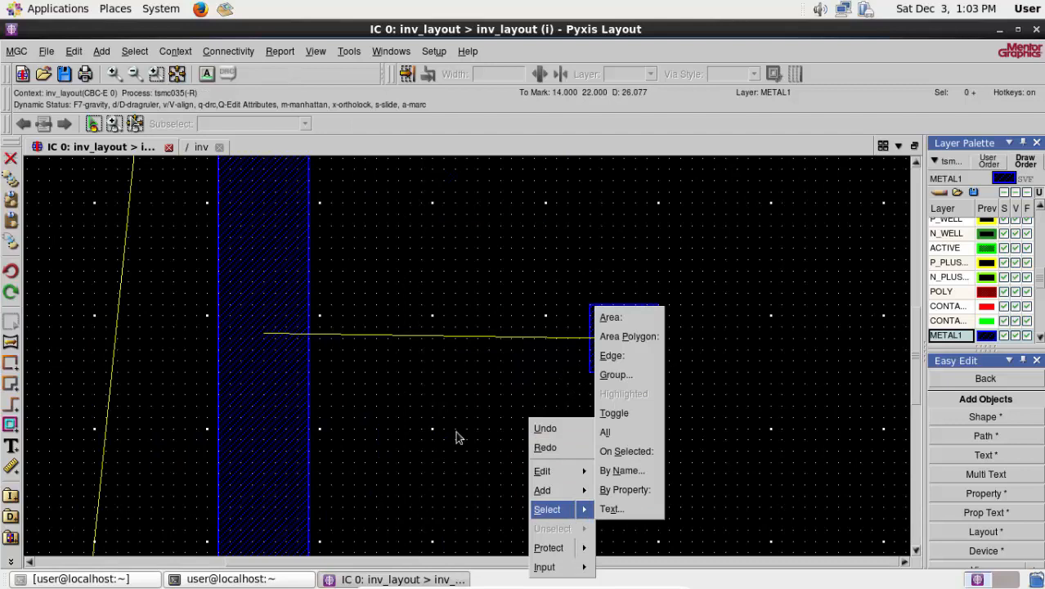
{"action": "left_click", "coordinate": [457, 433]}
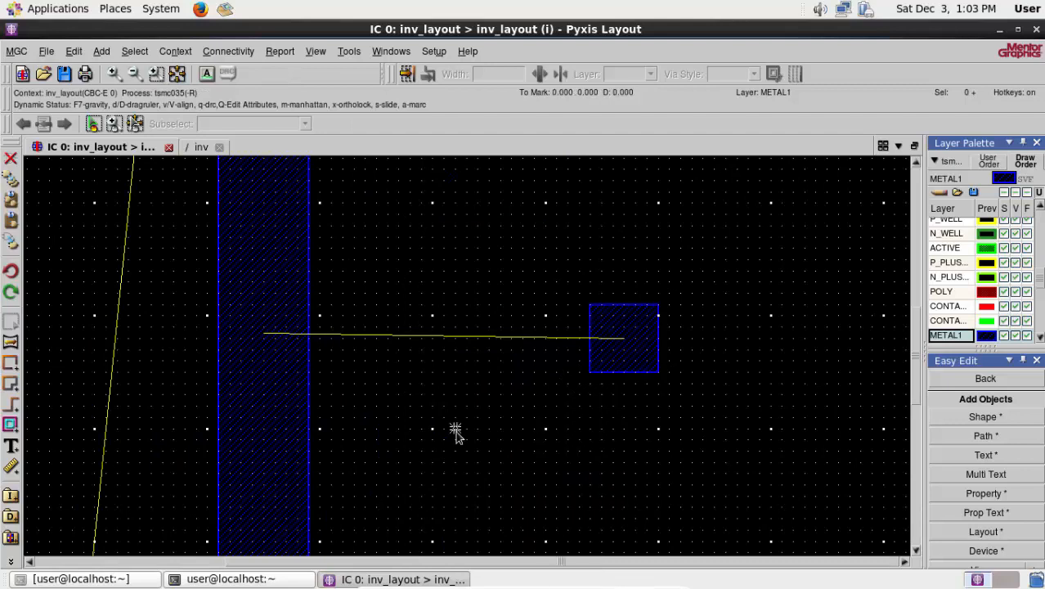
{"action": "left_click", "coordinate": [629, 373]}
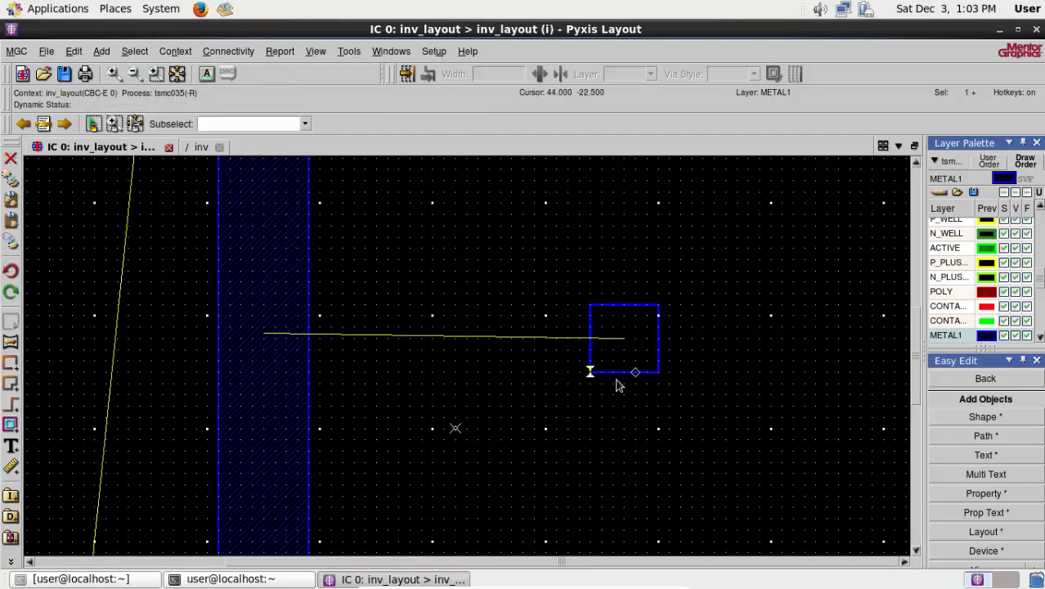
{"action": "right_click", "coordinate": [455, 426]}
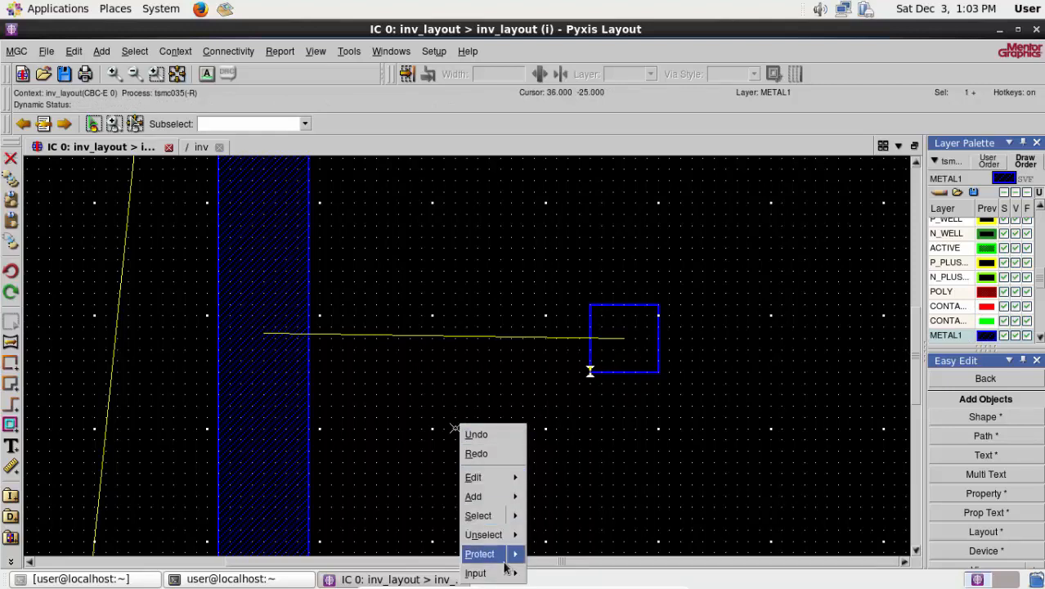
{"action": "mouse_move", "coordinate": [500, 535]}
{"action": "left_click", "coordinate": [537, 416]}
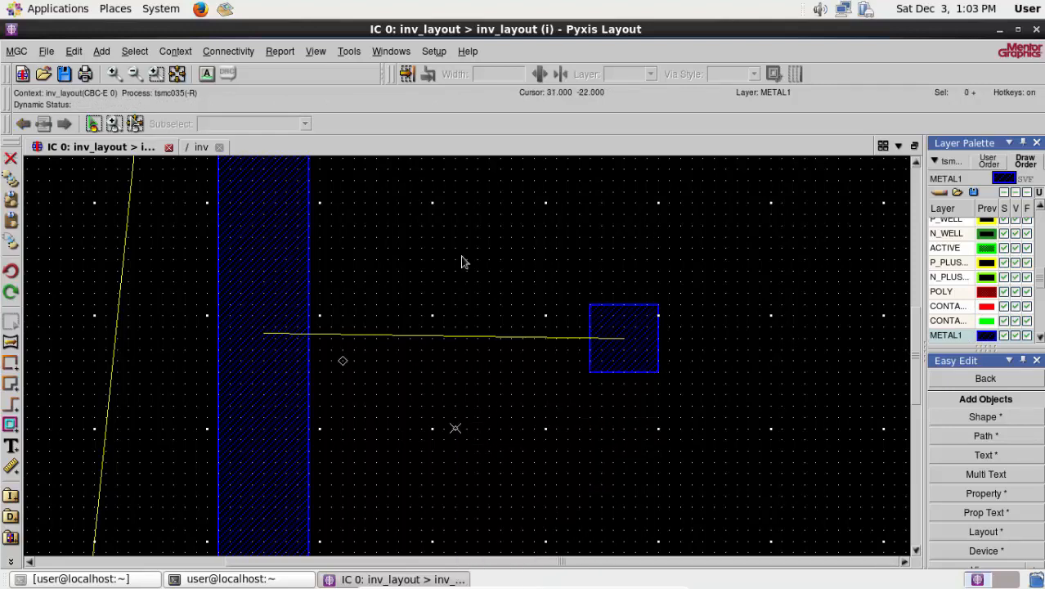
- Move the Vout port 16 straight left onto the METAL1 strip joining the two transistors, and deselect it
{"action": "left_click", "coordinate": [613, 378]}
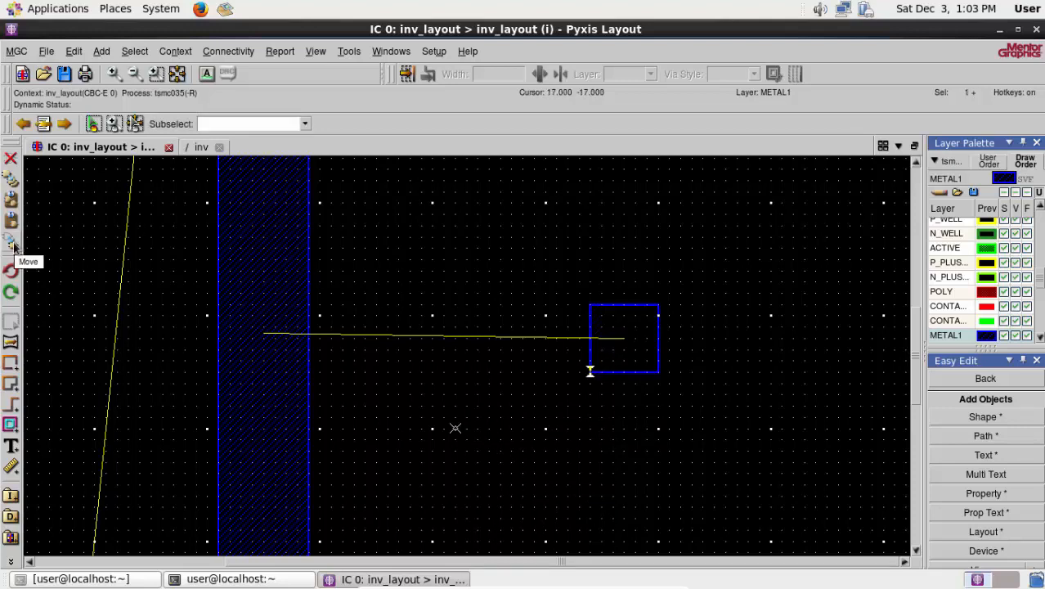
{"action": "left_click", "coordinate": [13, 245]}
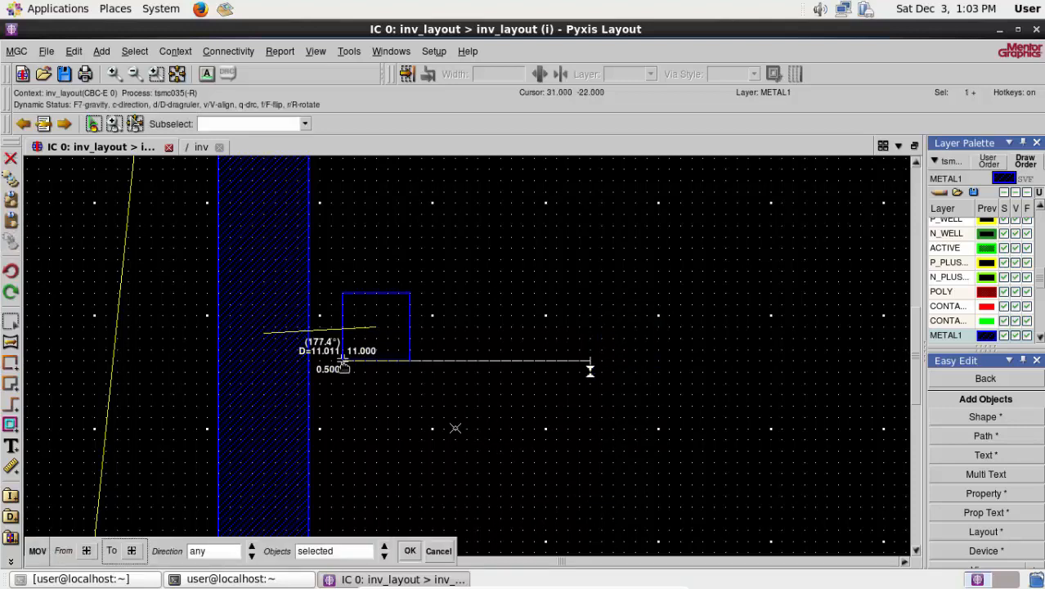
{"action": "left_click", "coordinate": [232, 371]}
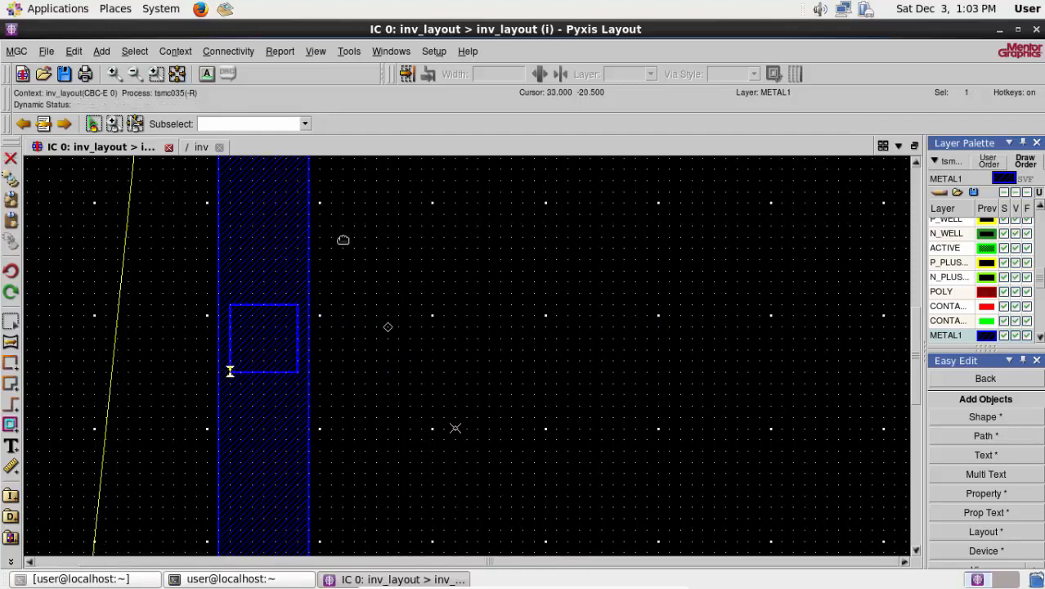
{"action": "left_click", "coordinate": [177, 73]}
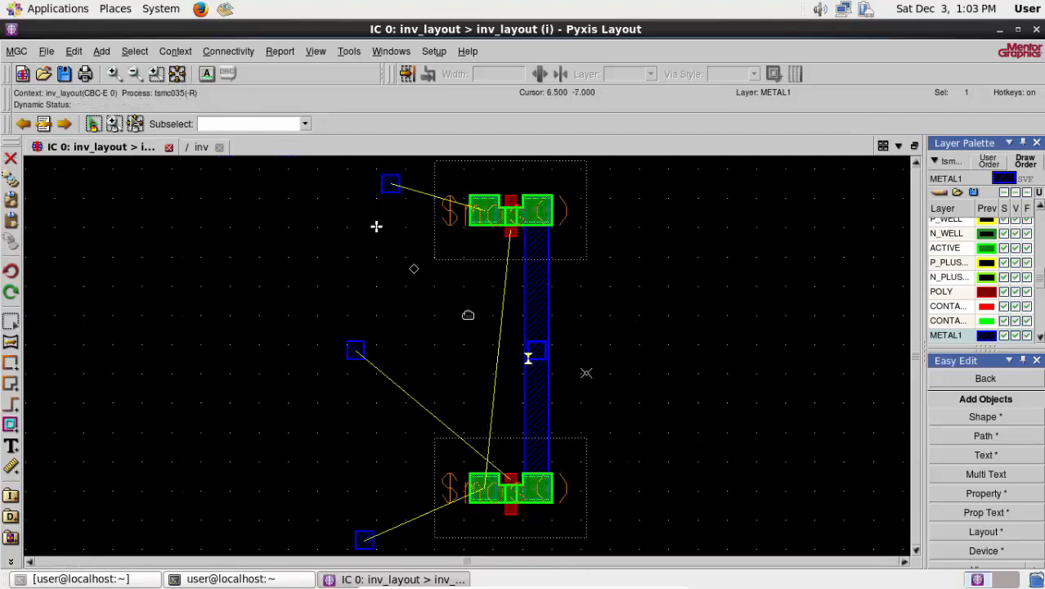
{"action": "right_click", "coordinate": [648, 310]}
{"action": "mouse_move", "coordinate": [678, 418]}
{"action": "left_click", "coordinate": [752, 421]}
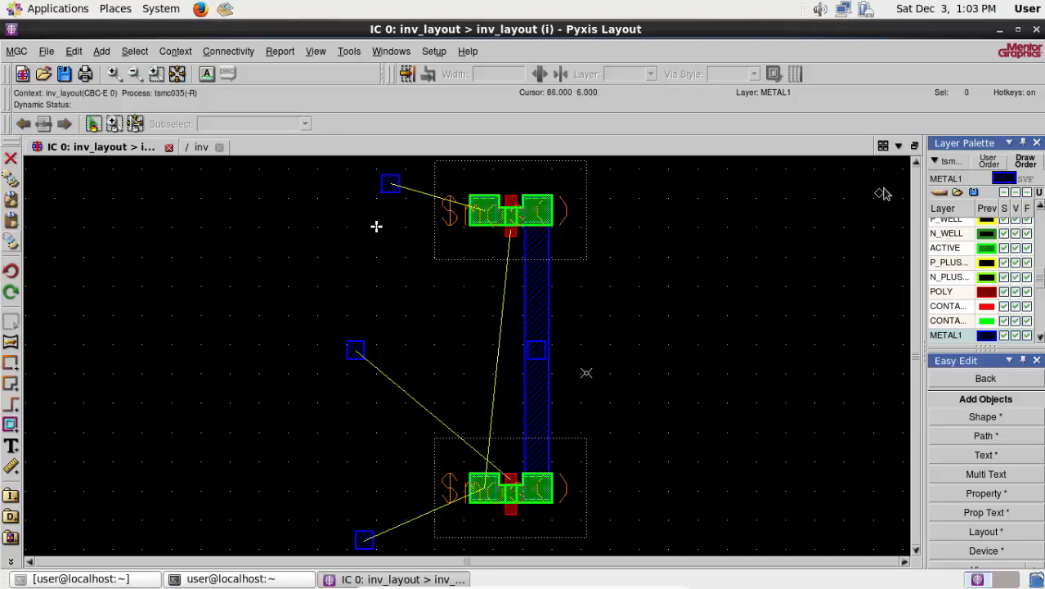
- Draw a METAL1 supply rail 26 wide above M2, spanning the full width of its device outline, and deselect it
{"action": "left_click", "coordinate": [916, 163]}
{"action": "left_click", "coordinate": [915, 163]}
{"action": "left_click", "coordinate": [915, 162]}
{"action": "left_click", "coordinate": [916, 163]}
{"action": "left_click", "coordinate": [916, 163]}
{"action": "scroll", "coordinate": [482, 309], "scroll_direction": "up", "scroll_amount": 1}
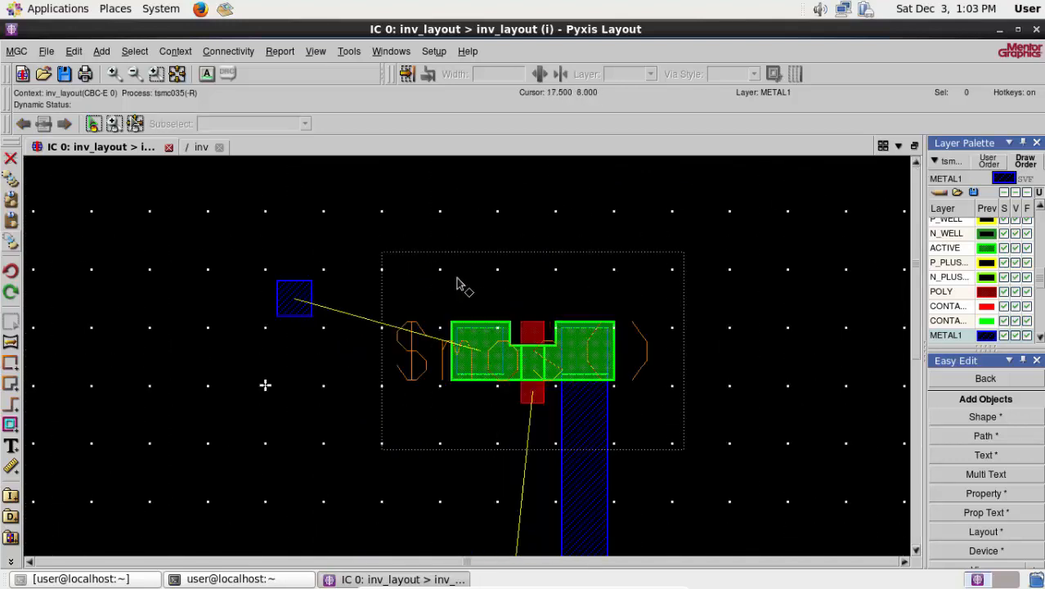
{"action": "scroll", "coordinate": [423, 242], "scroll_direction": "up", "scroll_amount": 1}
{"action": "left_click", "coordinate": [951, 337]}
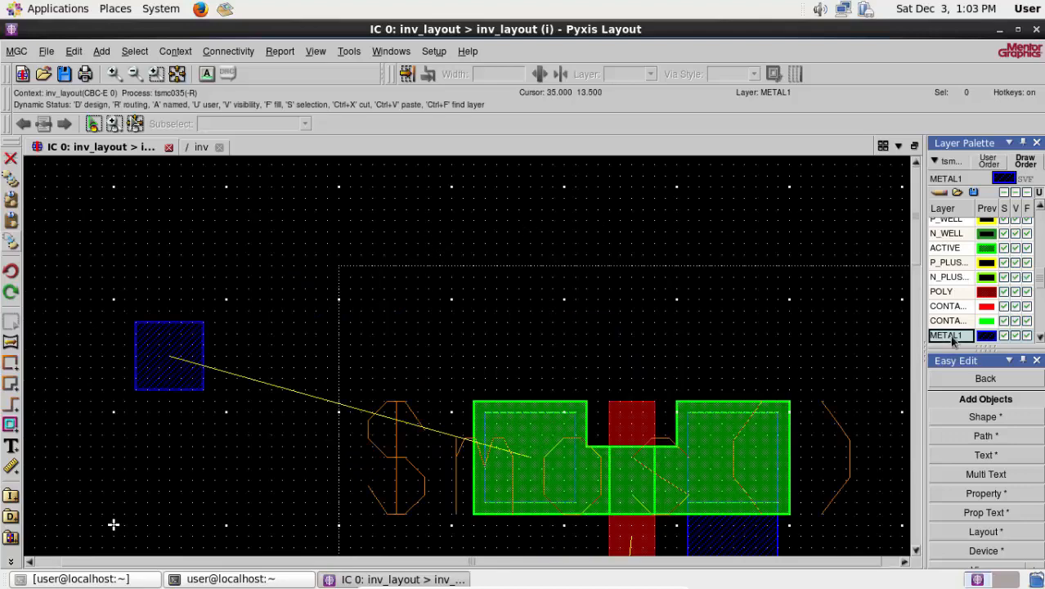
{"action": "left_click", "coordinate": [985, 418]}
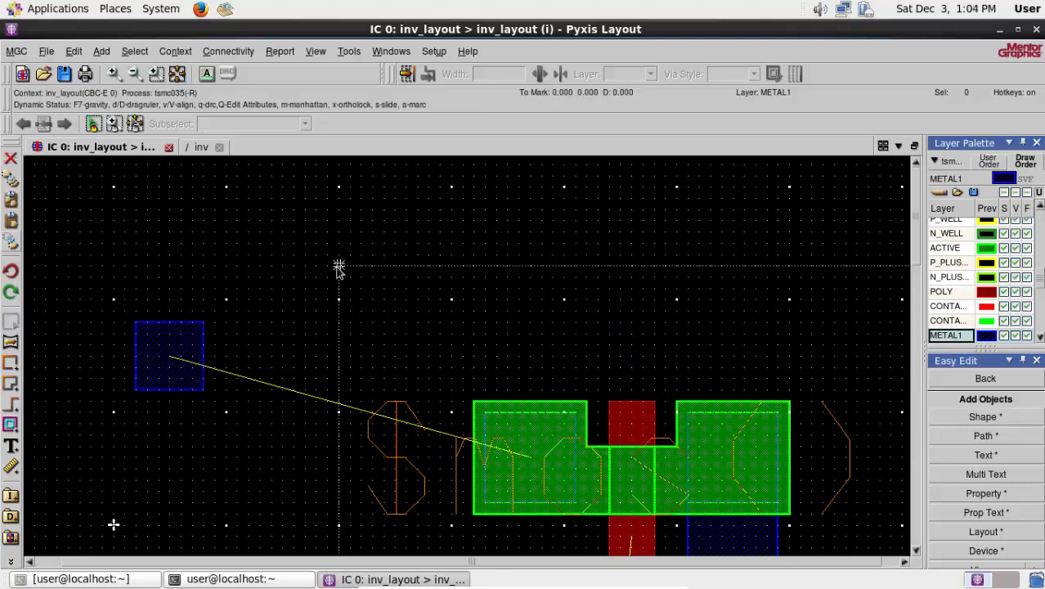
{"action": "left_click_drag", "start_coordinate": [657, 271], "coordinate": [725, 276]}
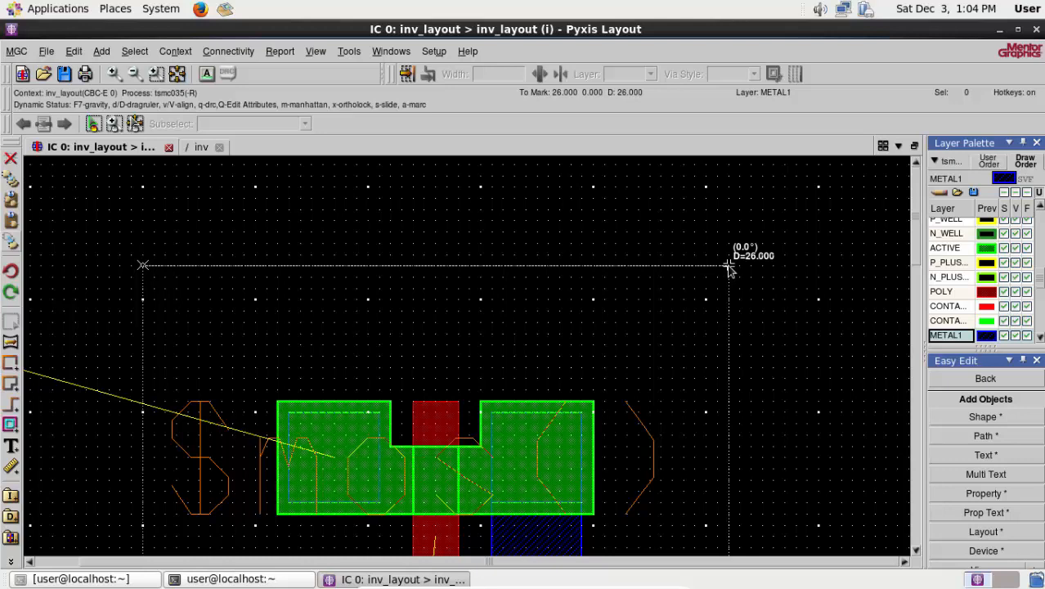
{"action": "mouse_move", "coordinate": [728, 267]}
{"action": "left_mouse_down"}
{"action": "mouse_move", "coordinate": [729, 170]}
{"action": "mouse_move", "coordinate": [727, 196]}
{"action": "mouse_move", "coordinate": [728, 183]}
{"action": "left_mouse_up"}
{"action": "right_click", "coordinate": [750, 245]}
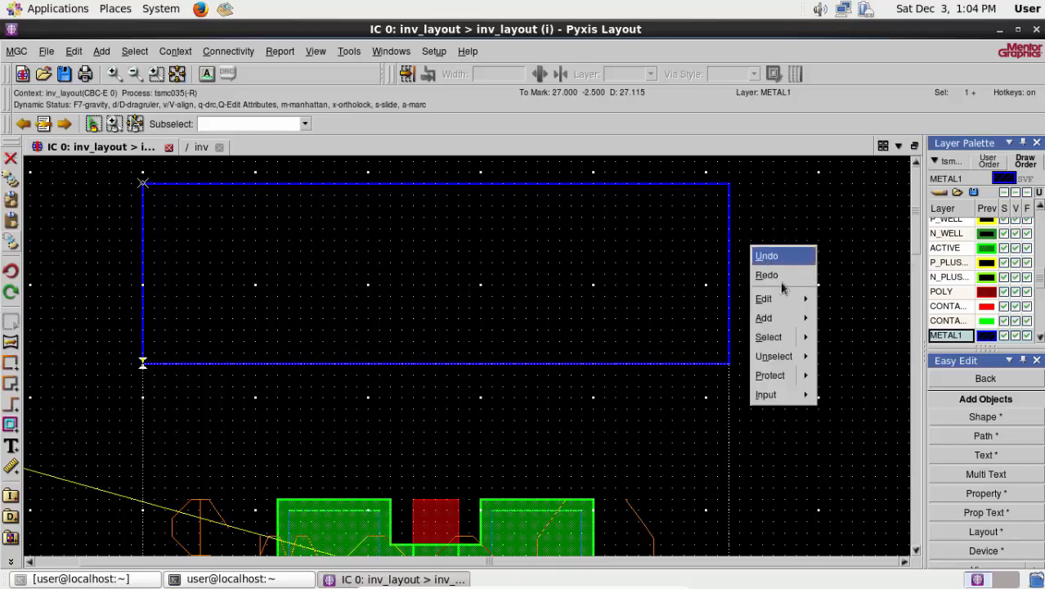
{"action": "mouse_move", "coordinate": [790, 360]}
{"action": "left_click", "coordinate": [855, 355]}
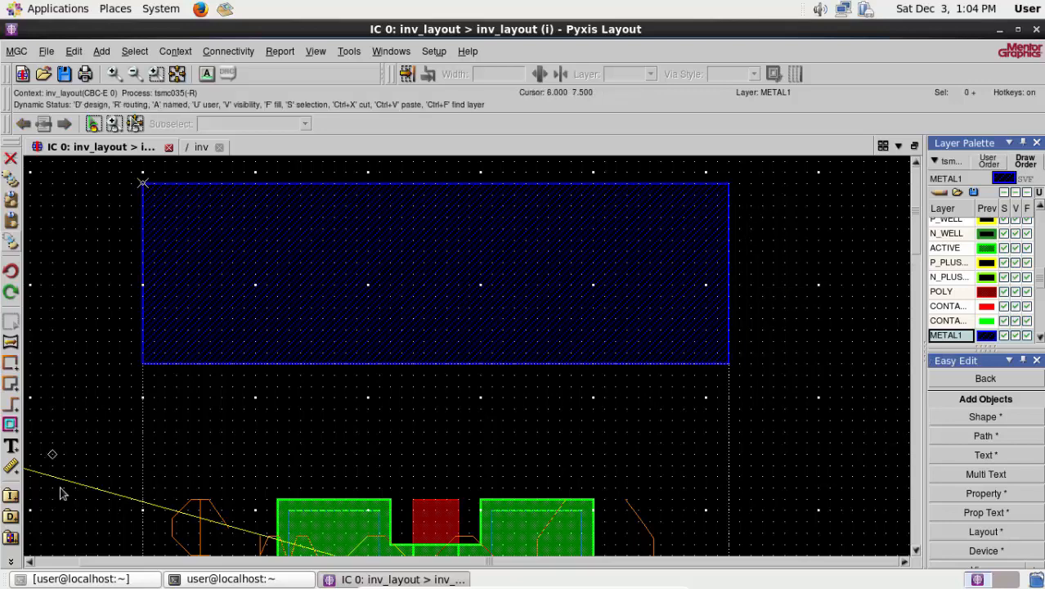
- Move the VDD port inside the left end of the METAL1 rail above M2 and deselect it
{"action": "left_click_drag", "start_coordinate": [93, 562], "coordinate": [78, 563]}
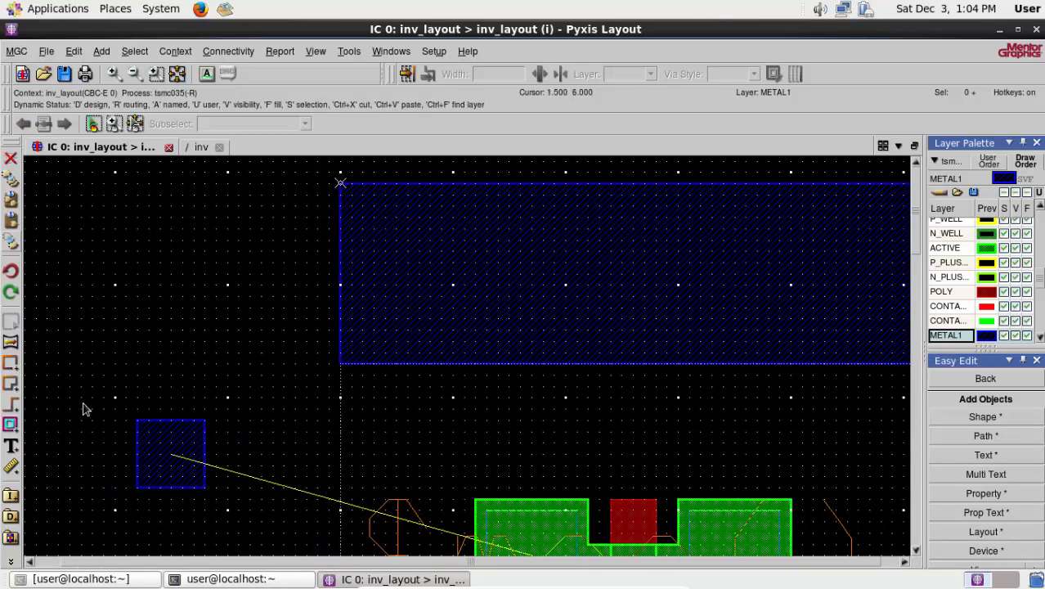
{"action": "right_click", "coordinate": [75, 374]}
{"action": "left_click", "coordinate": [32, 453]}
{"action": "left_click", "coordinate": [137, 486]}
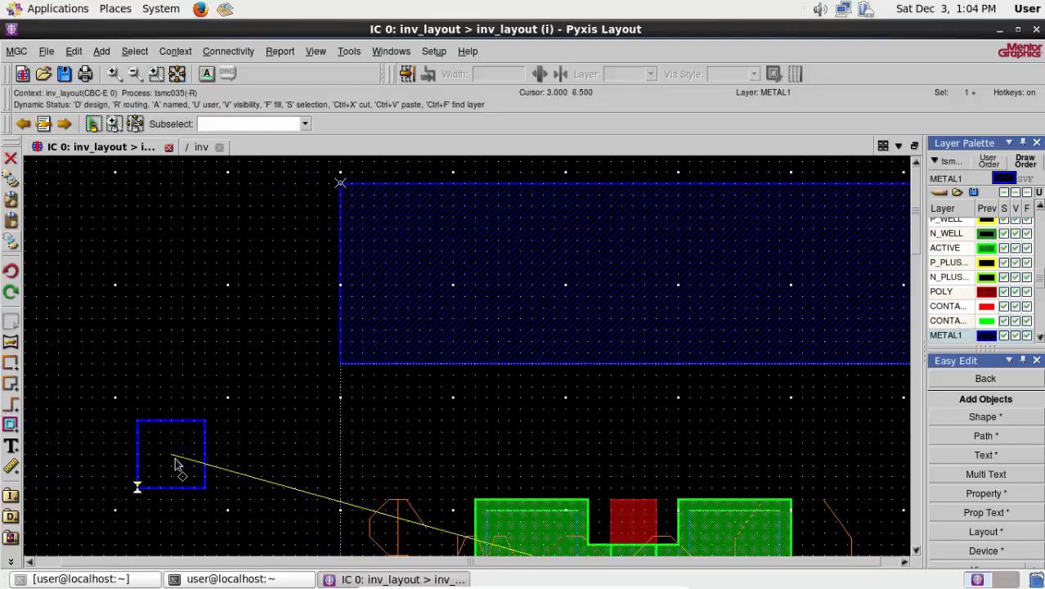
{"action": "left_click", "coordinate": [10, 244]}
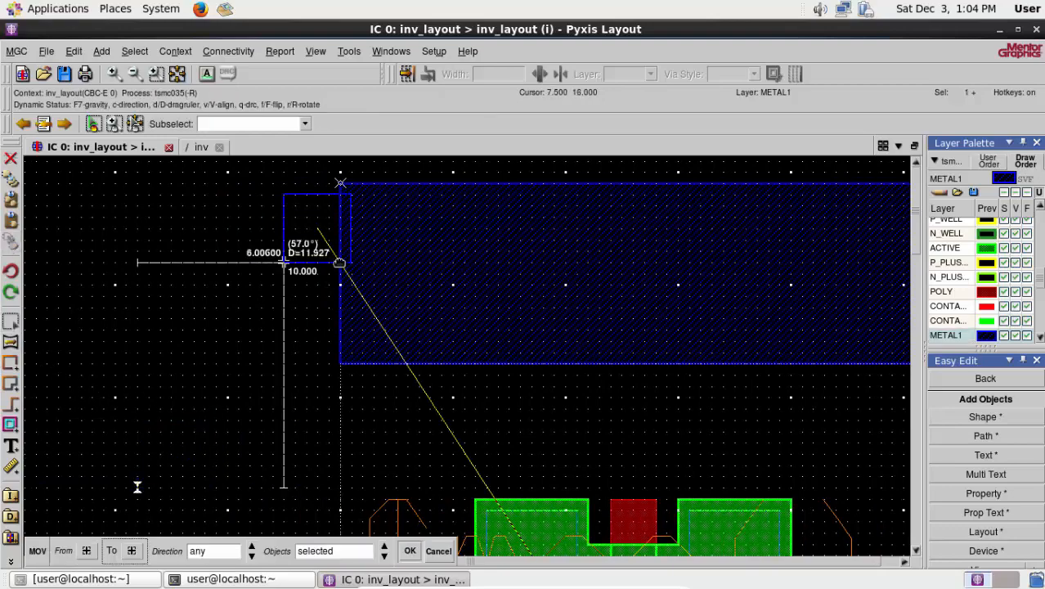
{"action": "left_click", "coordinate": [362, 274]}
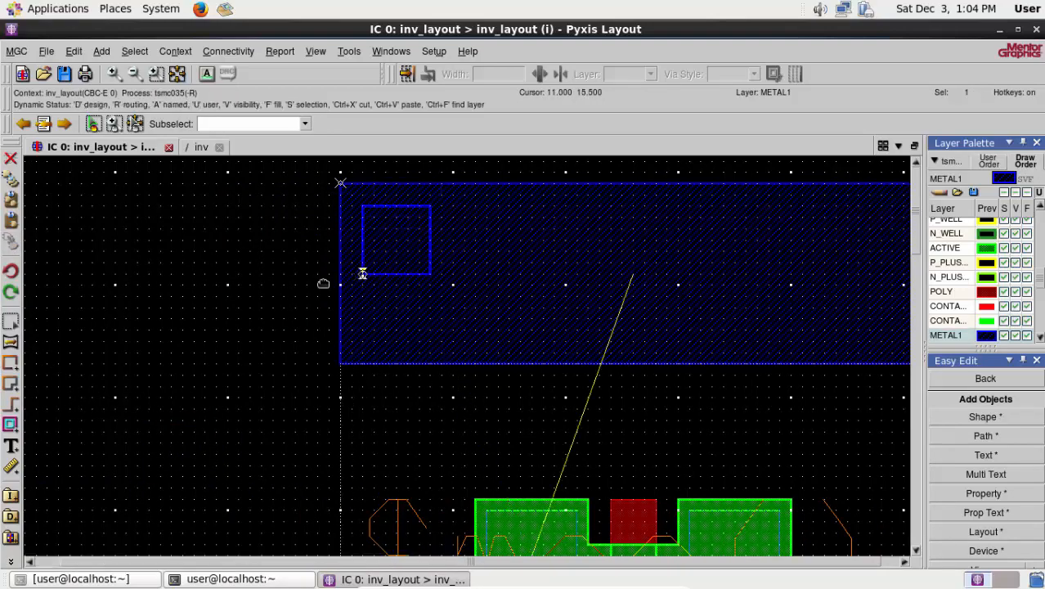
{"action": "right_click", "coordinate": [155, 295]}
{"action": "mouse_move", "coordinate": [209, 409]}
{"action": "left_click", "coordinate": [244, 407]}
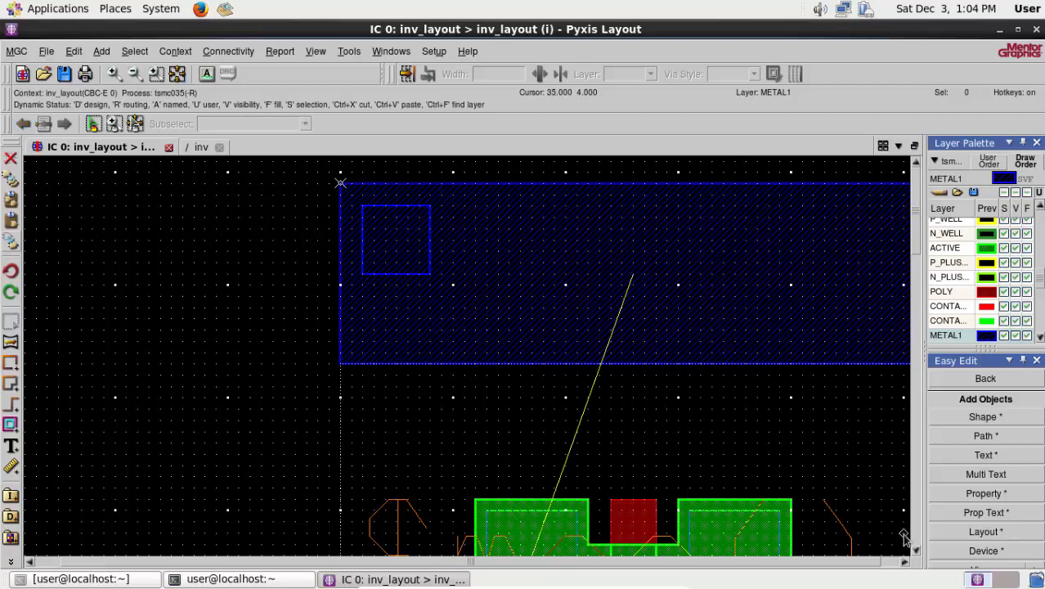
- Draw a METAL1 strip from M2's left source/drain metal area up into the supply rail, overlapping its lower edge, and deselect it
{"action": "left_click", "coordinate": [916, 553]}
{"action": "left_click", "coordinate": [916, 553]}
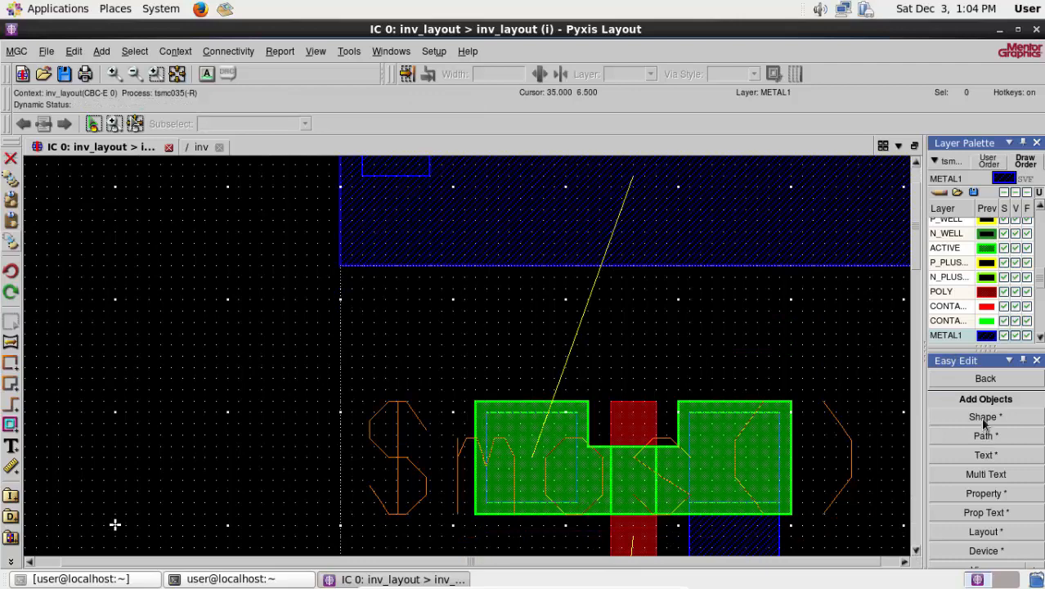
{"action": "left_click", "coordinate": [958, 417]}
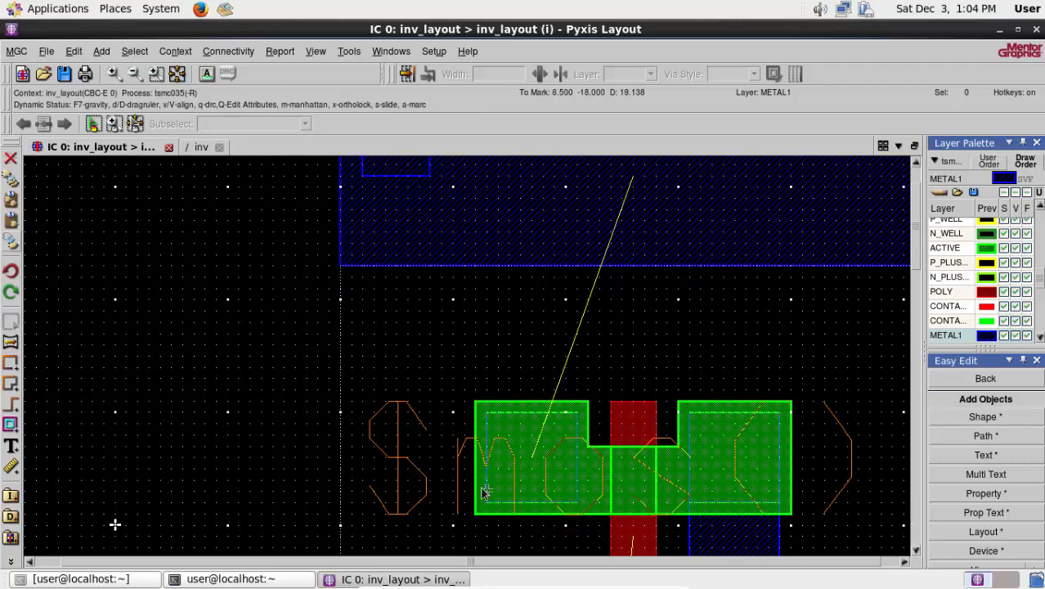
{"action": "left_click", "coordinate": [487, 503]}
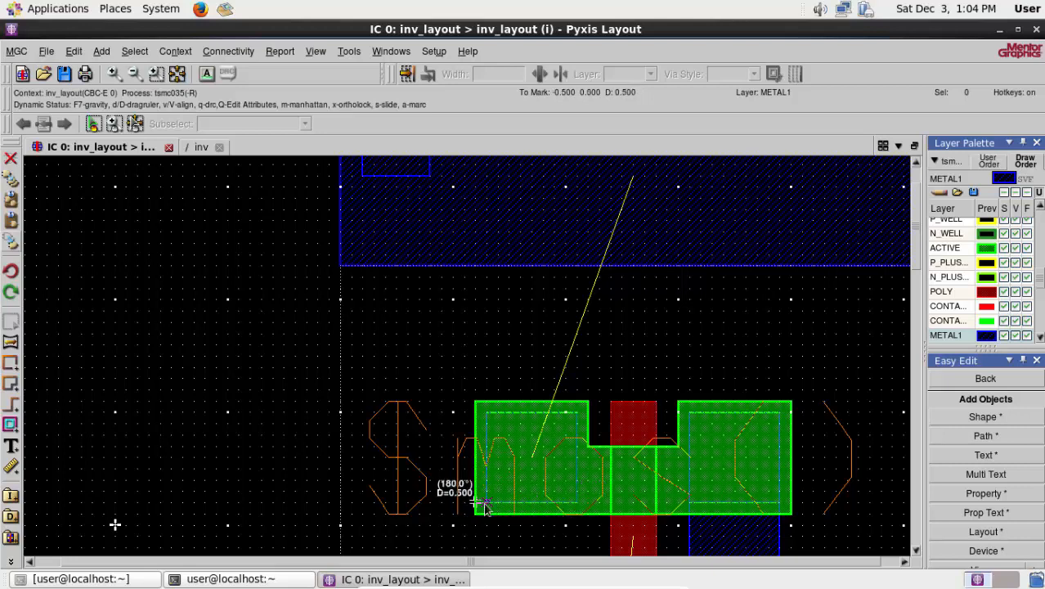
{"action": "left_click", "coordinate": [575, 502]}
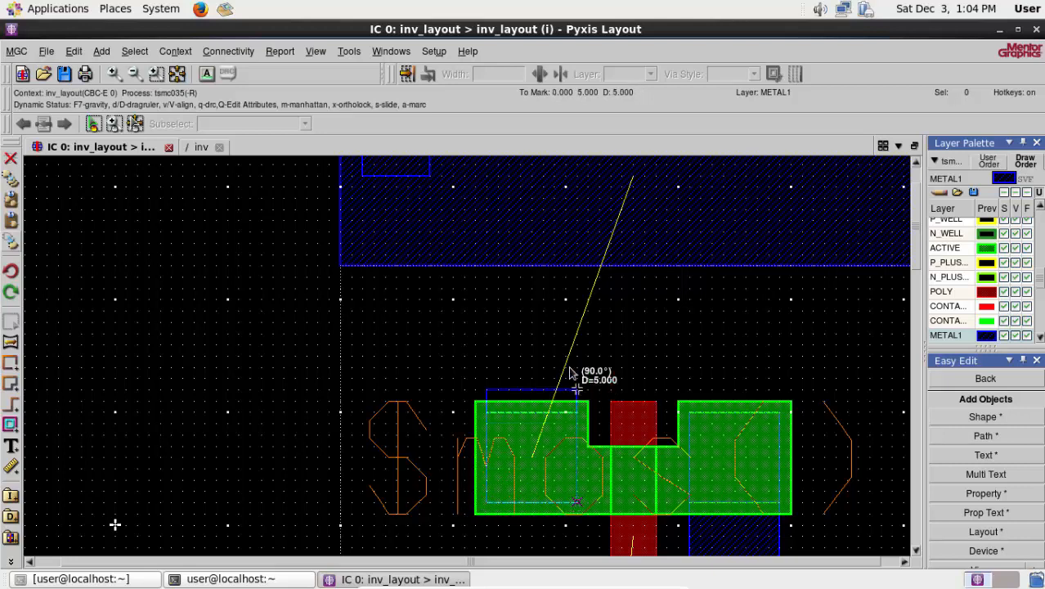
{"action": "left_click", "coordinate": [576, 244]}
{"action": "left_click", "coordinate": [576, 244]}
{"action": "right_click", "coordinate": [237, 264]}
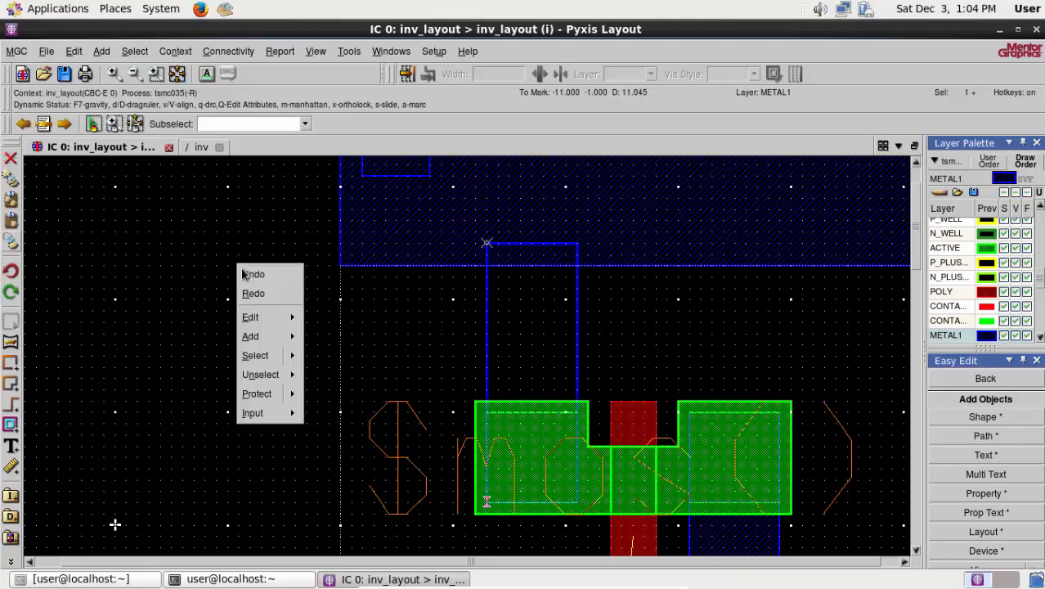
{"action": "mouse_move", "coordinate": [270, 374]}
{"action": "left_click", "coordinate": [349, 380]}
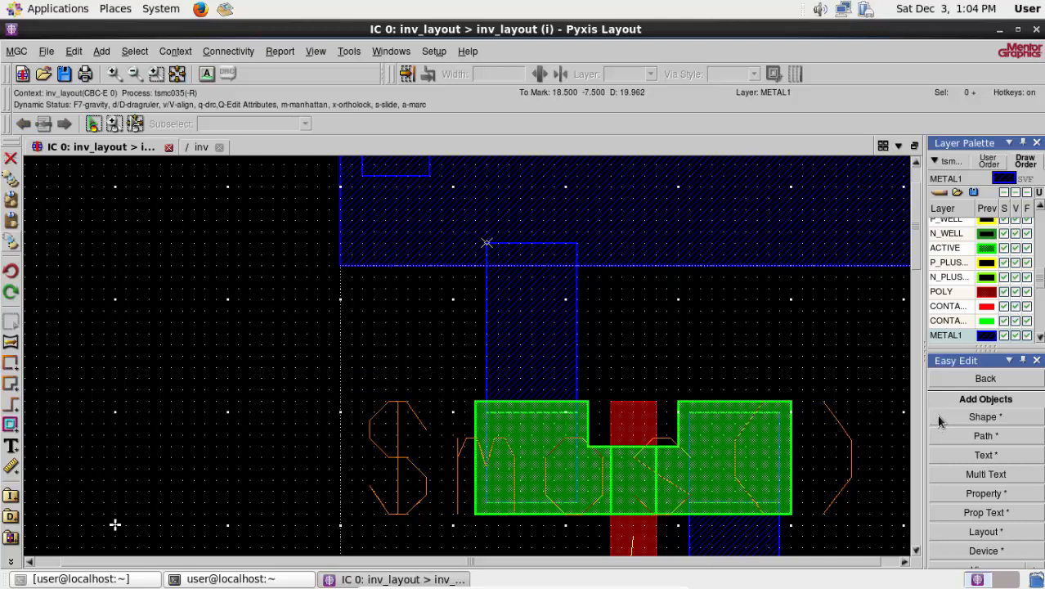
{"action": "left_click", "coordinate": [81, 245]}
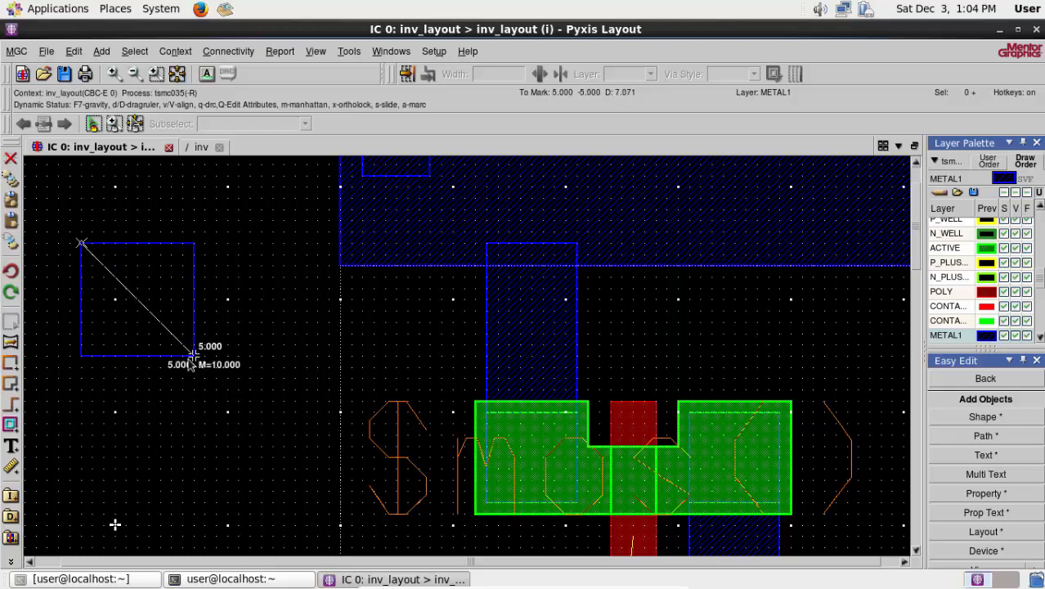
{"action": "left_click", "coordinate": [193, 242]}
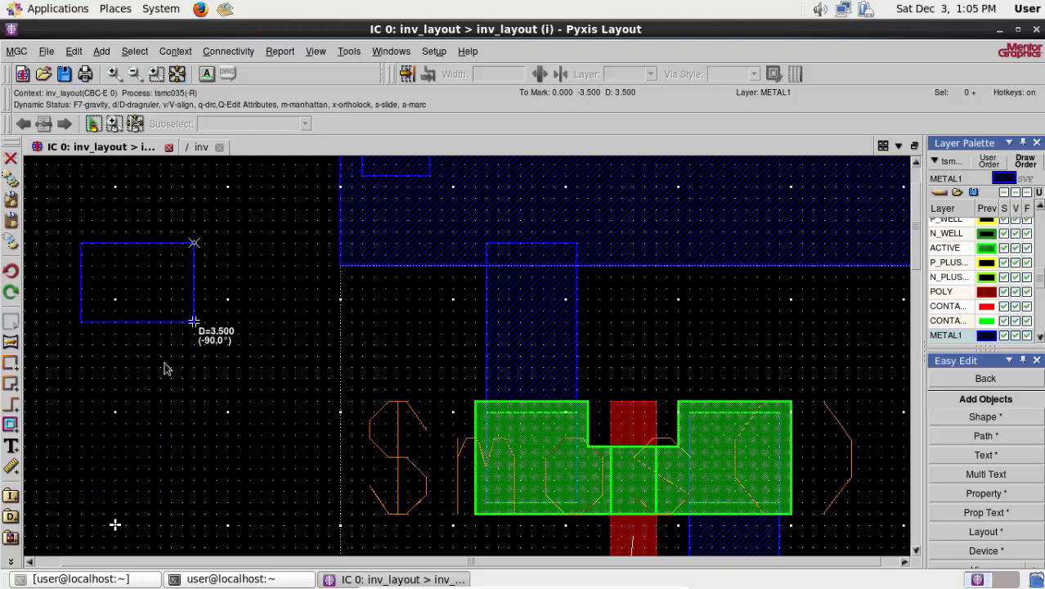
{"action": "key", "text": "Escape"}
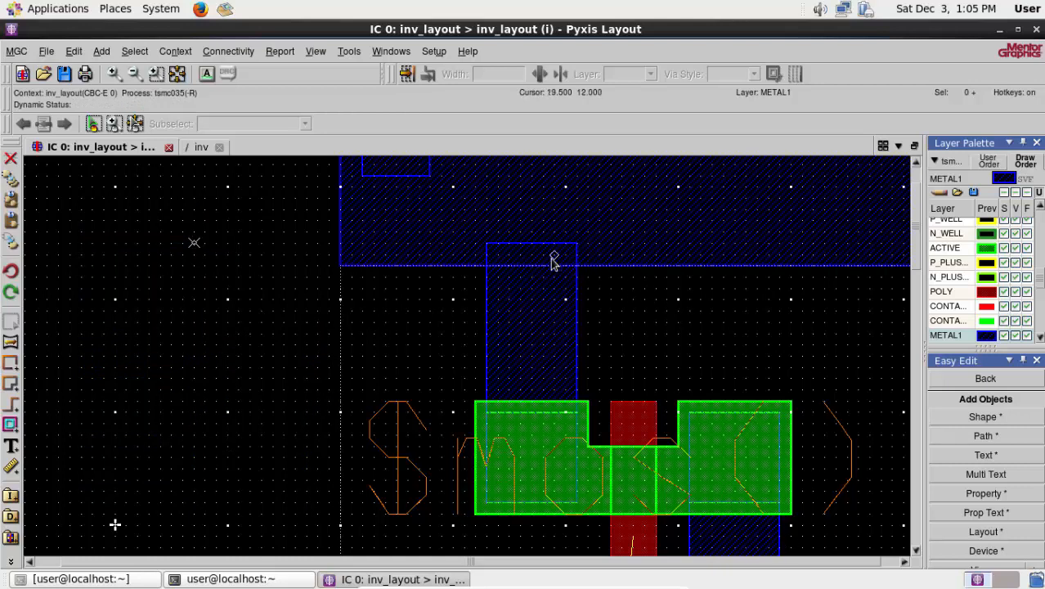
{"action": "left_click", "coordinate": [905, 561]}
{"action": "left_click", "coordinate": [904, 562]}
- Draw a METAL1 ground rail about 26 wide and 8 tall directly below the lower transistor's device outline, spanning its full width, and deselect it
{"action": "left_click", "coordinate": [904, 561]}
{"action": "left_click", "coordinate": [905, 562]}
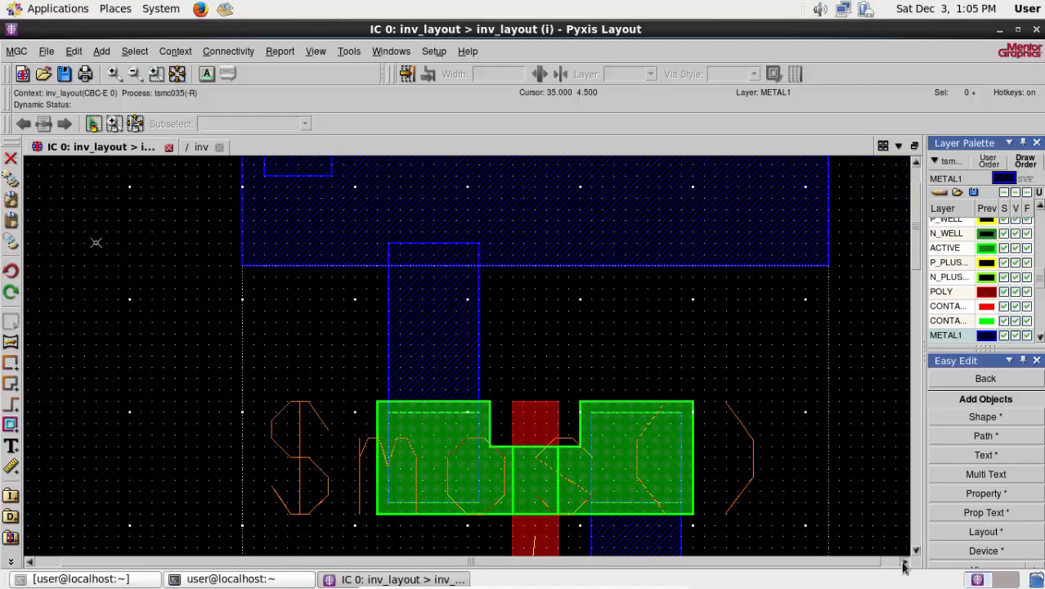
{"action": "left_click", "coordinate": [904, 561]}
{"action": "left_click", "coordinate": [904, 562]}
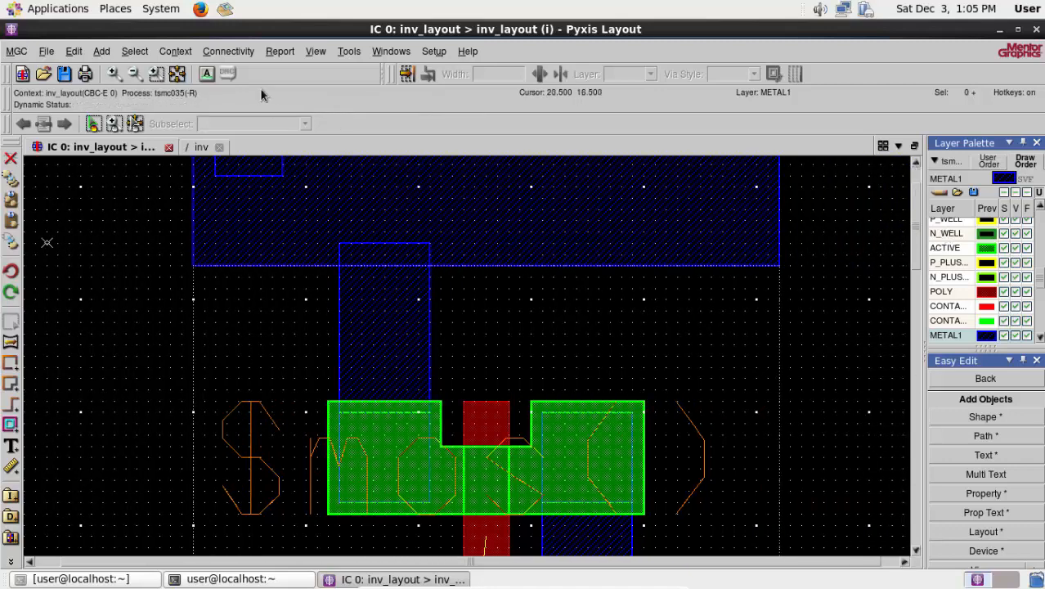
{"action": "left_click", "coordinate": [179, 75]}
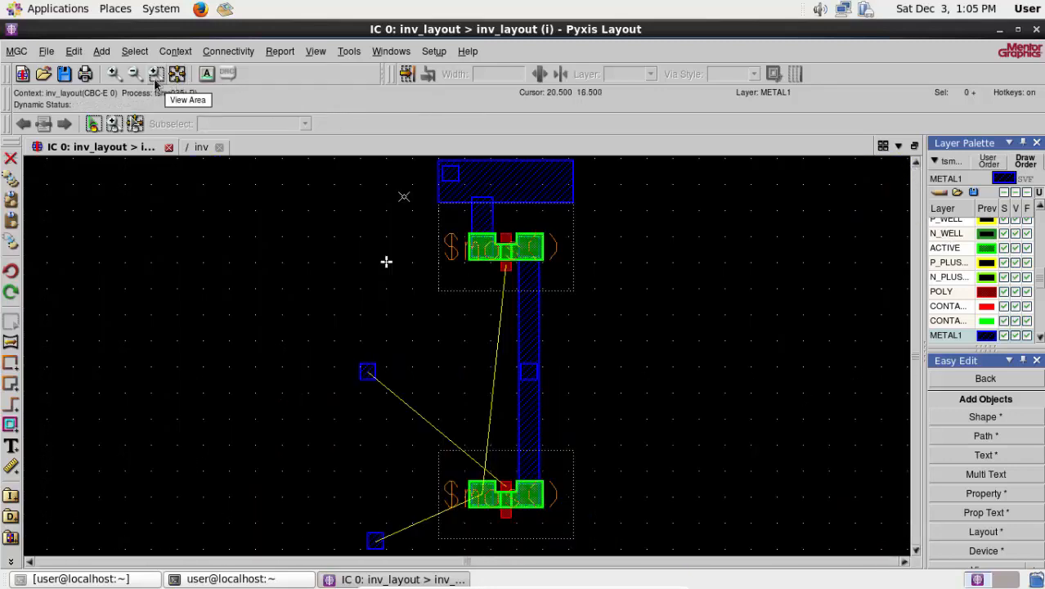
{"action": "left_click", "coordinate": [155, 75]}
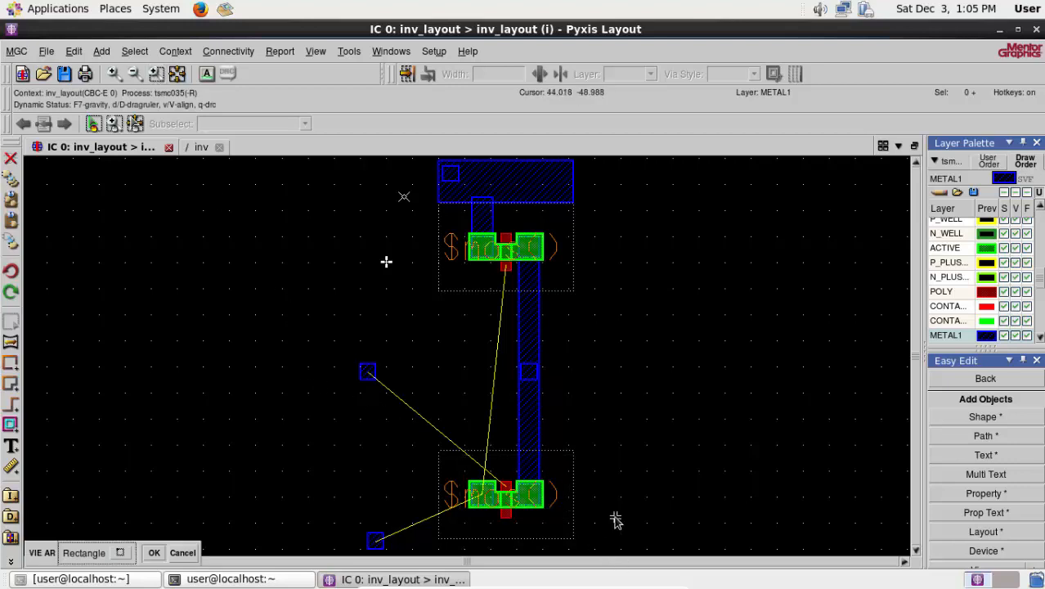
{"action": "left_click_drag", "start_coordinate": [419, 434], "coordinate": [636, 553]}
{"action": "left_click", "coordinate": [950, 335]}
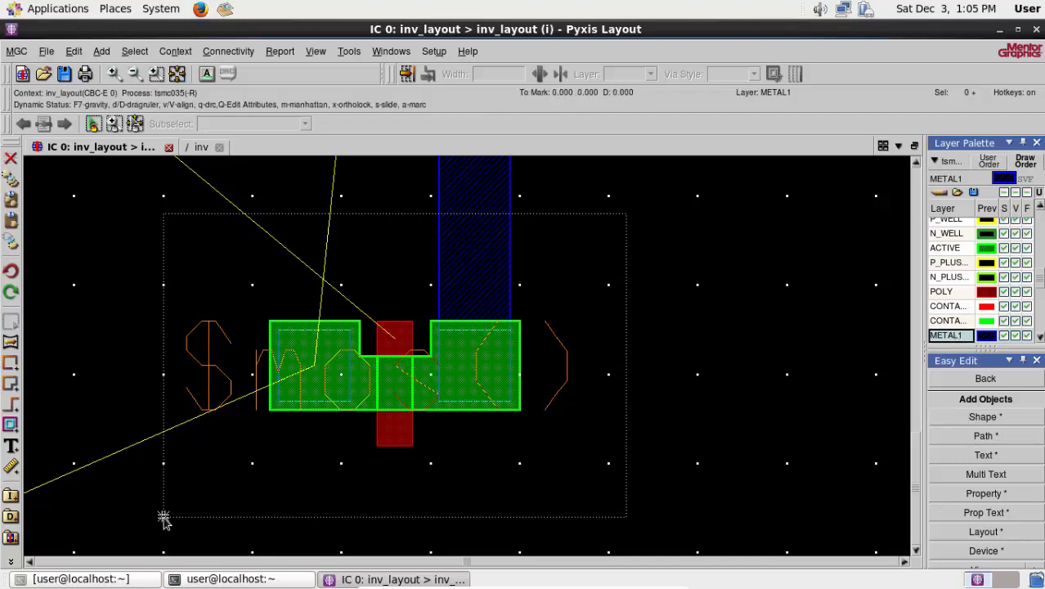
{"action": "key", "text": "d"}
{"action": "left_click", "coordinate": [626, 517]}
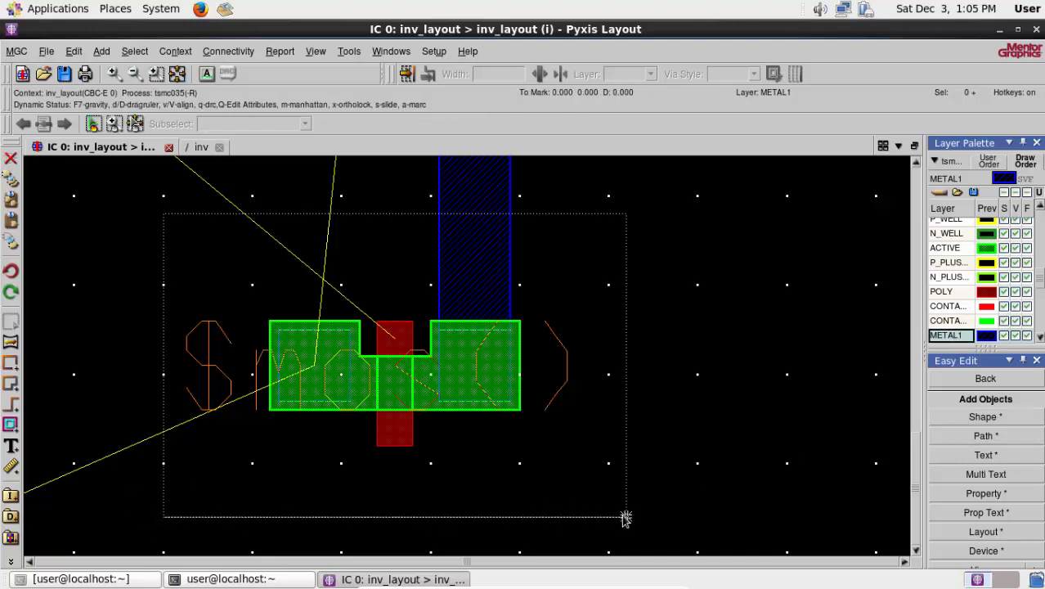
{"action": "scroll", "coordinate": [625, 521], "scroll_direction": "down", "scroll_amount": 2}
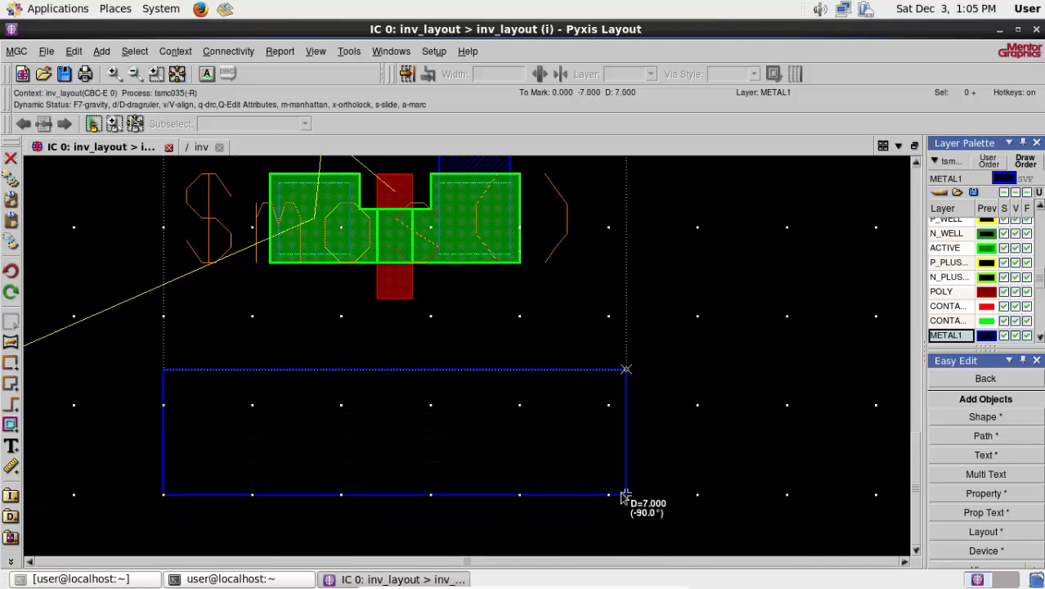
{"action": "left_click", "coordinate": [626, 512]}
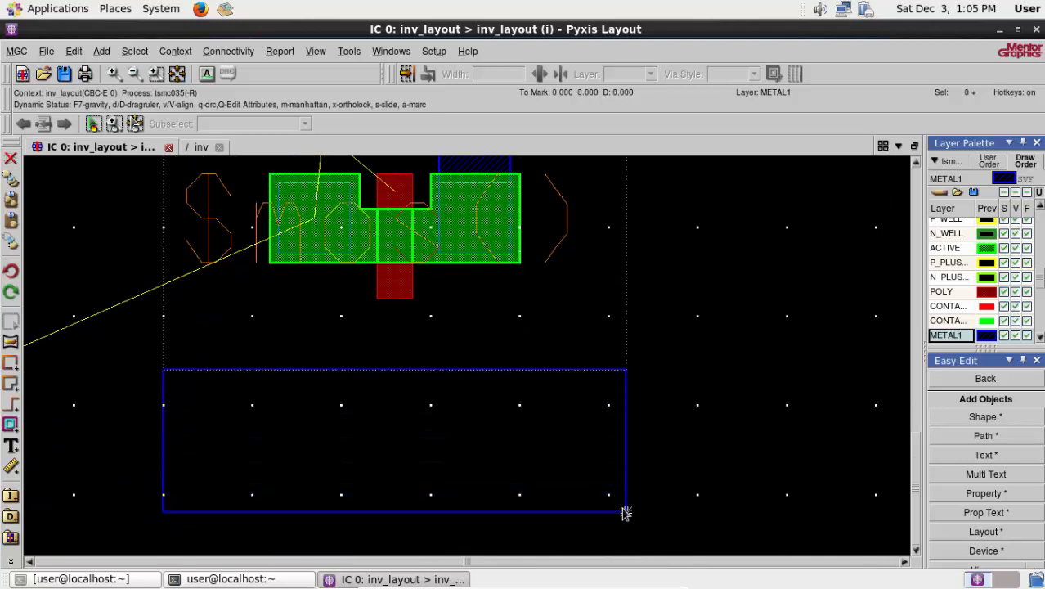
{"action": "right_click", "coordinate": [715, 396]}
{"action": "mouse_move", "coordinate": [757, 506]}
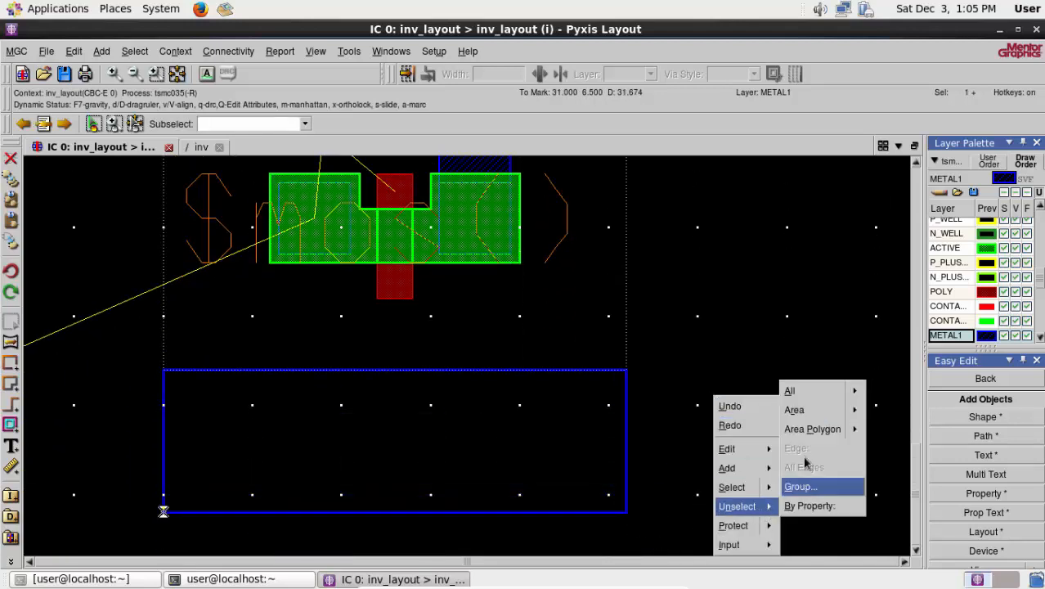
{"action": "left_click", "coordinate": [806, 396]}
- Move the unplaced port beside the lower transistor inside the left end of the METAL1 ground rail
{"action": "left_click", "coordinate": [181, 73]}
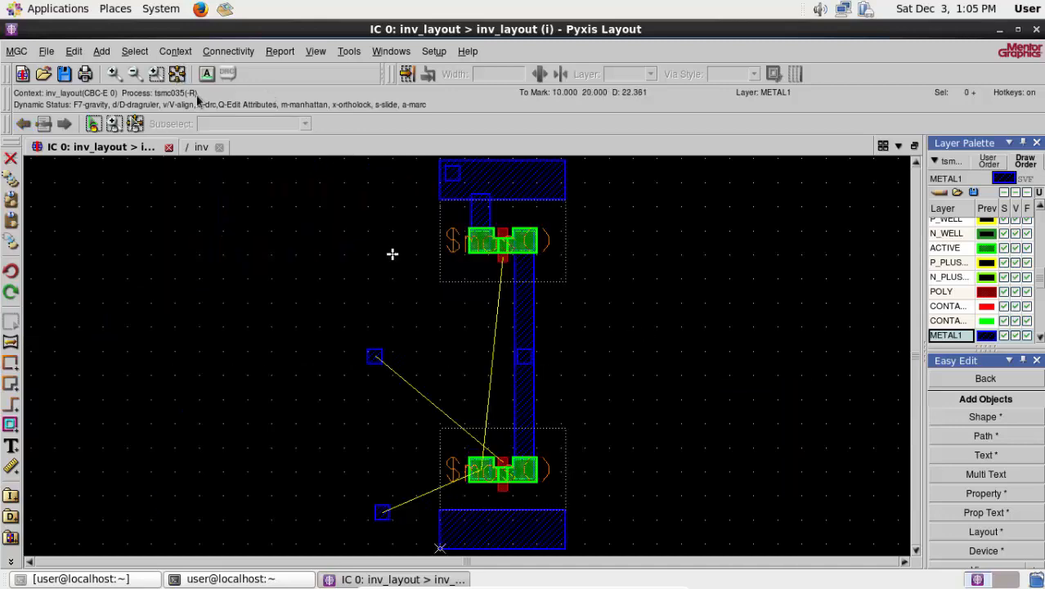
{"action": "scroll", "coordinate": [407, 539], "scroll_direction": "up", "scroll_amount": 3}
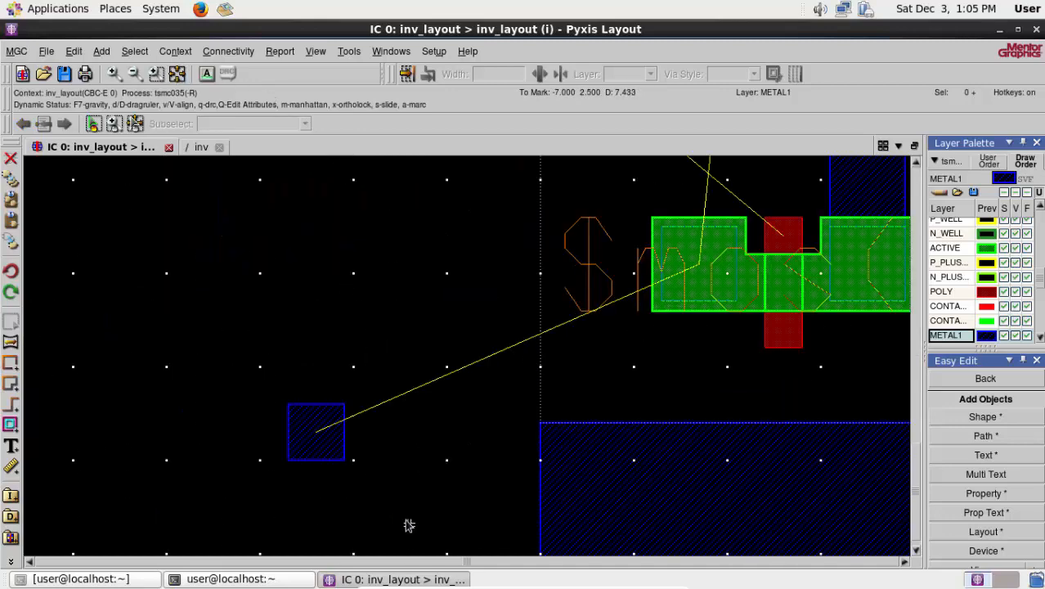
{"action": "left_click", "coordinate": [343, 461]}
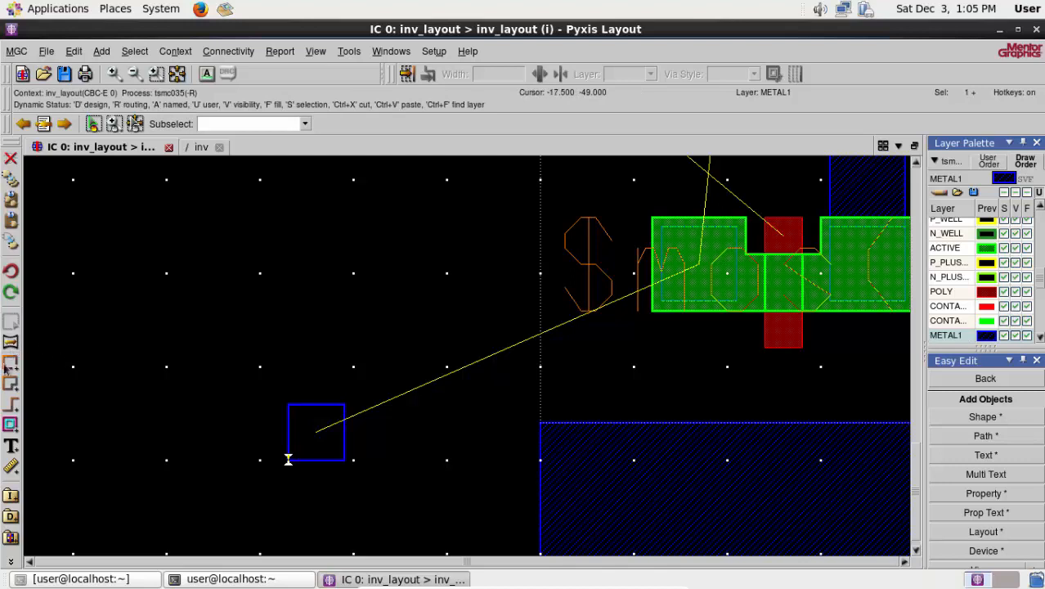
{"action": "left_click", "coordinate": [10, 242]}
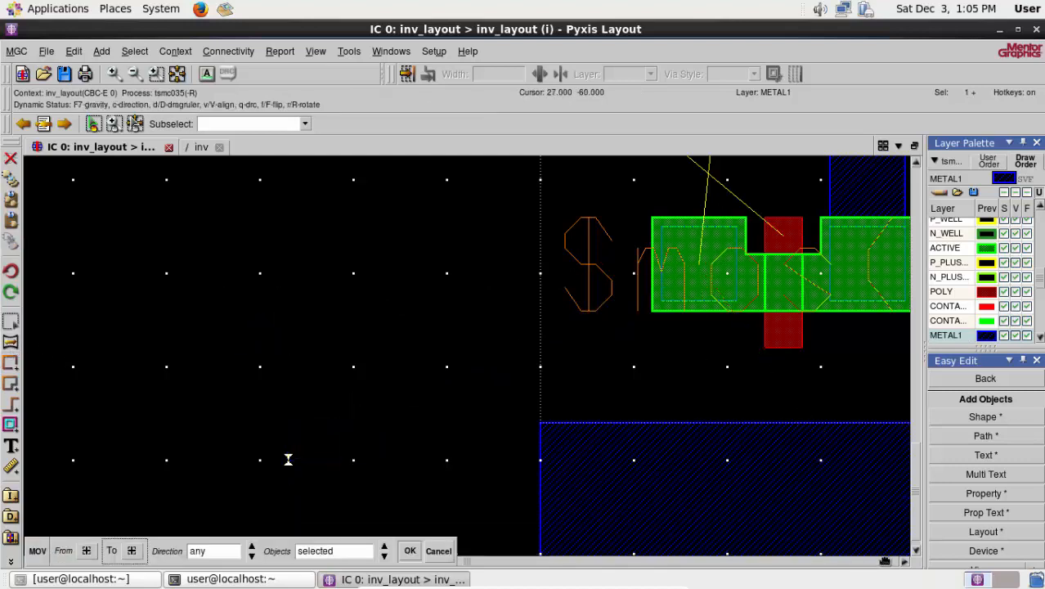
{"action": "left_click", "coordinate": [905, 563]}
{"action": "left_click", "coordinate": [904, 562]}
{"action": "left_click", "coordinate": [904, 563]}
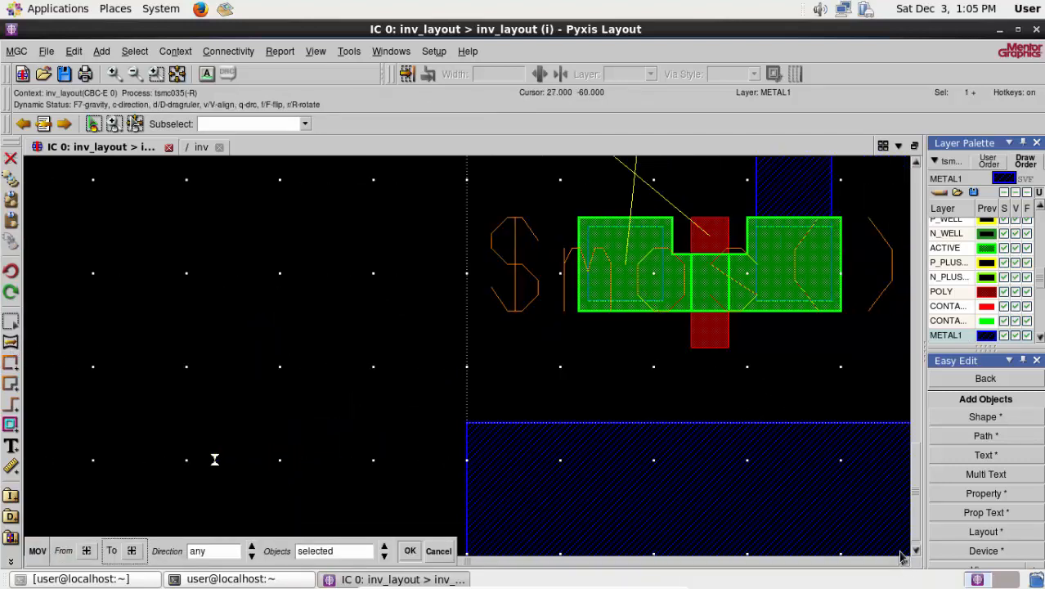
{"action": "left_click", "coordinate": [916, 552]}
{"action": "left_click", "coordinate": [917, 552]}
{"action": "left_click", "coordinate": [916, 552]}
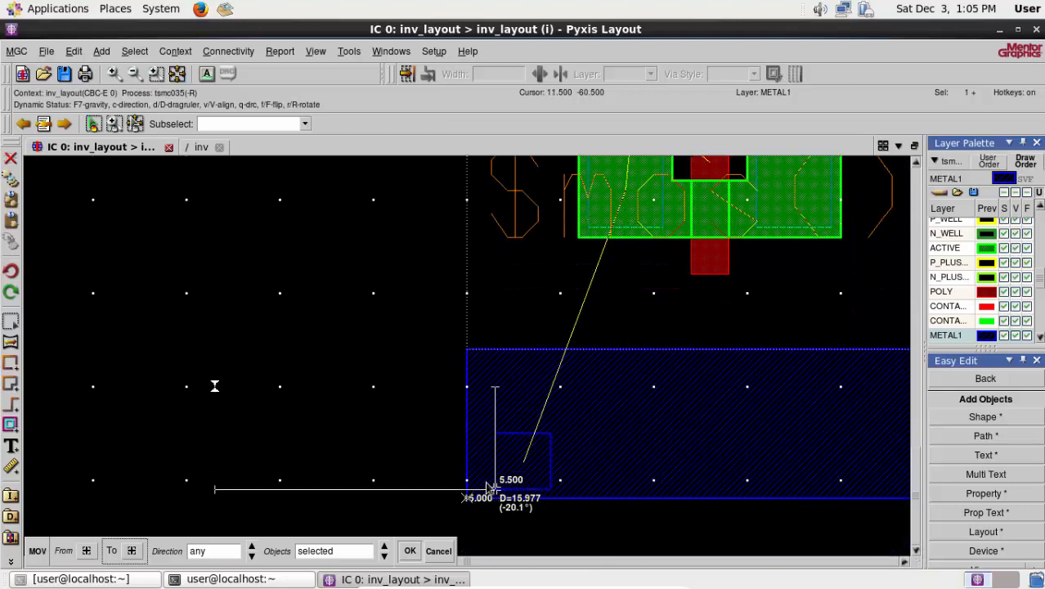
{"action": "left_click", "coordinate": [485, 480]}
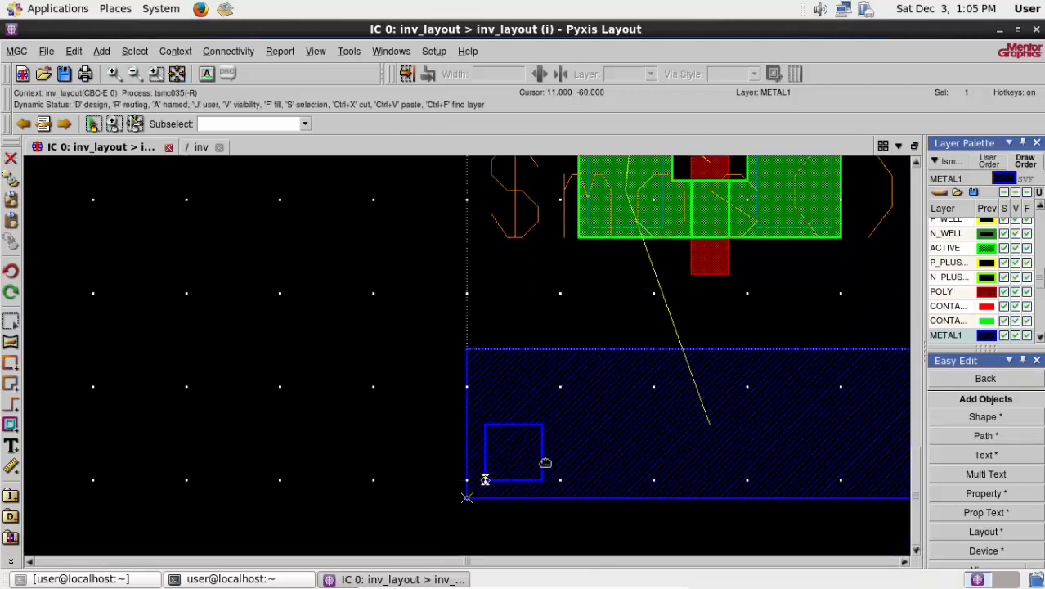
- Draw a METAL1 strip about 4 by 11.5 from the lower transistor's left source/drain metal area down into the ground rail, and deselect everything
{"action": "left_click", "coordinate": [915, 164]}
{"action": "left_click", "coordinate": [916, 164]}
{"action": "left_click", "coordinate": [916, 165]}
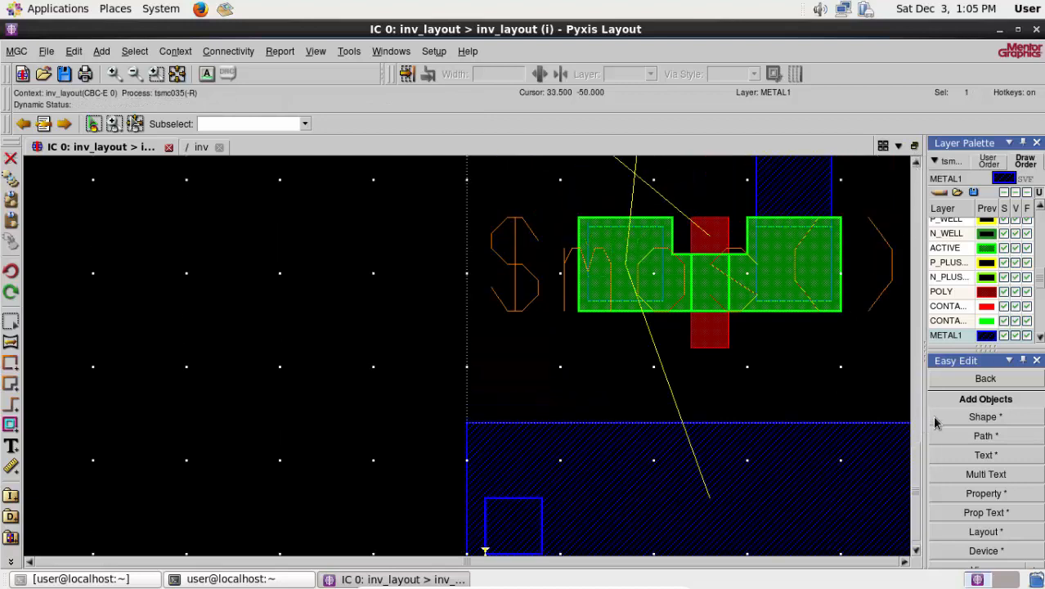
{"action": "left_click_drag", "start_coordinate": [588, 225], "coordinate": [663, 430]}
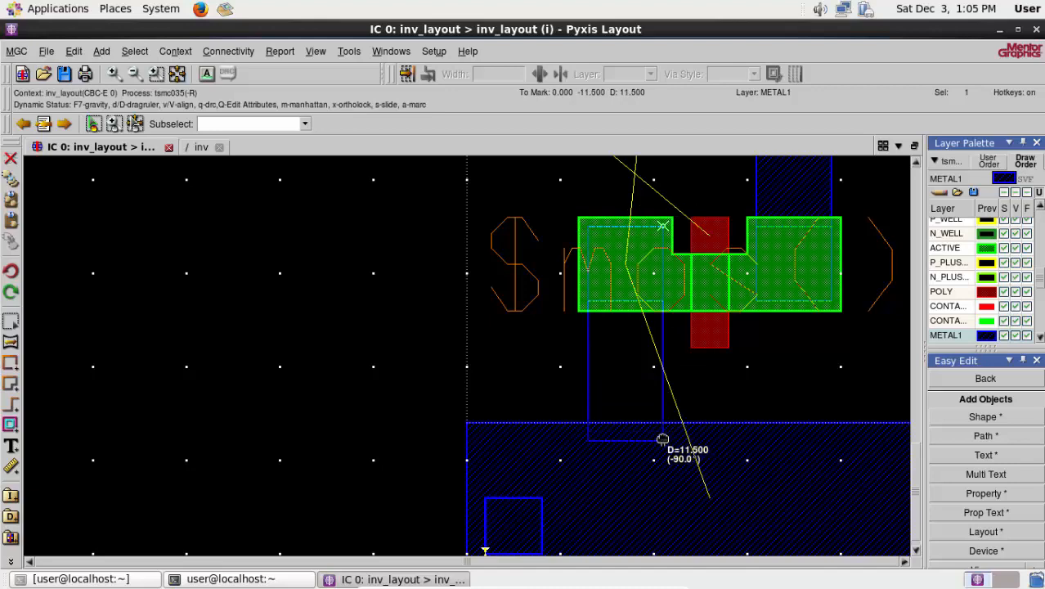
{"action": "scroll", "coordinate": [663, 436], "scroll_direction": "up", "scroll_amount": 3}
{"action": "left_click", "coordinate": [659, 443]}
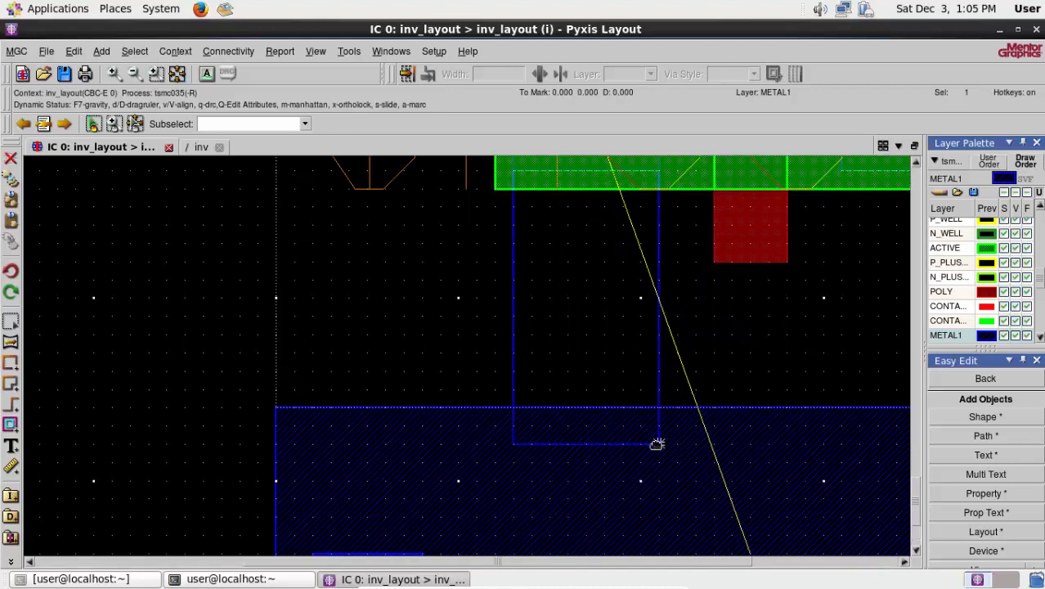
{"action": "right_click", "coordinate": [184, 318]}
{"action": "mouse_move", "coordinate": [214, 429]}
{"action": "left_click", "coordinate": [262, 434]}
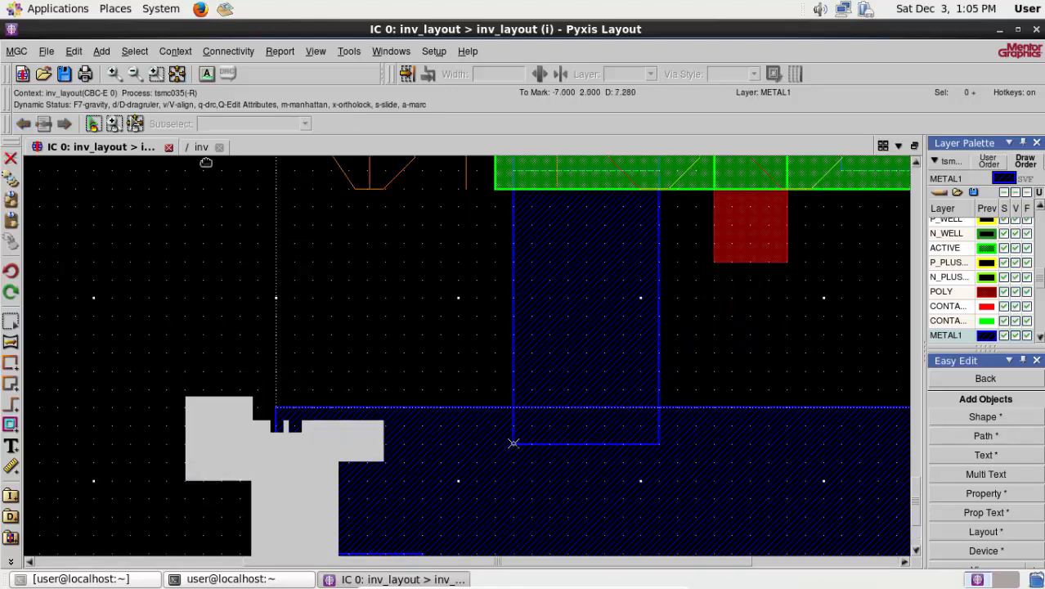
- Draw 2-wide POLY strips from the lower transistor's gate upward and then about 15 left toward the input port, and deselect them
{"action": "left_click", "coordinate": [178, 75]}
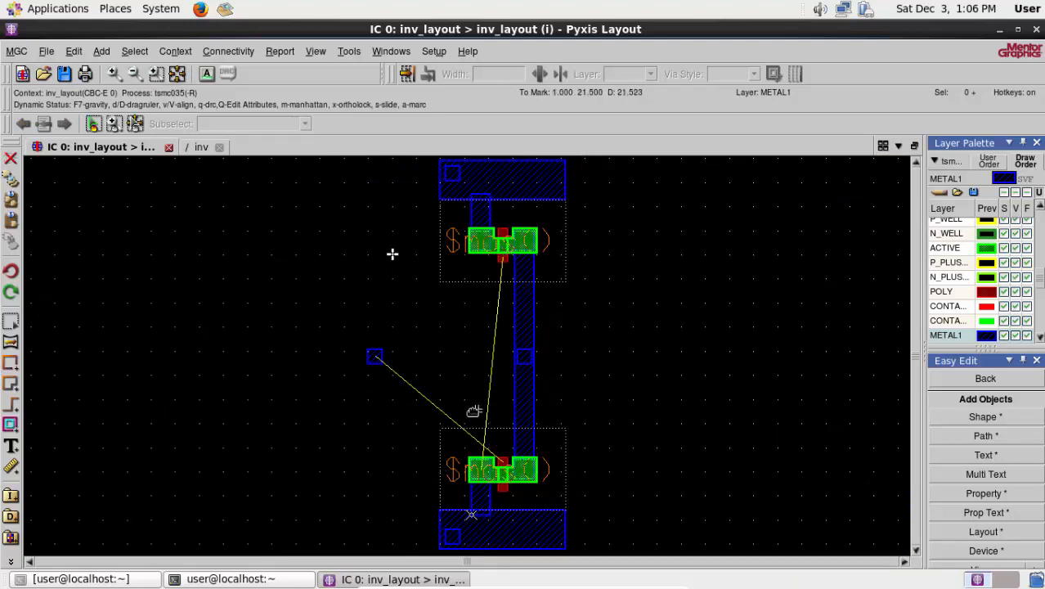
{"action": "scroll", "coordinate": [469, 412], "scroll_direction": "up", "scroll_amount": 1}
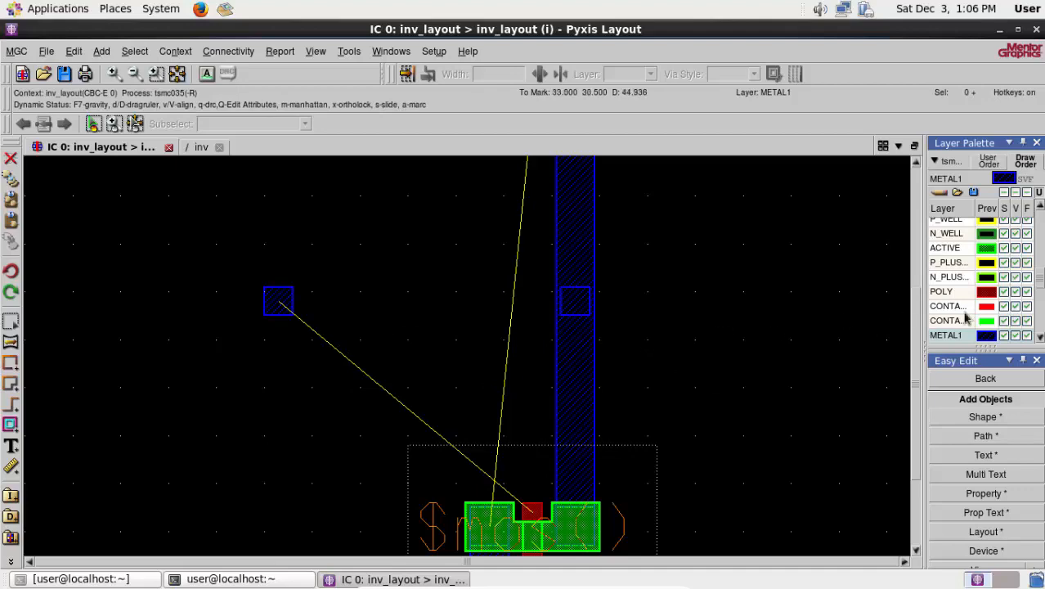
{"action": "left_click", "coordinate": [944, 292]}
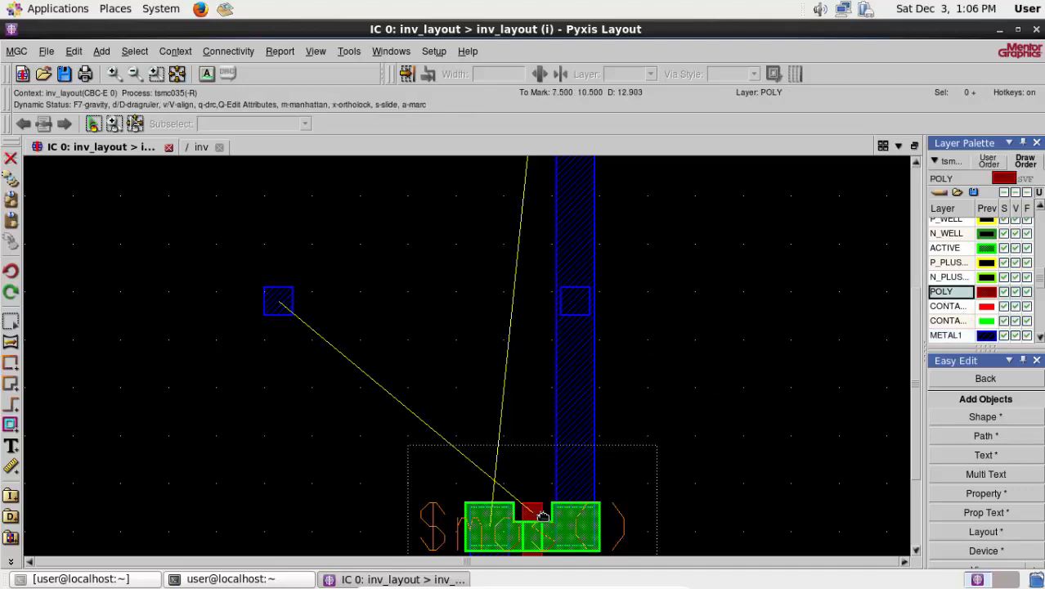
{"action": "scroll", "coordinate": [542, 516], "scroll_direction": "up", "scroll_amount": 2}
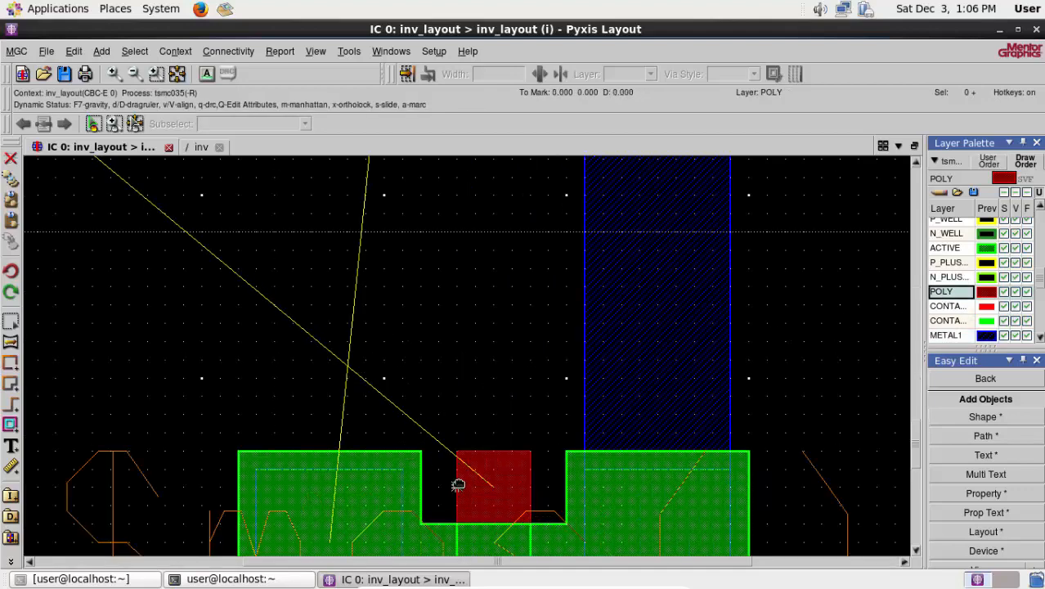
{"action": "left_click_drag", "start_coordinate": [529, 485], "coordinate": [179, 398]}
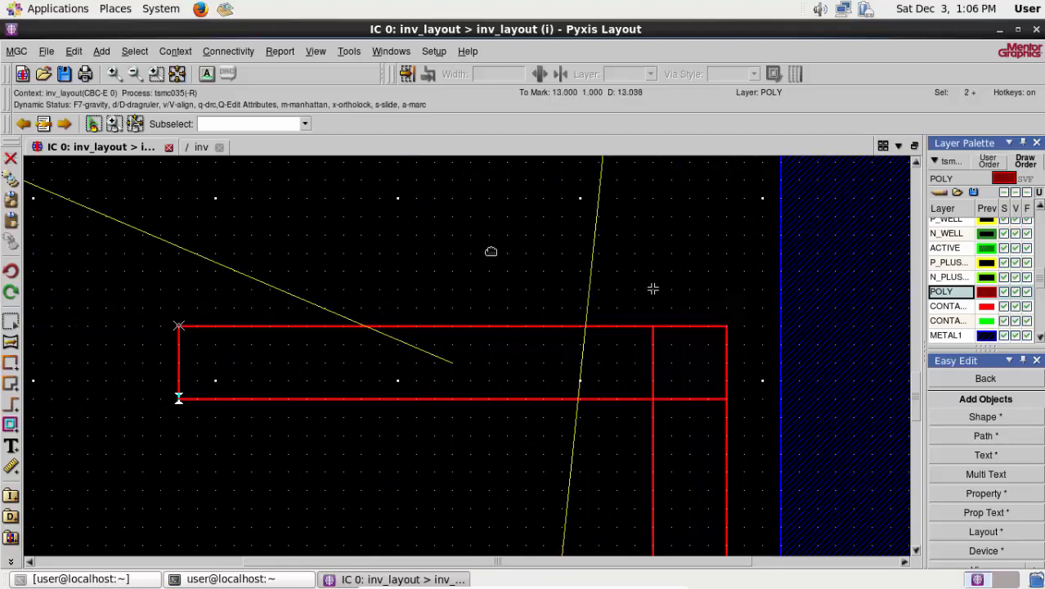
{"action": "right_click", "coordinate": [199, 220]}
{"action": "mouse_move", "coordinate": [222, 329]}
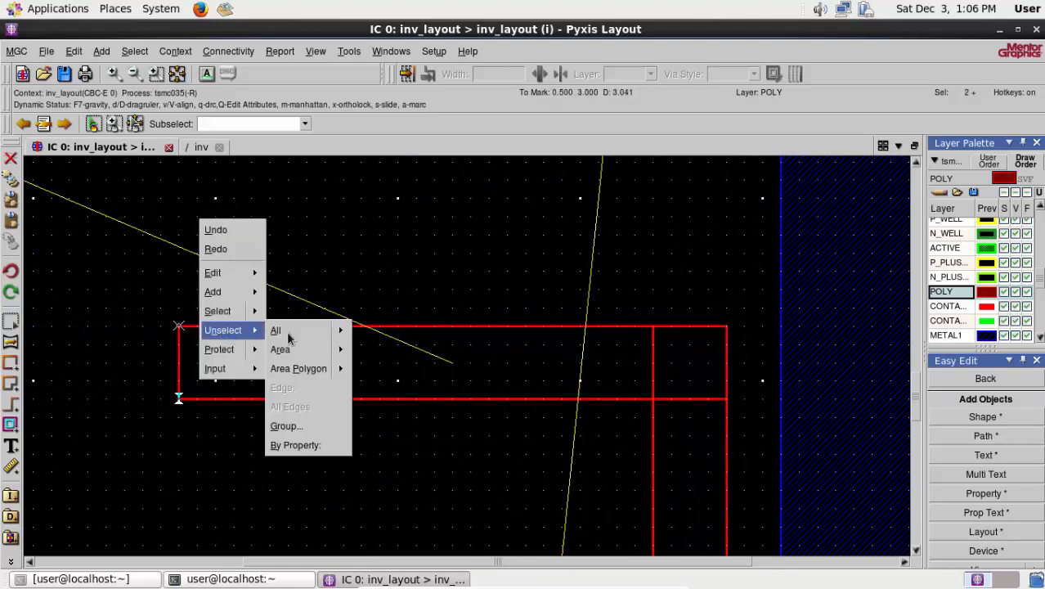
{"action": "left_click", "coordinate": [282, 331]}
- Draw a 6 by 6 POLY square centred on the left end of the horizontal POLY strip and deselect it
{"action": "scroll", "coordinate": [167, 399], "scroll_direction": "down", "scroll_amount": 3}
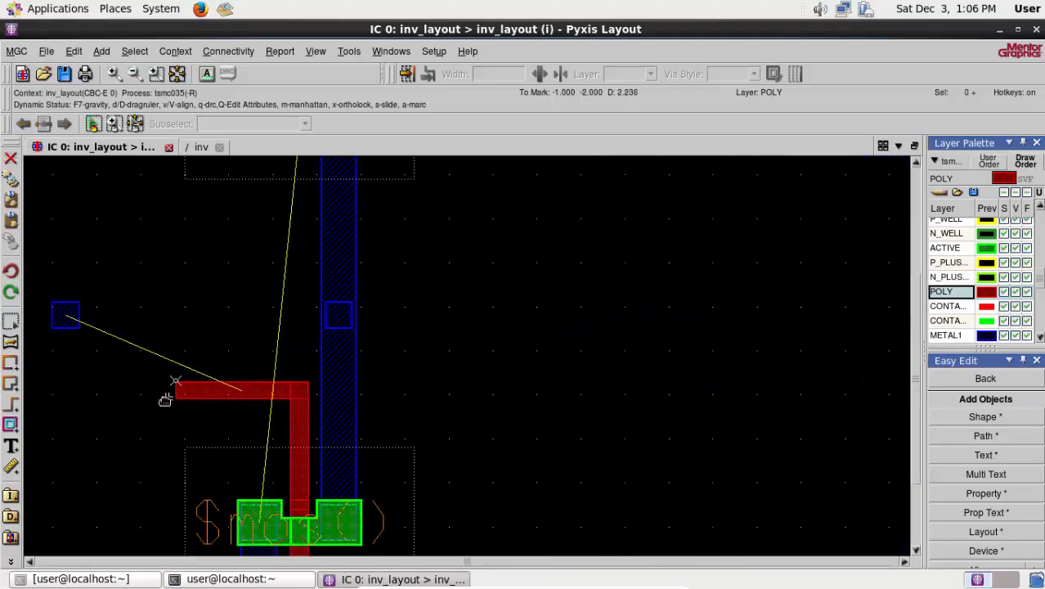
{"action": "scroll", "coordinate": [97, 395], "scroll_direction": "up", "scroll_amount": 2}
{"action": "scroll", "coordinate": [385, 383], "scroll_direction": "up", "scroll_amount": 1}
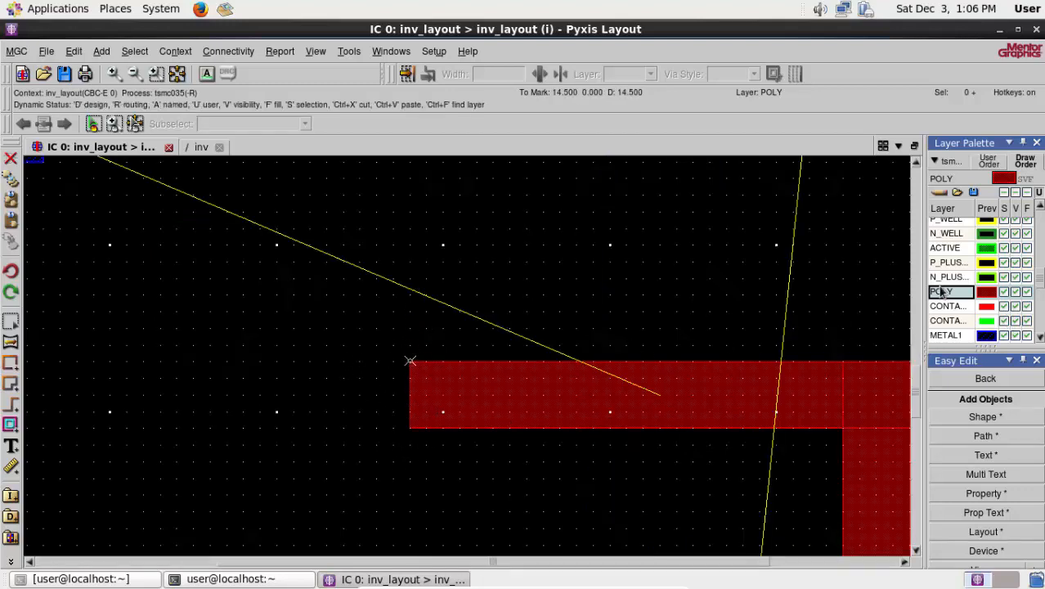
{"action": "left_click", "coordinate": [982, 417]}
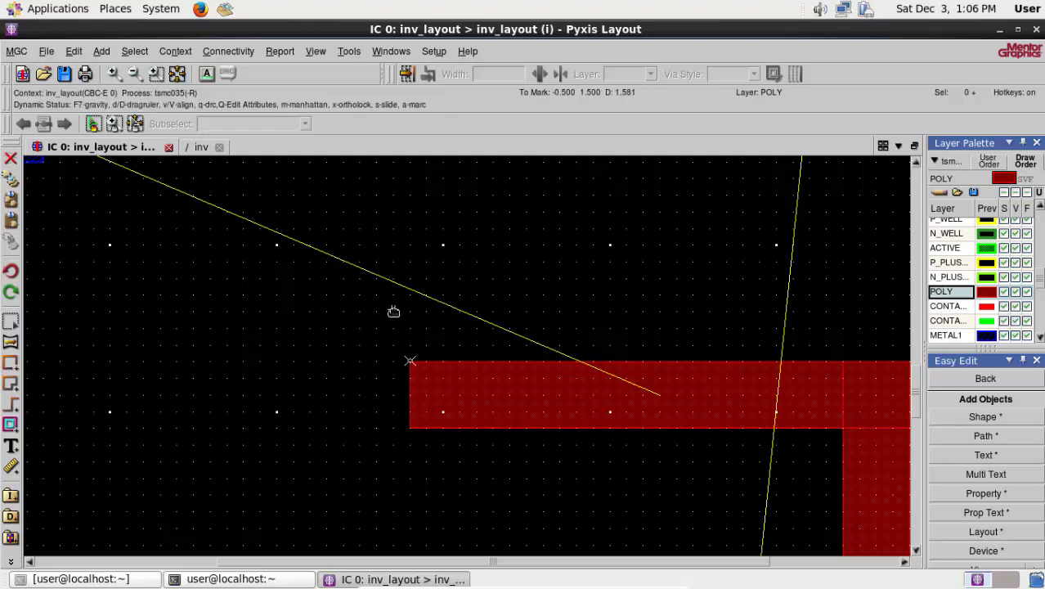
{"action": "left_click", "coordinate": [409, 394]}
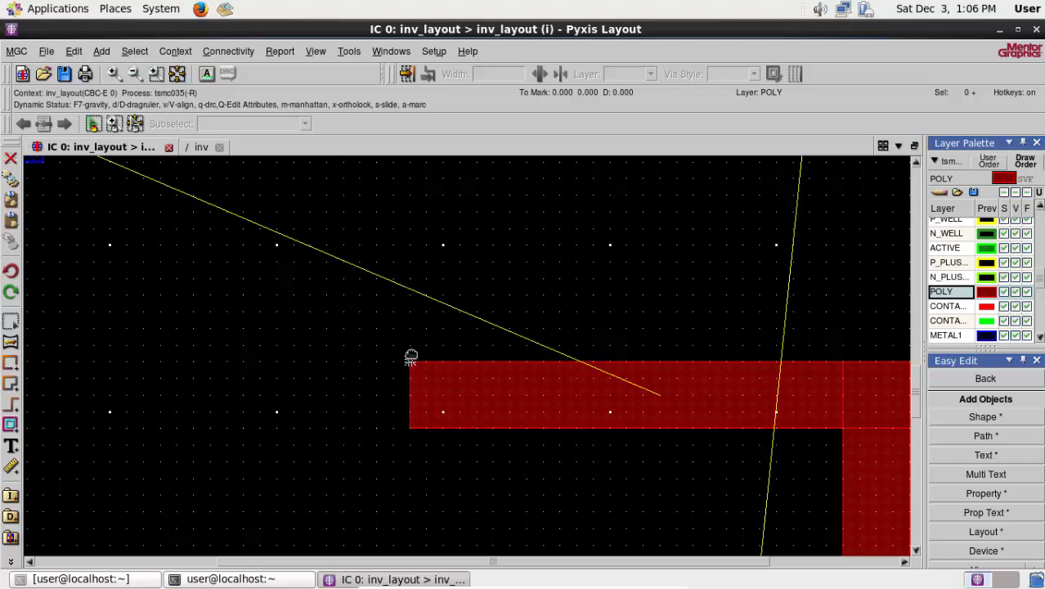
{"action": "left_click", "coordinate": [409, 293]}
{"action": "left_click", "coordinate": [410, 494]}
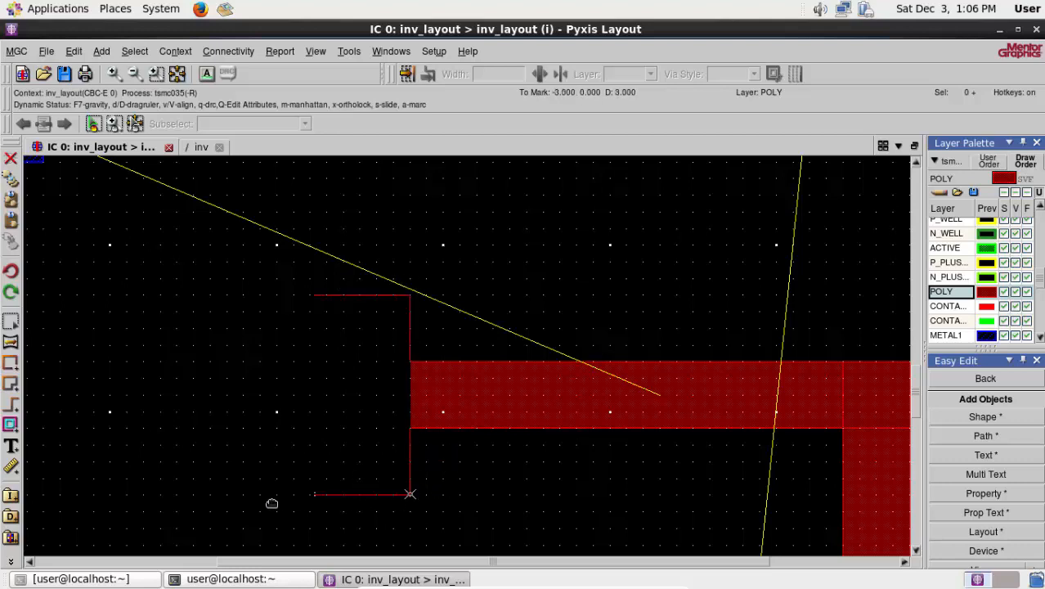
{"action": "double_click", "coordinate": [210, 494]}
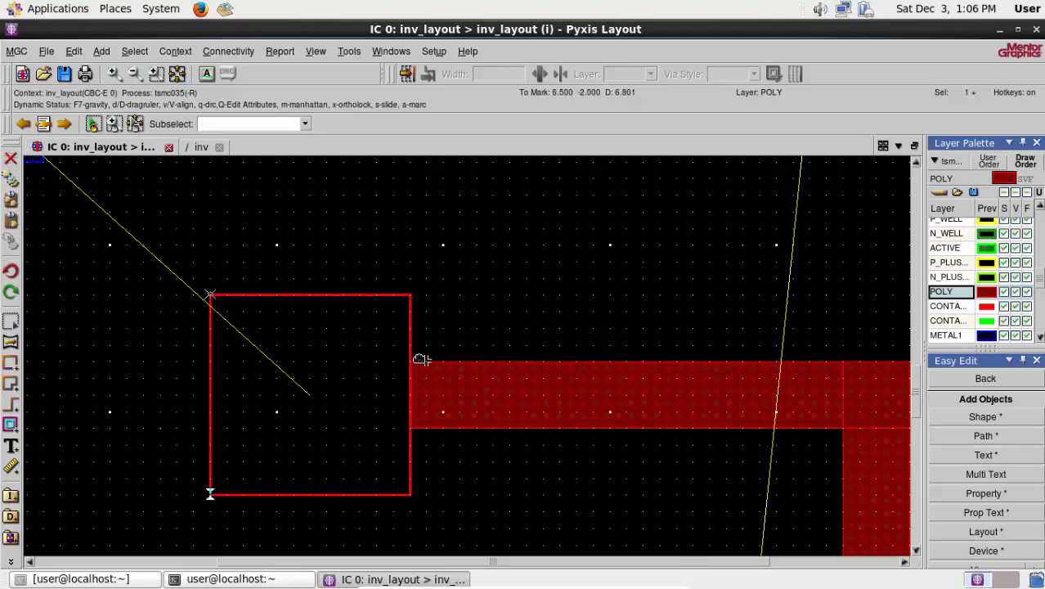
{"action": "right_click", "coordinate": [525, 323]}
{"action": "left_click", "coordinate": [601, 432]}
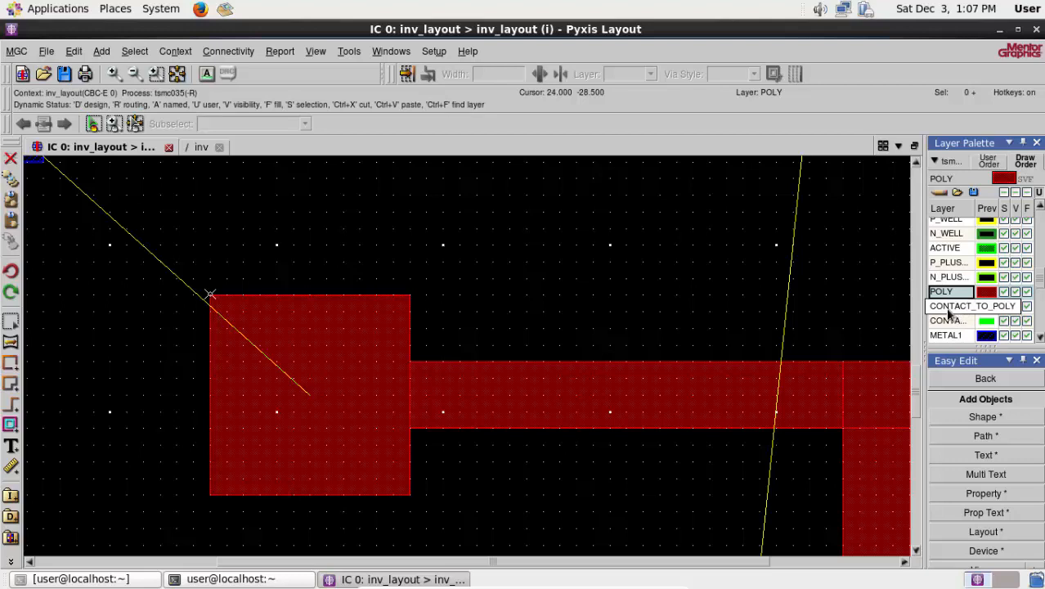
- Draw a 2 by 2 CONTACT_TO_POLY square centred inside the 6 by 6 POLY square and deselect it
{"action": "left_click", "coordinate": [948, 309]}
{"action": "left_click", "coordinate": [967, 418]}
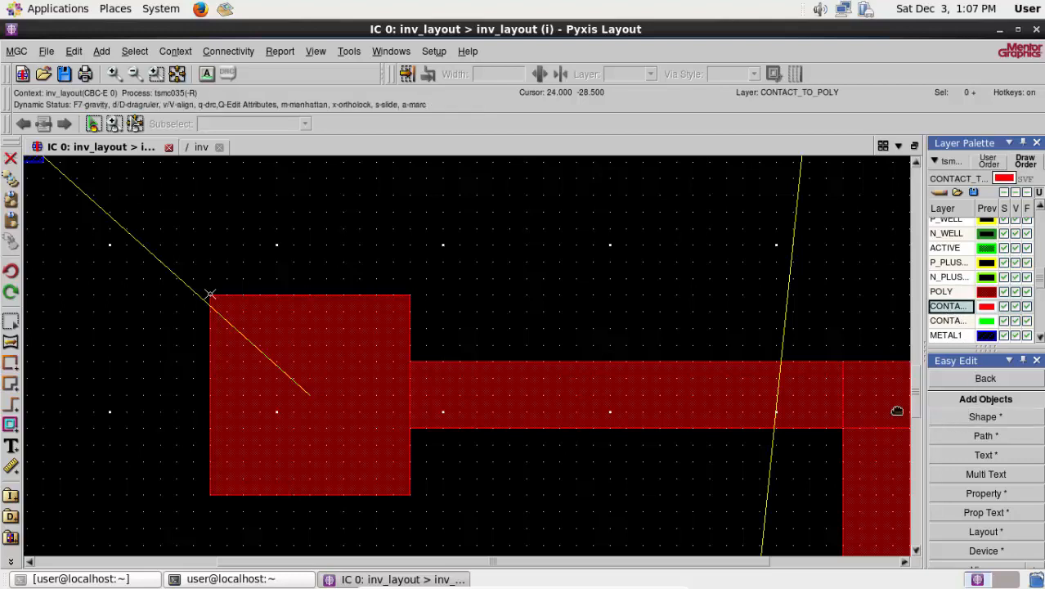
{"action": "left_click", "coordinate": [277, 361]}
{"action": "left_click", "coordinate": [342, 360]}
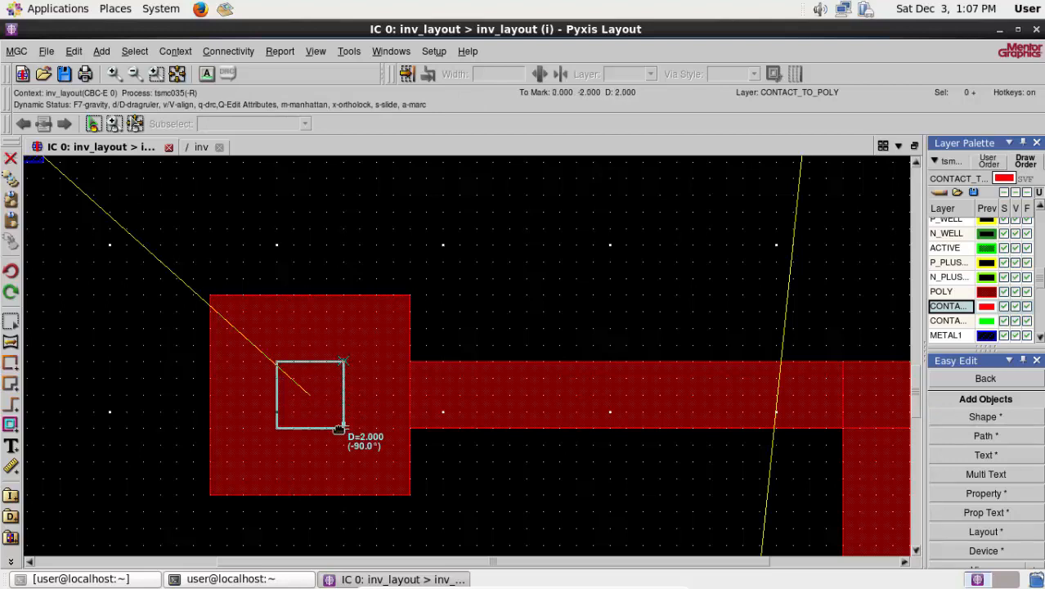
{"action": "double_click", "coordinate": [340, 427]}
{"action": "right_click", "coordinate": [493, 247]}
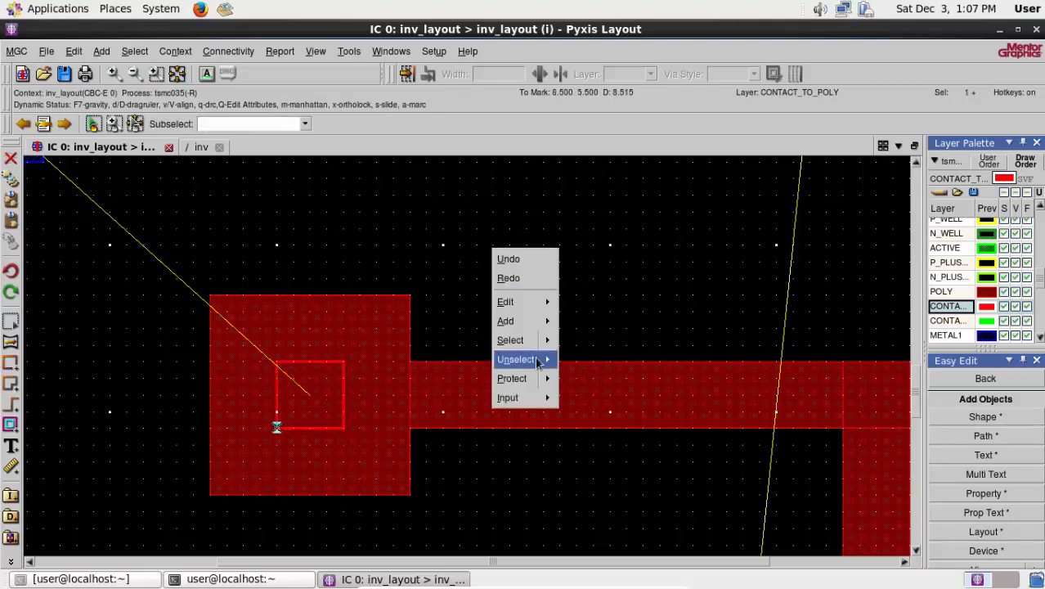
{"action": "left_click", "coordinate": [568, 360]}
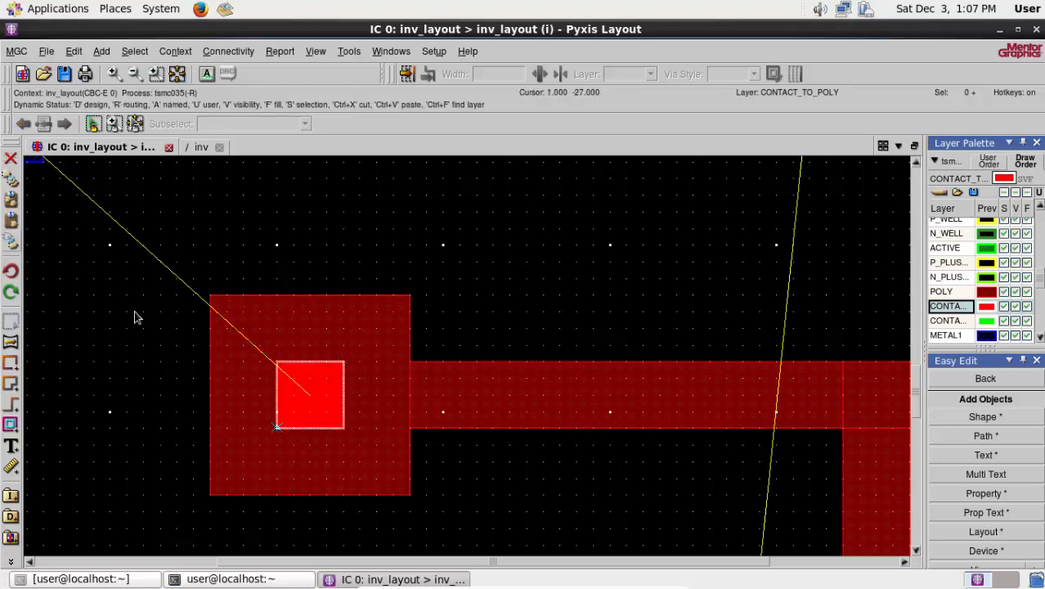
- Start an interactive METAL1 route at the centre of the poly contact and set its wire width to 4
{"action": "left_click", "coordinate": [342, 431]}
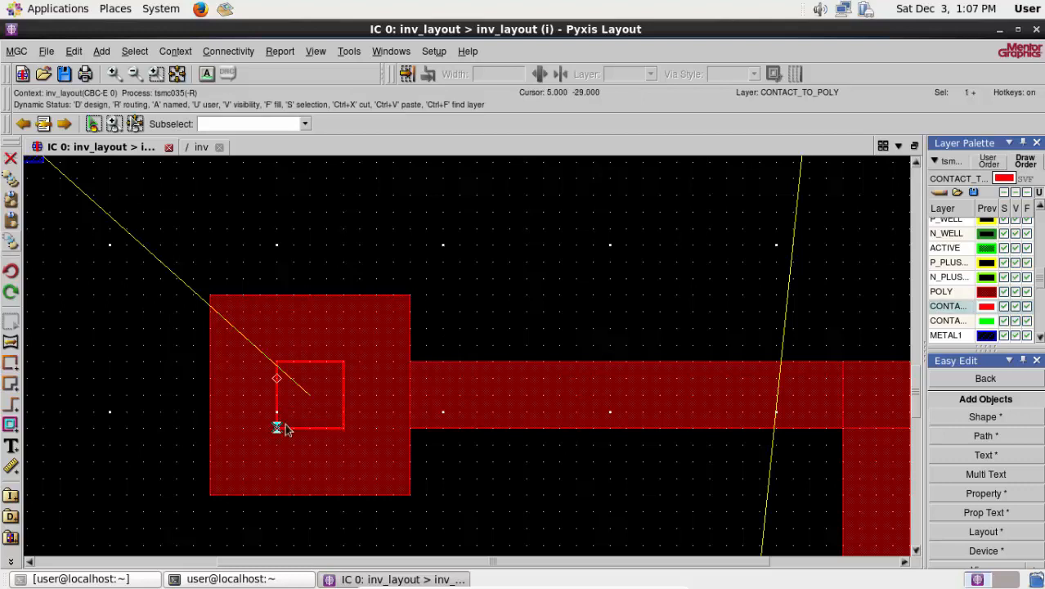
{"action": "left_click", "coordinate": [349, 51]}
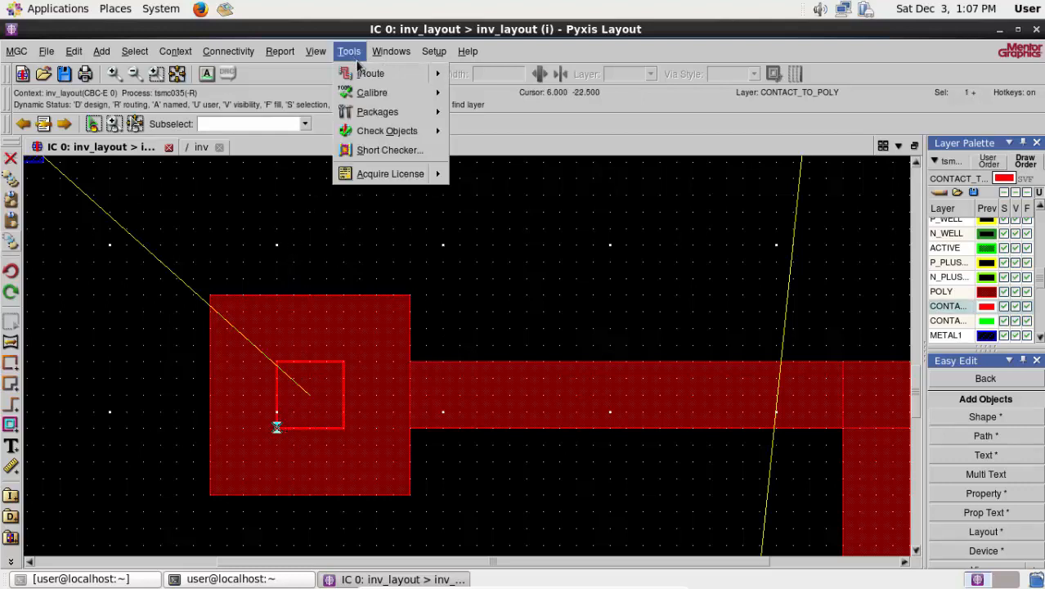
{"action": "mouse_move", "coordinate": [368, 78]}
{"action": "left_click", "coordinate": [467, 73]}
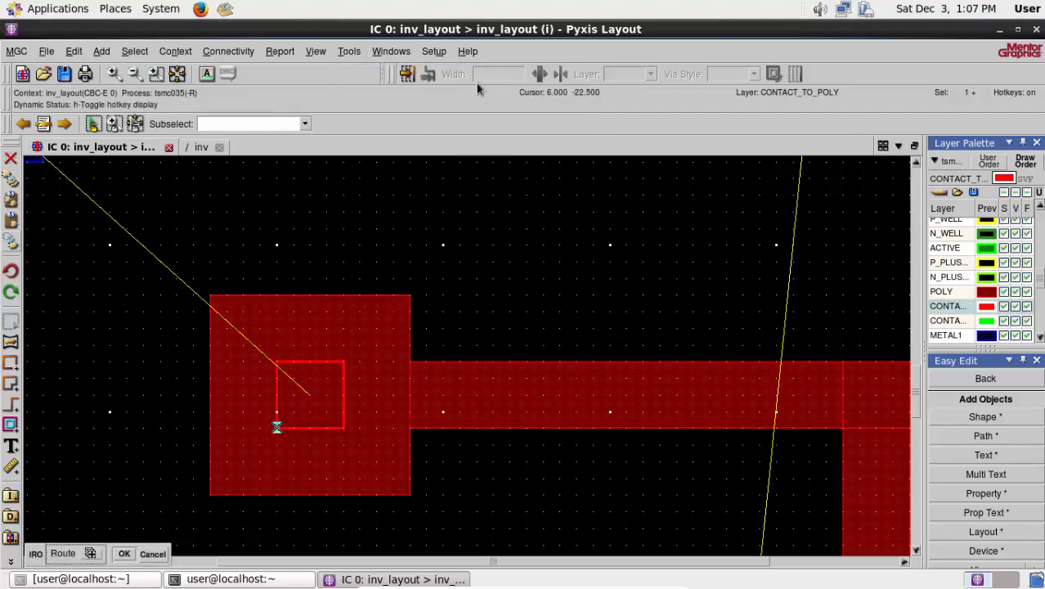
{"action": "left_click", "coordinate": [309, 397]}
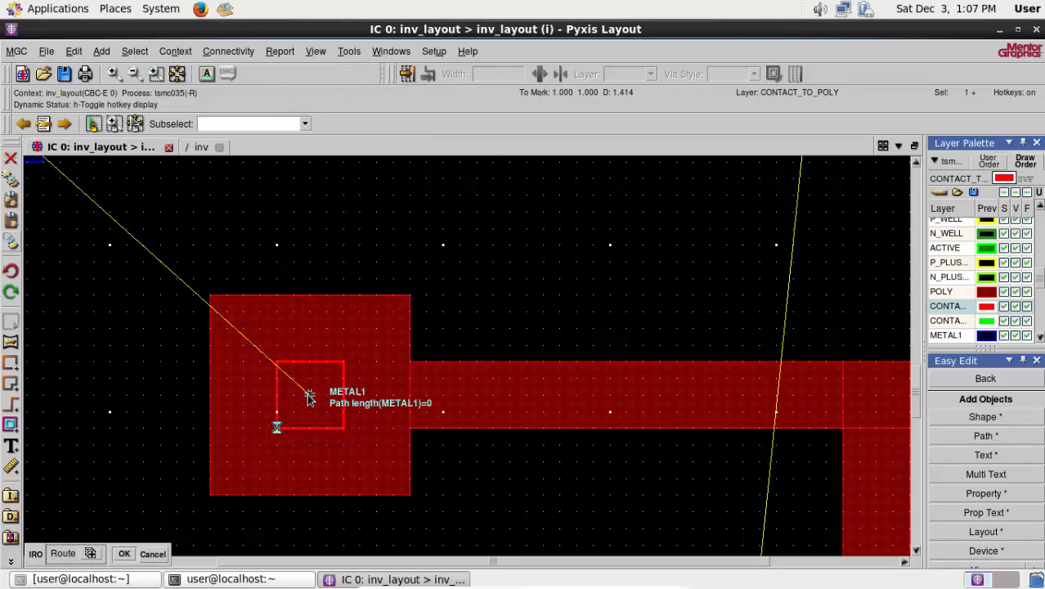
{"action": "right_click", "coordinate": [309, 398]}
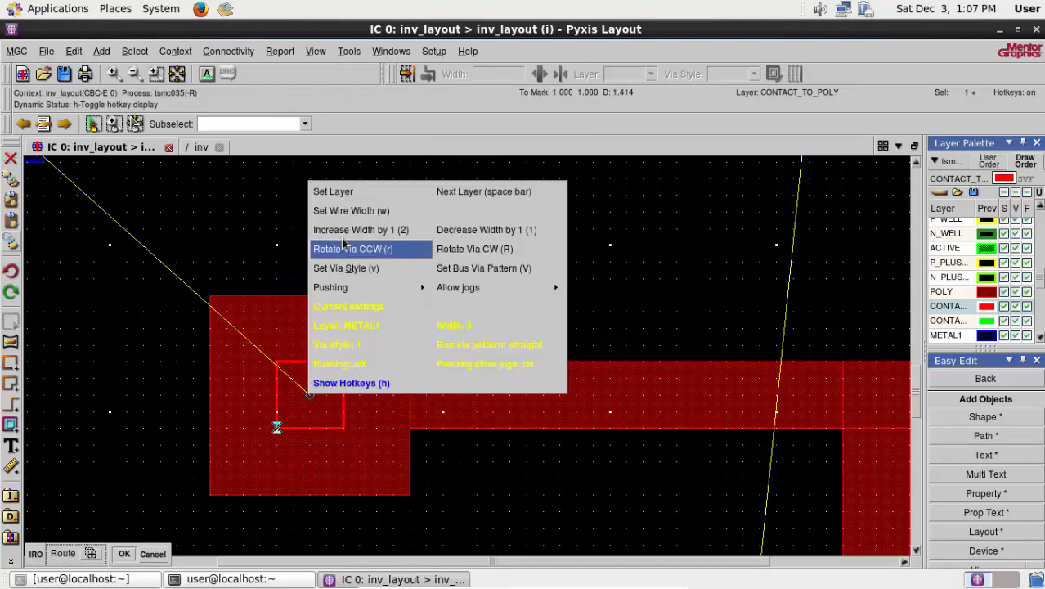
{"action": "left_click", "coordinate": [351, 210]}
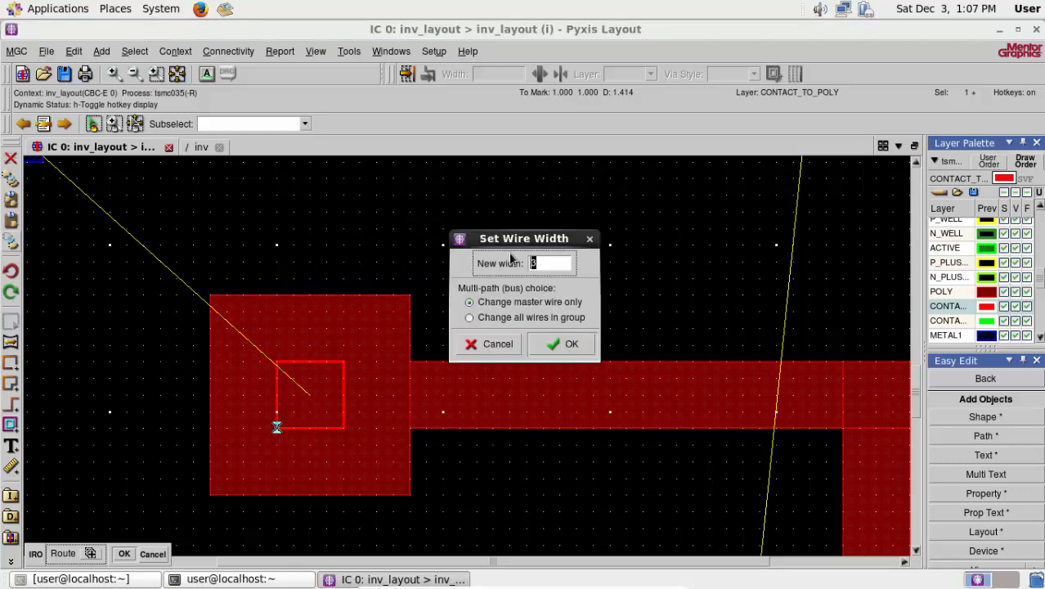
{"action": "left_click", "coordinate": [556, 344]}
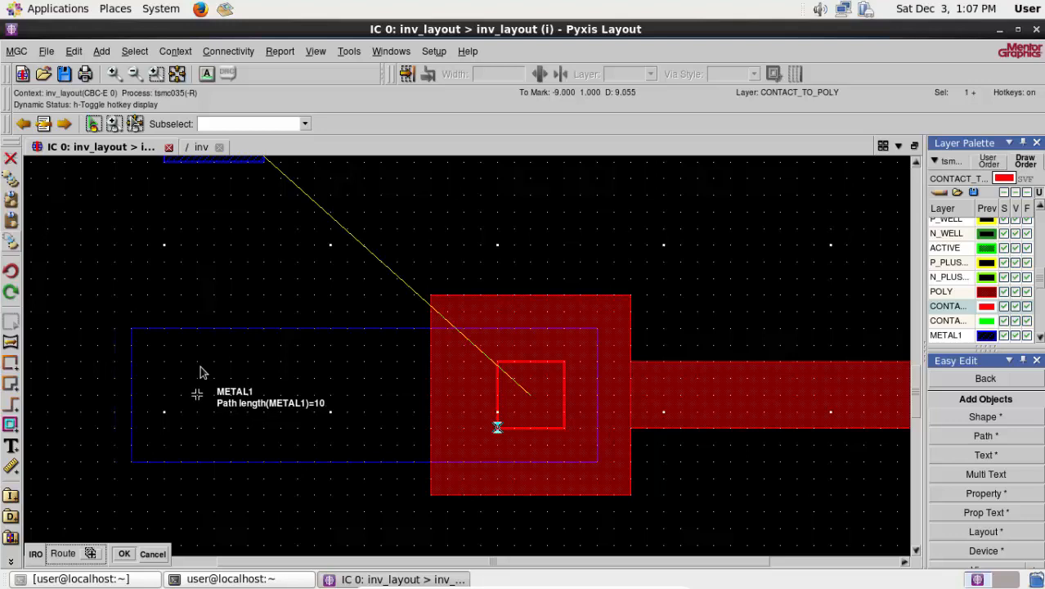
- Run the METAL1 route 10 to the left, end it with a METAL1-METAL2 via, and deselect everything
{"action": "key", "text": "space"}
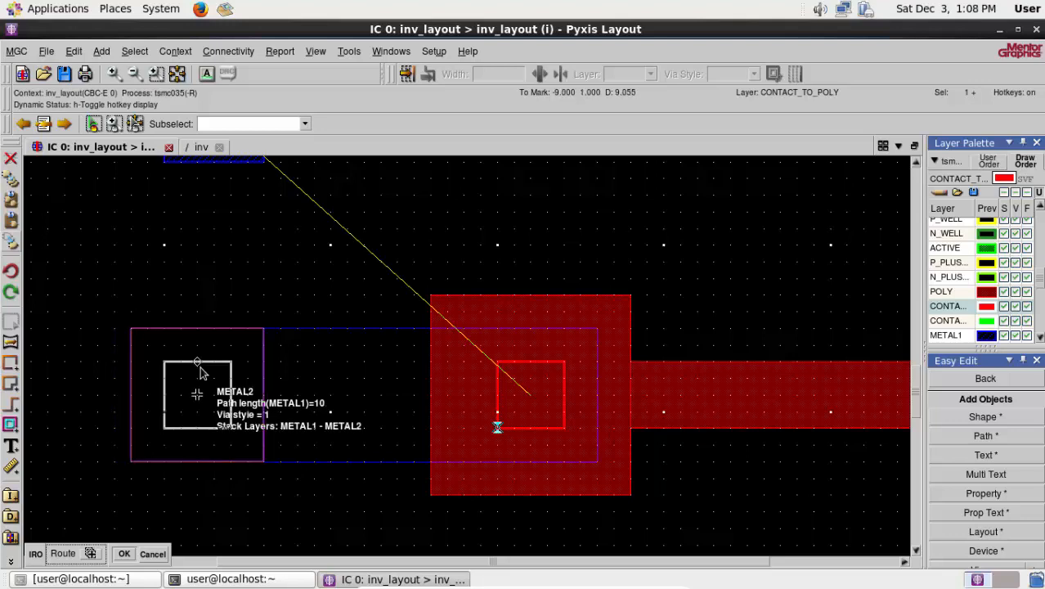
{"action": "left_click", "coordinate": [196, 394]}
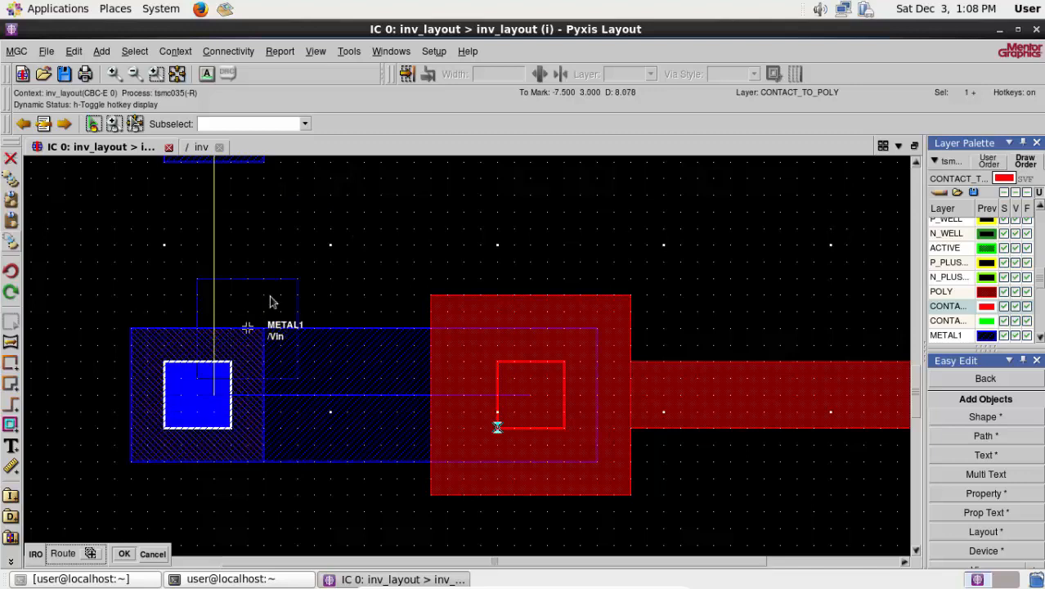
{"action": "key", "text": "Escape"}
{"action": "right_click", "coordinate": [286, 264]}
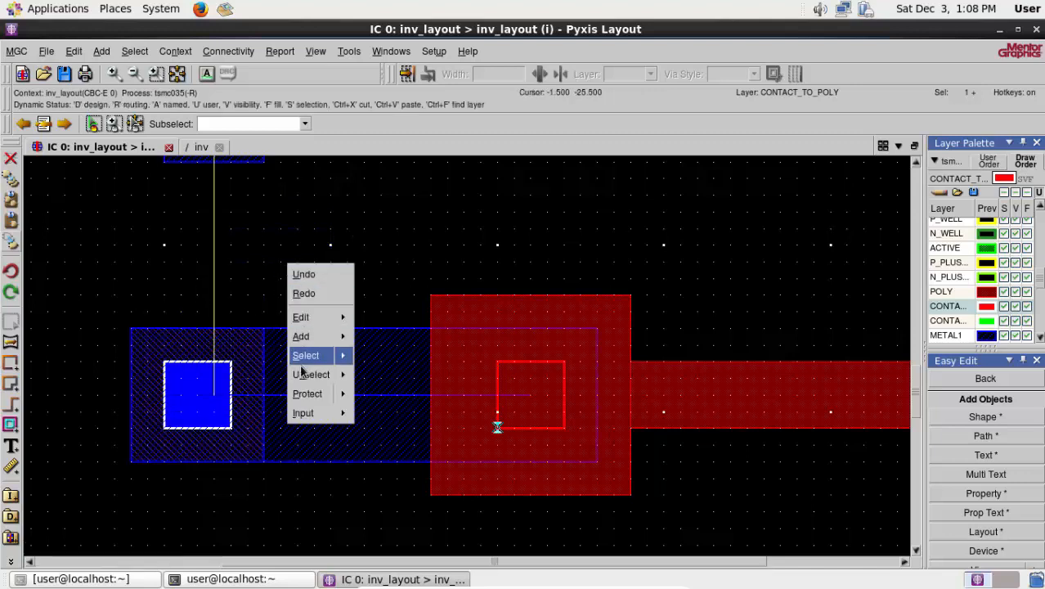
{"action": "mouse_move", "coordinate": [304, 373]}
{"action": "left_click", "coordinate": [365, 376]}
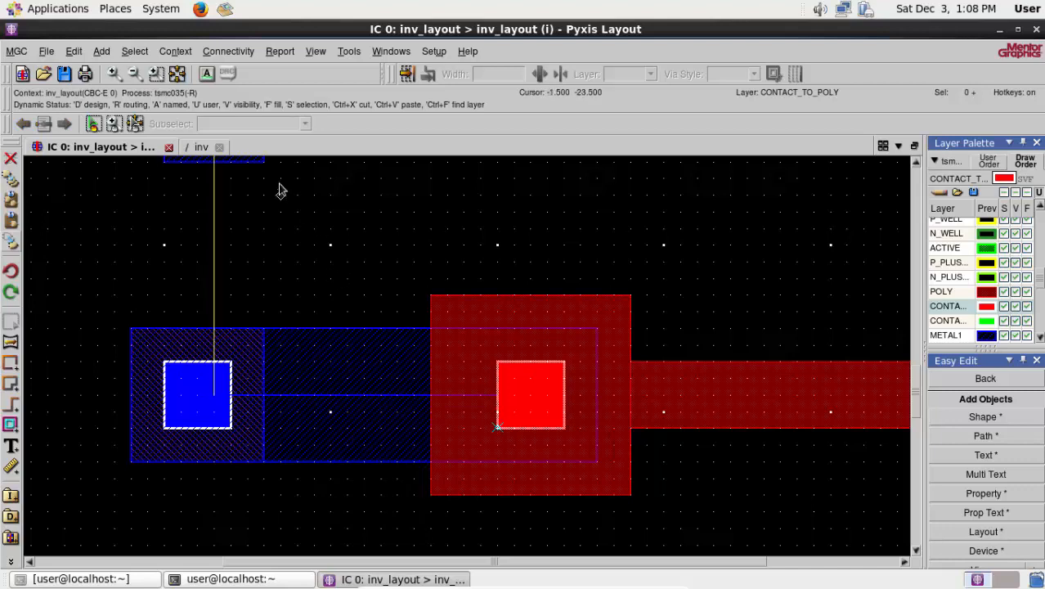
- Move the Vin port down onto the centre of the new via at the route's left end and deselect it
{"action": "left_click", "coordinate": [258, 162]}
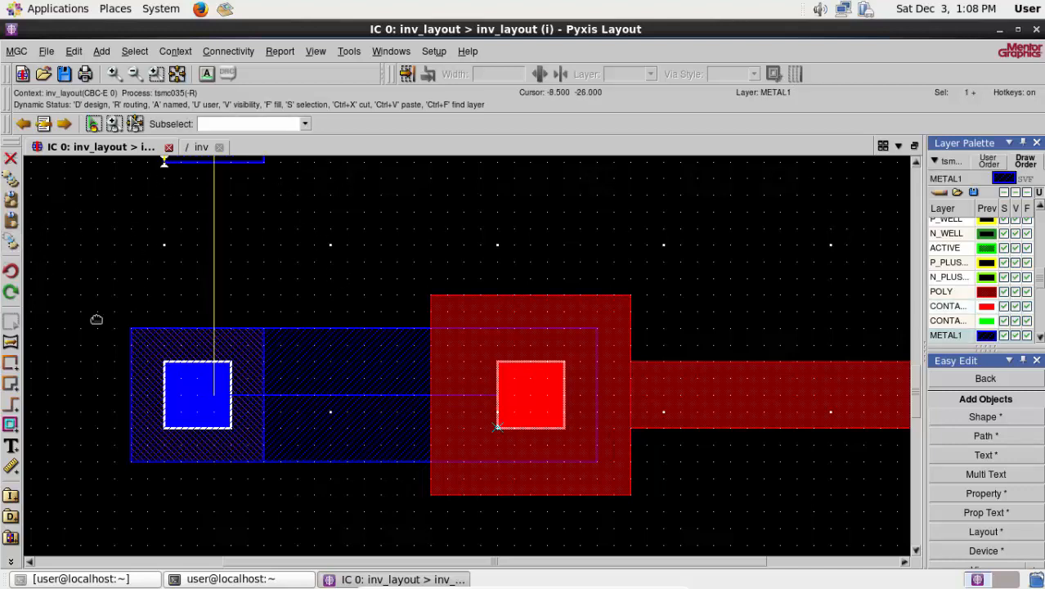
{"action": "key", "text": "m"}
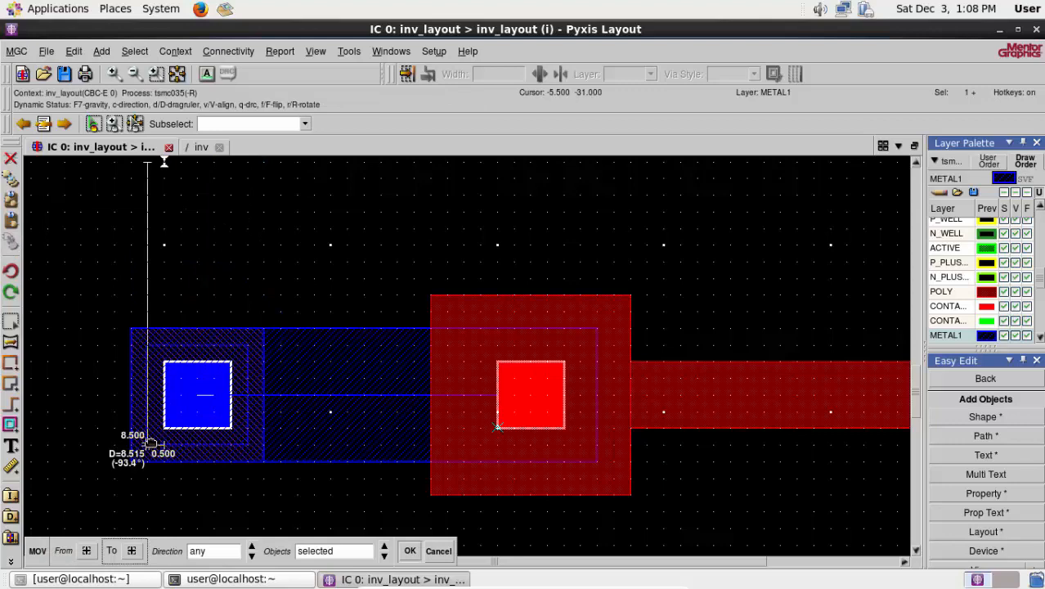
{"action": "left_click", "coordinate": [149, 442]}
{"action": "right_click", "coordinate": [148, 238]}
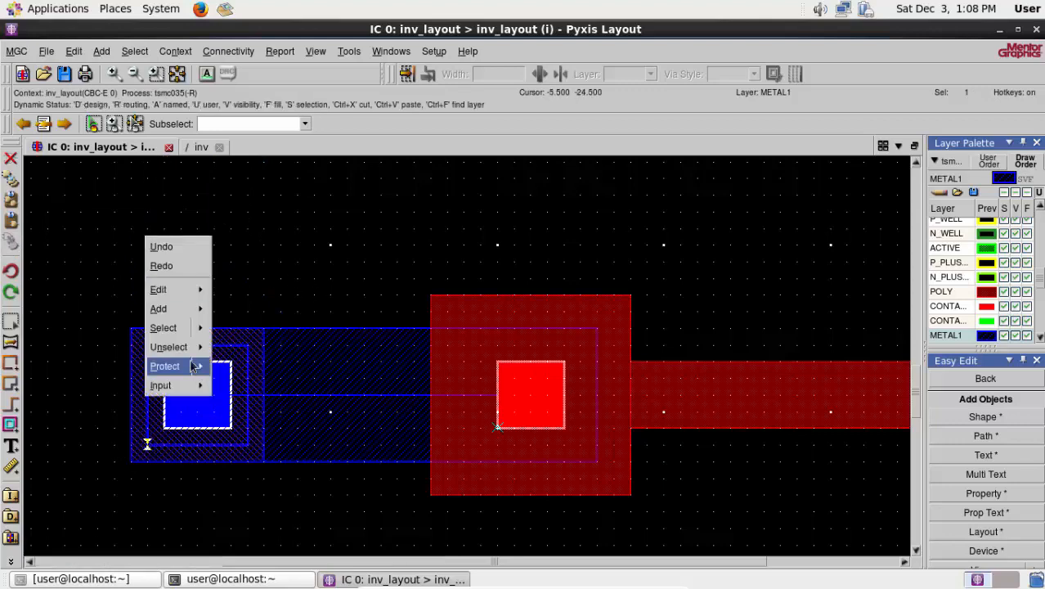
{"action": "left_click", "coordinate": [249, 347]}
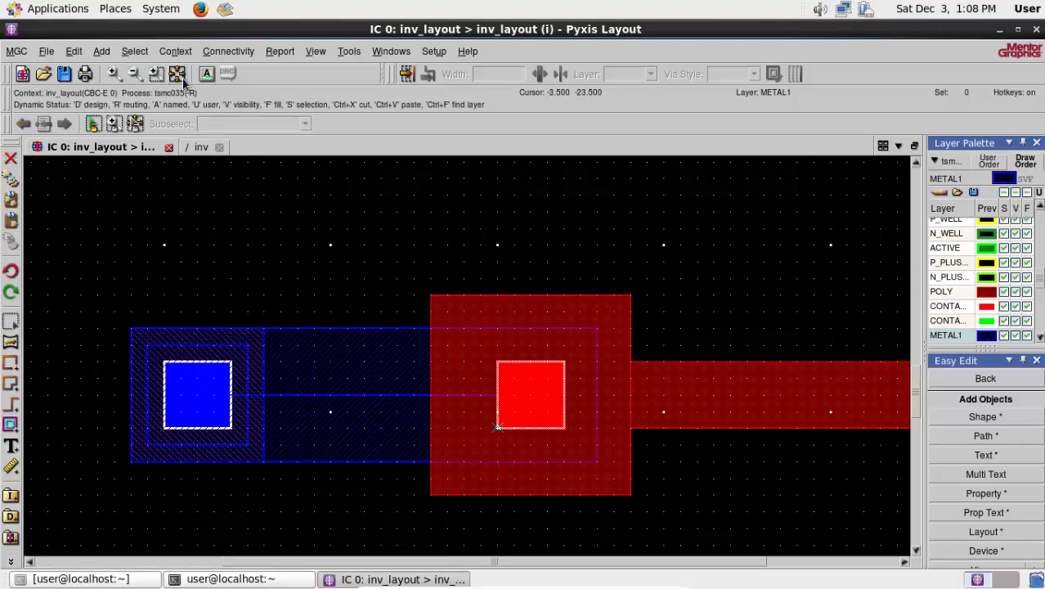
- Compare the whole layout with the inv schematic, examining the Vin net and the PMOS gate's ground connection
{"action": "left_click", "coordinate": [177, 74]}
{"action": "left_click", "coordinate": [199, 148]}
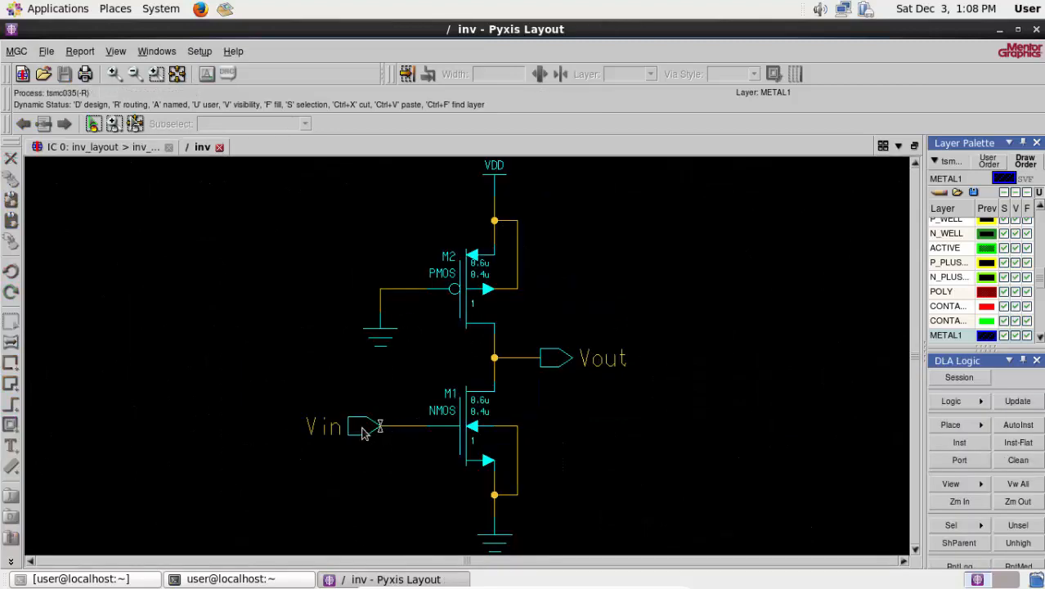
{"action": "left_click", "coordinate": [94, 149]}
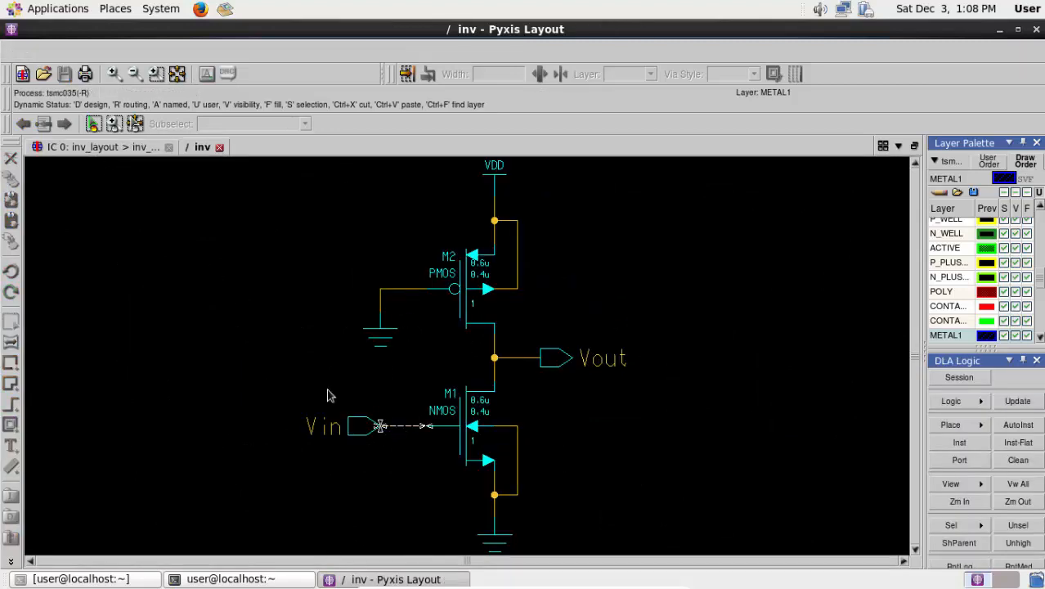
{"action": "left_click", "coordinate": [201, 147]}
{"action": "right_click", "coordinate": [277, 425]}
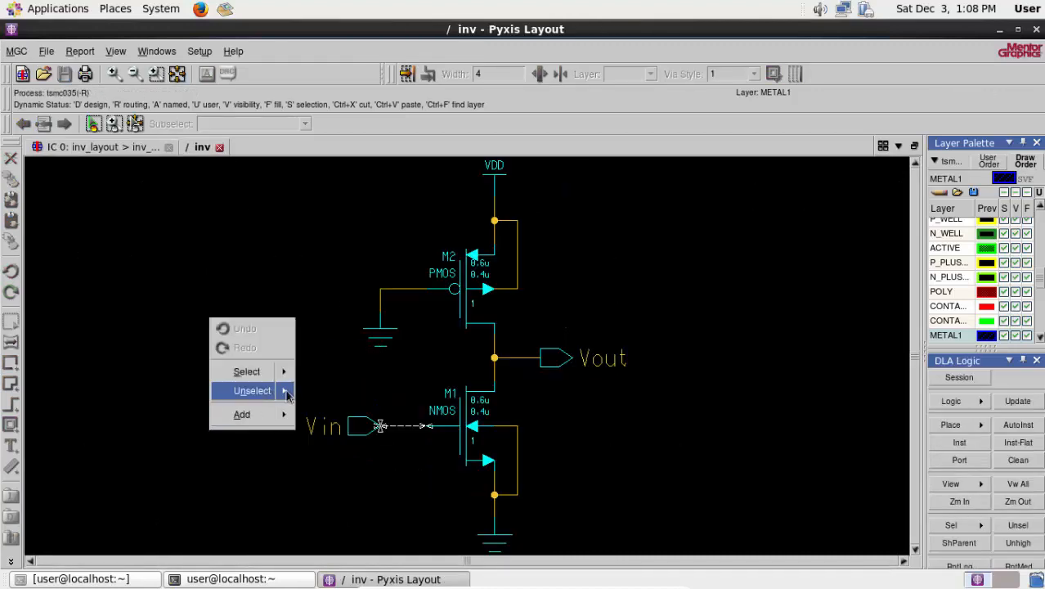
{"action": "mouse_move", "coordinate": [283, 390]}
{"action": "left_click", "coordinate": [399, 391]}
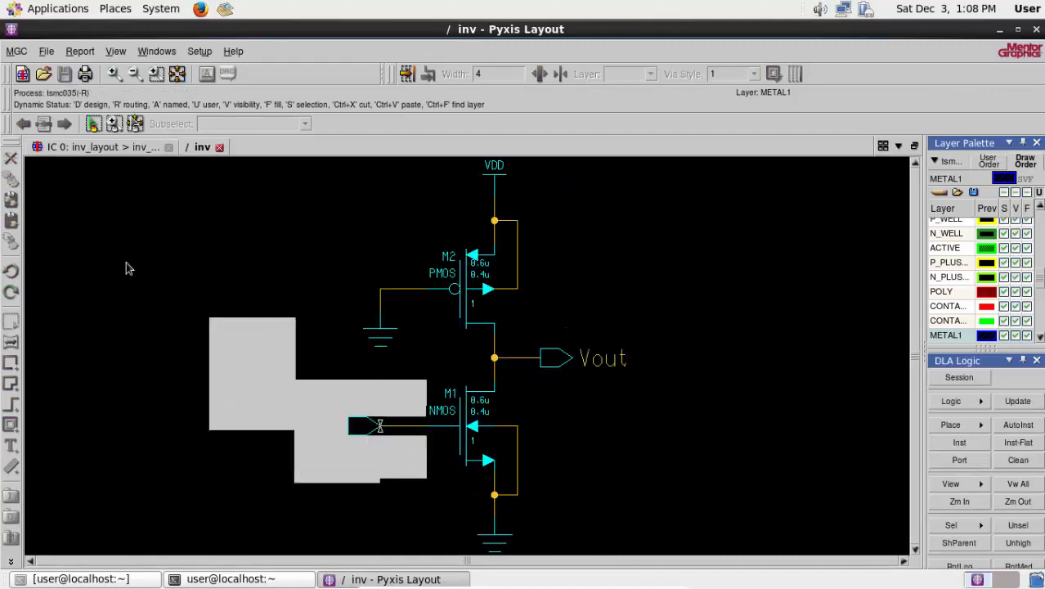
{"action": "left_click", "coordinate": [99, 148]}
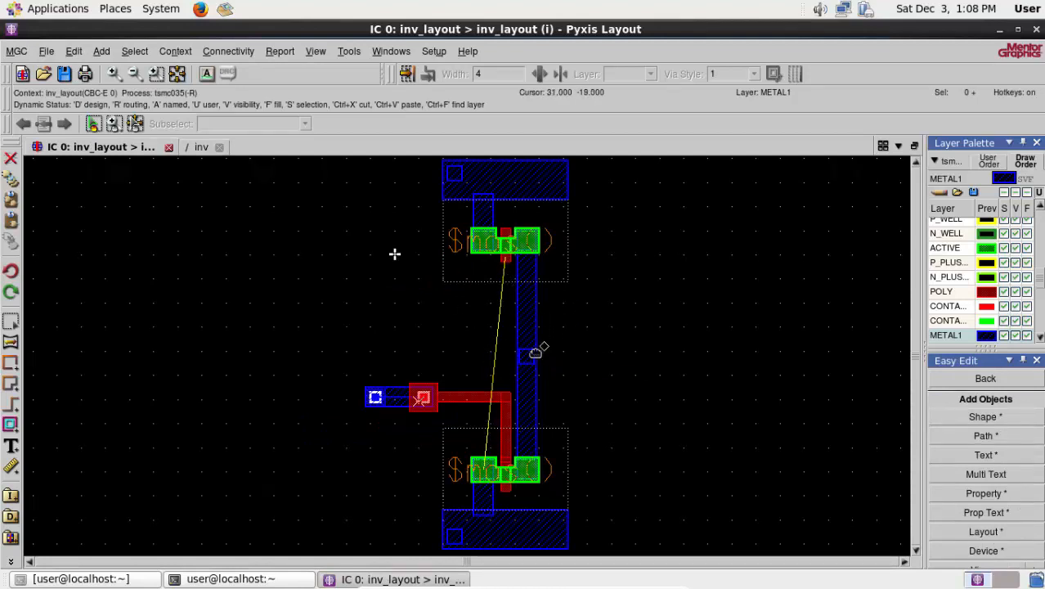
{"action": "left_click", "coordinate": [201, 147]}
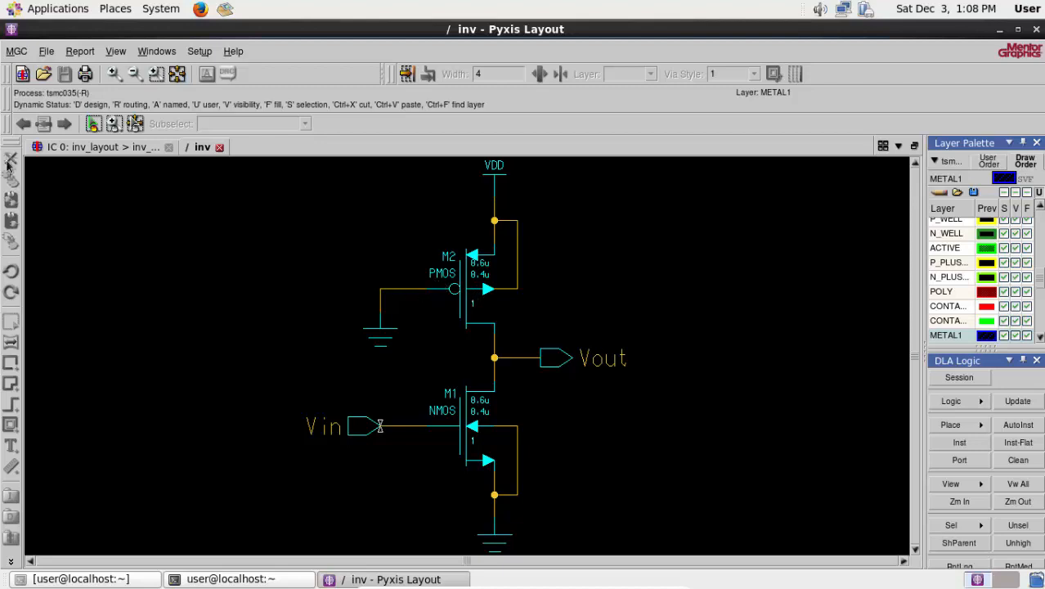
{"action": "left_click", "coordinate": [92, 149]}
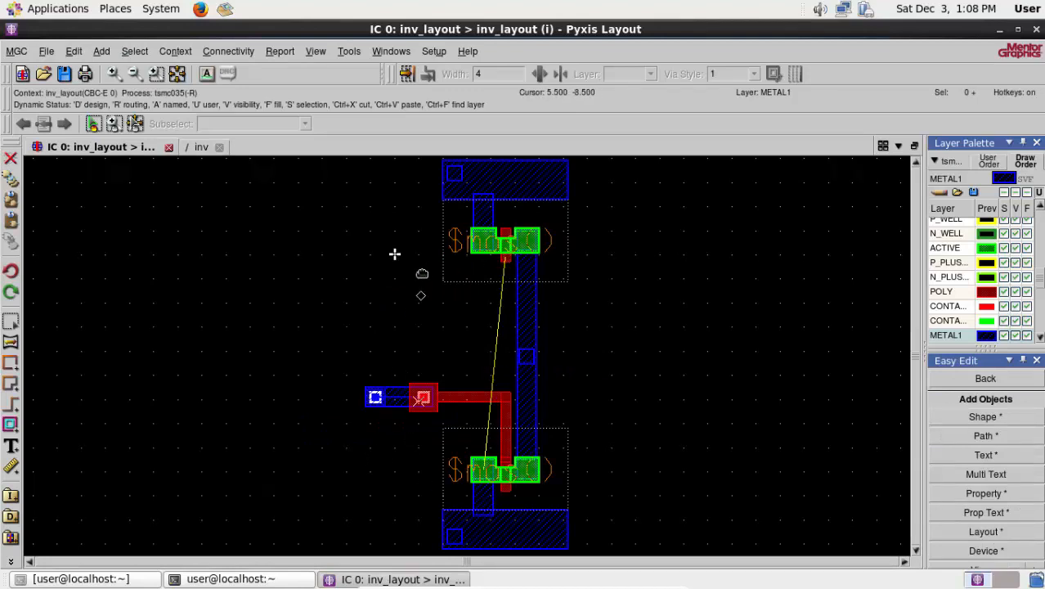
- Draw a POLY strip about 2 by 9 downward from the lower end of the upper transistor's gate
{"action": "scroll", "coordinate": [394, 254], "scroll_direction": "up", "scroll_amount": 1}
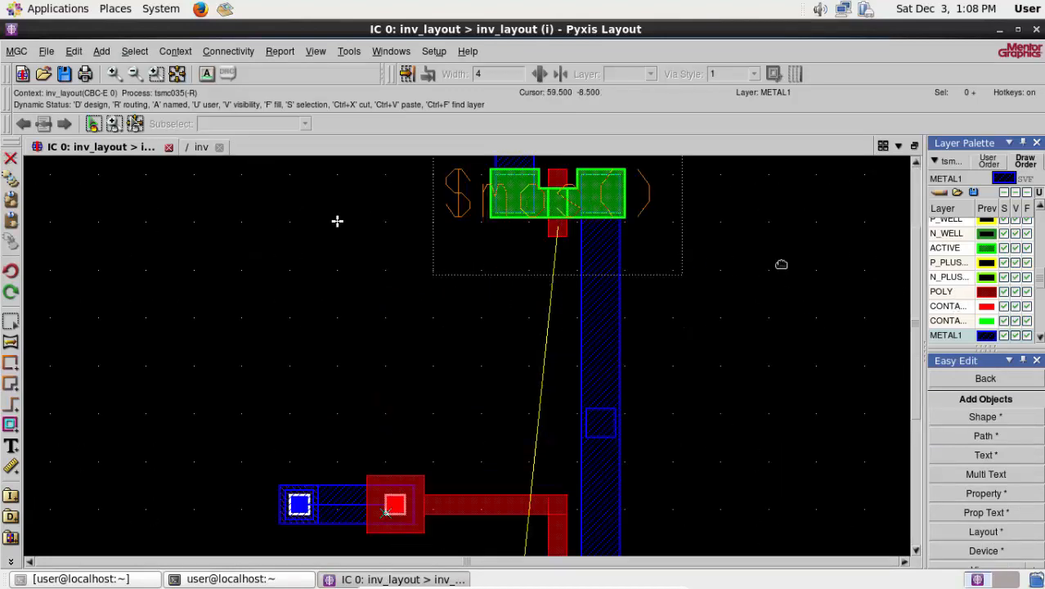
{"action": "scroll", "coordinate": [620, 226], "scroll_direction": "up", "scroll_amount": 3}
{"action": "scroll", "coordinate": [308, 276], "scroll_direction": "down", "scroll_amount": 1}
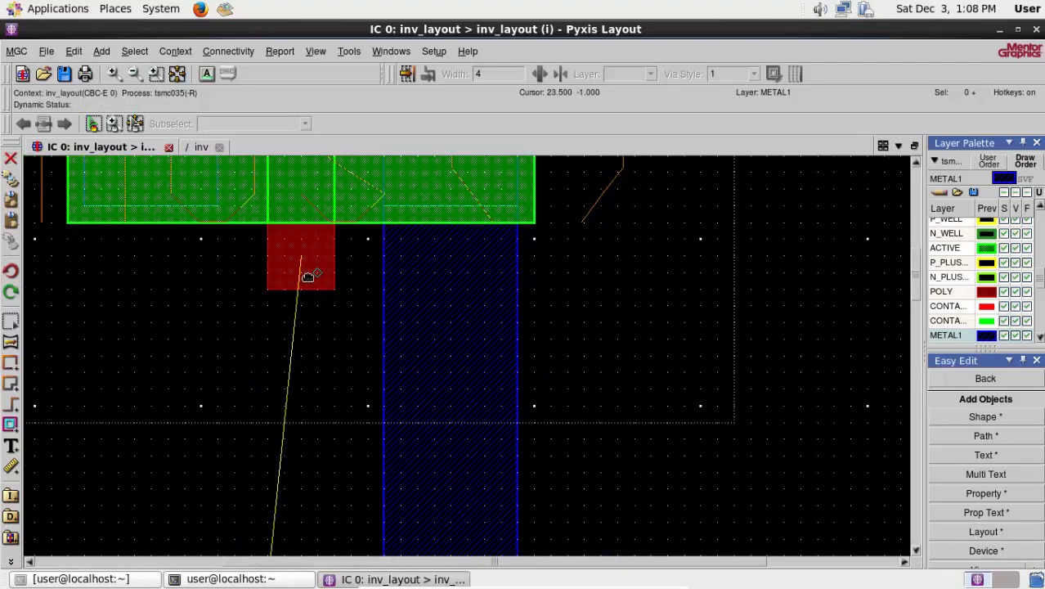
{"action": "left_click", "coordinate": [943, 293]}
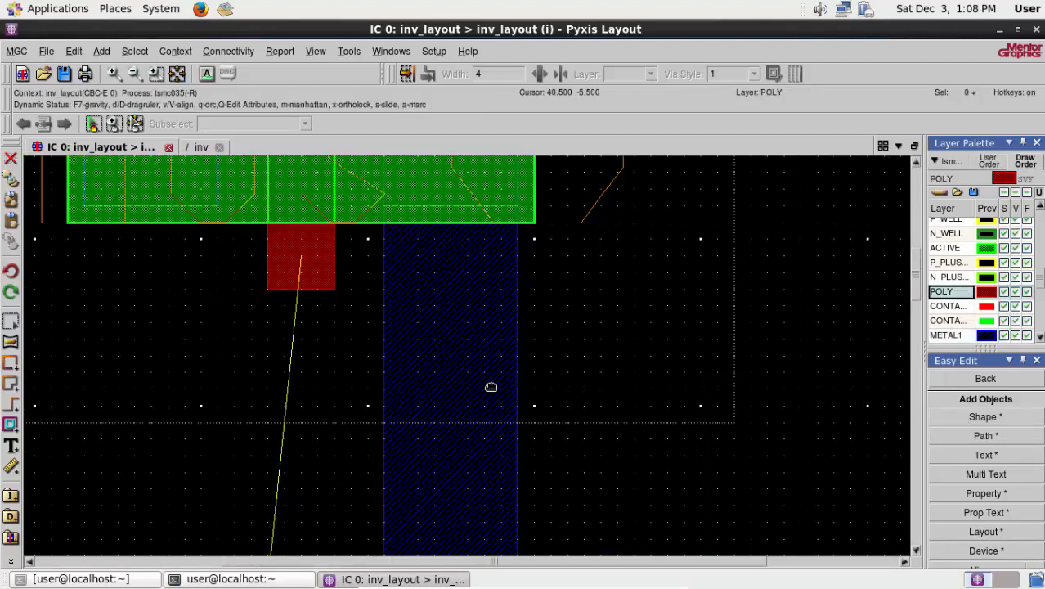
{"action": "key", "text": "s"}
{"action": "left_click", "coordinate": [268, 255]}
{"action": "left_click", "coordinate": [334, 255]}
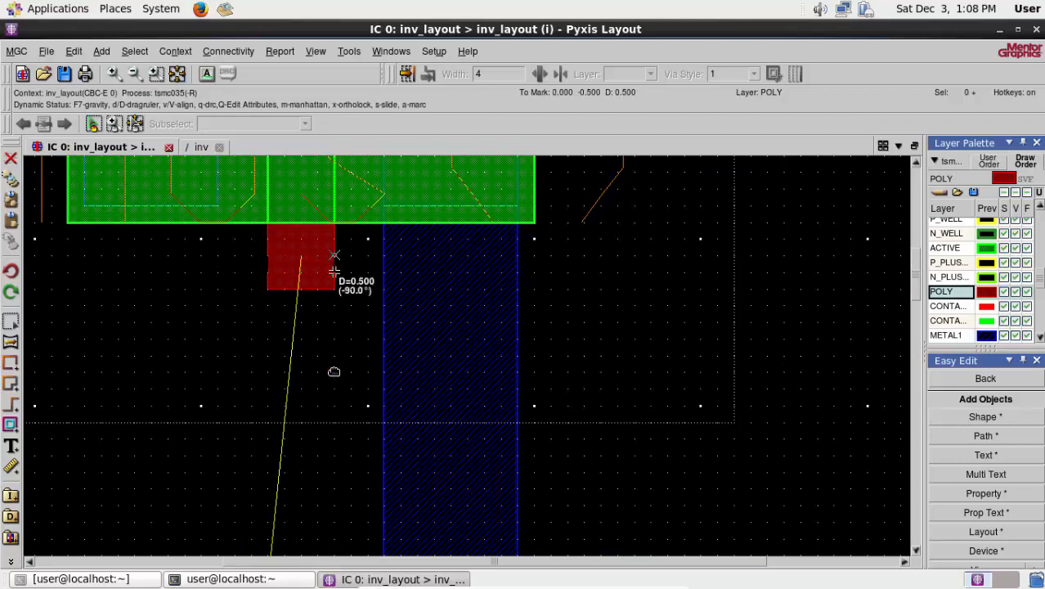
{"action": "scroll", "coordinate": [342, 523], "scroll_direction": "down", "scroll_amount": 1}
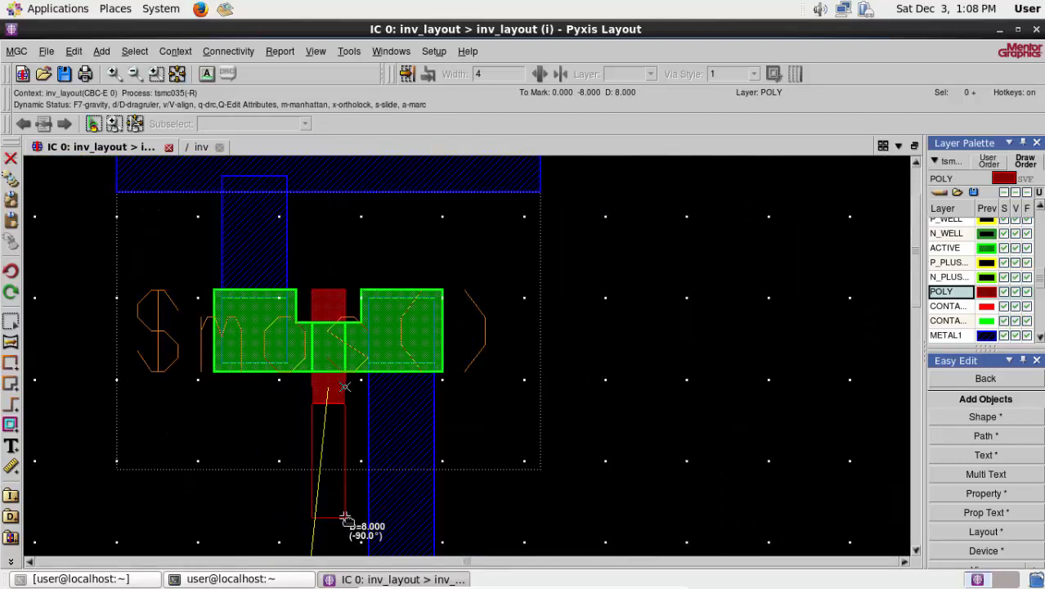
{"action": "left_click", "coordinate": [345, 460]}
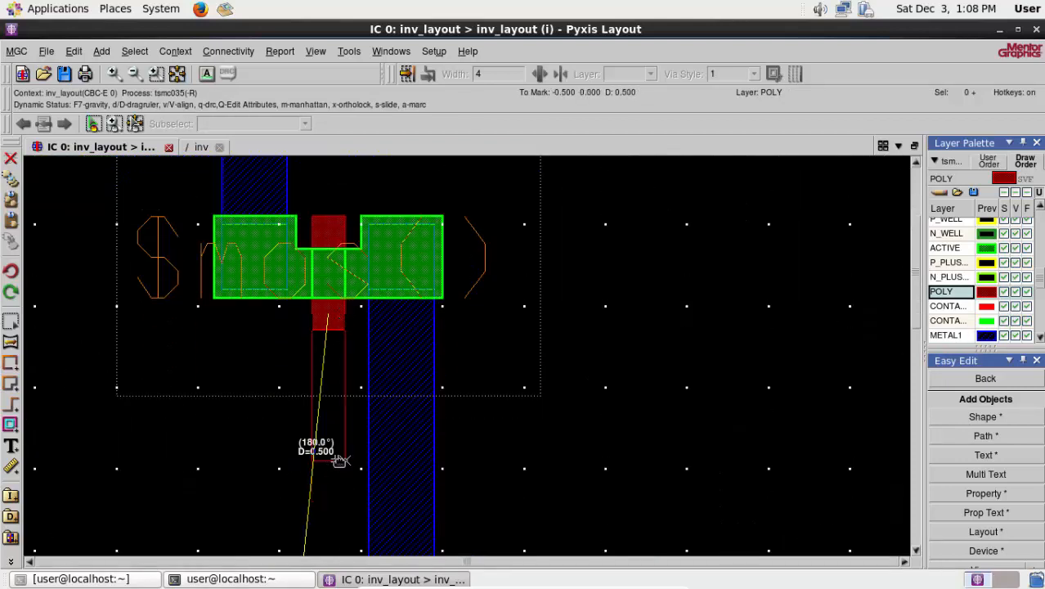
{"action": "double_click", "coordinate": [312, 460]}
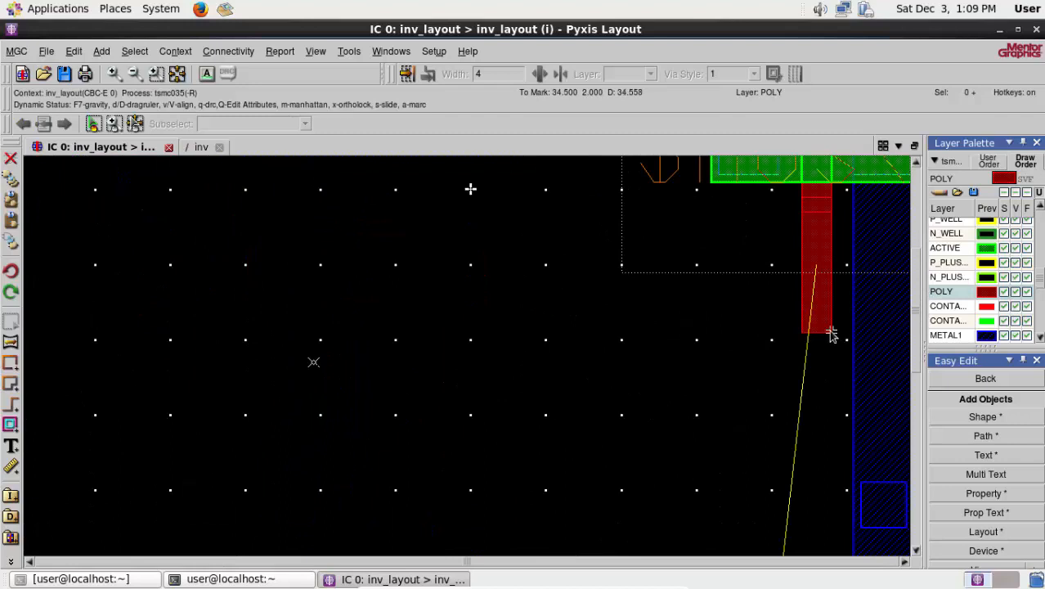
- Draw a 2-wide POLY strip about 42 long leftward from the lower end of the upper gate's POLY extension
{"action": "left_click", "coordinate": [831, 332]}
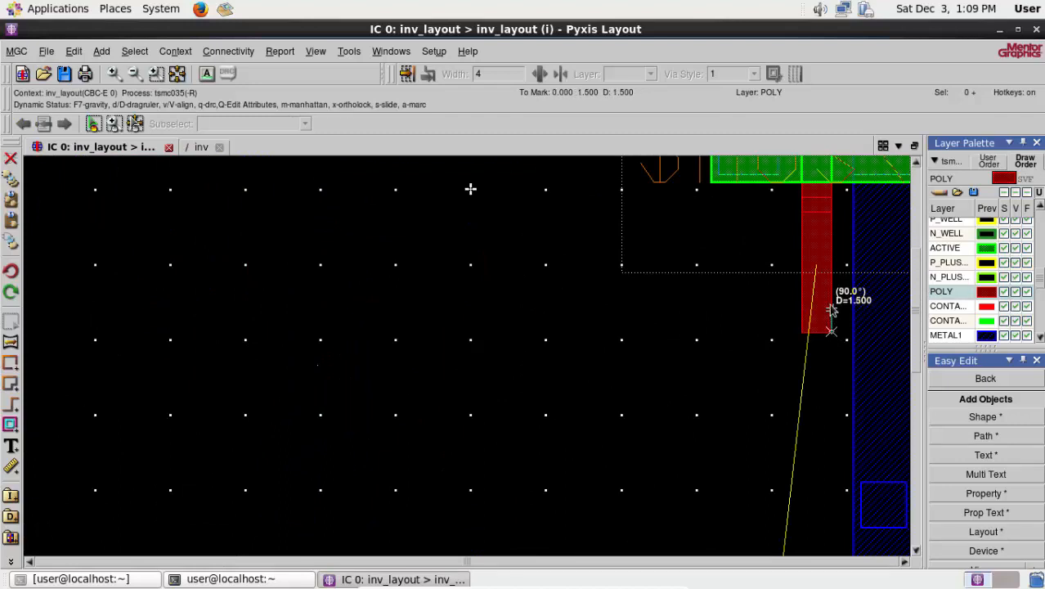
{"action": "left_click", "coordinate": [832, 302]}
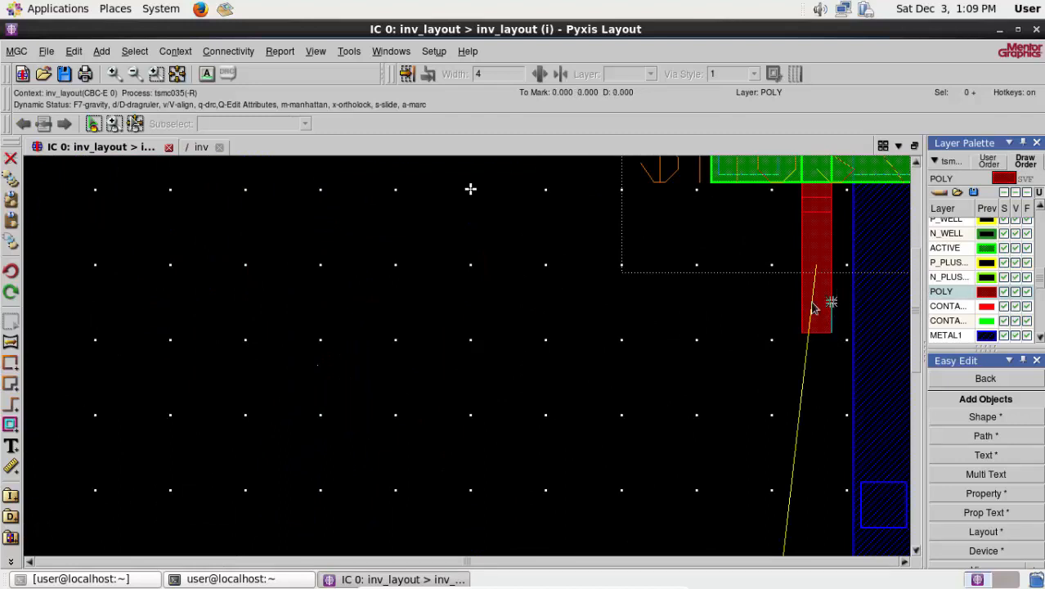
{"action": "double_click", "coordinate": [200, 303]}
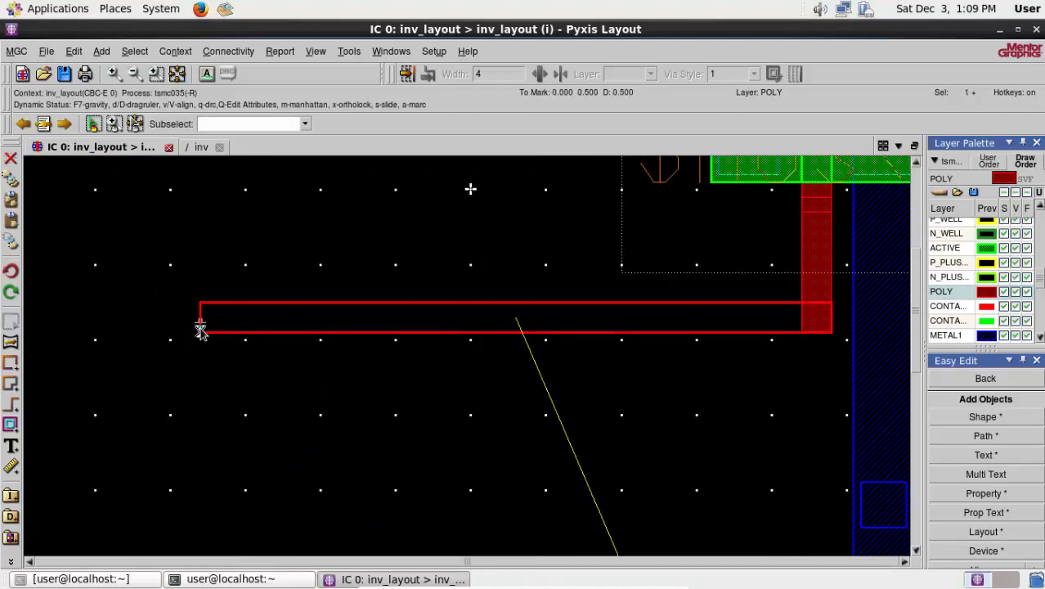
- Draw a 6 by 6 POLY pad at the left end of the upper gate's POLY strip and deselect everything
{"action": "scroll", "coordinate": [200, 329], "scroll_direction": "up", "scroll_amount": 2}
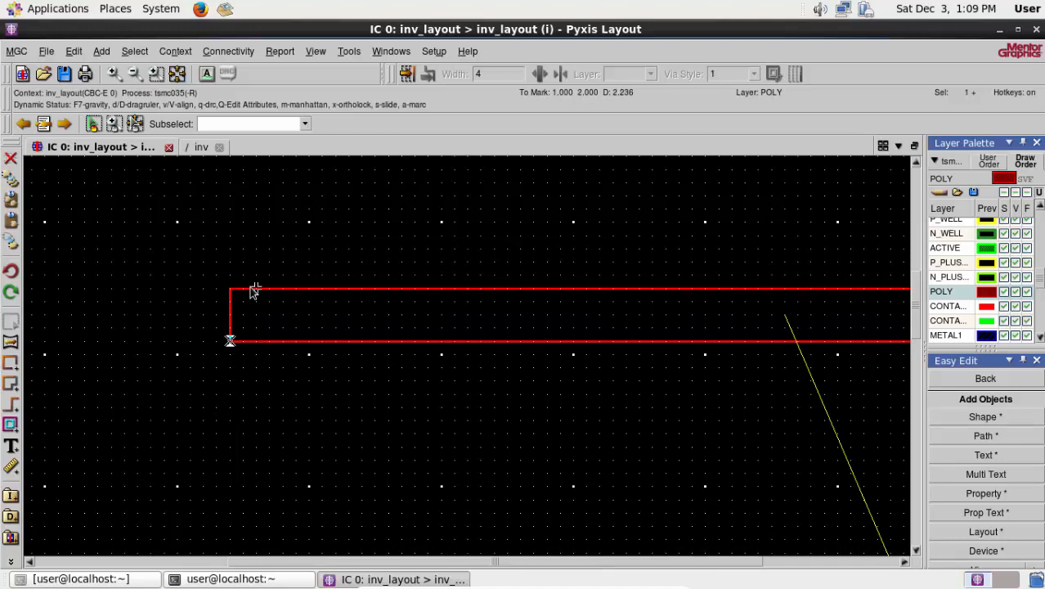
{"action": "left_click", "coordinate": [230, 395]}
{"action": "left_click", "coordinate": [230, 234]}
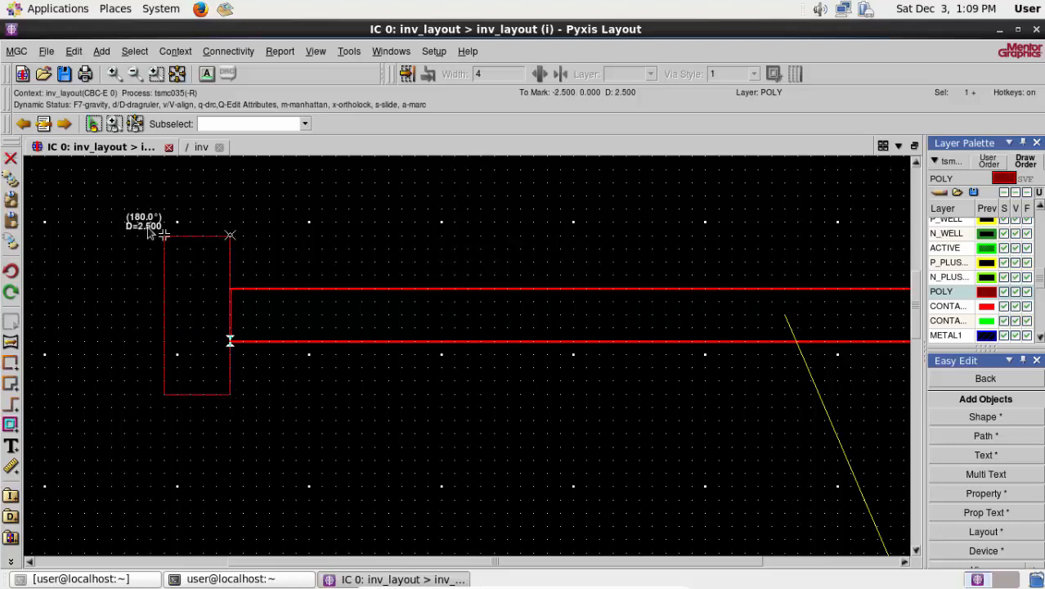
{"action": "double_click", "coordinate": [71, 235]}
{"action": "right_click", "coordinate": [310, 398]}
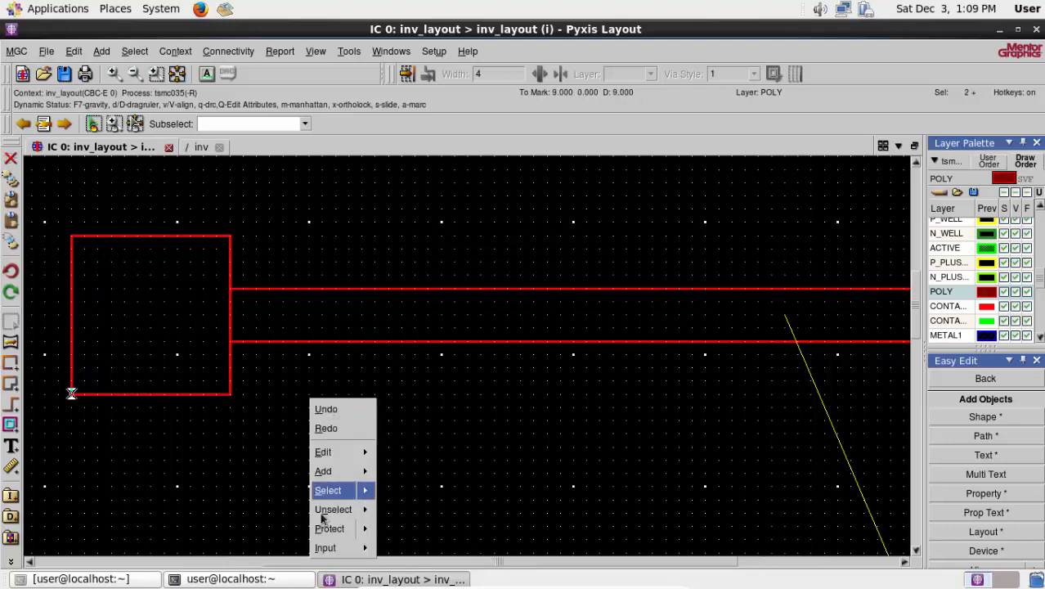
{"action": "mouse_move", "coordinate": [333, 509]}
{"action": "left_click", "coordinate": [400, 390]}
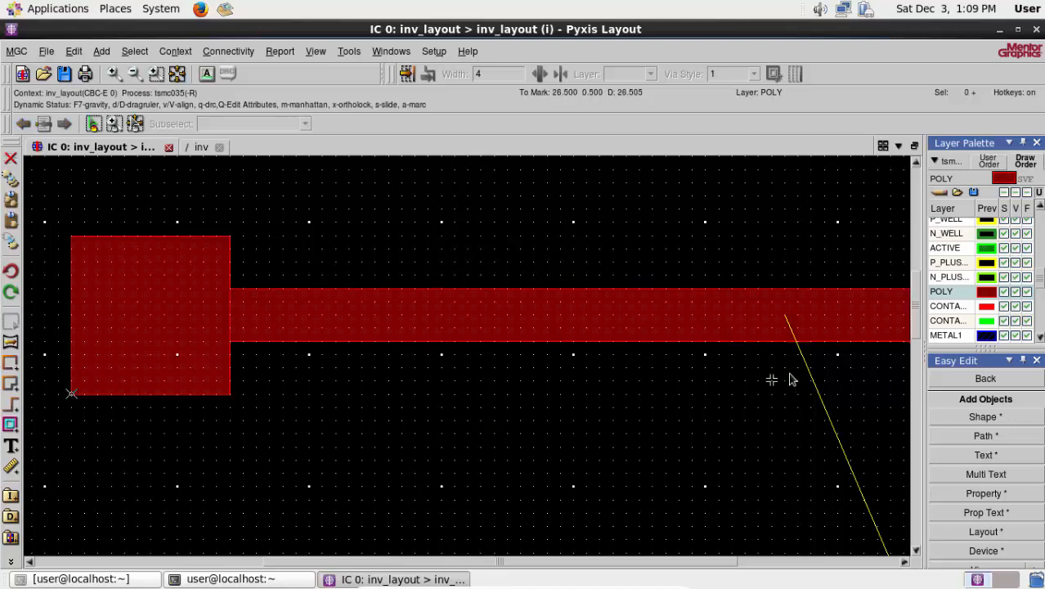
- Draw a 2 by 2 CONTACT_TO_POLY square centred in the new POLY pad
{"action": "left_click", "coordinate": [942, 307]}
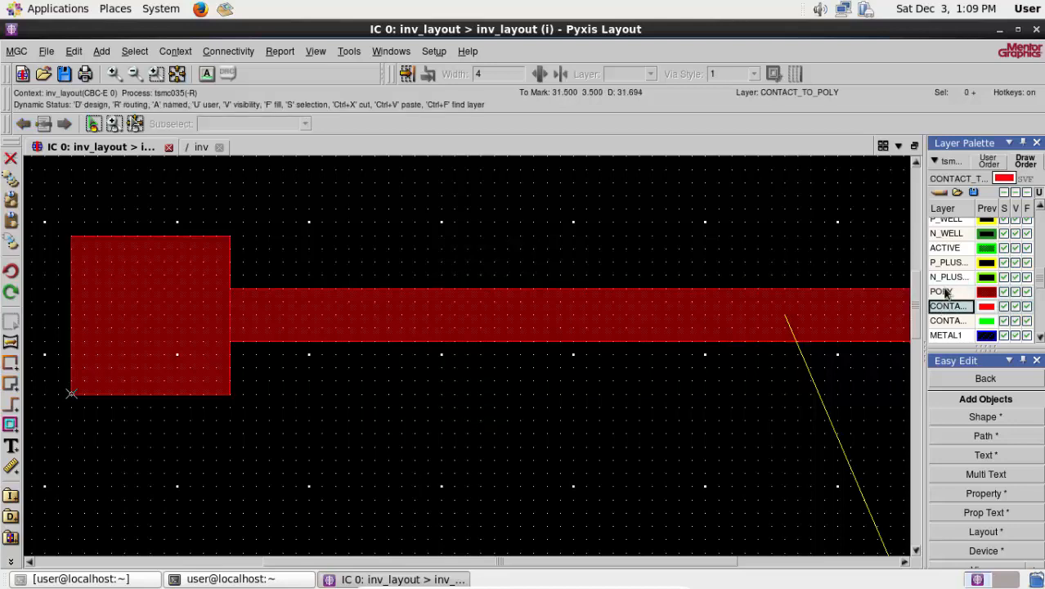
{"action": "left_click", "coordinate": [125, 289]}
{"action": "left_click", "coordinate": [177, 288]}
{"action": "double_click", "coordinate": [165, 343]}
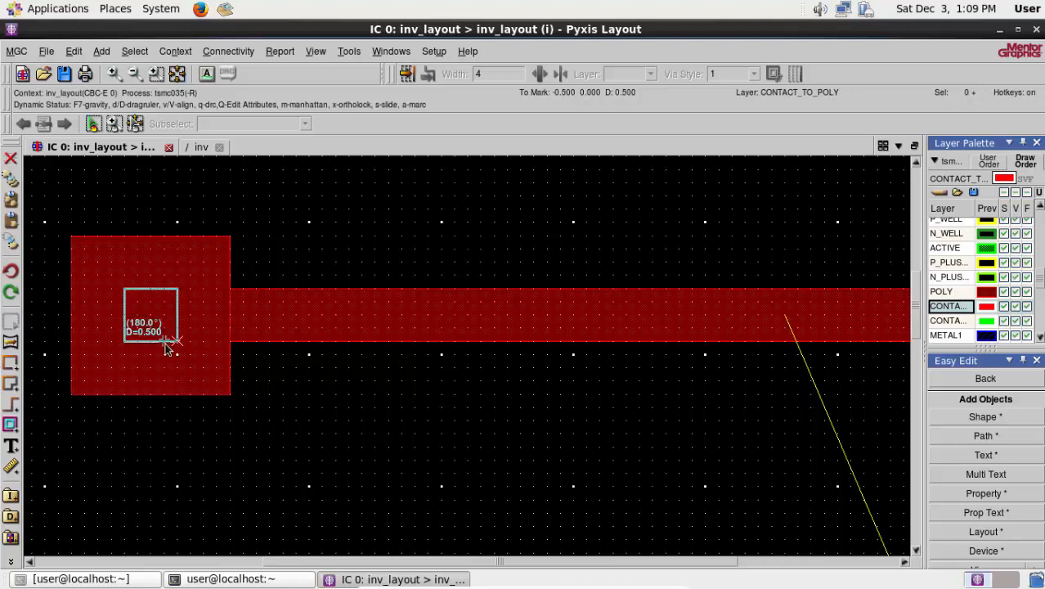
{"action": "right_click", "coordinate": [325, 396]}
{"action": "mouse_move", "coordinate": [383, 508]}
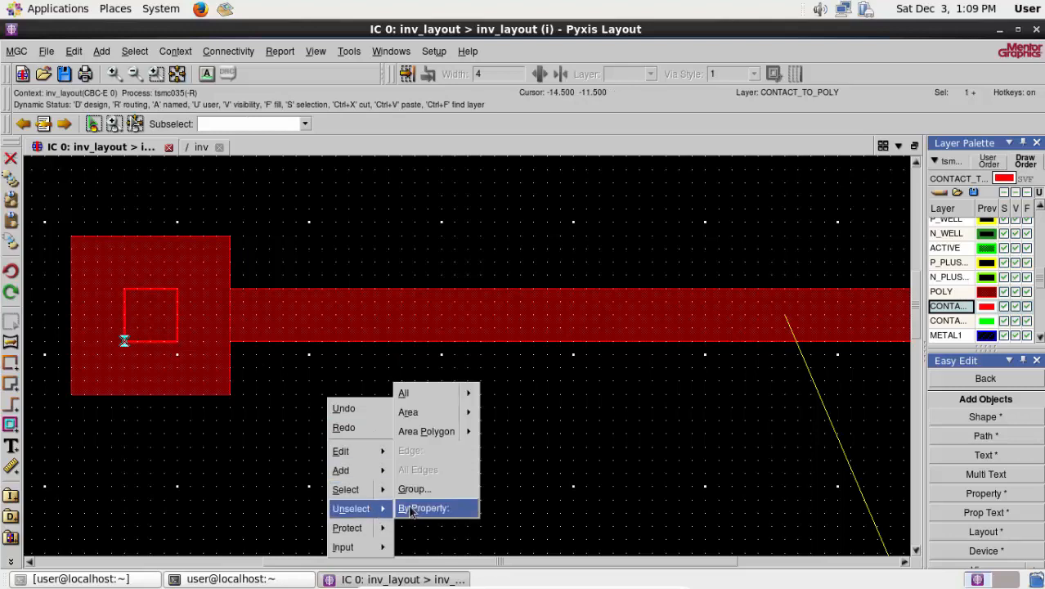
{"action": "left_click", "coordinate": [433, 394]}
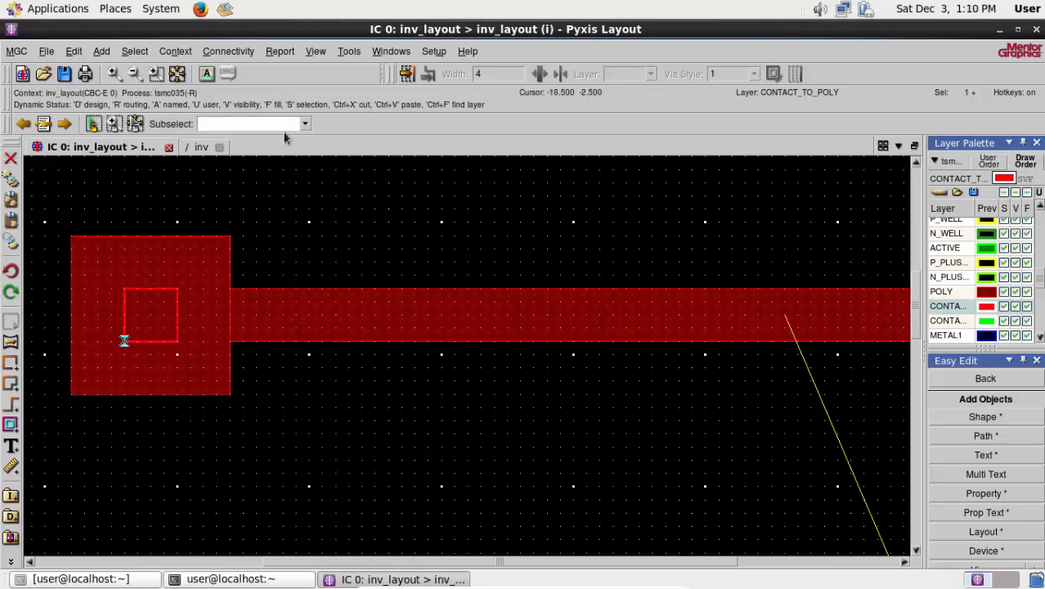
- Route a 4-wide METAL1 wire about 36 long downward from the new contact's centre, ending in a METAL1-METAL2 via, and deselect it
{"action": "left_click", "coordinate": [349, 50]}
{"action": "mouse_move", "coordinate": [402, 76]}
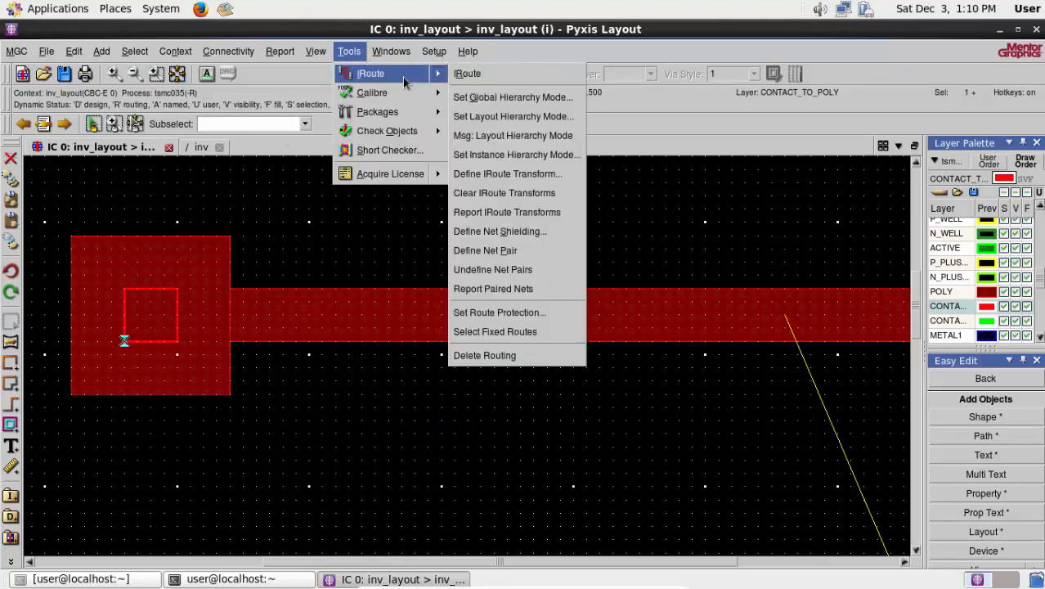
{"action": "left_click", "coordinate": [463, 74]}
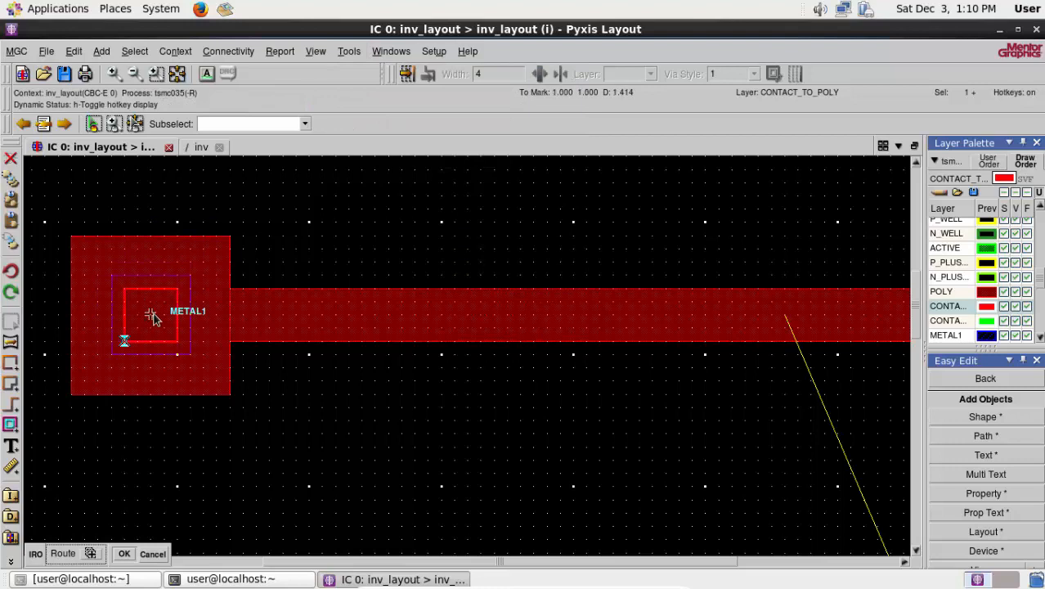
{"action": "right_click", "coordinate": [150, 316]}
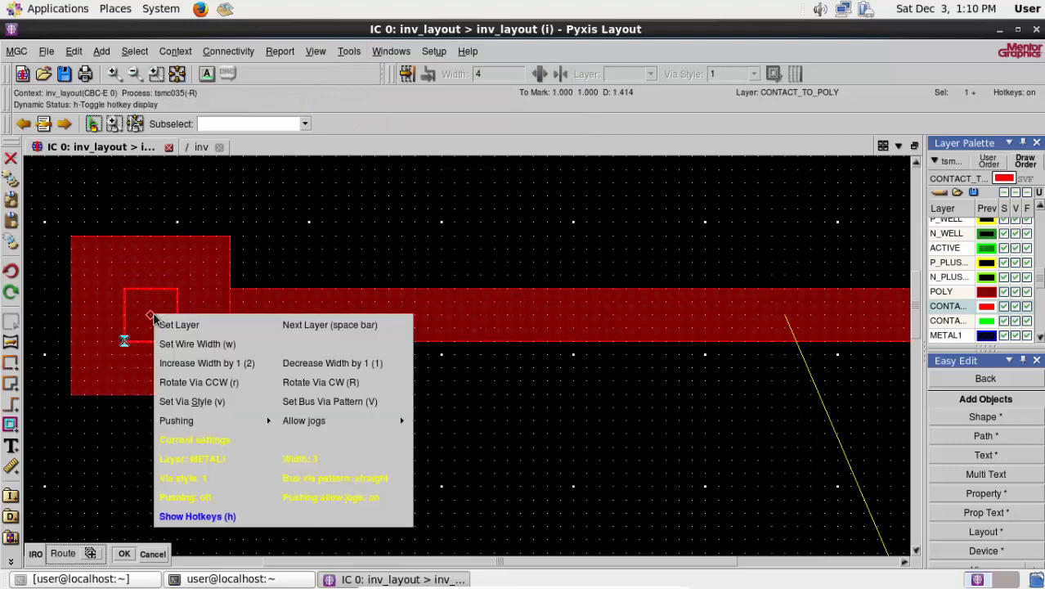
{"action": "left_click", "coordinate": [196, 344]}
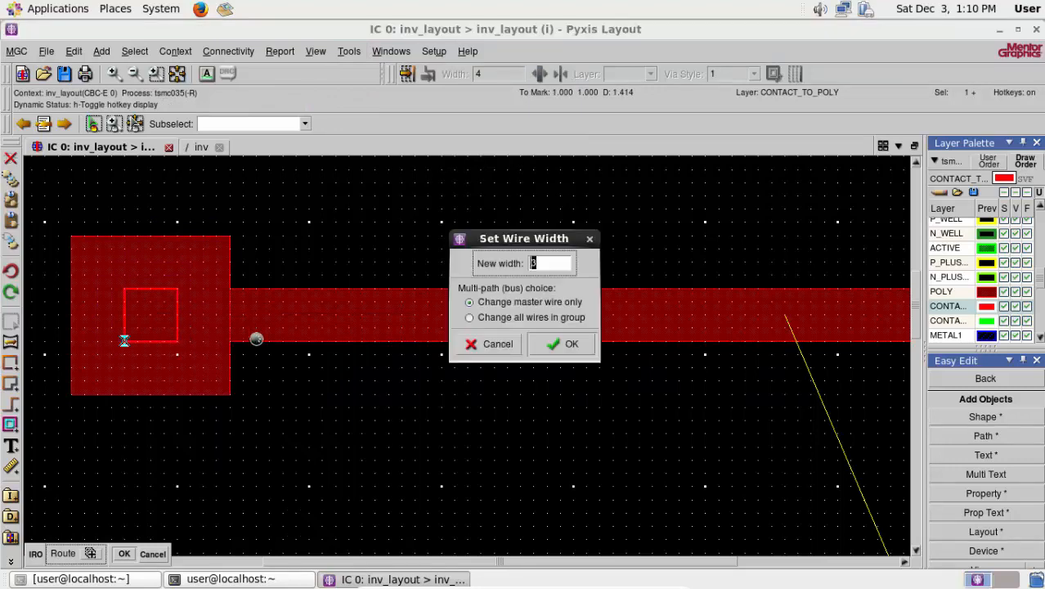
{"action": "left_click", "coordinate": [553, 348]}
{"action": "scroll", "coordinate": [427, 290], "scroll_direction": "down", "scroll_amount": 2}
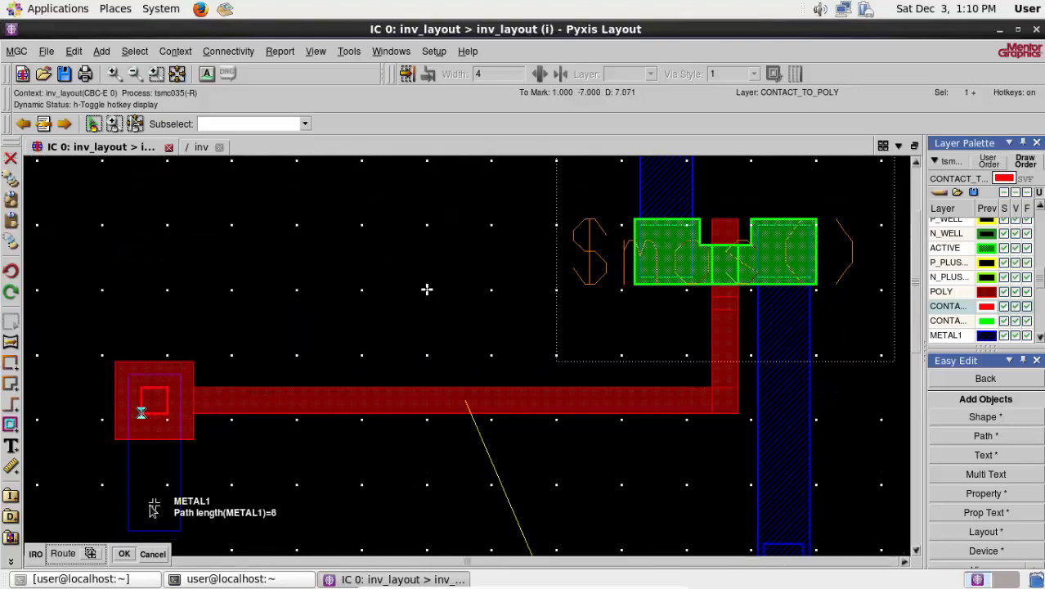
{"action": "scroll", "coordinate": [154, 509], "scroll_direction": "down", "scroll_amount": 5}
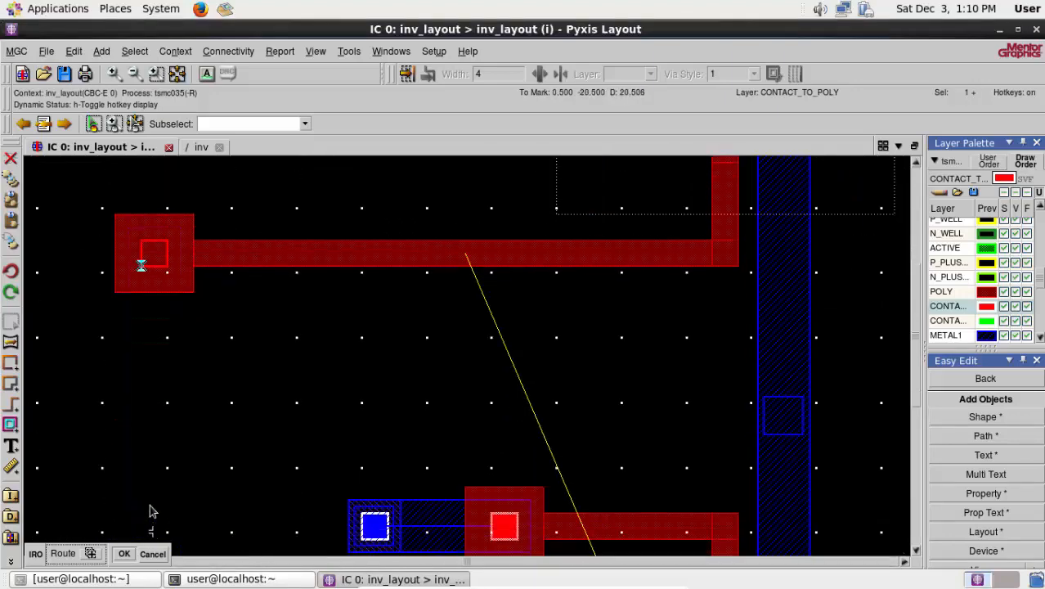
{"action": "scroll", "coordinate": [153, 508], "scroll_direction": "down", "scroll_amount": 3}
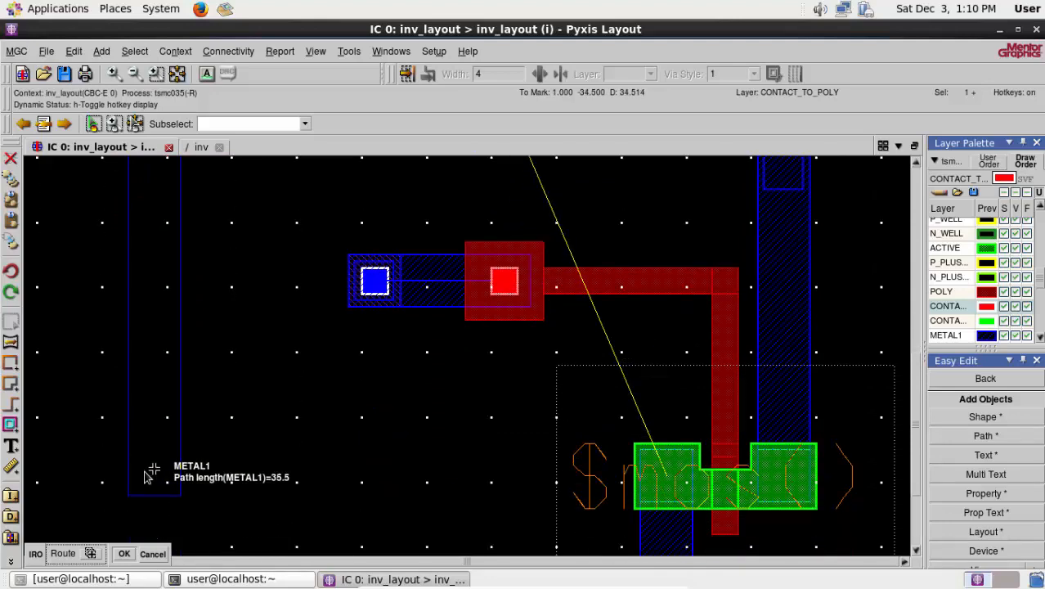
{"action": "scroll", "coordinate": [146, 482], "scroll_direction": "up", "scroll_amount": 1, "text": "ctrl"}
{"action": "scroll", "coordinate": [147, 482], "scroll_direction": "down", "scroll_amount": 1, "text": "ctrl"}
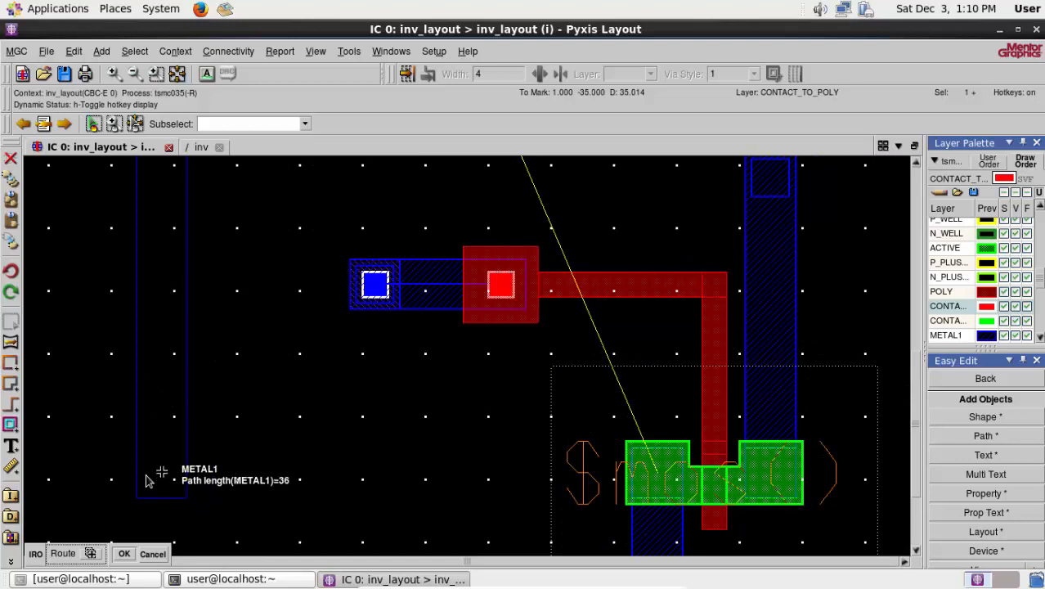
{"action": "key", "text": "space"}
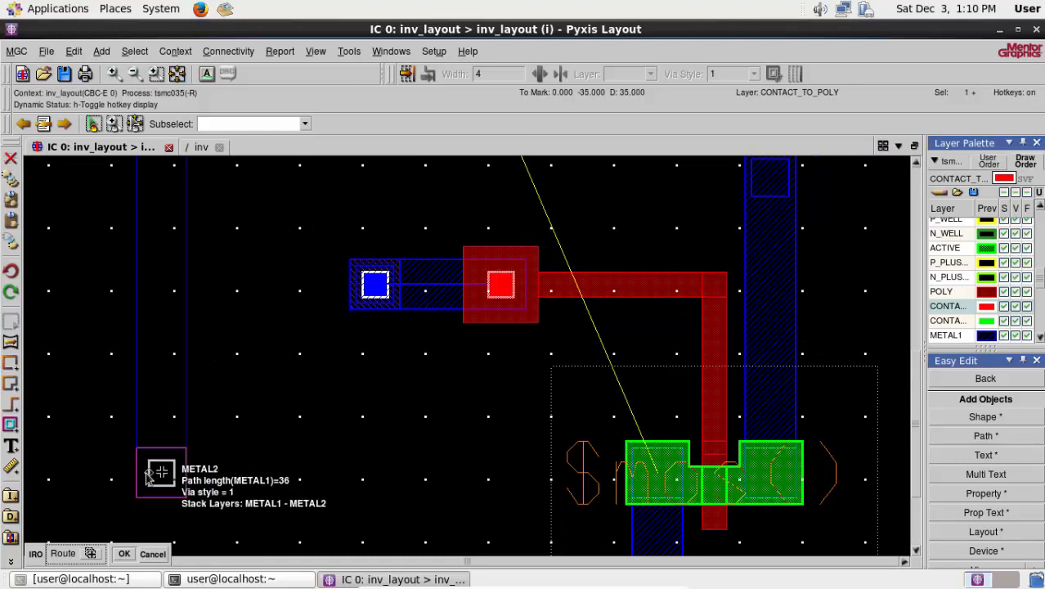
{"action": "double_click", "coordinate": [146, 474]}
{"action": "right_click", "coordinate": [213, 458]}
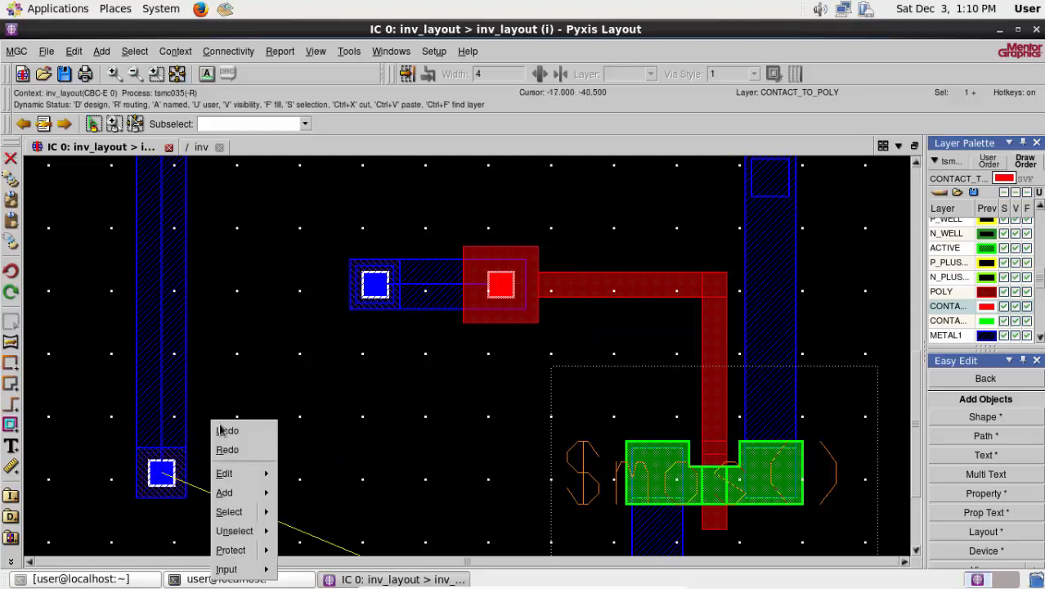
{"action": "mouse_move", "coordinate": [237, 530]}
{"action": "left_click", "coordinate": [311, 422]}
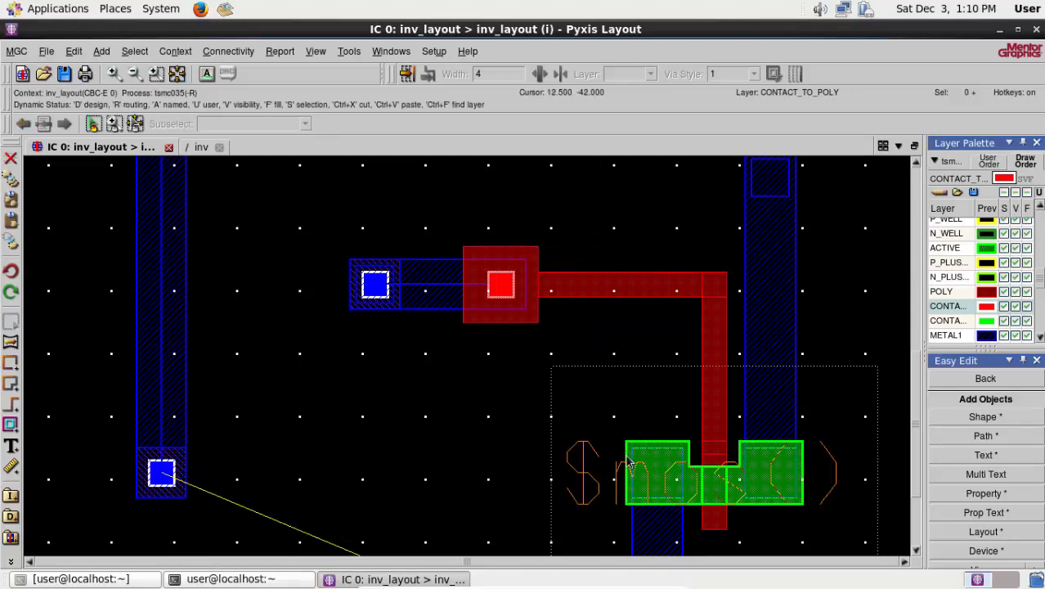
{"action": "left_click", "coordinate": [681, 449]}
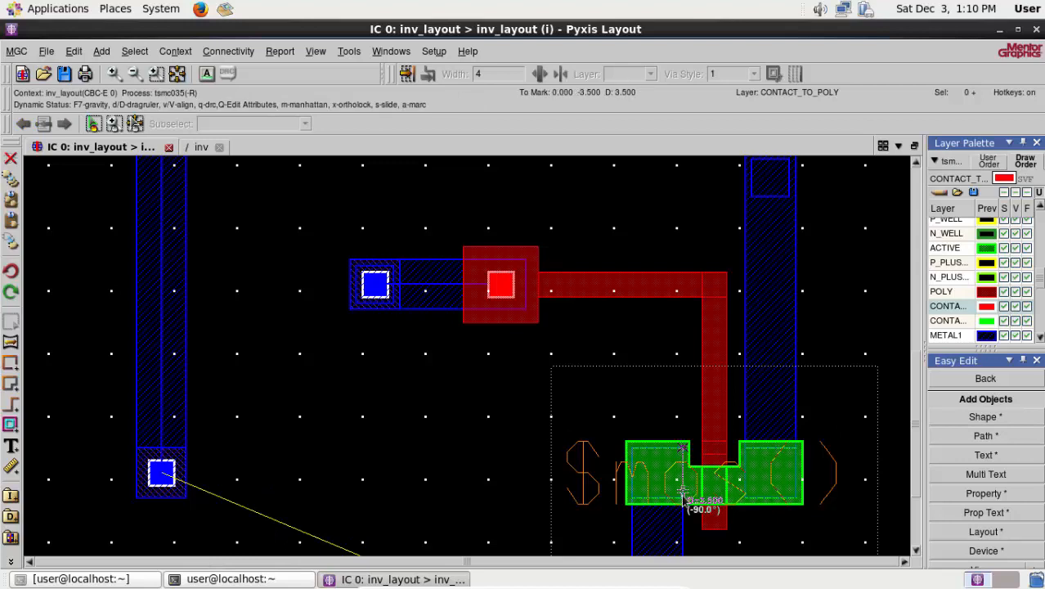
{"action": "left_click", "coordinate": [681, 496]}
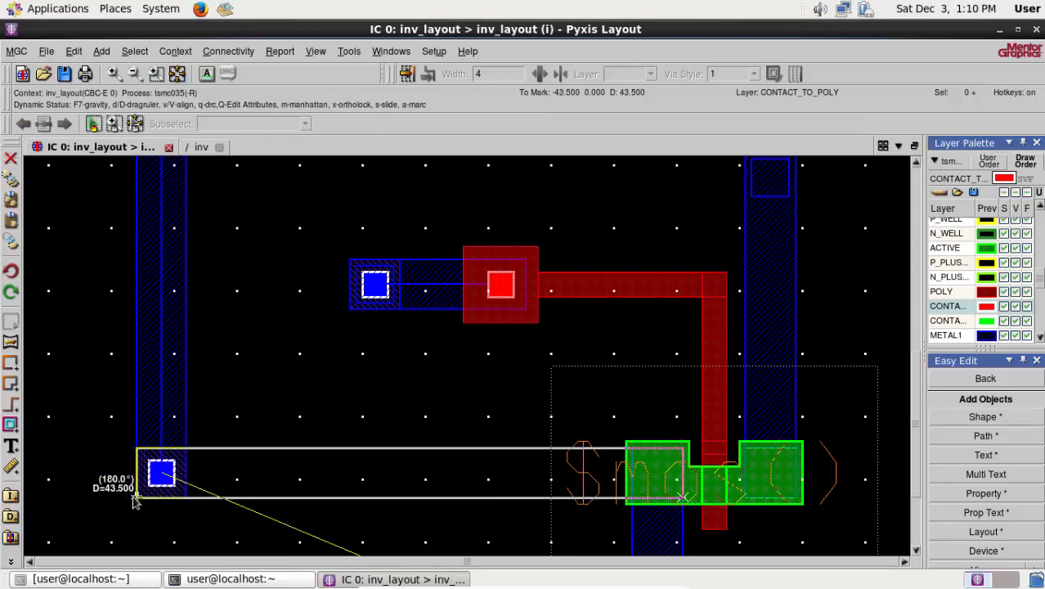
{"action": "double_click", "coordinate": [136, 496]}
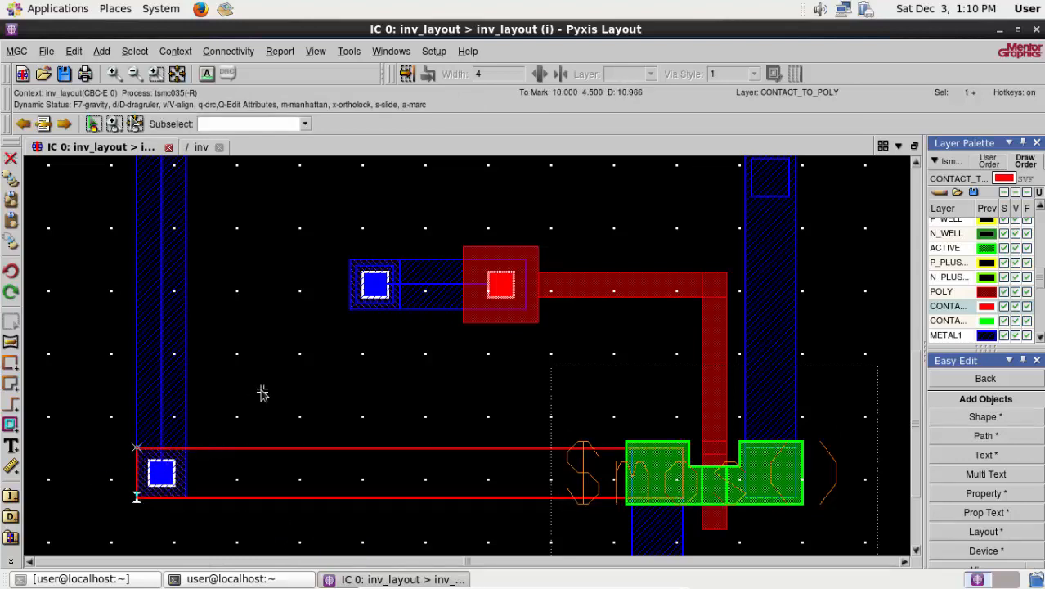
{"action": "left_click", "coordinate": [11, 271]}
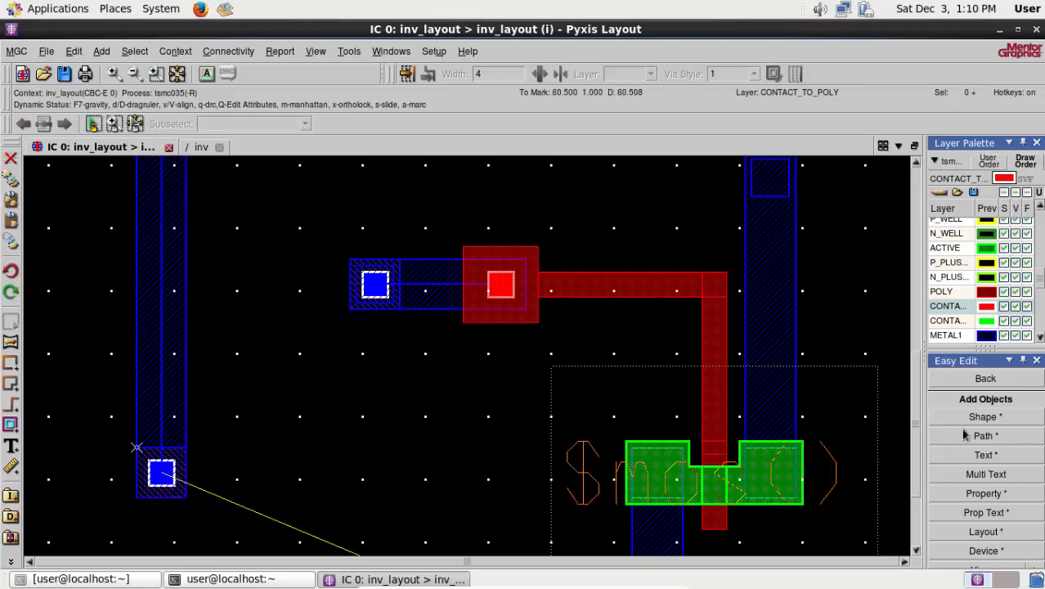
- Draw a METAL1 strip about 43.5 by 4 from the lower transistor's left terminal leftward over the new via and deselect it
{"action": "left_click", "coordinate": [948, 336]}
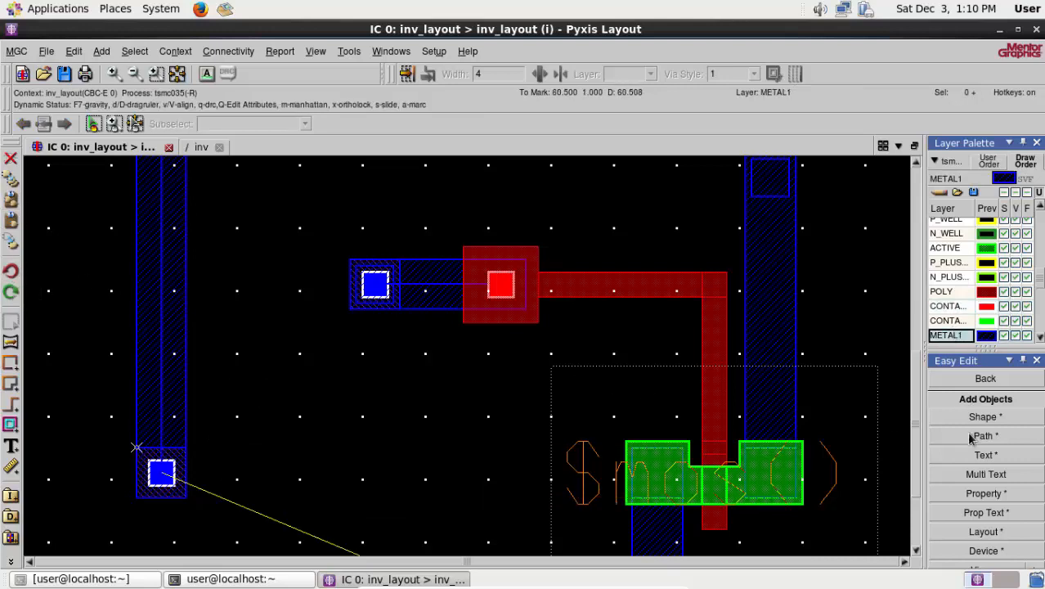
{"action": "left_click", "coordinate": [681, 496]}
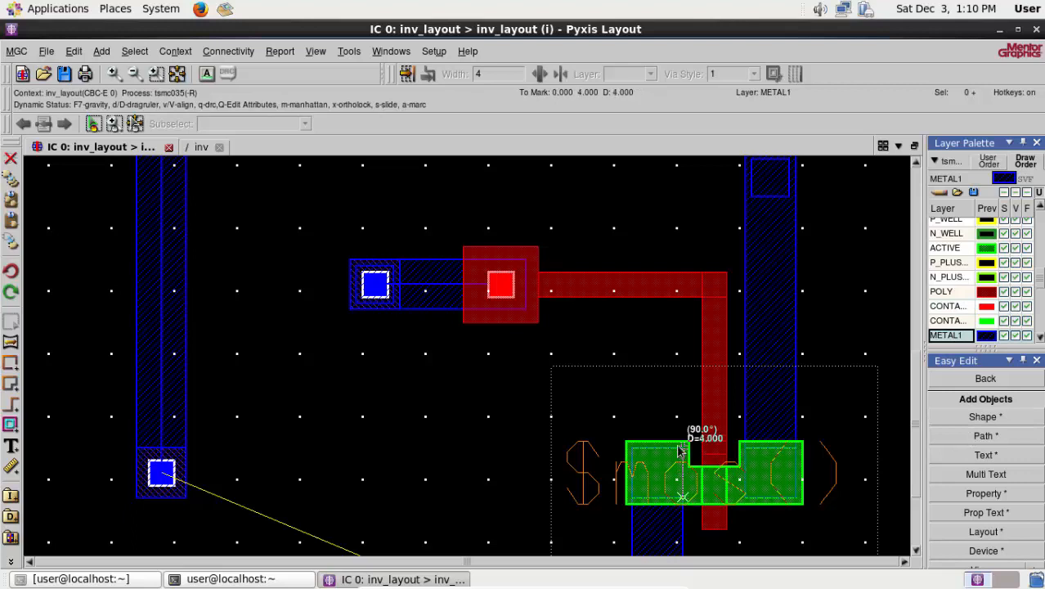
{"action": "double_click", "coordinate": [136, 452]}
{"action": "right_click", "coordinate": [250, 365]}
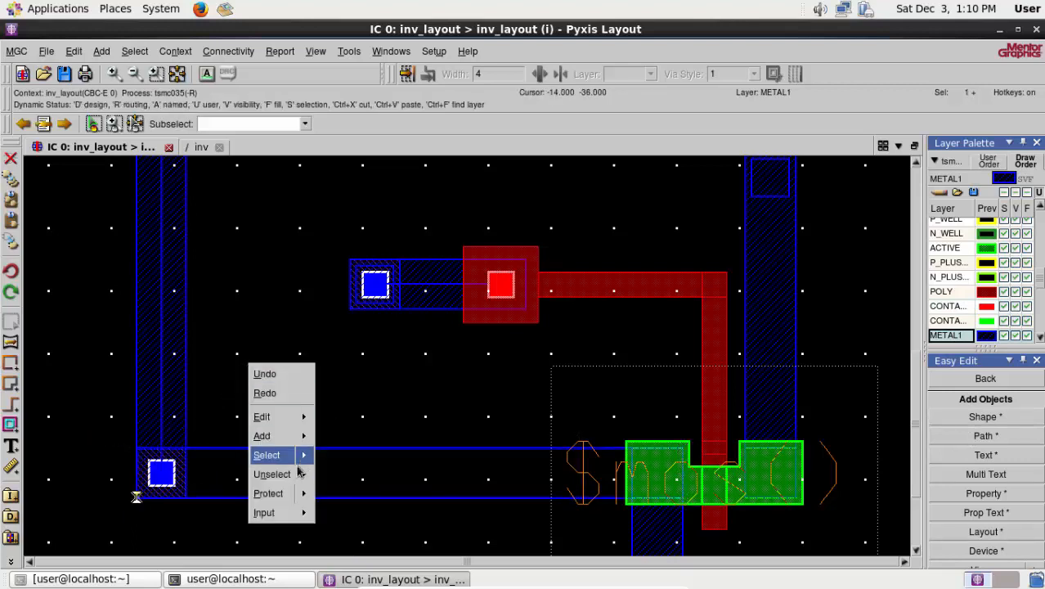
{"action": "mouse_move", "coordinate": [271, 474]}
{"action": "left_click", "coordinate": [324, 359]}
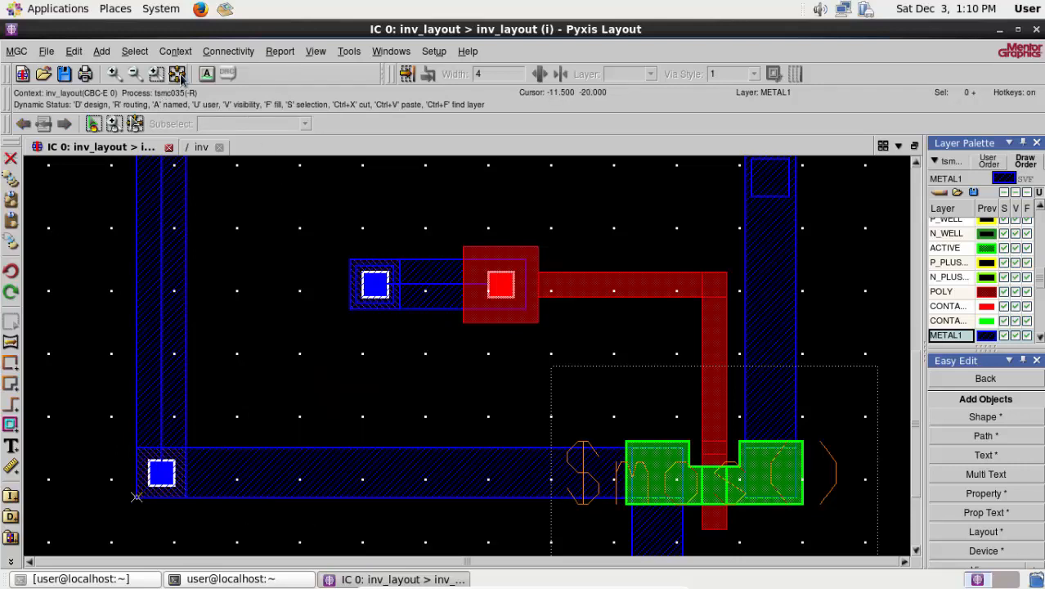
- Inspect the whole layout, checking the vertical METAL1 route and the two horizontal POLY gate strips by highlighting them
{"action": "left_click", "coordinate": [178, 75]}
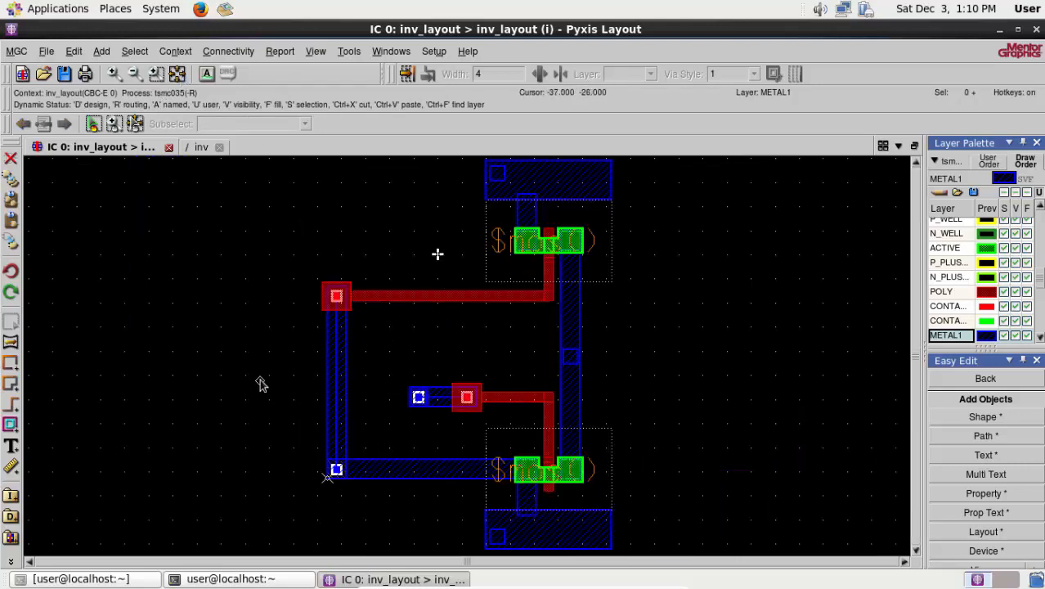
{"action": "left_click", "coordinate": [337, 412]}
{"action": "right_click", "coordinate": [208, 419]}
{"action": "mouse_move", "coordinate": [251, 527]}
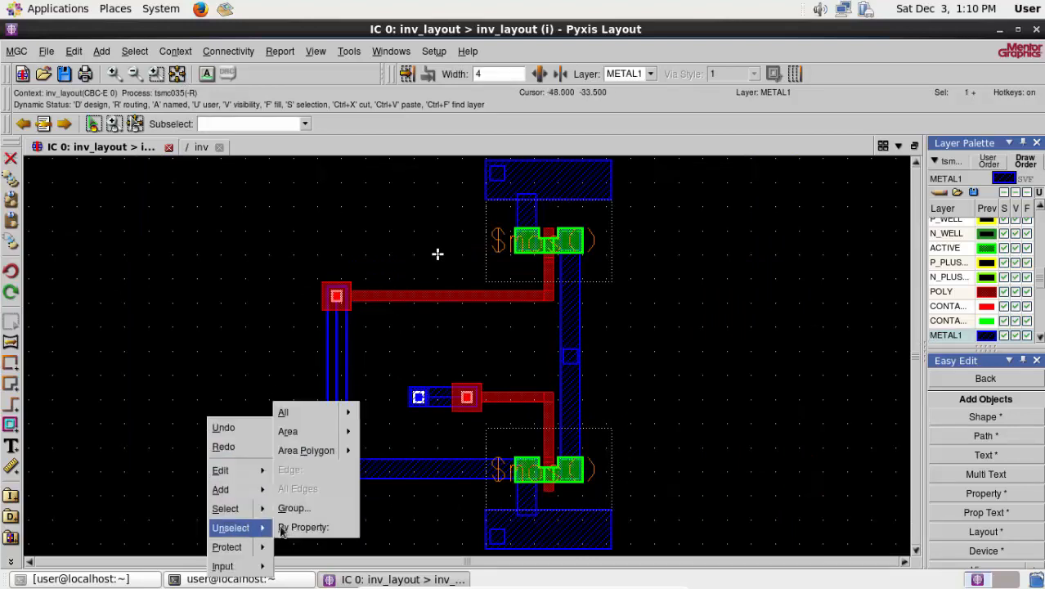
{"action": "mouse_move", "coordinate": [310, 412]}
{"action": "left_click", "coordinate": [376, 410]}
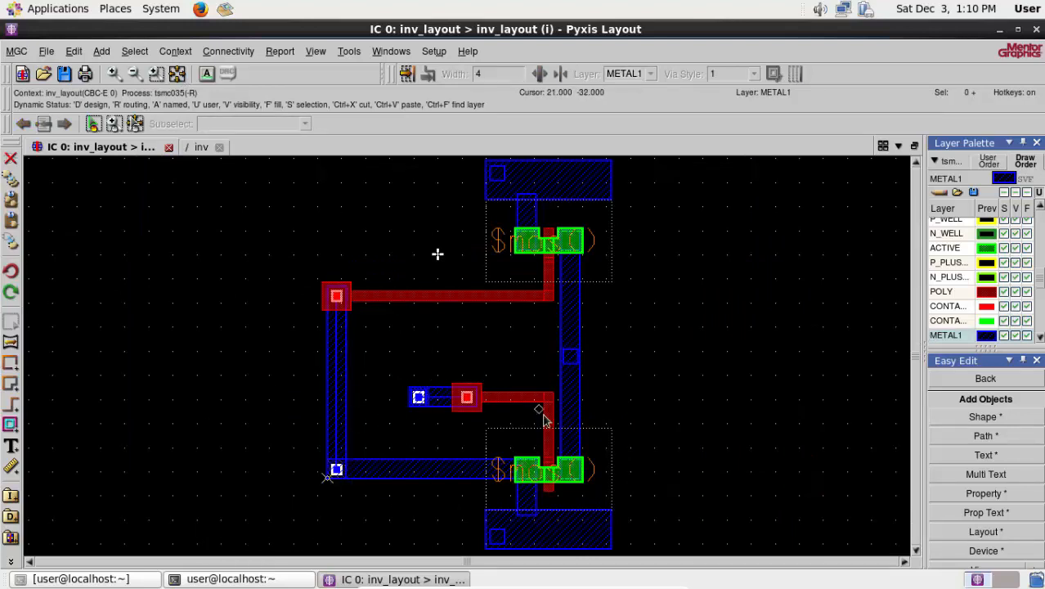
{"action": "left_click", "coordinate": [391, 300]}
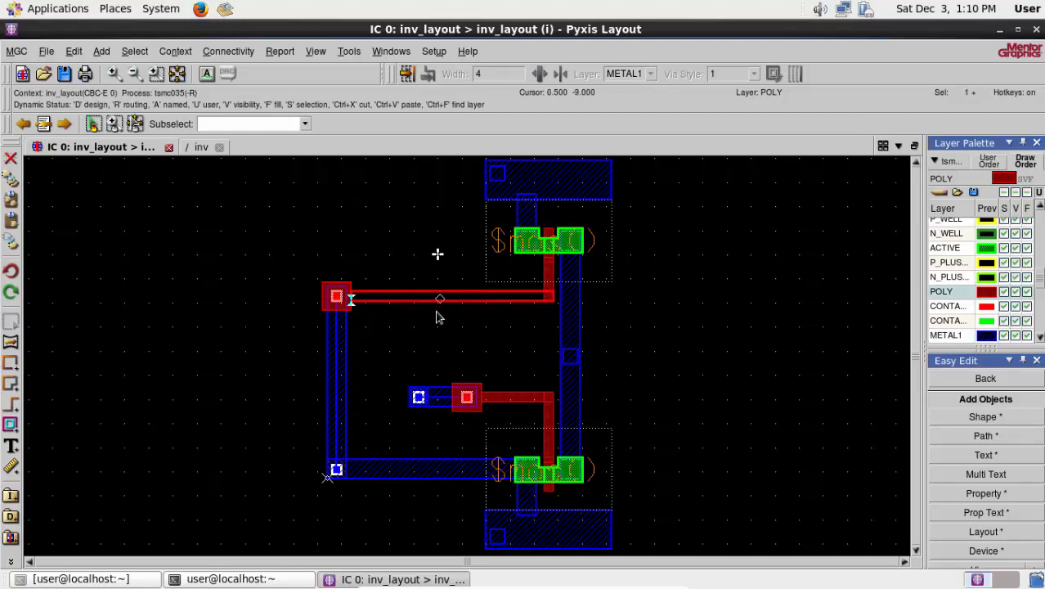
{"action": "left_click", "coordinate": [525, 398]}
{"action": "right_click", "coordinate": [201, 409]}
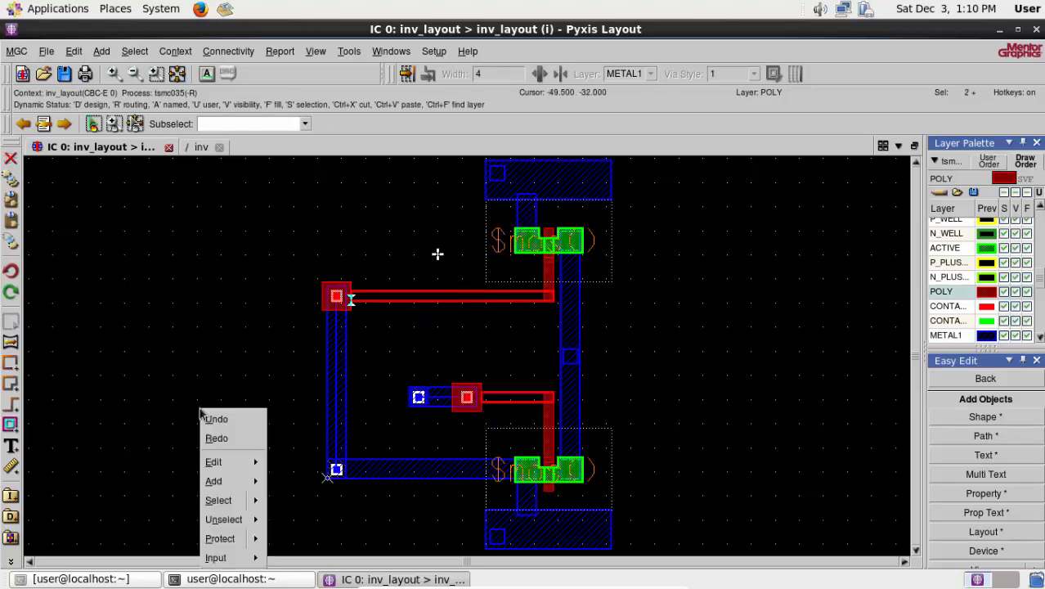
{"action": "mouse_move", "coordinate": [237, 519]}
{"action": "left_click", "coordinate": [318, 406]}
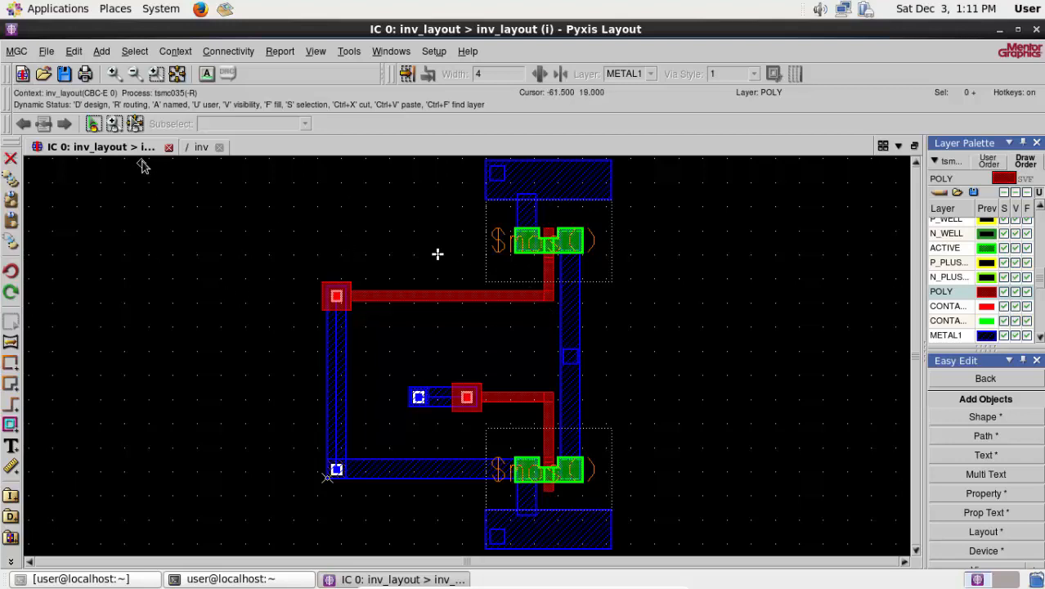
- Compare the inv schematic with the layout, checking the PMOS body connection to VDD and the NMOS body connection to ground
{"action": "left_click", "coordinate": [200, 148]}
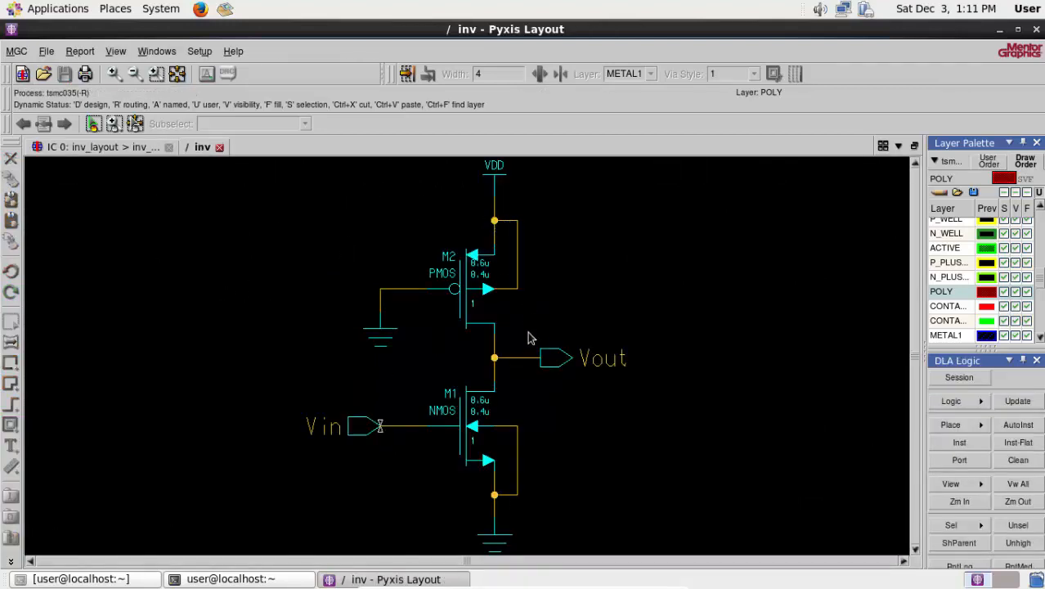
{"action": "left_click", "coordinate": [516, 265]}
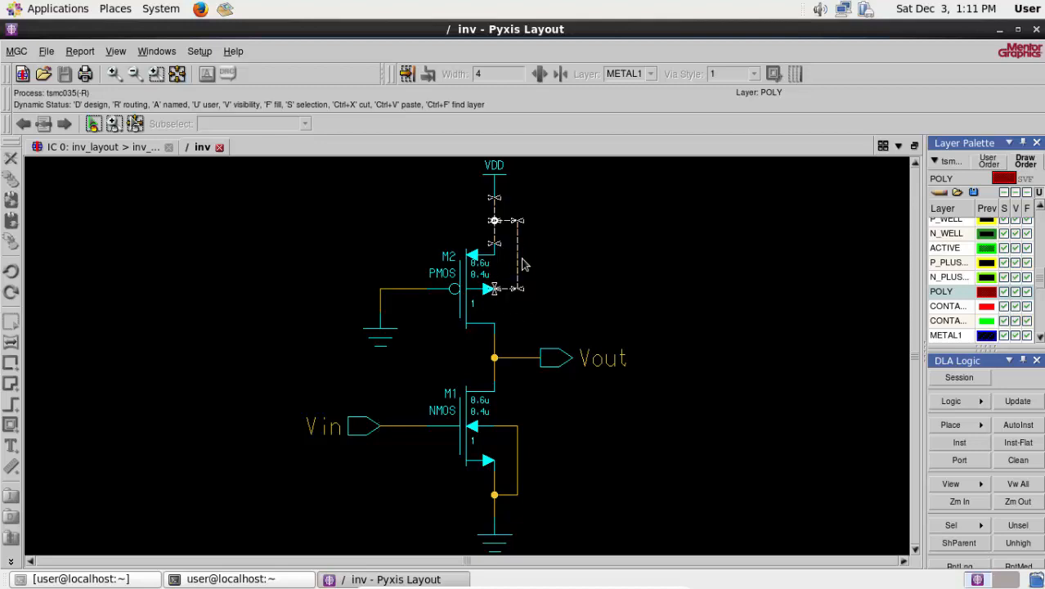
{"action": "left_click", "coordinate": [104, 147]}
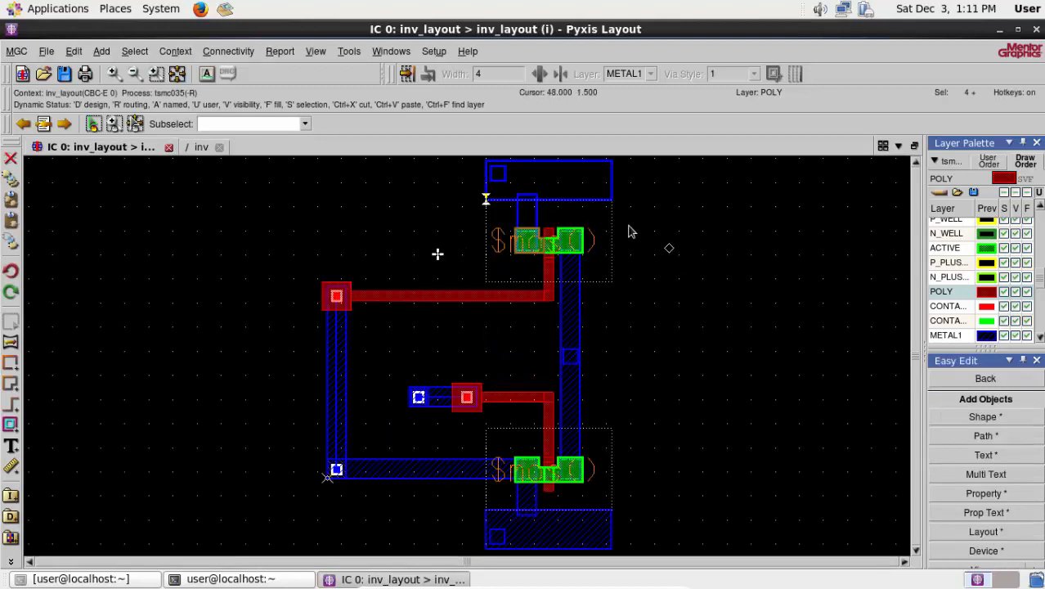
{"action": "mouse_move", "coordinate": [672, 331]}
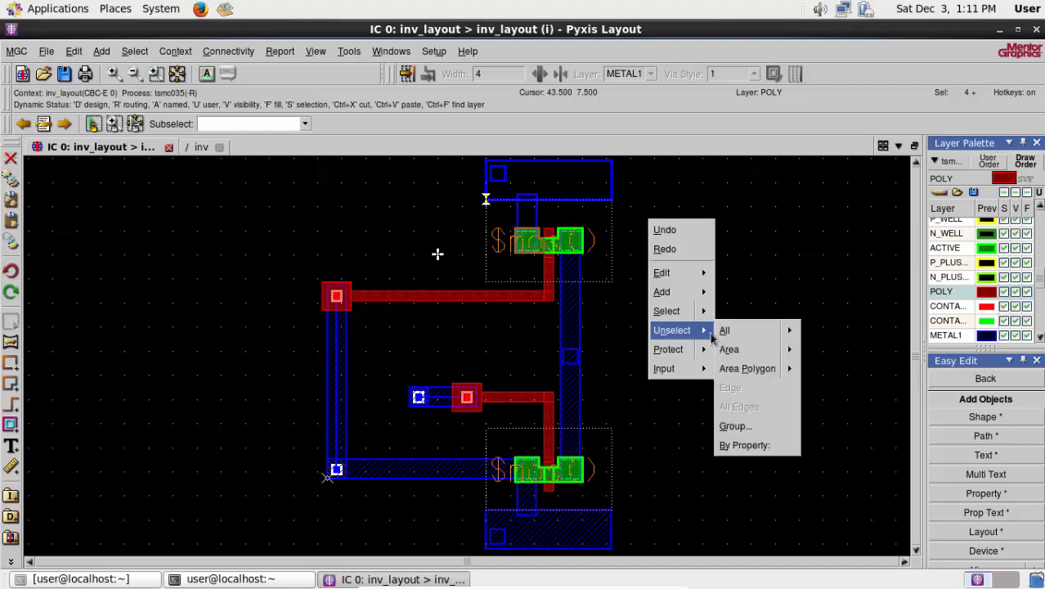
{"action": "left_click", "coordinate": [723, 329]}
{"action": "left_click", "coordinate": [196, 148]}
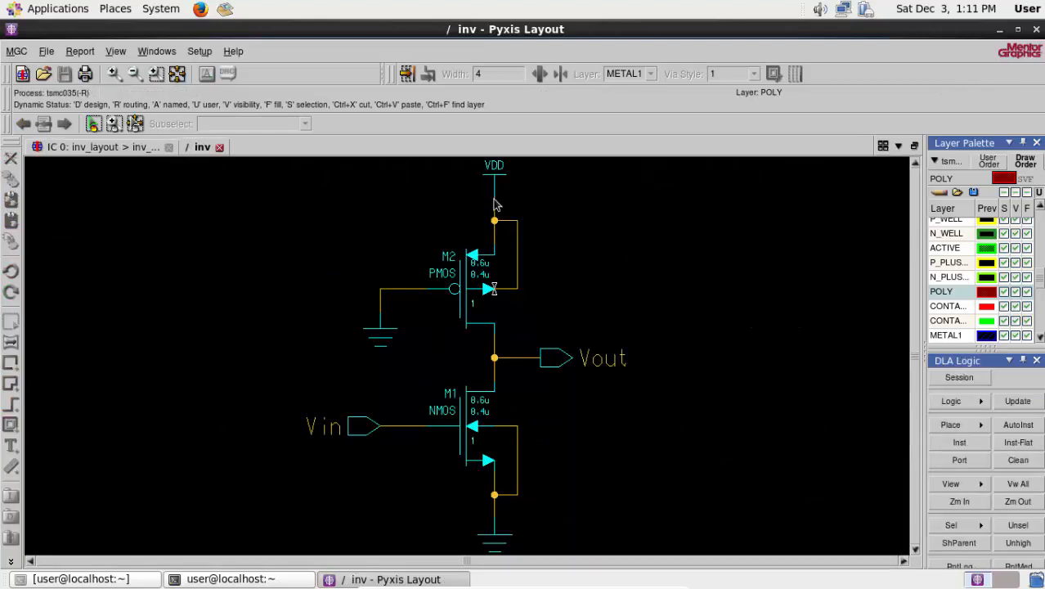
{"action": "left_click", "coordinate": [122, 150]}
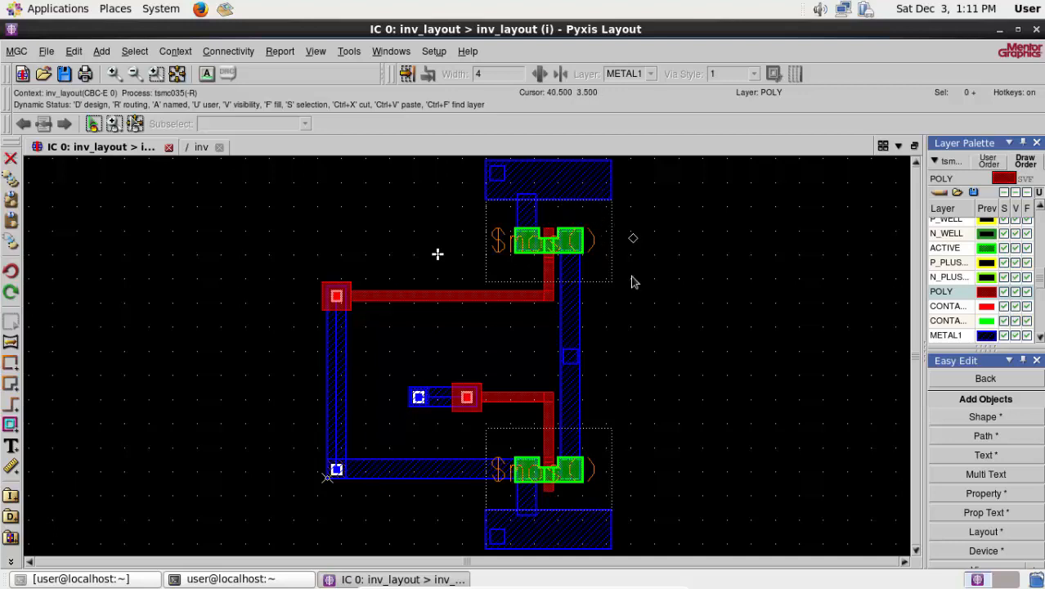
{"action": "left_click", "coordinate": [198, 148]}
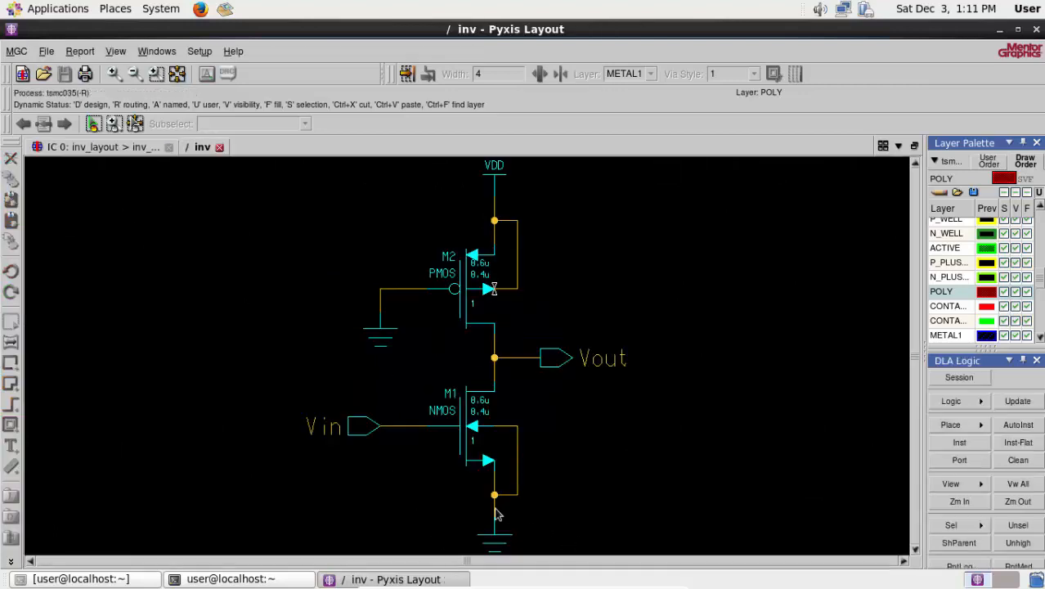
{"action": "left_click", "coordinate": [132, 149]}
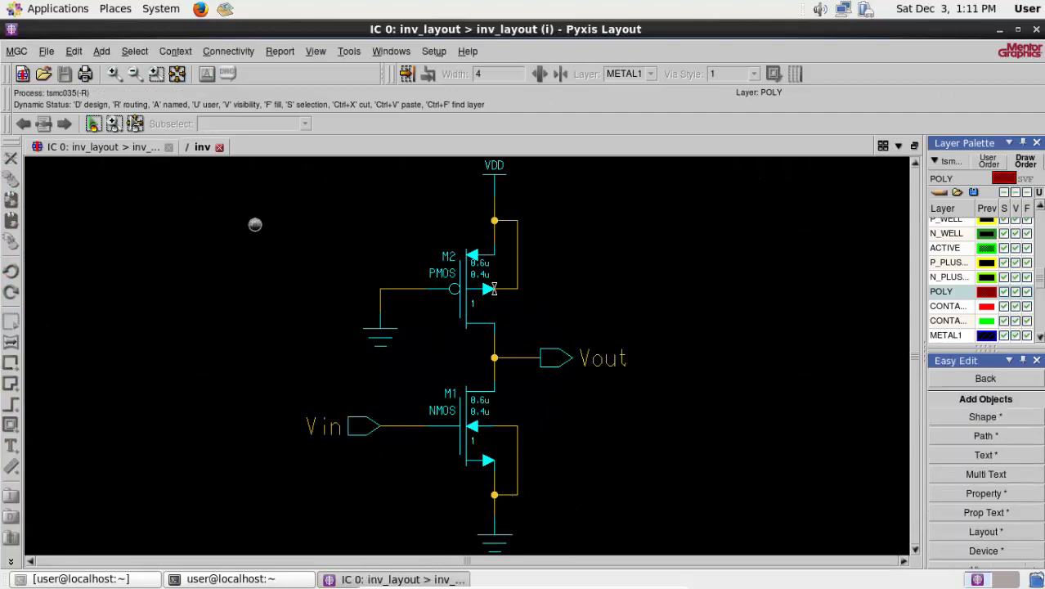
- Start adding a layout cell and choose nwell_contact from $ADK/technology/ic/process/tsmc035_via
{"action": "left_click", "coordinate": [916, 163]}
{"action": "left_click", "coordinate": [916, 162]}
{"action": "left_click", "coordinate": [915, 162]}
{"action": "left_click", "coordinate": [915, 163]}
{"action": "scroll", "coordinate": [683, 289], "scroll_direction": "up", "scroll_amount": 1}
{"action": "scroll", "coordinate": [658, 297], "scroll_direction": "up", "scroll_amount": 1}
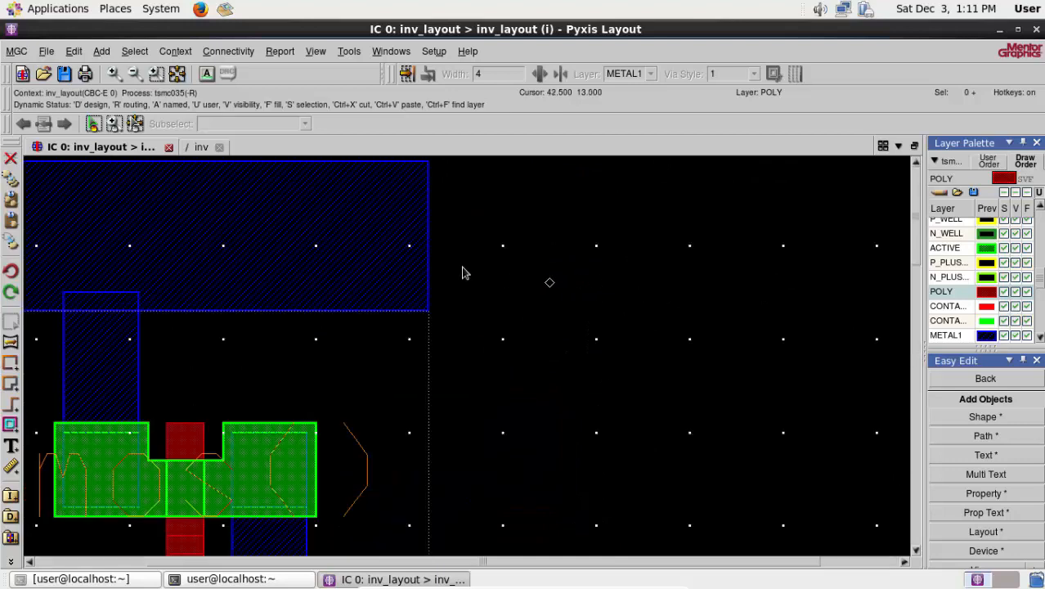
{"action": "scroll", "coordinate": [450, 267], "scroll_direction": "down", "scroll_amount": 1}
{"action": "right_click", "coordinate": [495, 259]}
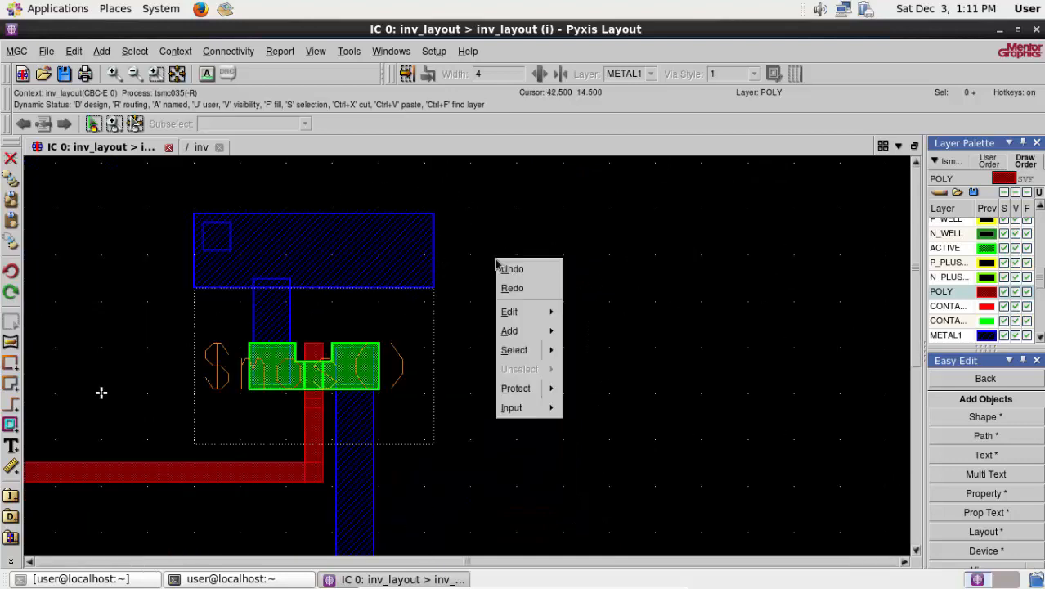
{"action": "mouse_move", "coordinate": [538, 338]}
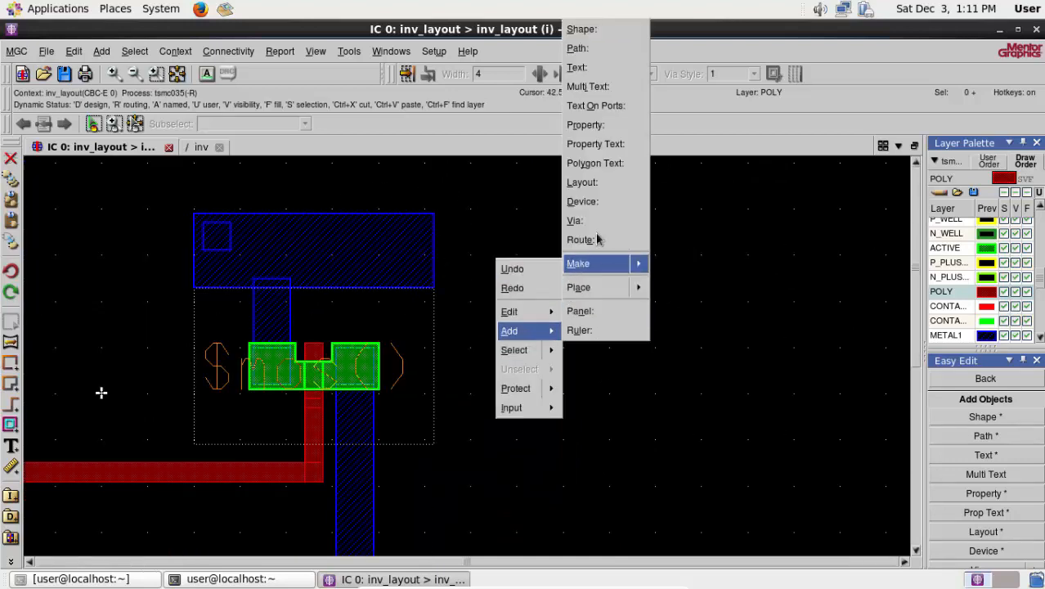
{"action": "left_click", "coordinate": [582, 182]}
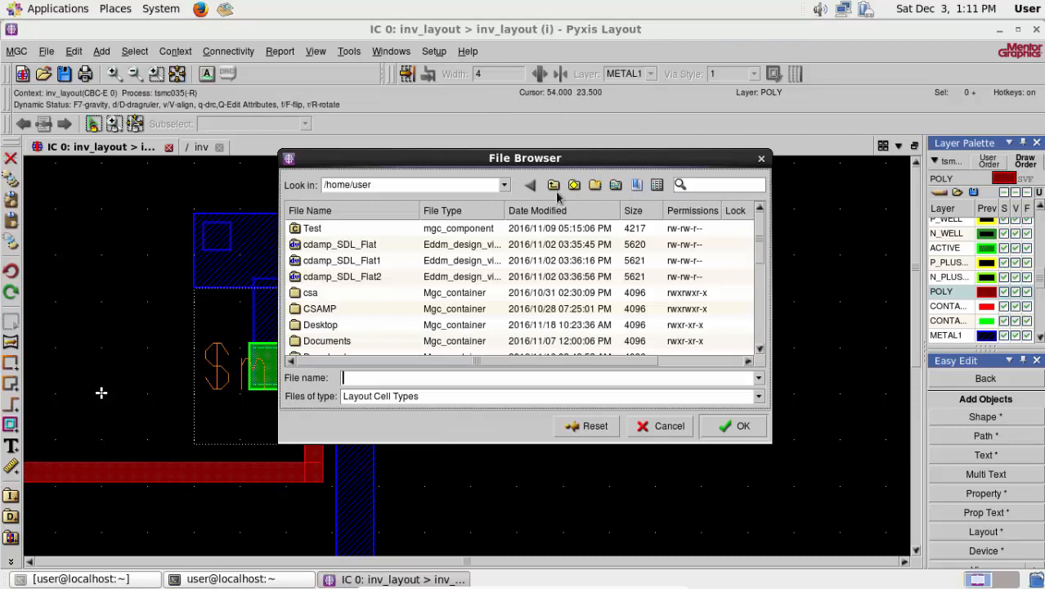
{"action": "left_click", "coordinate": [616, 185]}
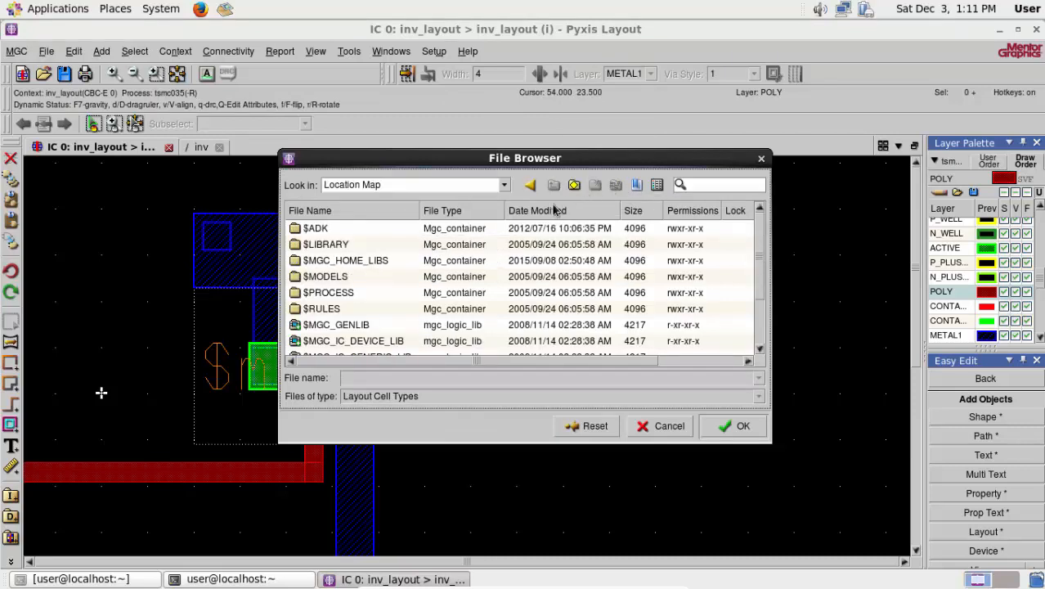
{"action": "double_click", "coordinate": [333, 245]}
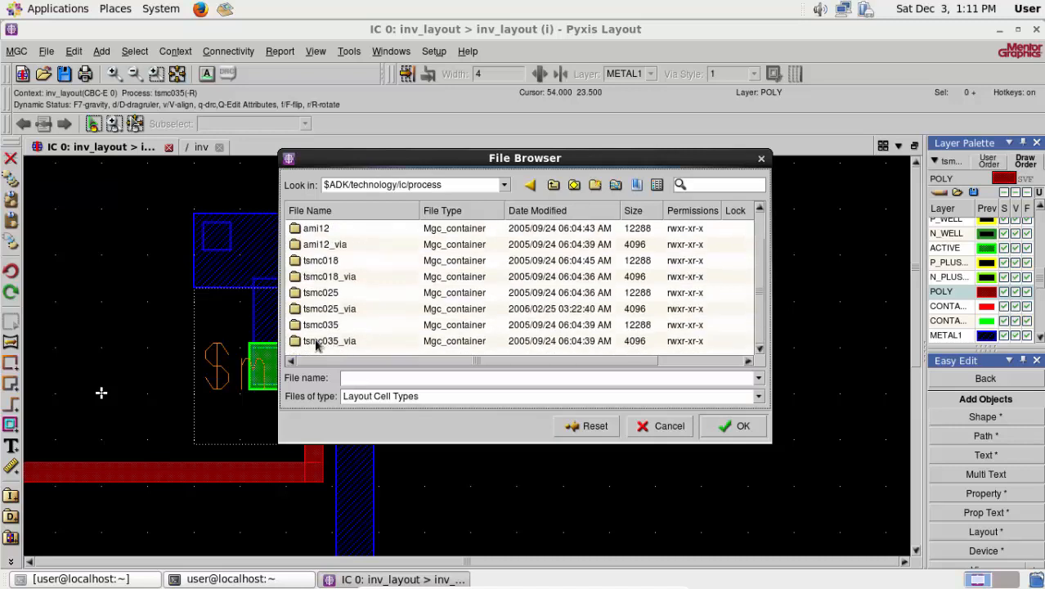
{"action": "left_click", "coordinate": [342, 346]}
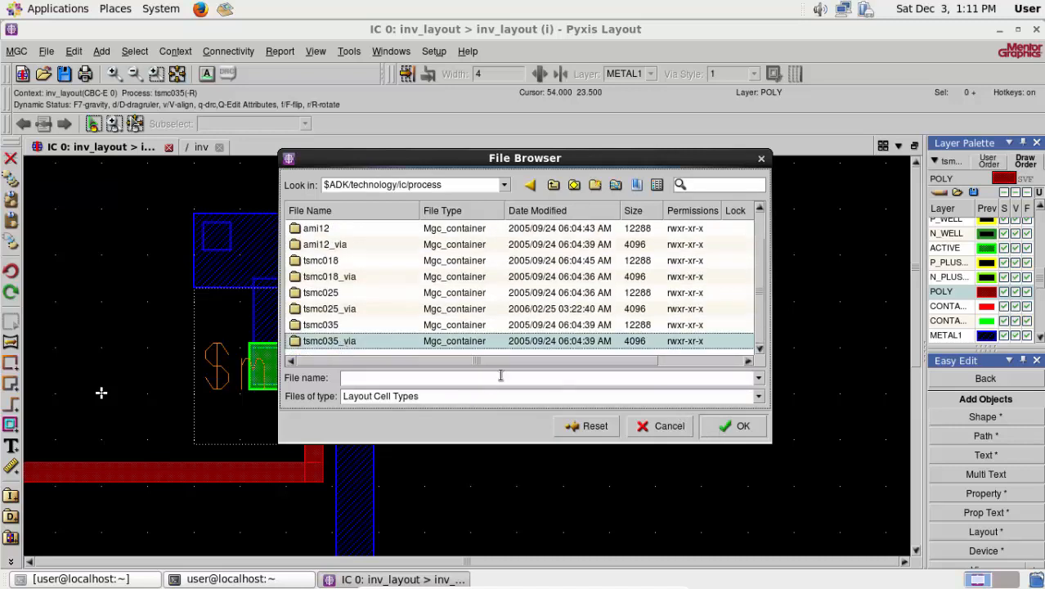
{"action": "double_click", "coordinate": [339, 342]}
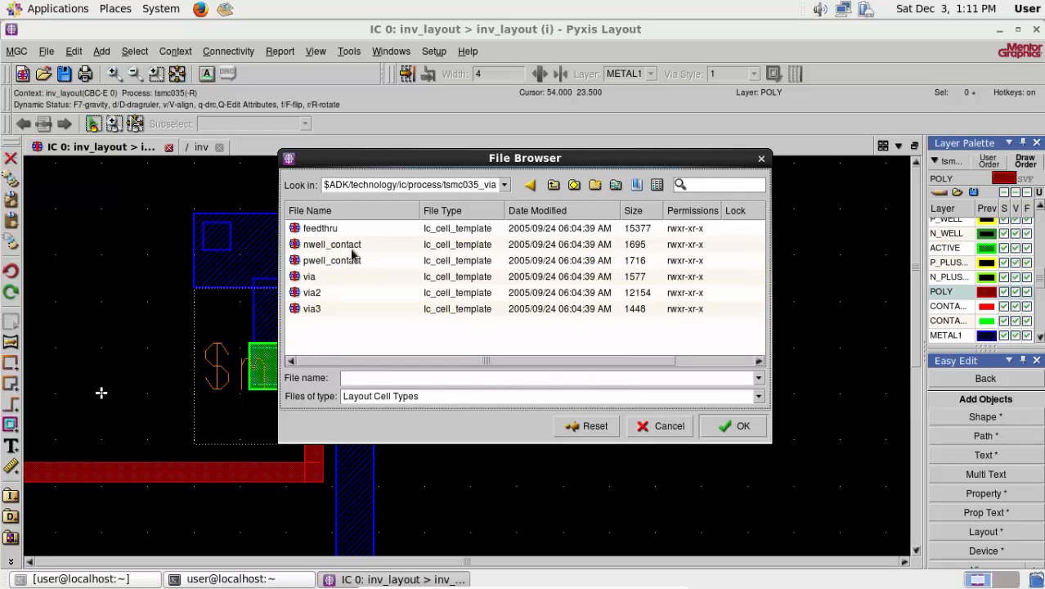
{"action": "left_click", "coordinate": [353, 245]}
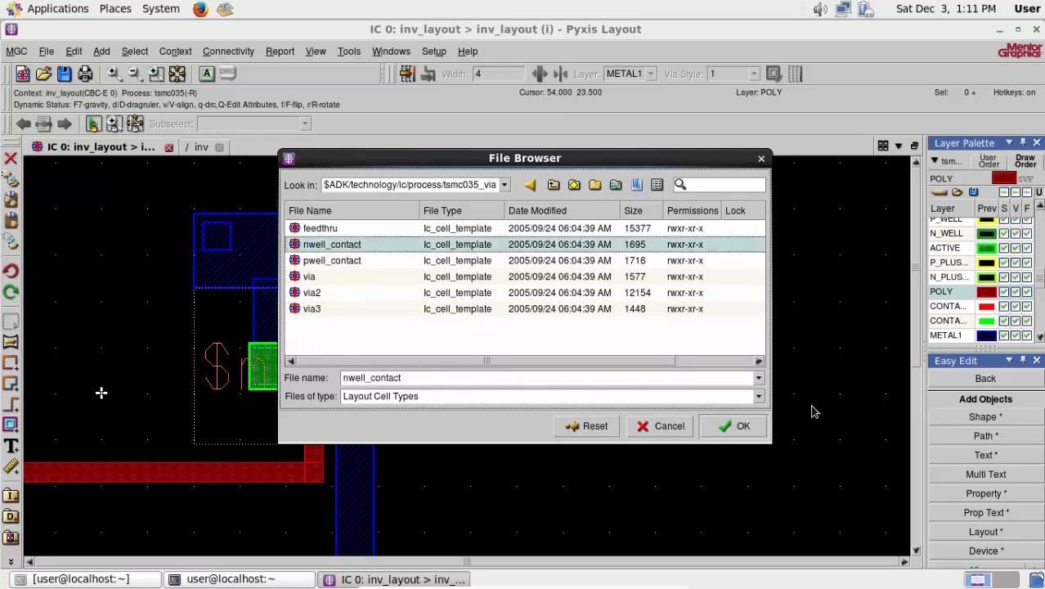
{"action": "left_click", "coordinate": [740, 426]}
- Place the nwell_contact cell over the right end of the upper METAL1 rail, aligned with the rail's right edge, and deselect it
{"action": "scroll", "coordinate": [333, 270], "scroll_direction": "up", "scroll_amount": 2}
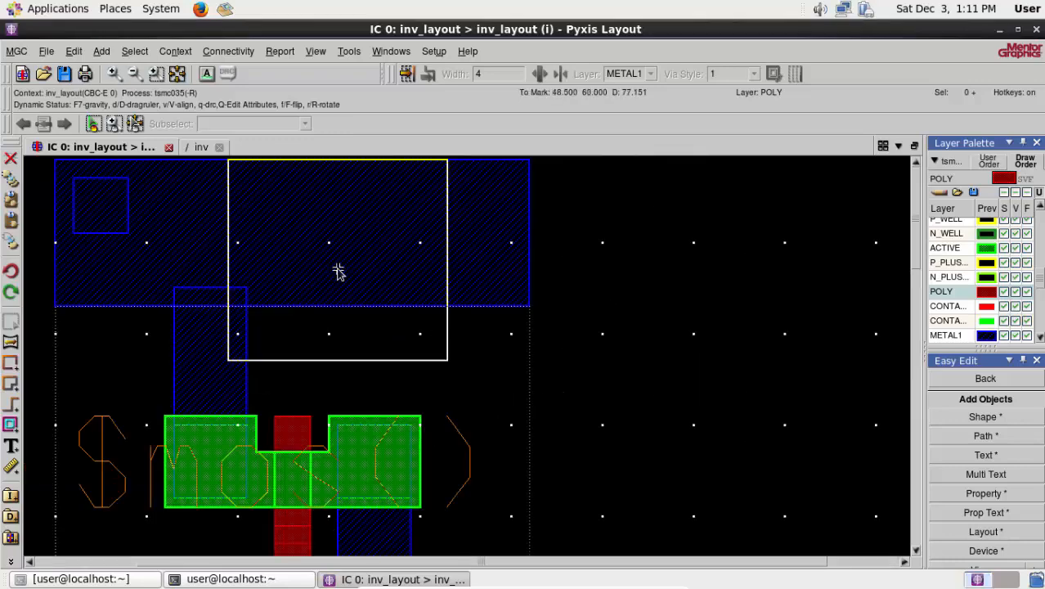
{"action": "left_click", "coordinate": [916, 162]}
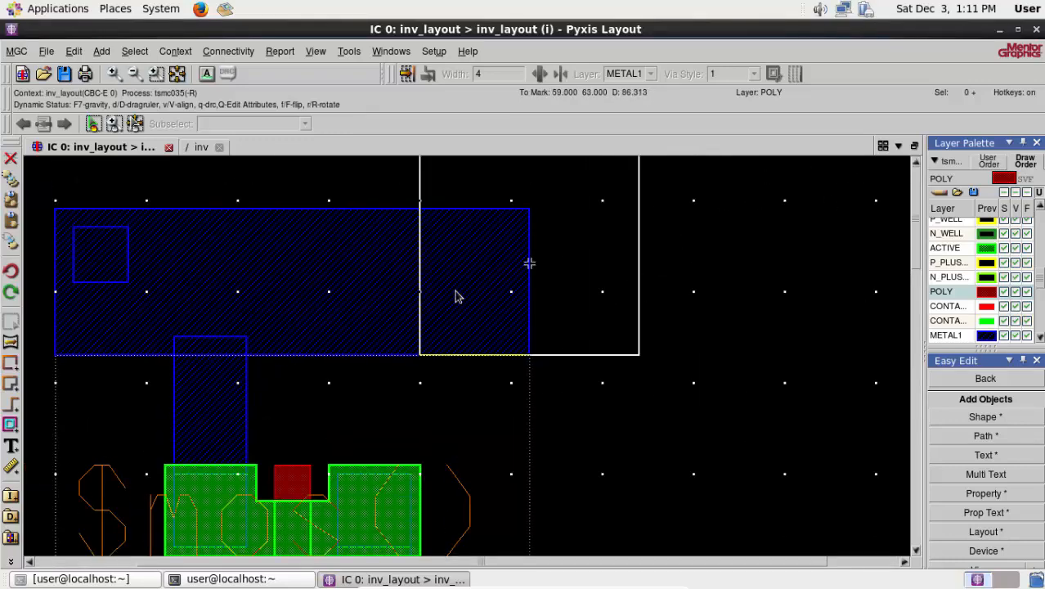
{"action": "scroll", "coordinate": [373, 303], "scroll_direction": "up", "scroll_amount": 2}
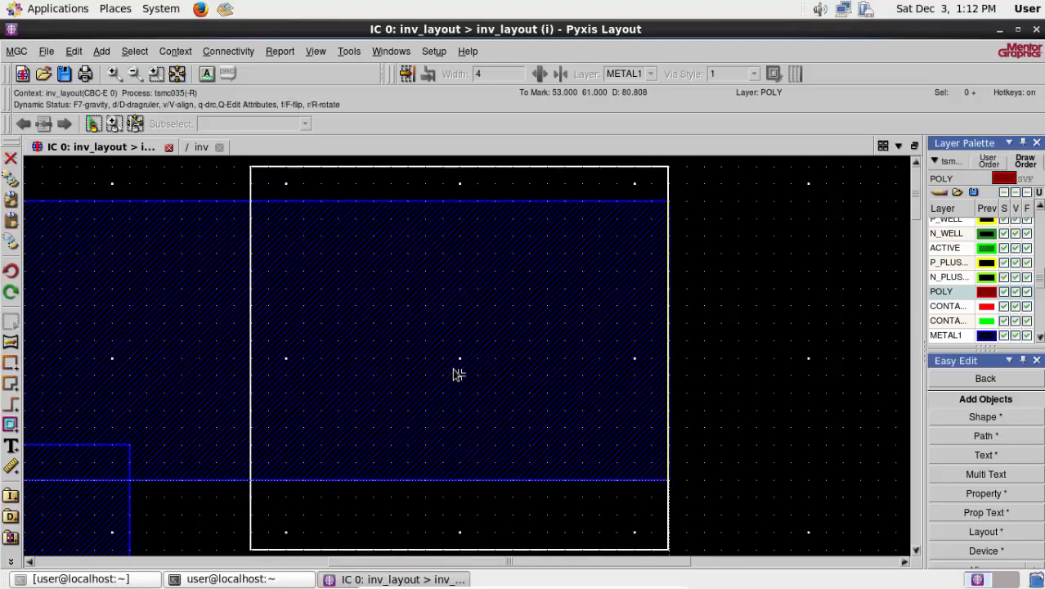
{"action": "left_click", "coordinate": [458, 373]}
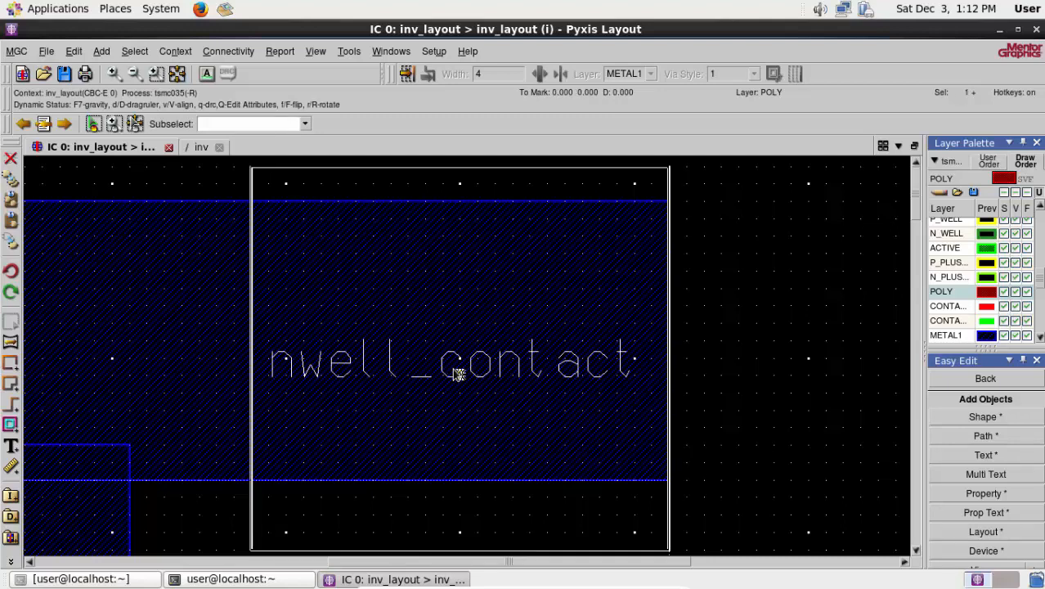
{"action": "right_click", "coordinate": [704, 296]}
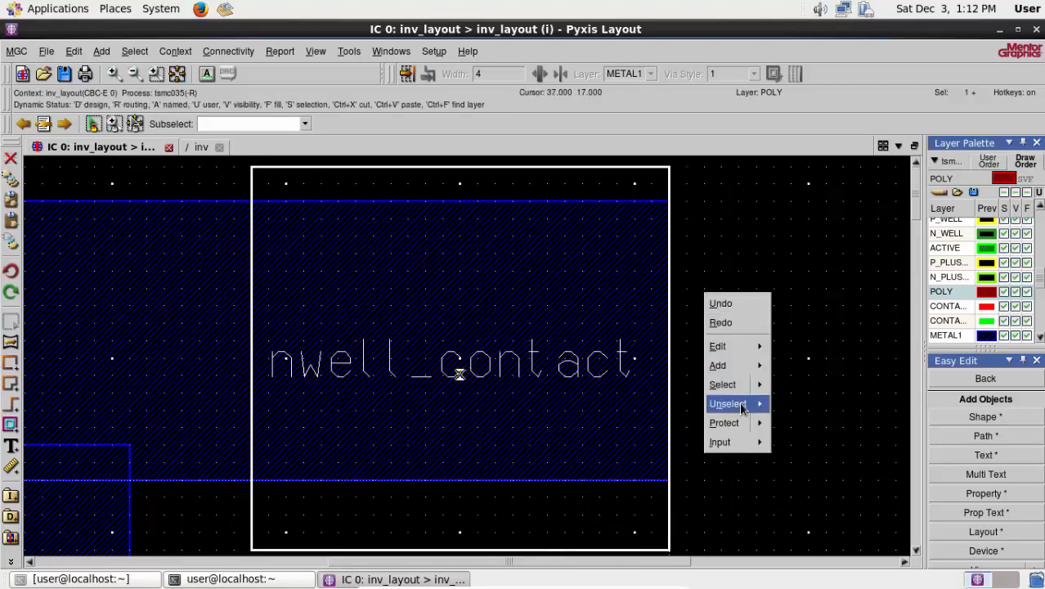
{"action": "mouse_move", "coordinate": [727, 403]}
{"action": "left_click", "coordinate": [784, 404]}
- Peek into the area around the placed nwell_contact to display its internal layers
{"action": "left_click", "coordinate": [311, 54]}
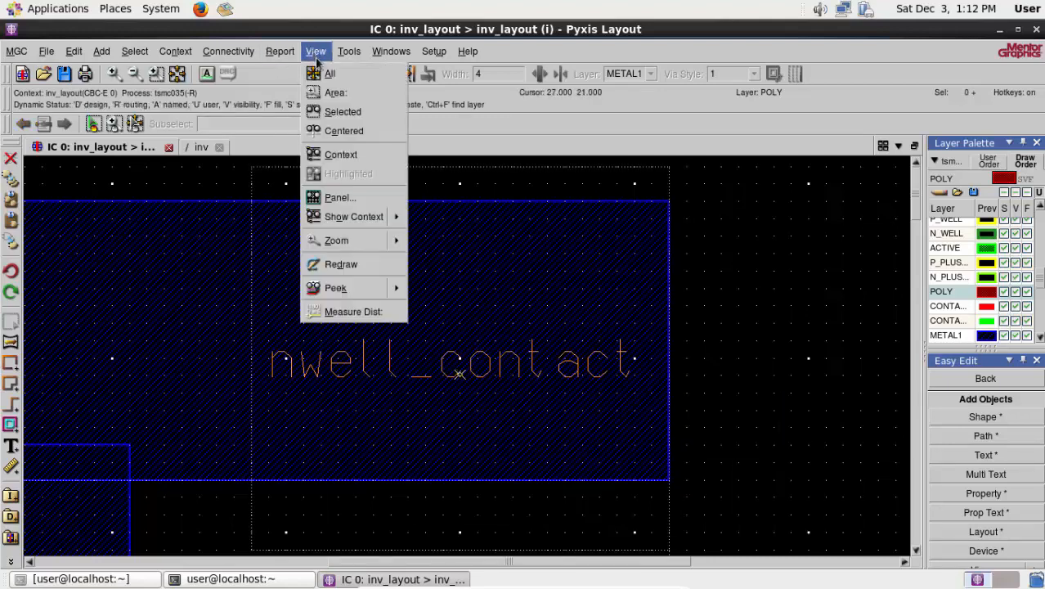
{"action": "mouse_move", "coordinate": [353, 287]}
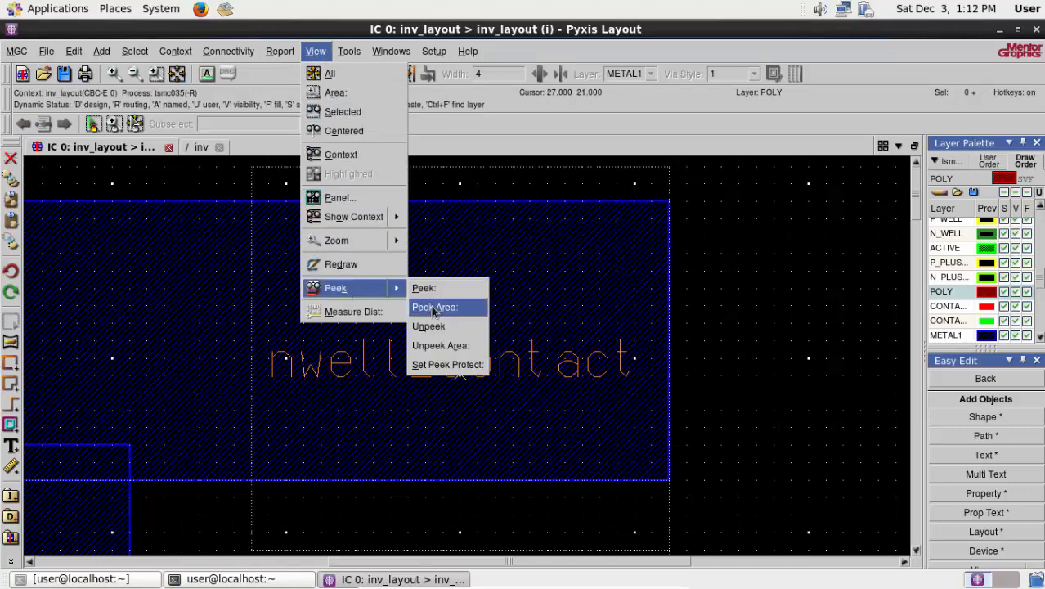
{"action": "left_click", "coordinate": [434, 307]}
{"action": "left_click_drag", "start_coordinate": [707, 526], "coordinate": [216, 166]}
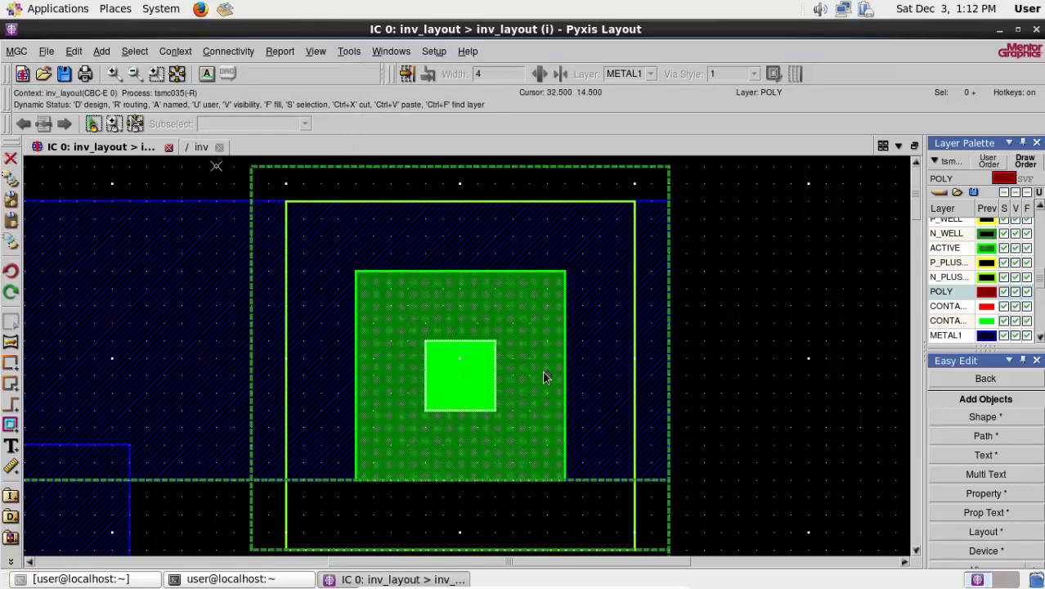
- Examine the nwell_contact's layers against the METAL1 rail and the PMOS n-well boundary, briefly selecting and deselecting the rail
{"action": "left_click", "coordinate": [361, 275]}
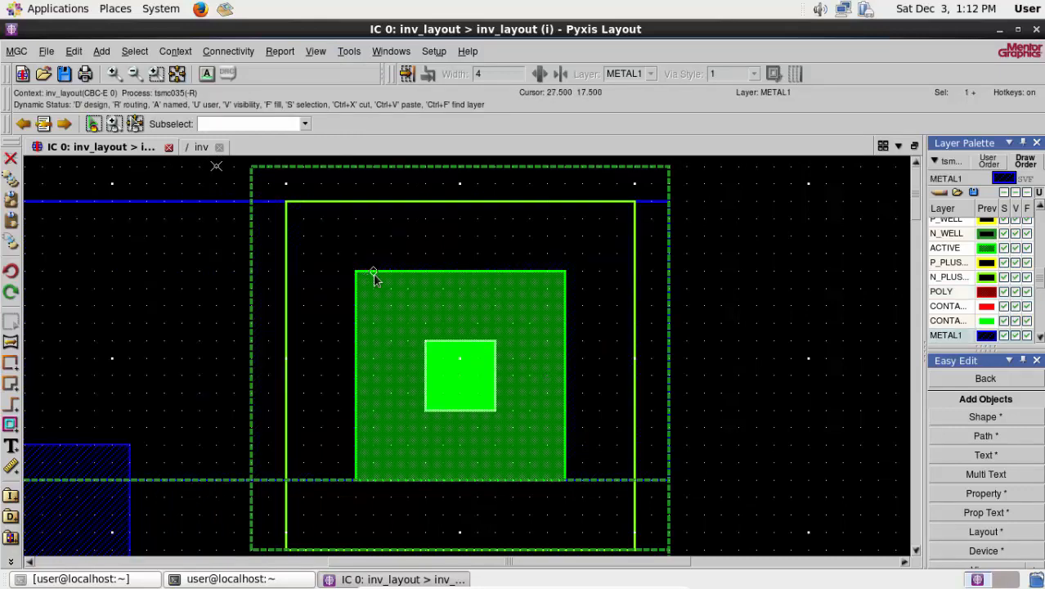
{"action": "right_click", "coordinate": [708, 260]}
{"action": "mouse_move", "coordinate": [760, 372]}
{"action": "left_click", "coordinate": [881, 373]}
{"action": "right_click", "coordinate": [753, 337]}
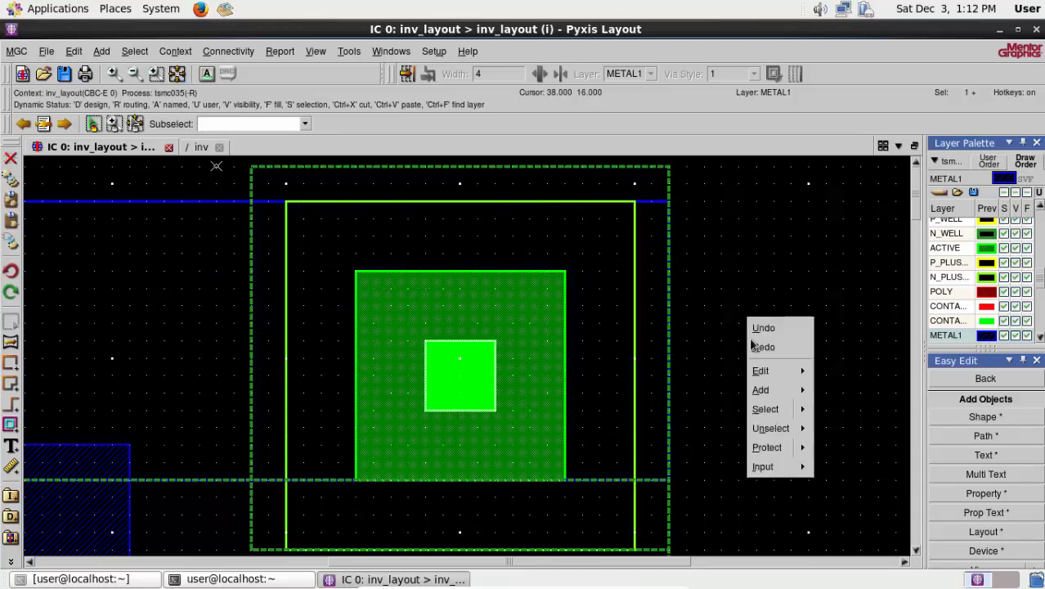
{"action": "left_click", "coordinate": [823, 429]}
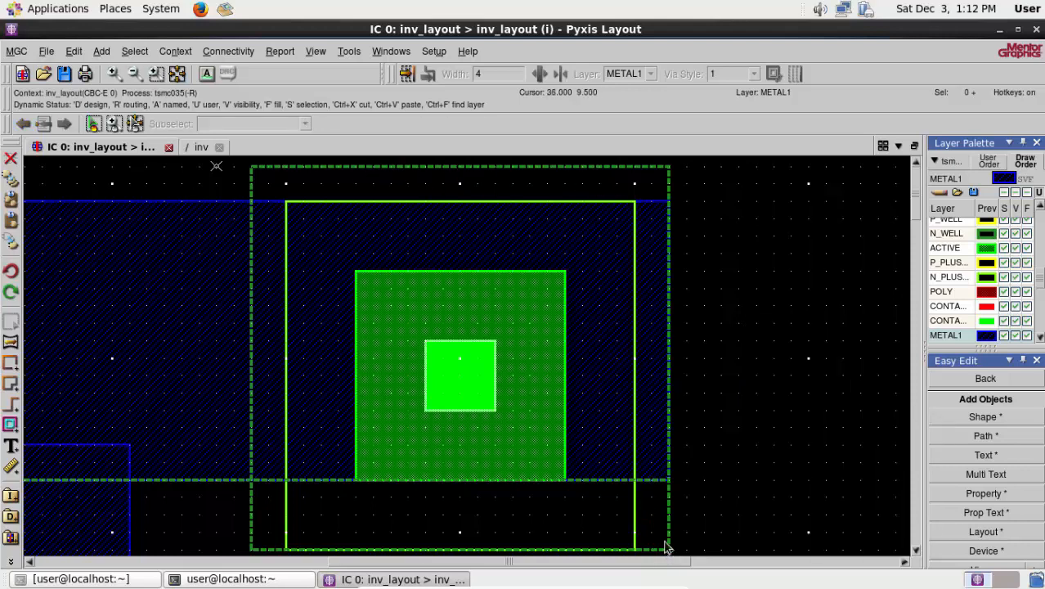
{"action": "right_click", "coordinate": [753, 415]}
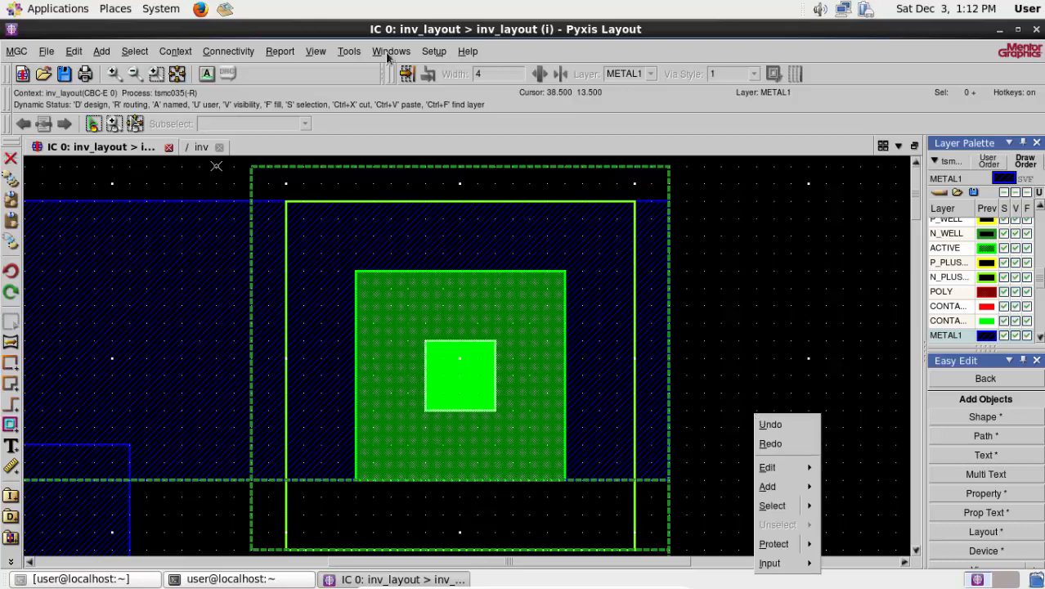
{"action": "left_click", "coordinate": [652, 287]}
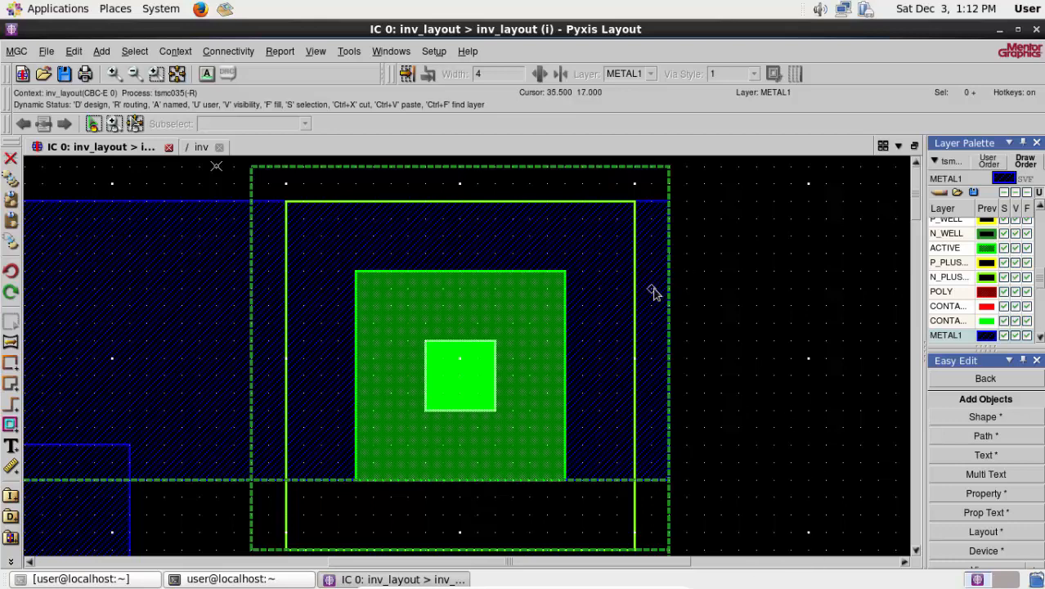
{"action": "left_click", "coordinate": [916, 552]}
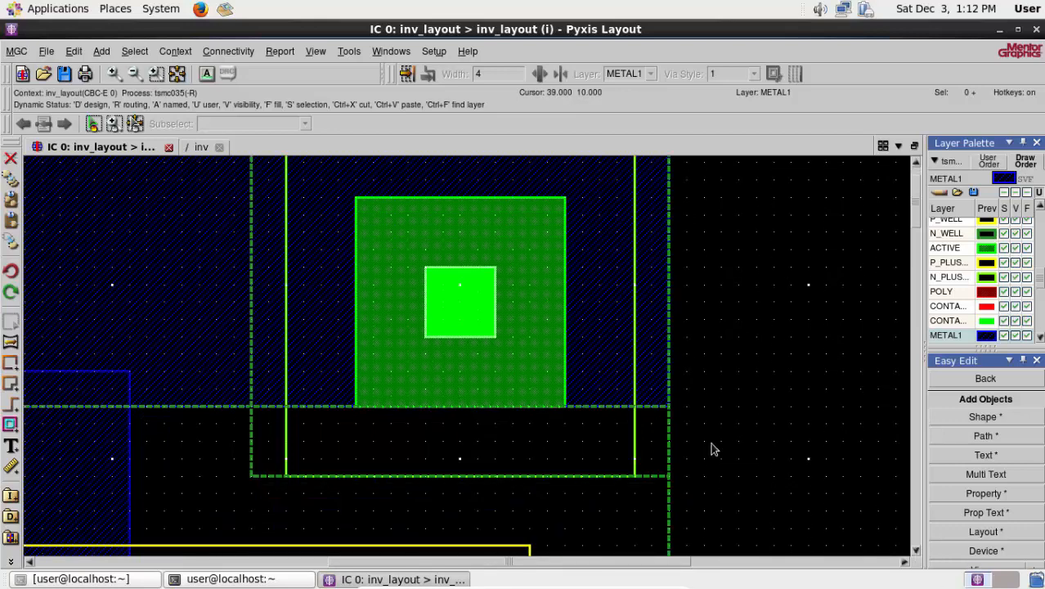
{"action": "left_click", "coordinate": [916, 164]}
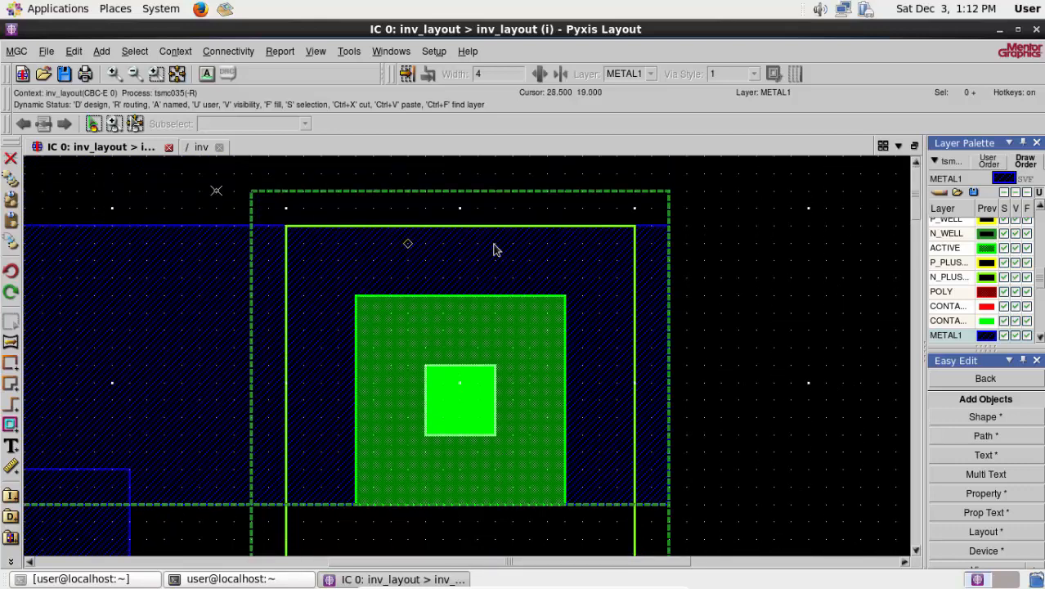
{"action": "left_click", "coordinate": [916, 550]}
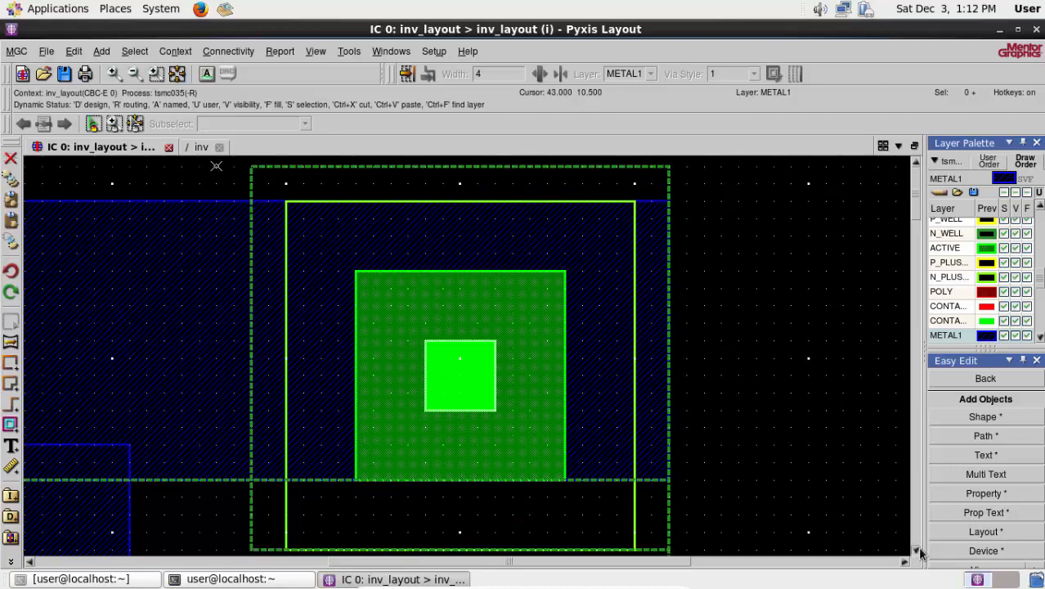
- Unpeek the area around the nwell_contact to hide its internal layers
{"action": "left_click", "coordinate": [316, 50]}
{"action": "mouse_move", "coordinate": [365, 289]}
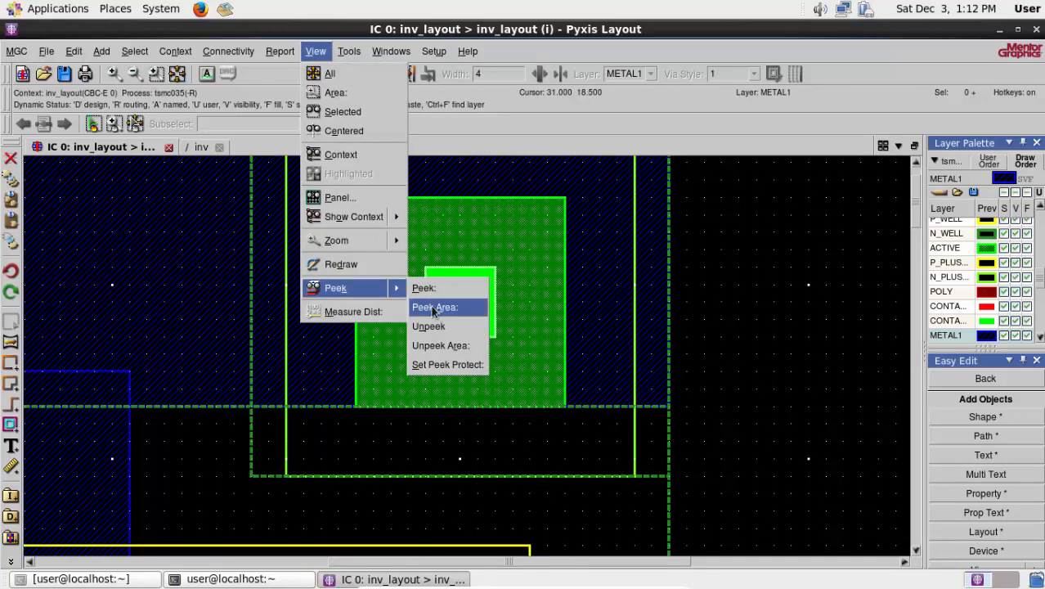
{"action": "left_click", "coordinate": [440, 345]}
{"action": "left_click_drag", "start_coordinate": [773, 492], "coordinate": [187, 174]}
{"action": "right_click", "coordinate": [872, 302]}
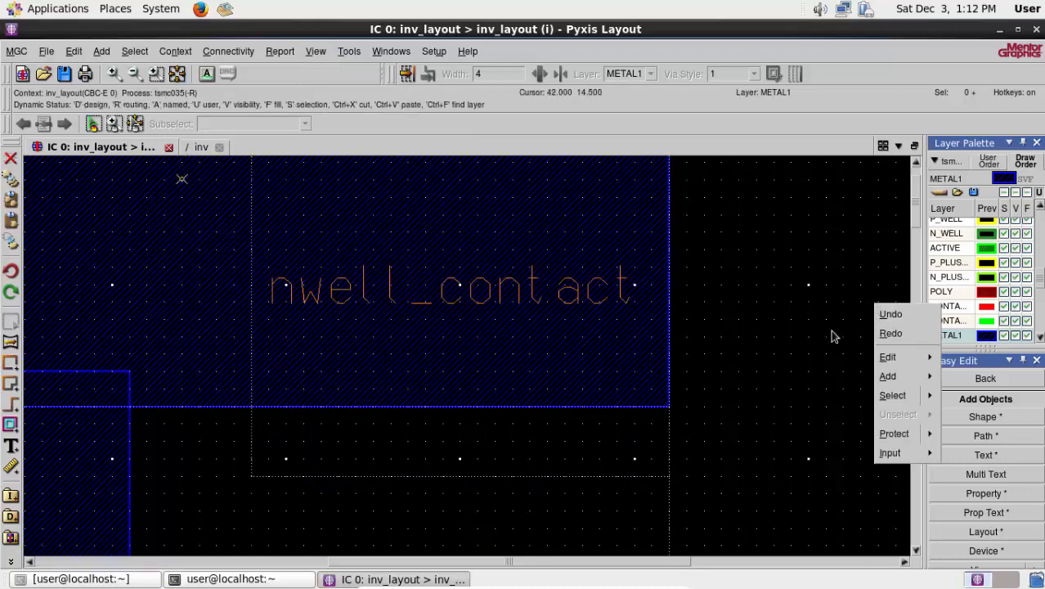
- Add a layout cell below the upper transistor's routing, with its path set to pwell_contact in tsmc035_via
{"action": "left_click", "coordinate": [715, 293]}
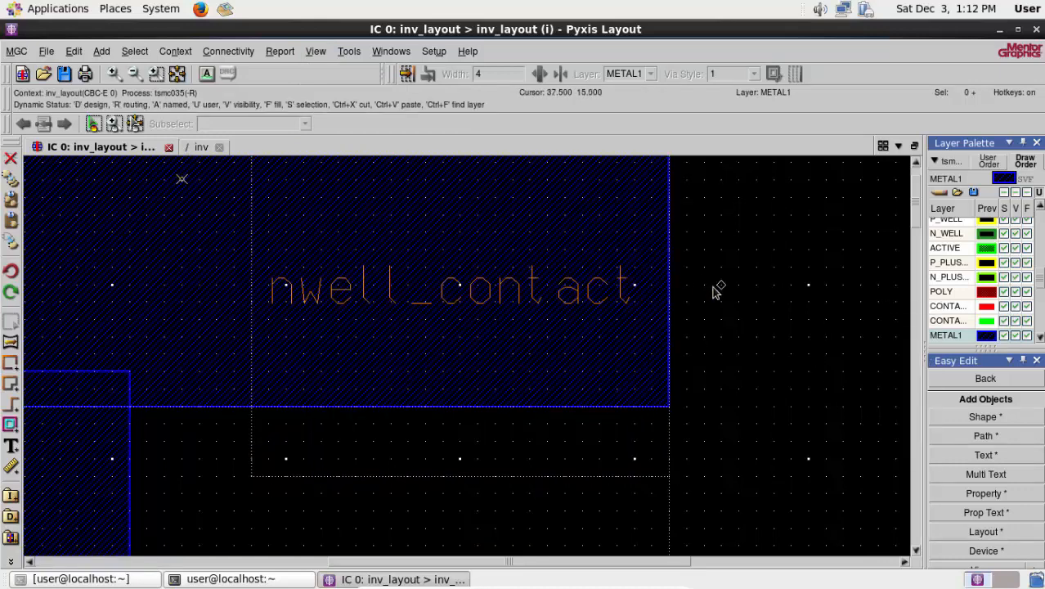
{"action": "left_click", "coordinate": [178, 73]}
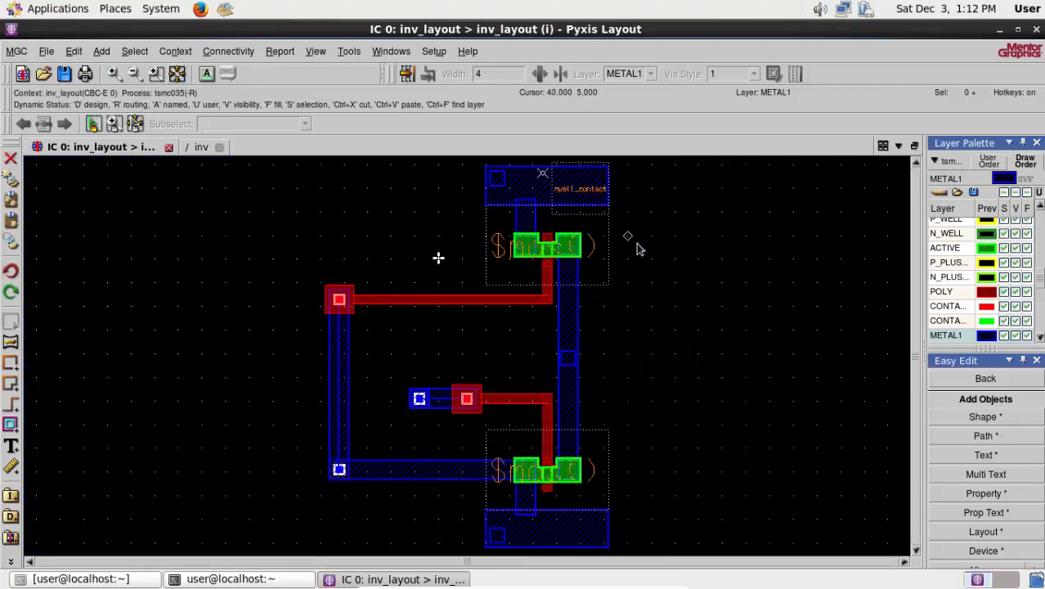
{"action": "left_click", "coordinate": [917, 551]}
{"action": "scroll", "coordinate": [672, 395], "scroll_direction": "up", "scroll_amount": 1}
{"action": "scroll", "coordinate": [585, 382], "scroll_direction": "up", "scroll_amount": 1}
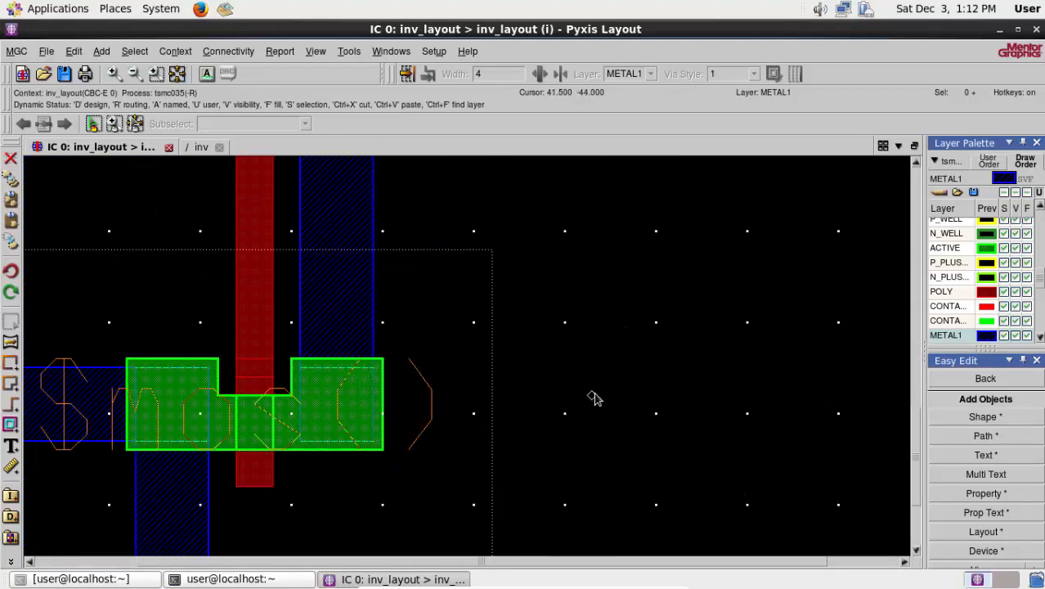
{"action": "scroll", "coordinate": [593, 397], "scroll_direction": "down", "scroll_amount": 1}
{"action": "right_click", "coordinate": [605, 254]}
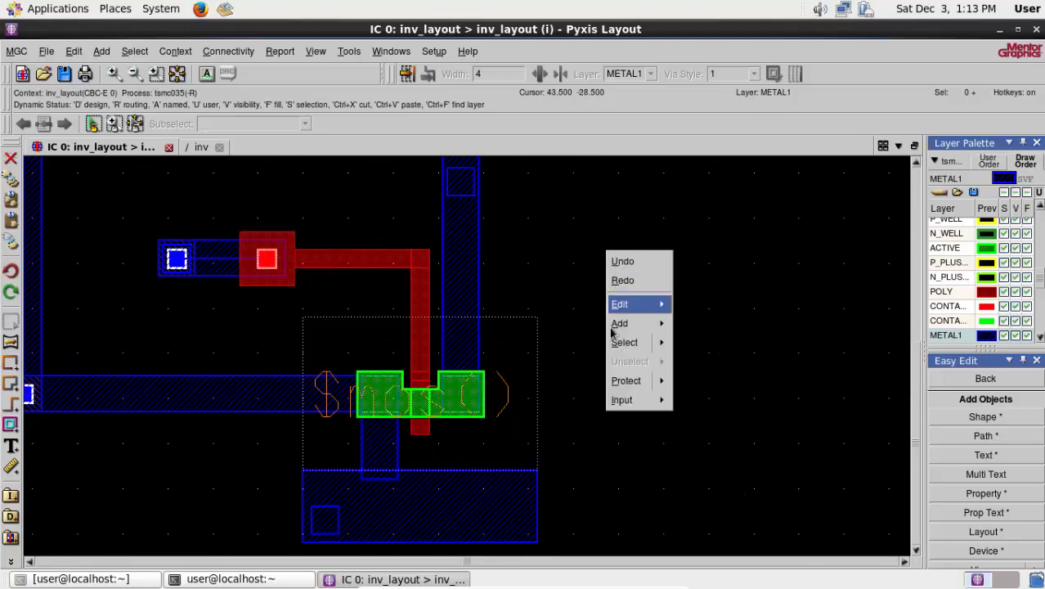
{"action": "mouse_move", "coordinate": [622, 324]}
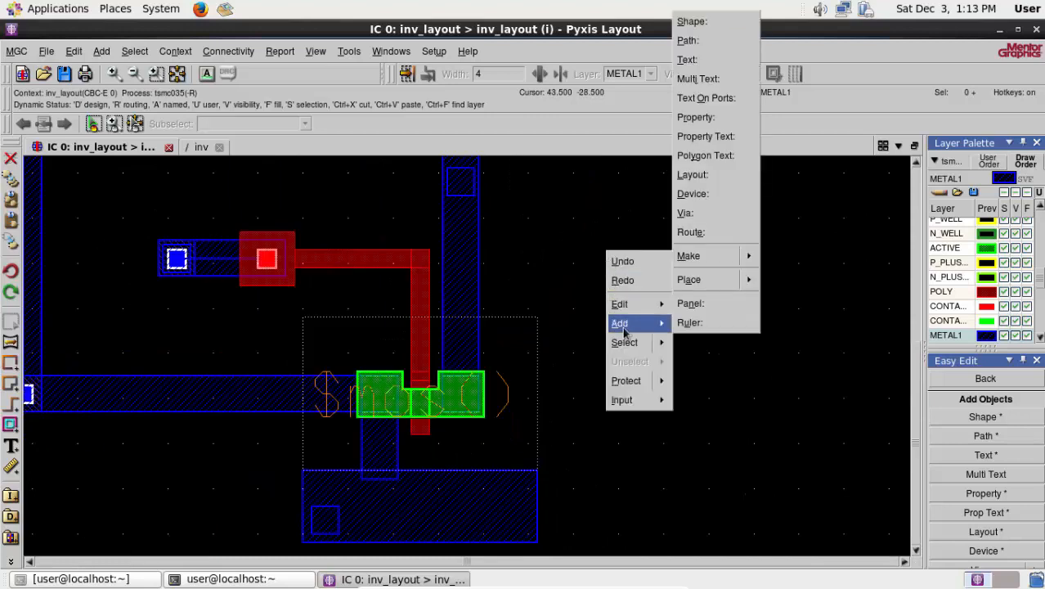
{"action": "left_click", "coordinate": [692, 174]}
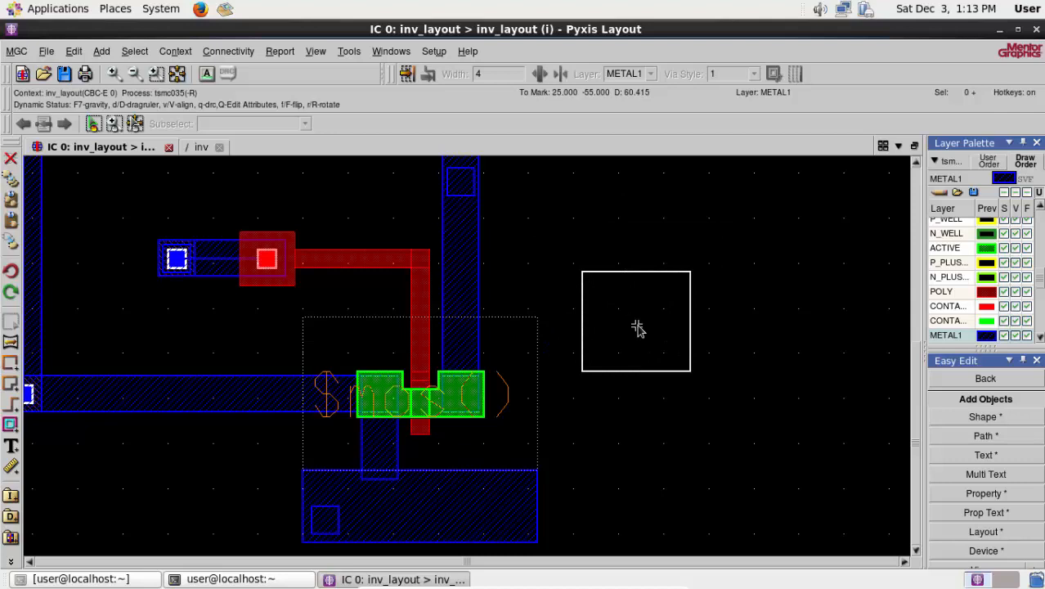
{"action": "key", "text": "shift+q"}
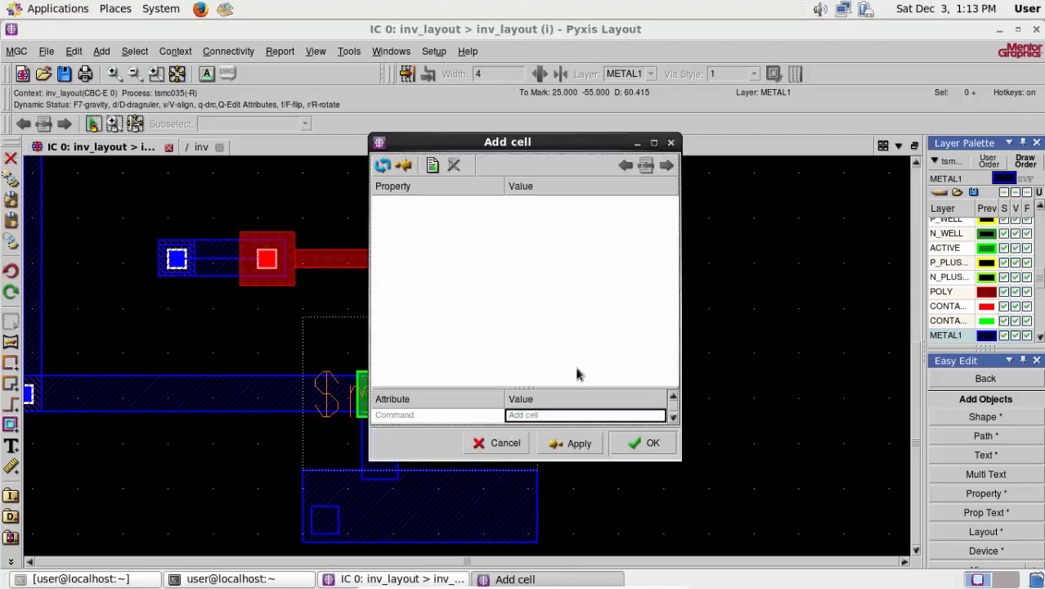
{"action": "left_click_drag", "start_coordinate": [520, 393], "coordinate": [528, 312]}
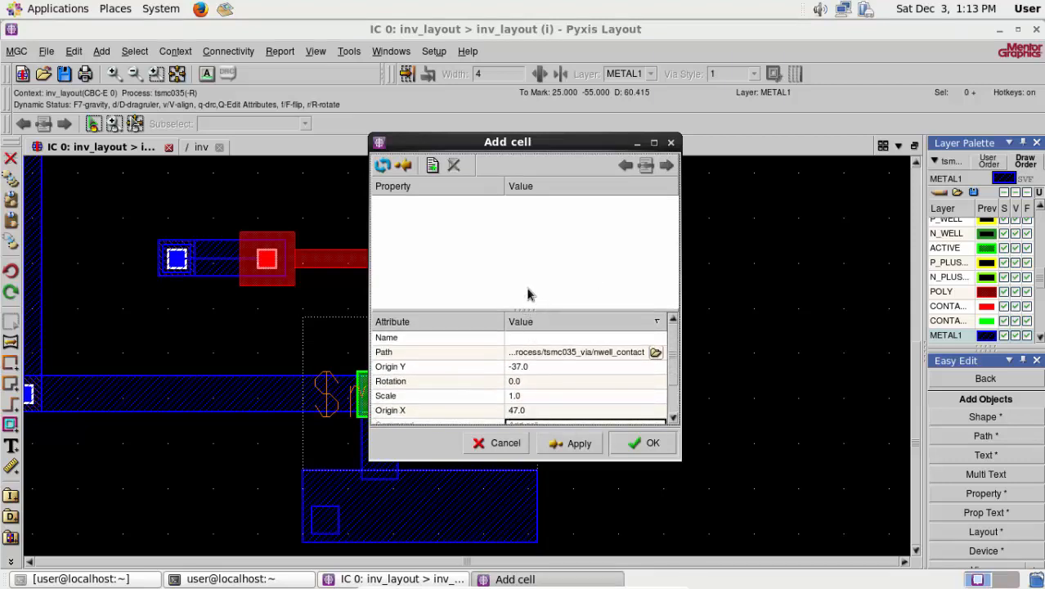
{"action": "left_click", "coordinate": [599, 353]}
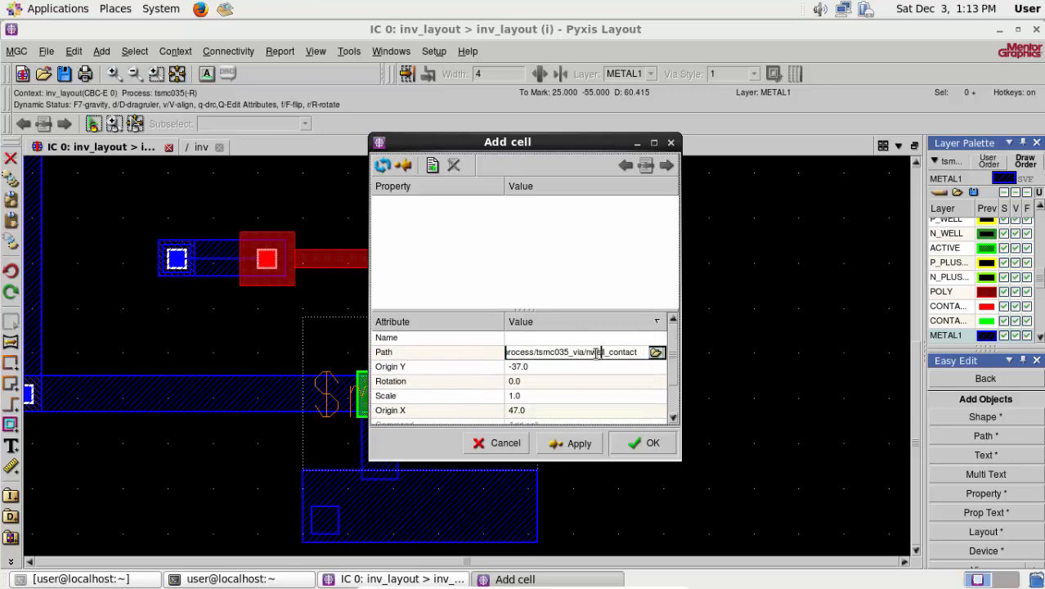
{"action": "key", "text": "BackSpace"}
{"action": "type", "text": "p"}
{"action": "left_click", "coordinate": [636, 443]}
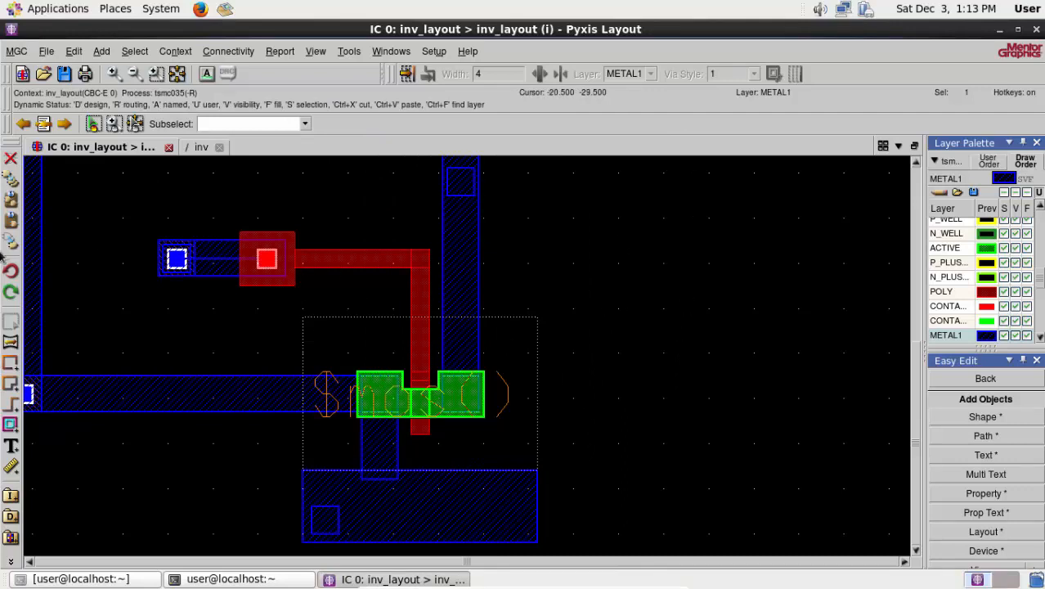
- Move the pwell_contact onto the right end of the lower METAL1 rail, aligned with the rail's right edge, and deselect it
{"action": "left_click", "coordinate": [176, 73]}
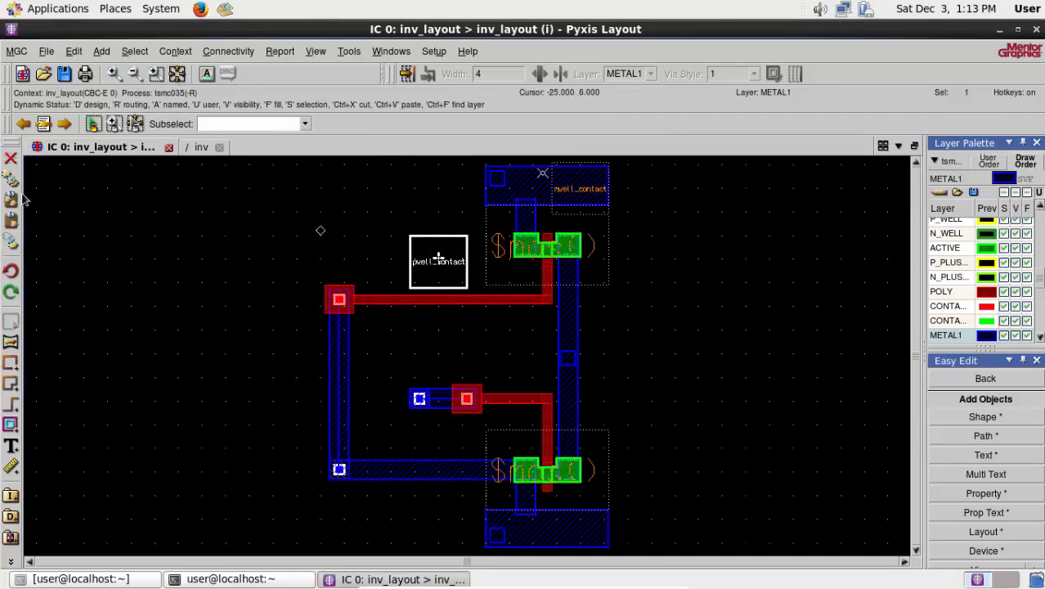
{"action": "left_click", "coordinate": [12, 240]}
{"action": "scroll", "coordinate": [610, 531], "scroll_direction": "up", "scroll_amount": 1}
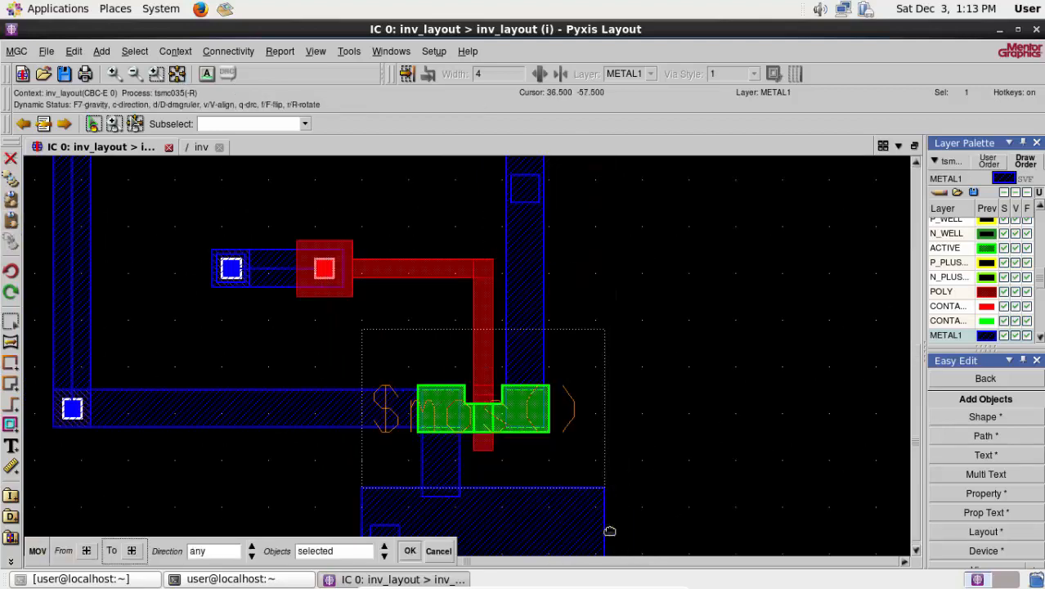
{"action": "scroll", "coordinate": [610, 531], "scroll_direction": "up", "scroll_amount": 1}
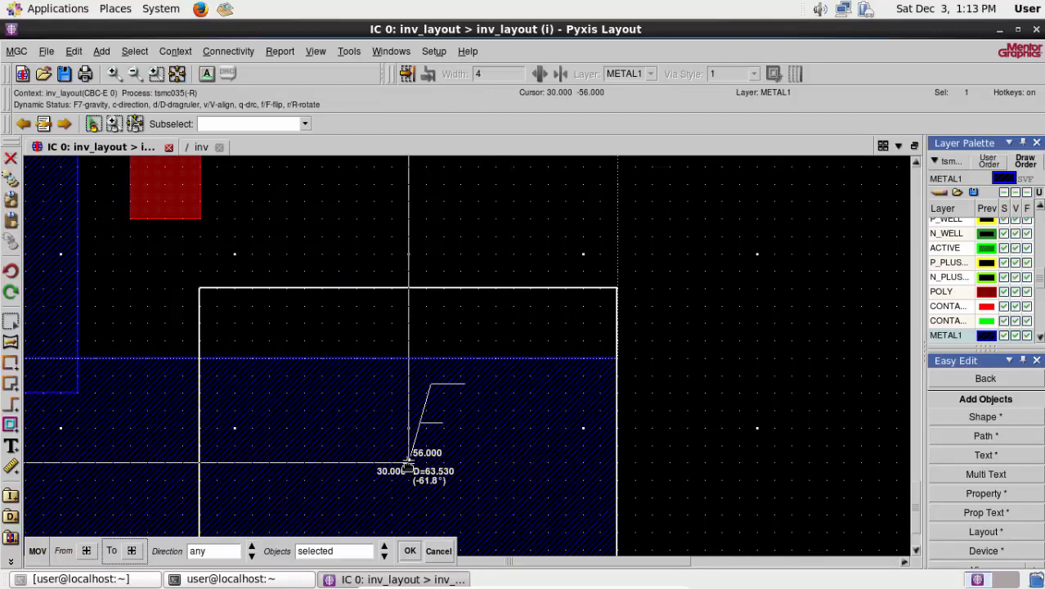
{"action": "left_click", "coordinate": [408, 463]}
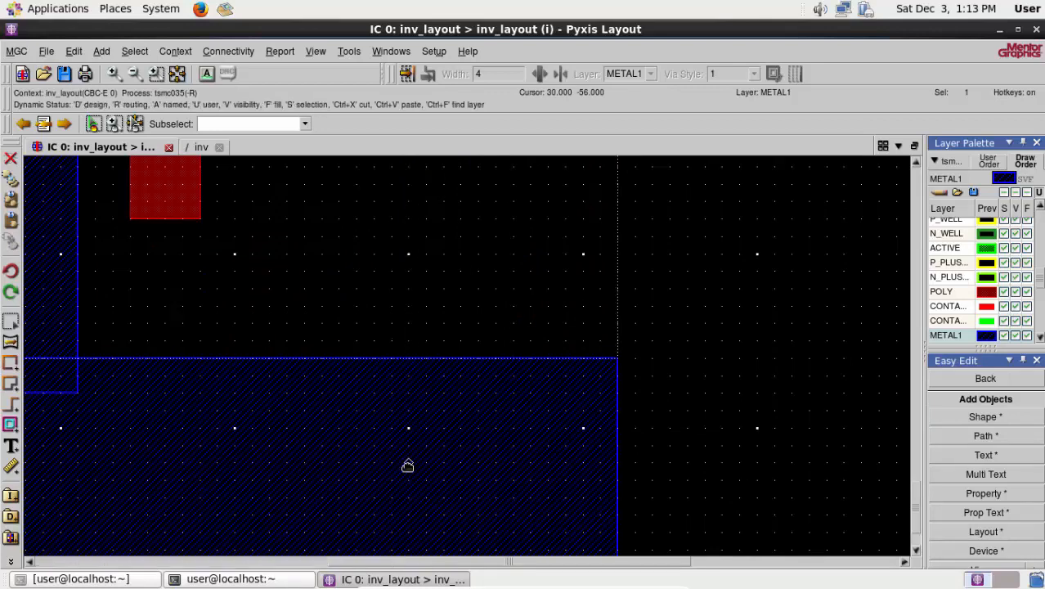
{"action": "left_click", "coordinate": [916, 552]}
{"action": "left_click", "coordinate": [915, 552]}
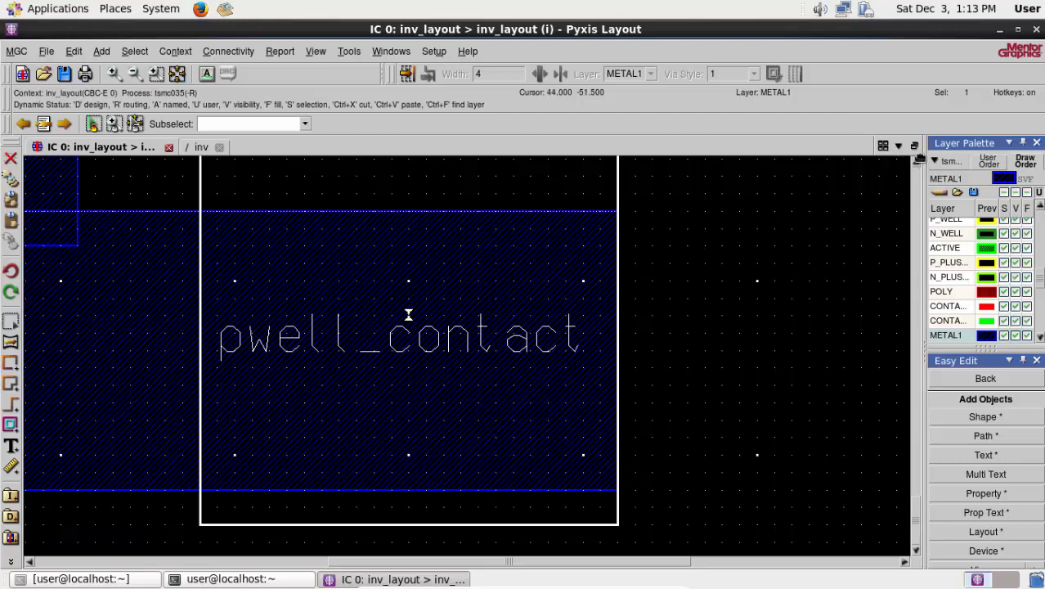
{"action": "left_click", "coordinate": [915, 161]}
{"action": "left_click", "coordinate": [916, 161]}
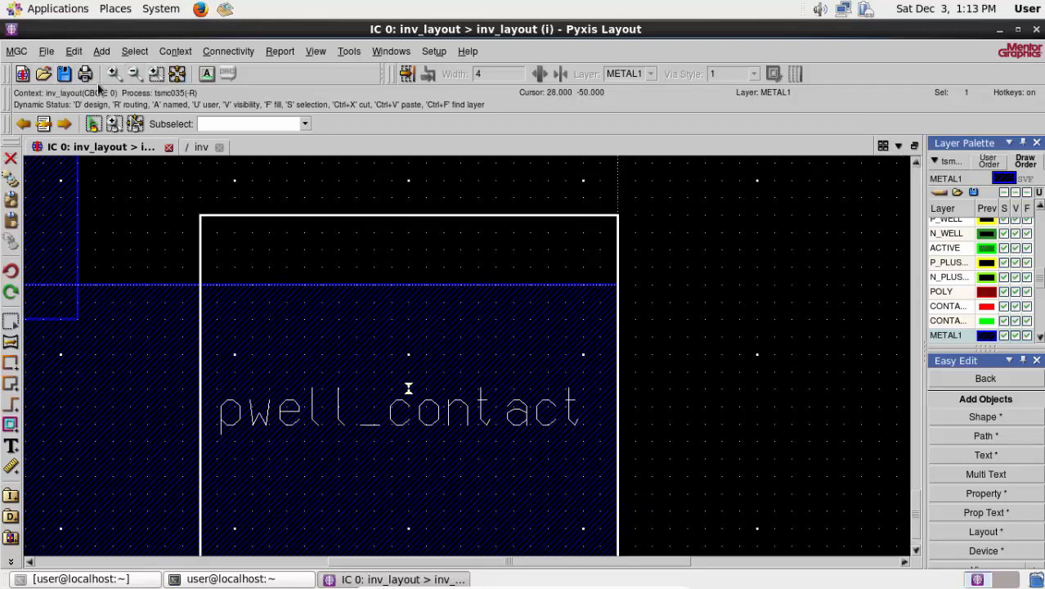
{"action": "left_click", "coordinate": [176, 73]}
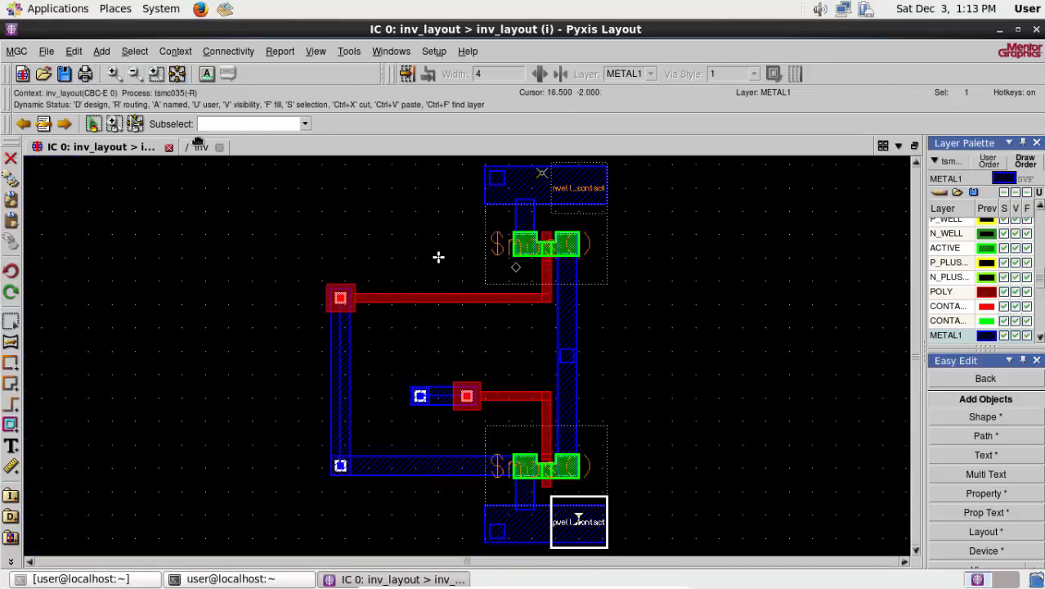
{"action": "right_click", "coordinate": [667, 346]}
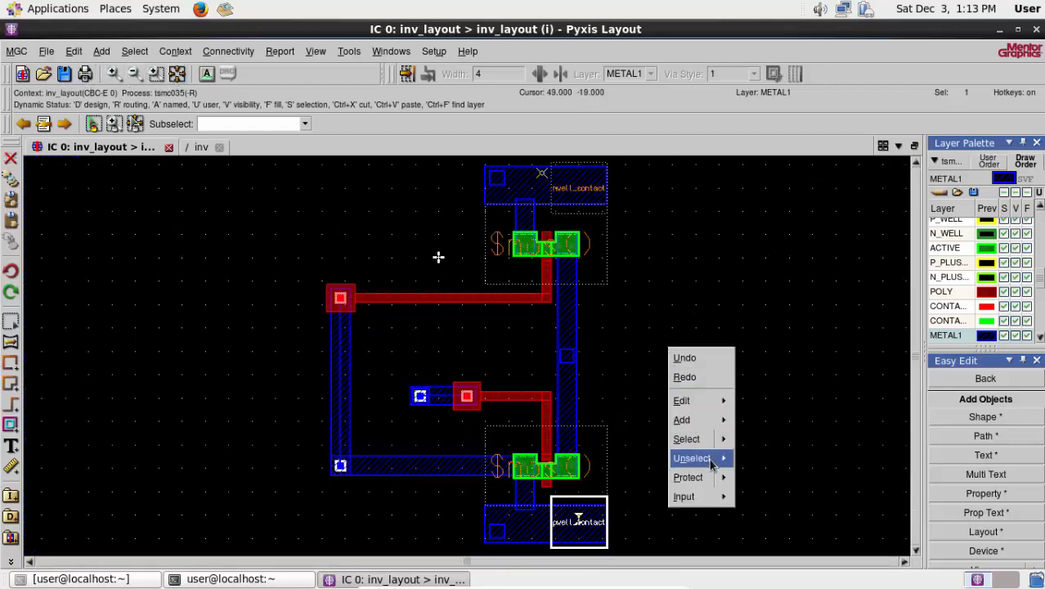
{"action": "mouse_move", "coordinate": [713, 461]}
{"action": "left_click", "coordinate": [748, 454]}
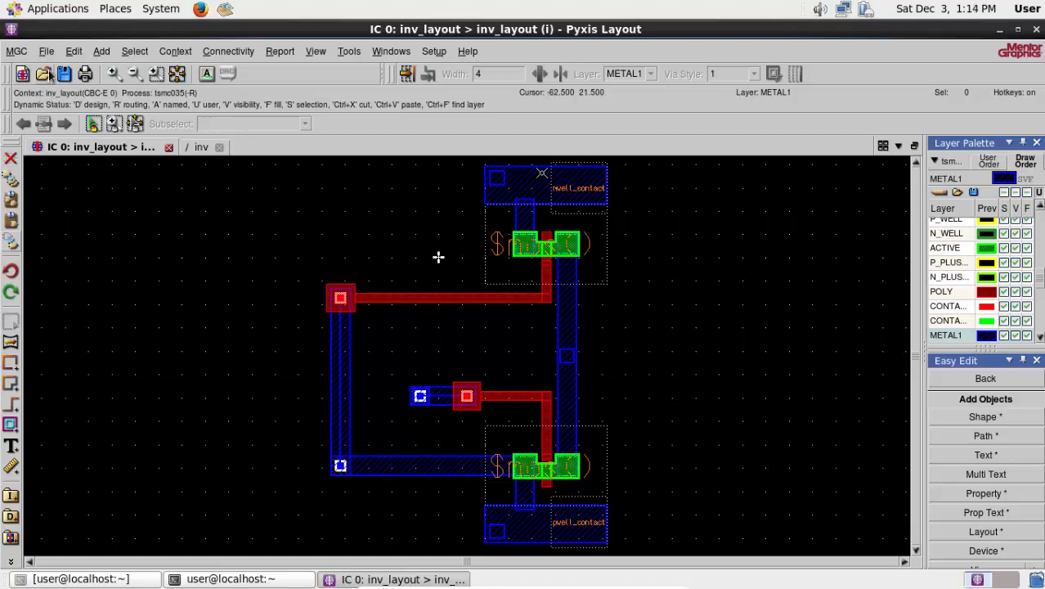
- Start a GDSII export of inv_layout with the output file set to /home/user/Pseudo/test.gds
{"action": "left_click", "coordinate": [46, 50]}
{"action": "mouse_move", "coordinate": [76, 242]}
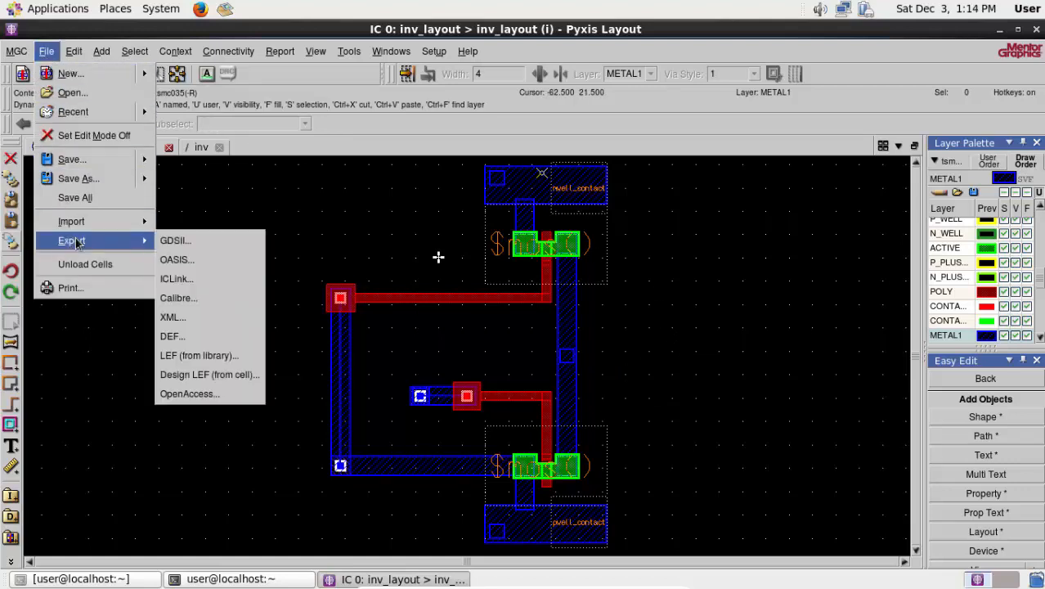
{"action": "left_click", "coordinate": [193, 242]}
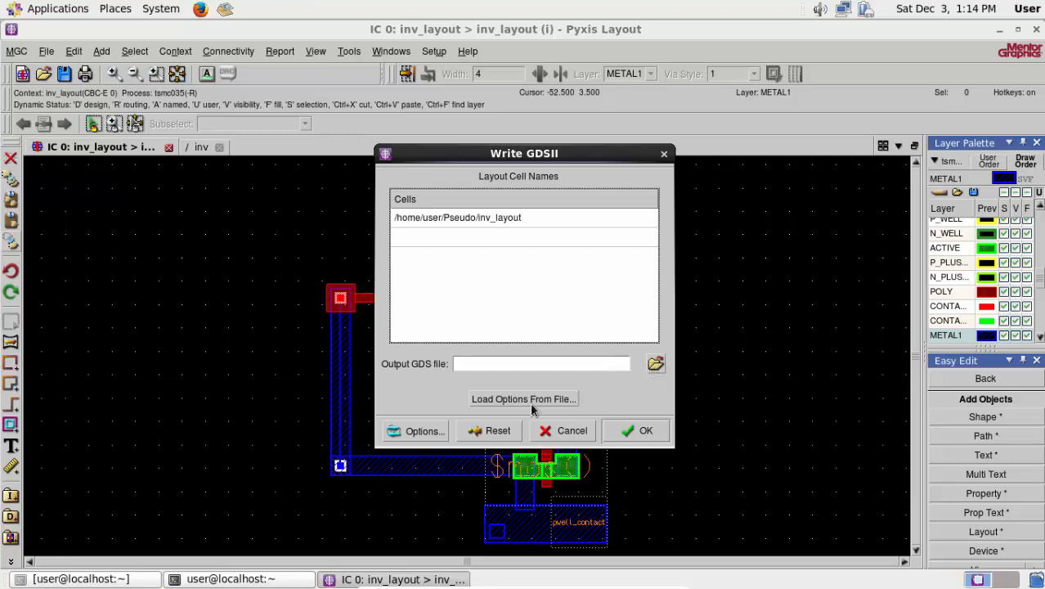
{"action": "left_click", "coordinate": [657, 364]}
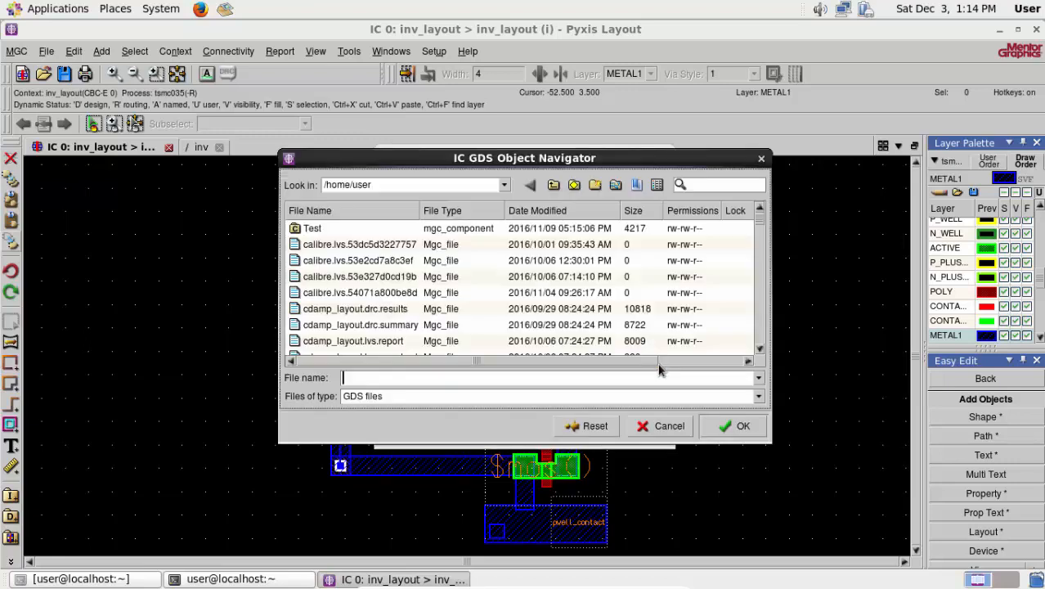
{"action": "left_click", "coordinate": [544, 186]}
{"action": "left_click", "coordinate": [337, 234]}
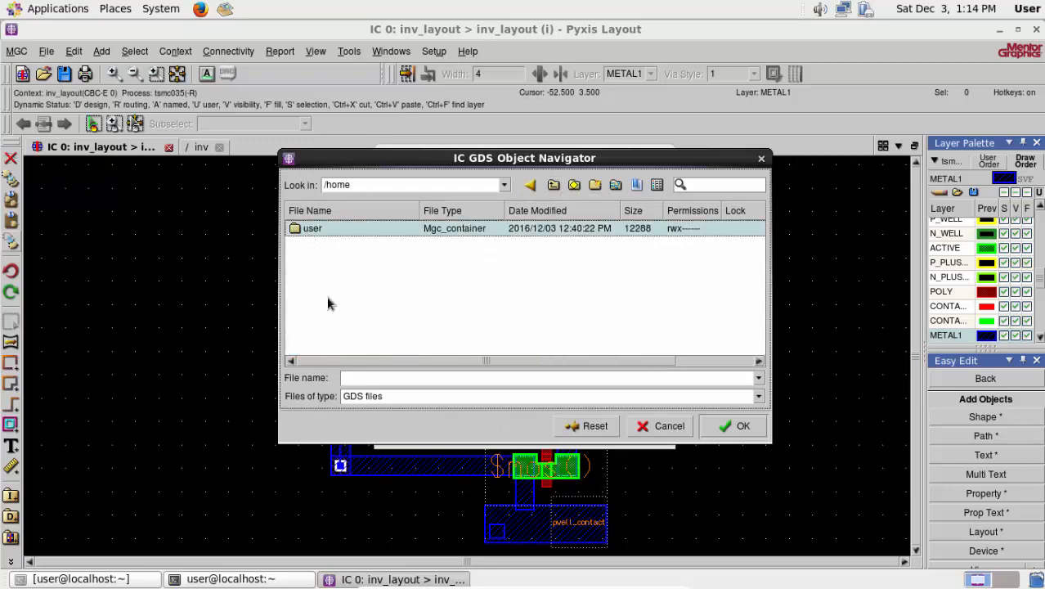
{"action": "scroll", "coordinate": [328, 309], "scroll_direction": "down", "scroll_amount": 6}
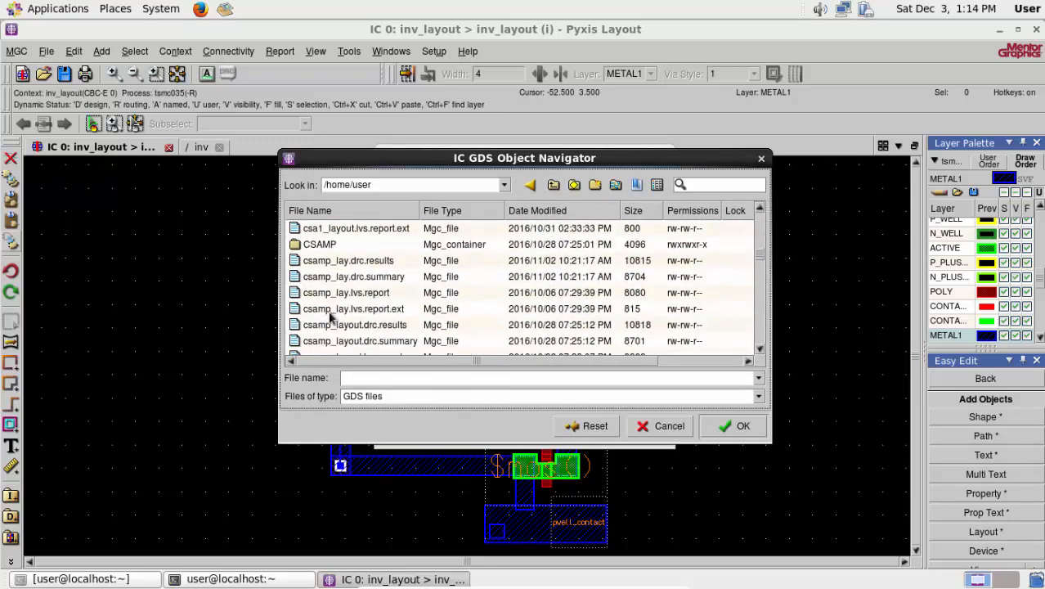
{"action": "scroll", "coordinate": [331, 318], "scroll_direction": "down", "scroll_amount": 10}
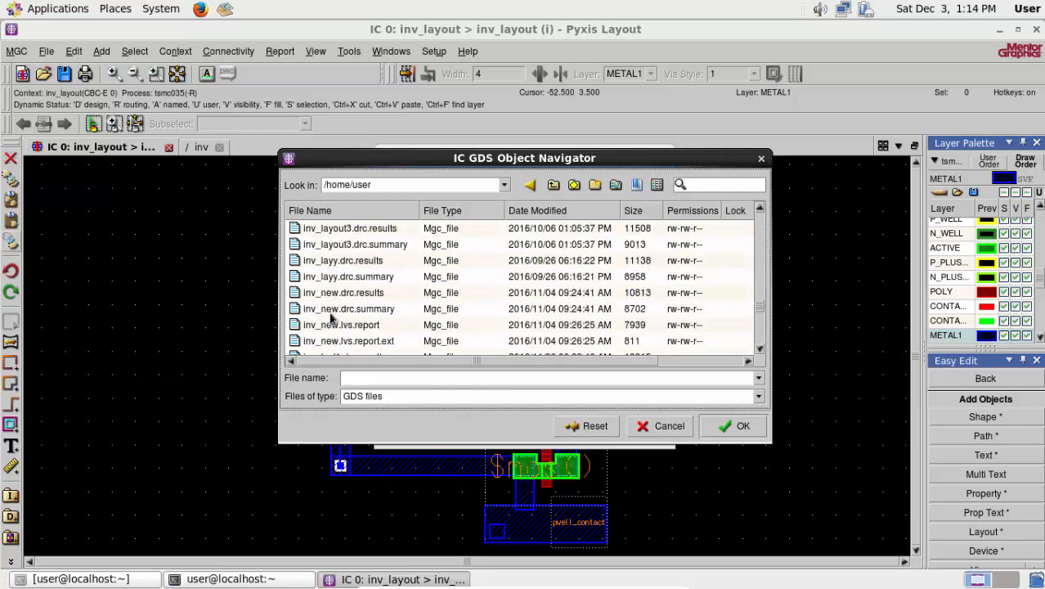
{"action": "scroll", "coordinate": [331, 318], "scroll_direction": "down", "scroll_amount": 5}
{"action": "double_click", "coordinate": [315, 260]}
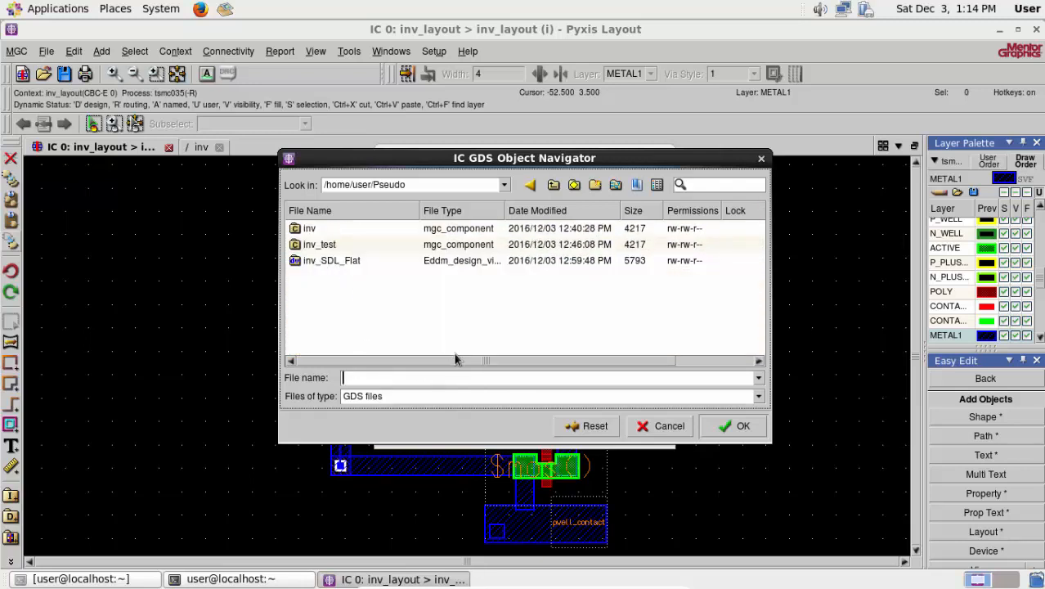
{"action": "type", "text": "test.gds"}
{"action": "left_click", "coordinate": [730, 427]}
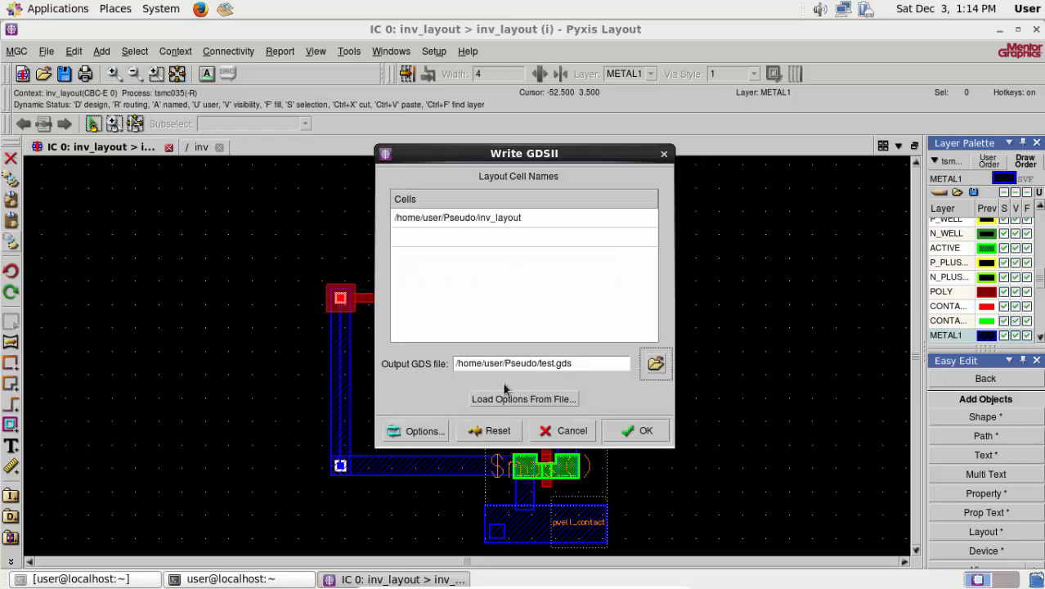
- Enable Add Text on Ports and Replace Existing GDSII Stream File in the export options, and write the GDSII file
{"action": "left_click", "coordinate": [413, 431]}
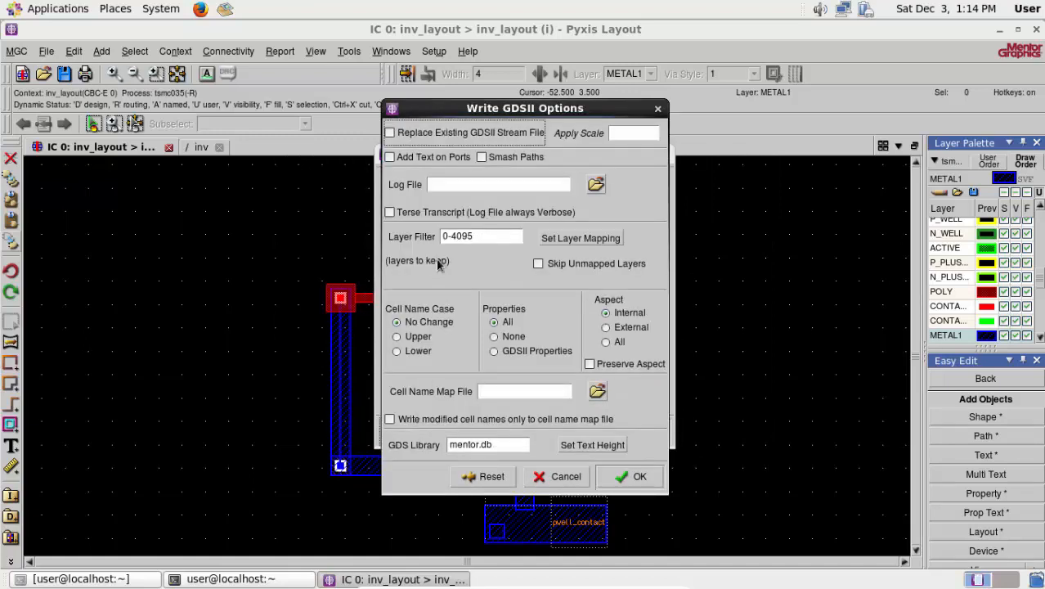
{"action": "left_click", "coordinate": [390, 156]}
{"action": "left_click", "coordinate": [391, 133]}
{"action": "left_click", "coordinate": [629, 475]}
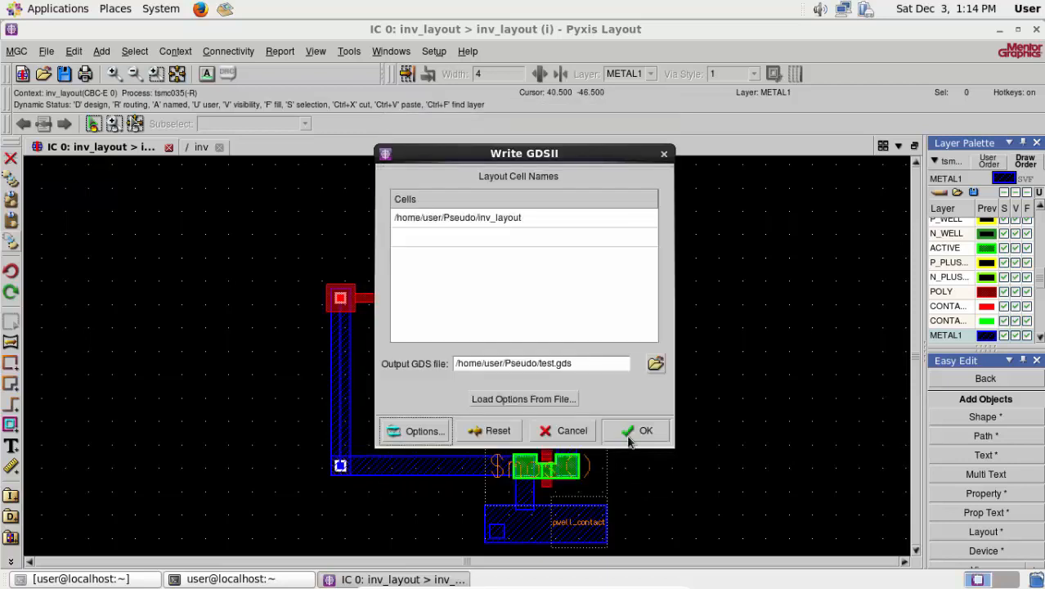
{"action": "left_click", "coordinate": [629, 439]}
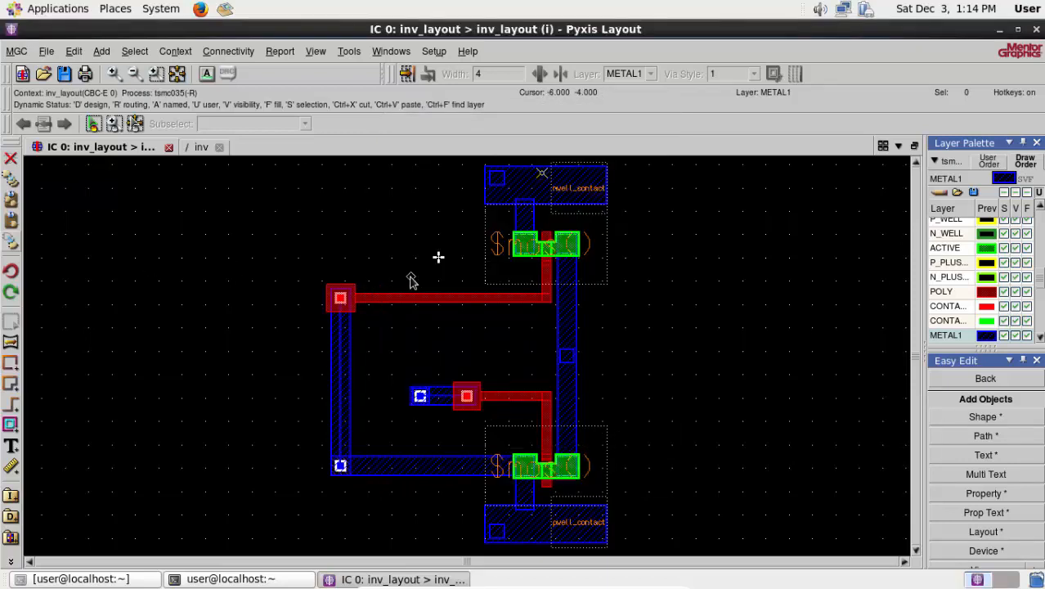
- Launch Calibre DRC for the inverter layout and set the DRC rules file to $RULES
{"action": "left_click", "coordinate": [349, 50]}
{"action": "mouse_move", "coordinate": [415, 95]}
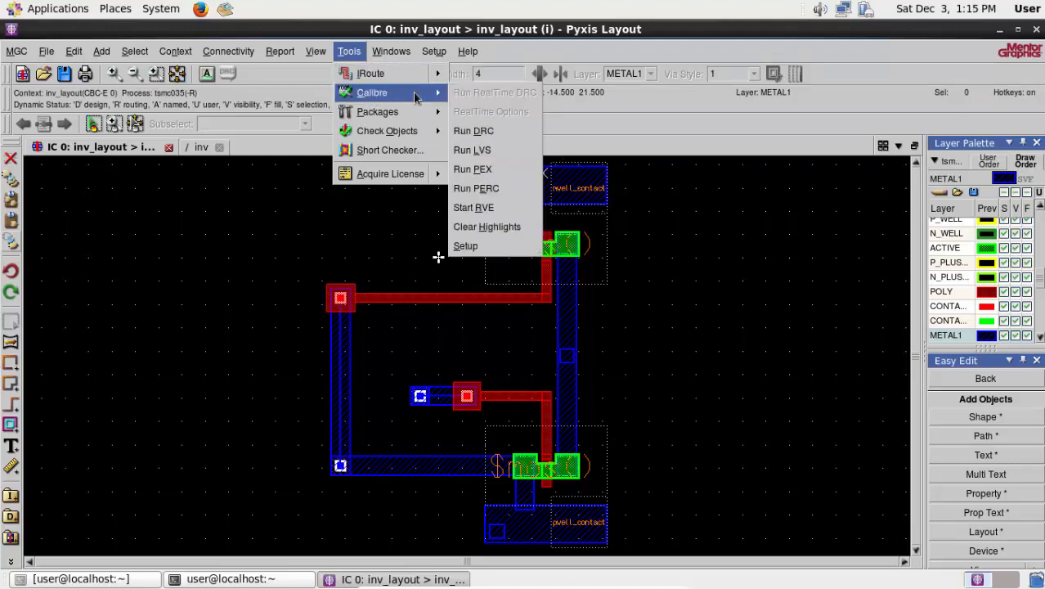
{"action": "left_click", "coordinate": [482, 130]}
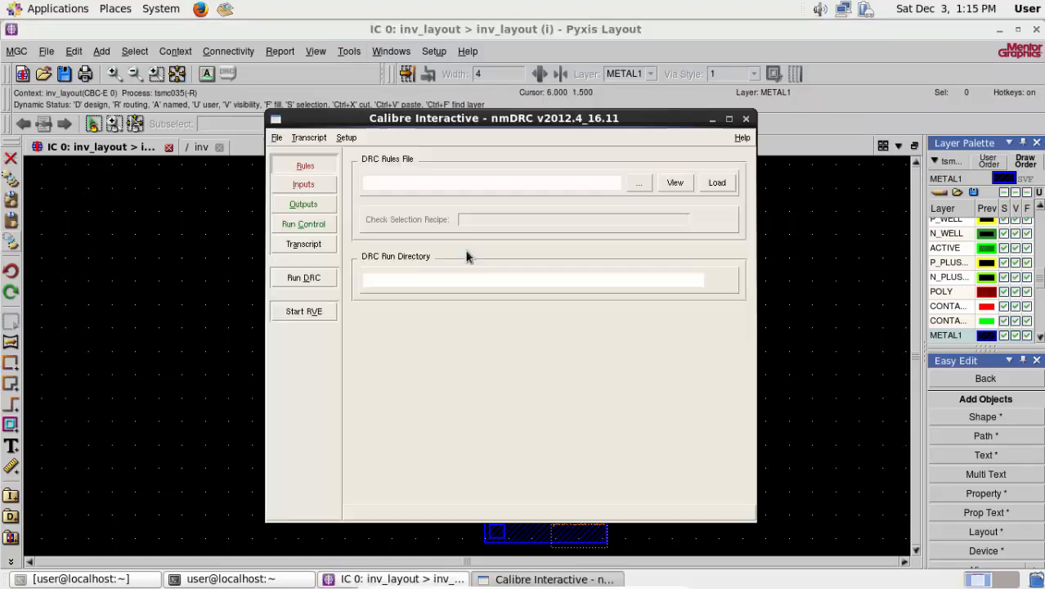
{"action": "left_click", "coordinate": [645, 198]}
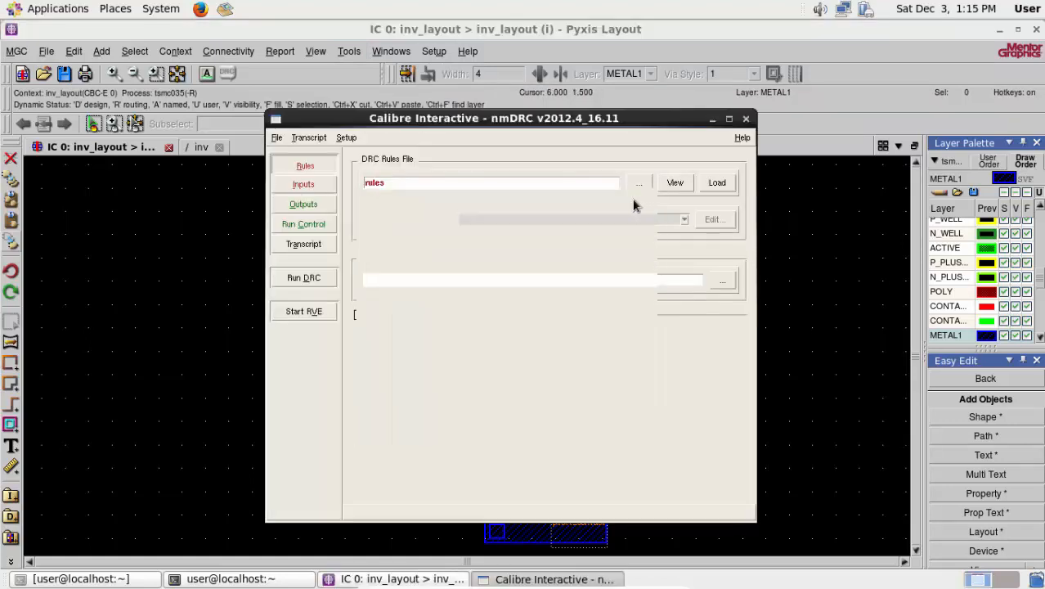
{"action": "left_click", "coordinate": [278, 165]}
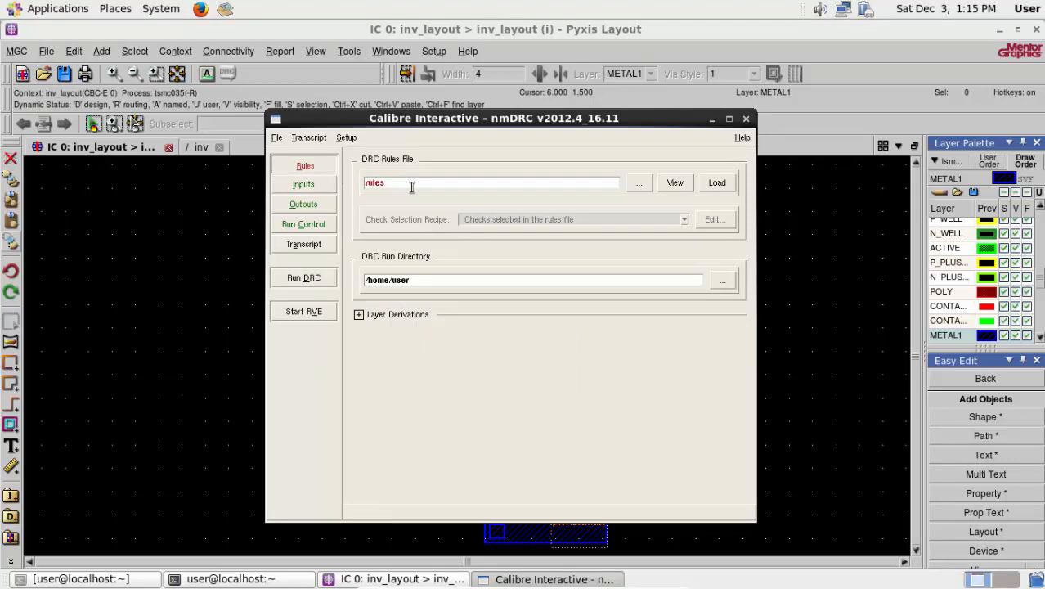
{"action": "double_click", "coordinate": [412, 187]}
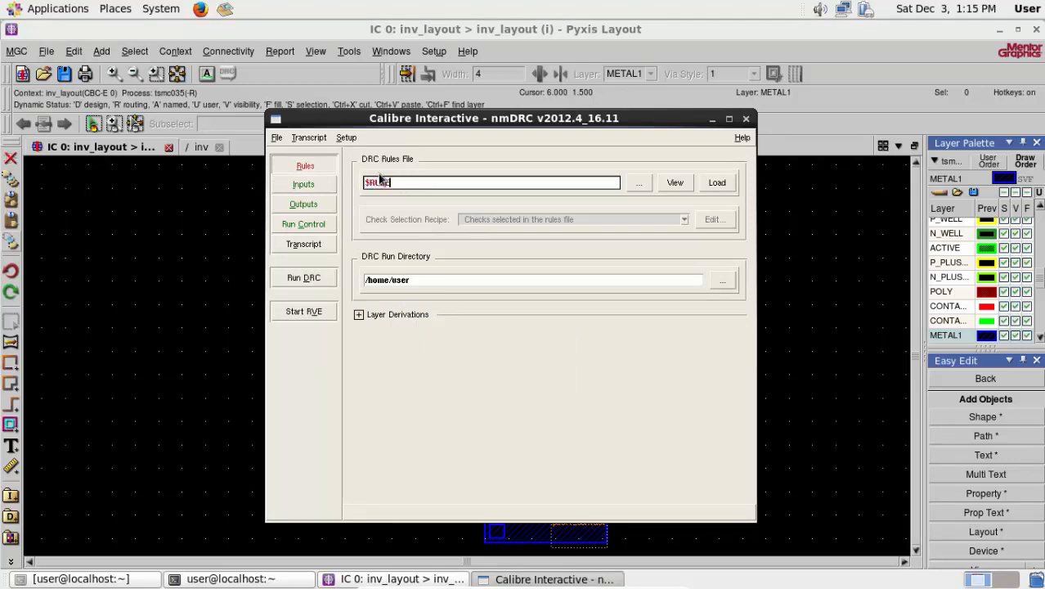
- Choose tsmc035.rules from /home/user/mentor/adk3_1/technology/ic/process as the DRC rules file
{"action": "left_click", "coordinate": [638, 183]}
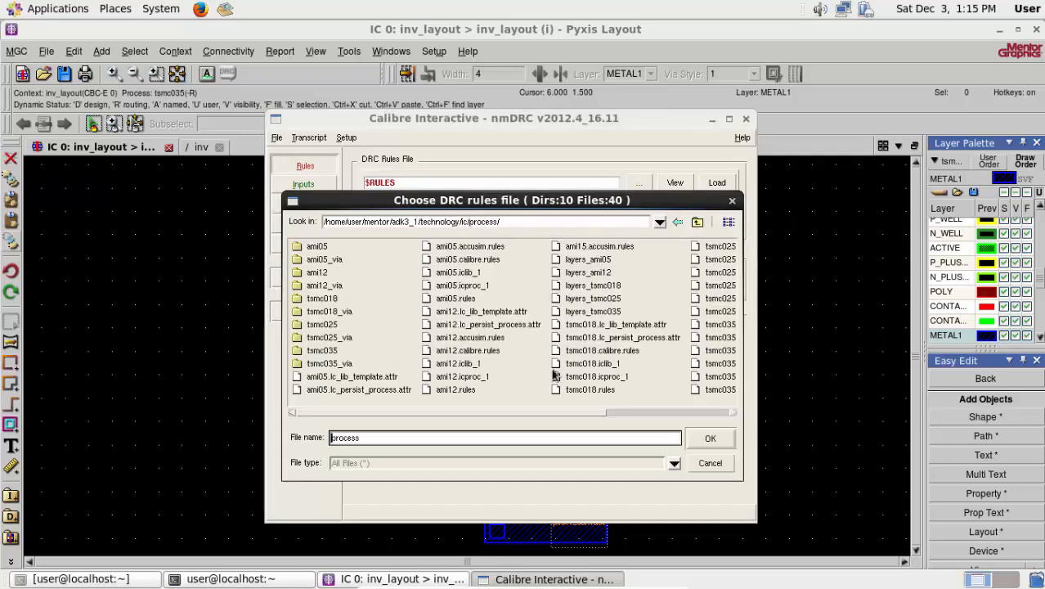
{"action": "scroll", "coordinate": [618, 421], "scroll_direction": "down", "scroll_amount": 1}
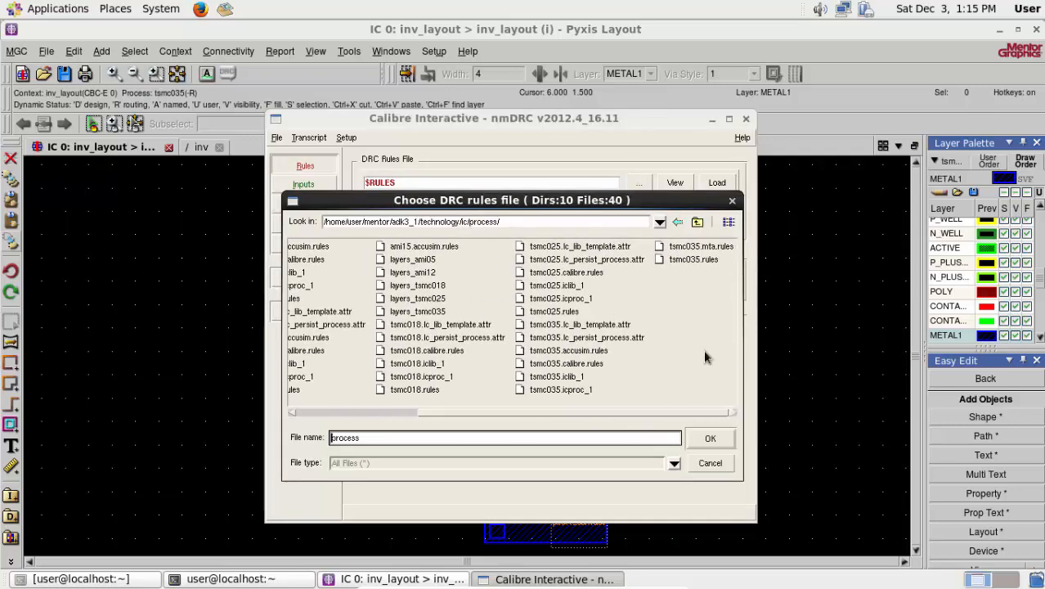
{"action": "left_click", "coordinate": [704, 259]}
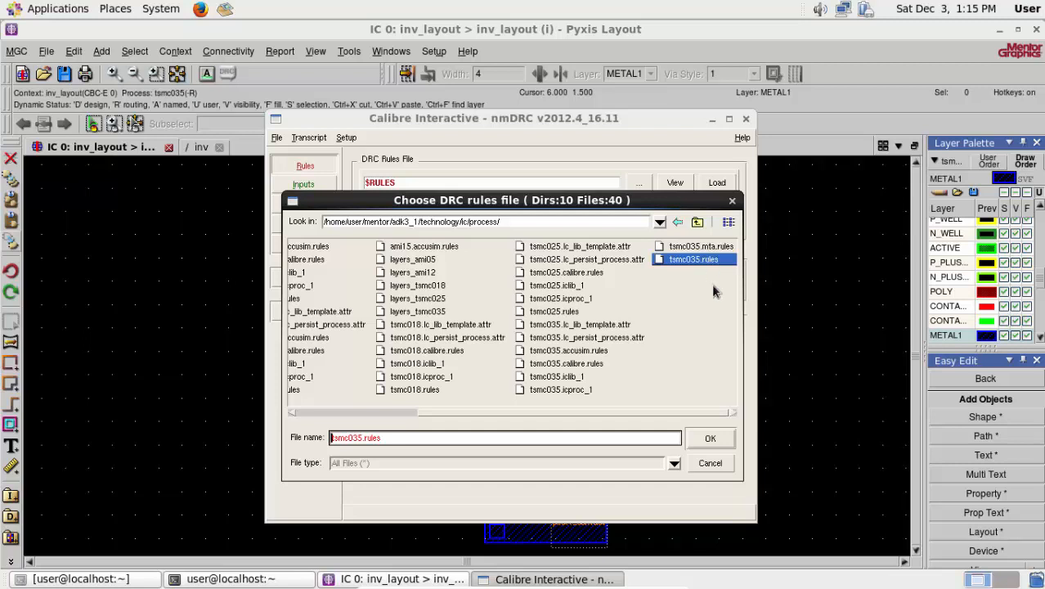
{"action": "left_click", "coordinate": [710, 439]}
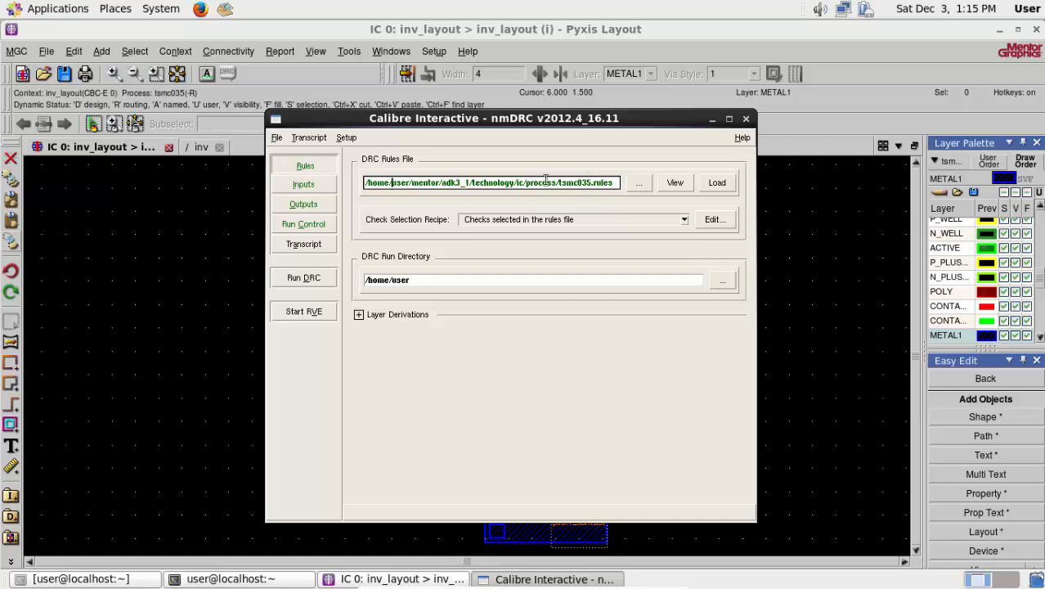
- Disable Export from layout viewer and set the DRC layout input file to test.gds in /home/user/Pseudo
{"action": "left_click", "coordinate": [311, 186]}
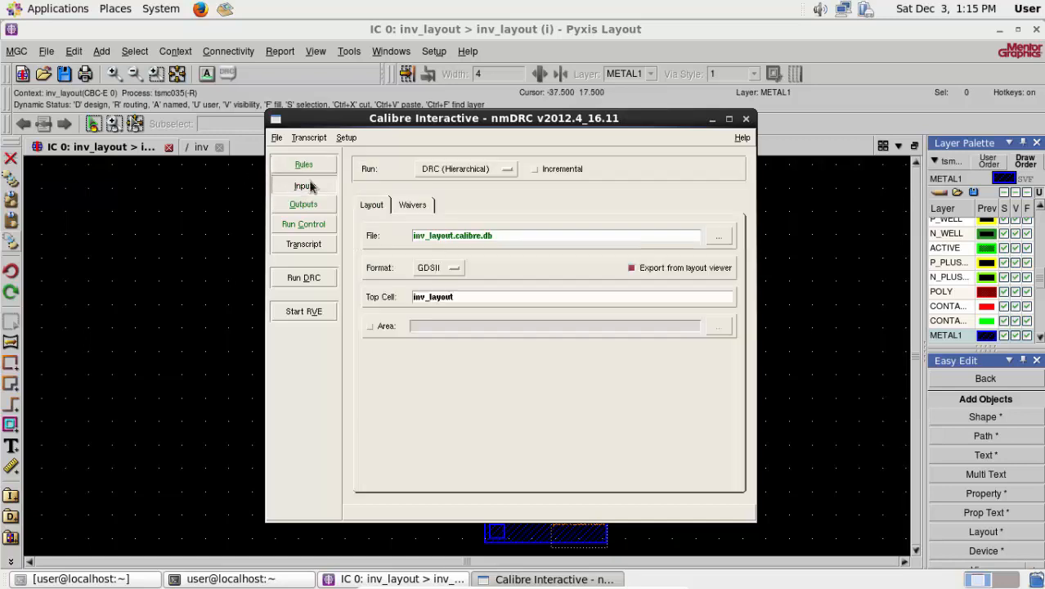
{"action": "left_click", "coordinate": [632, 269]}
{"action": "left_click", "coordinate": [719, 237]}
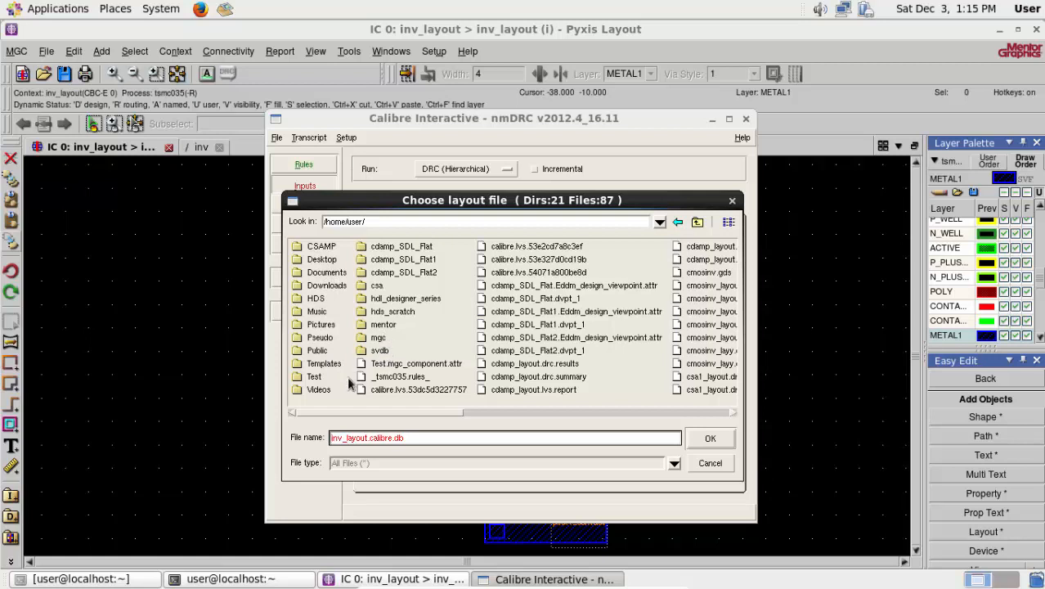
{"action": "left_click", "coordinate": [311, 338]}
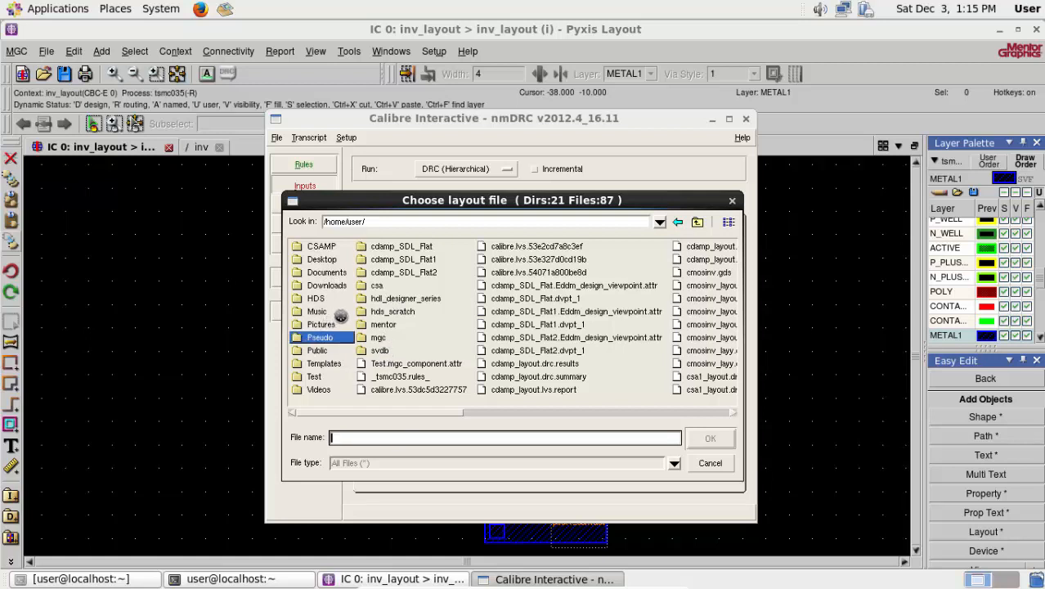
{"action": "left_click", "coordinate": [429, 352]}
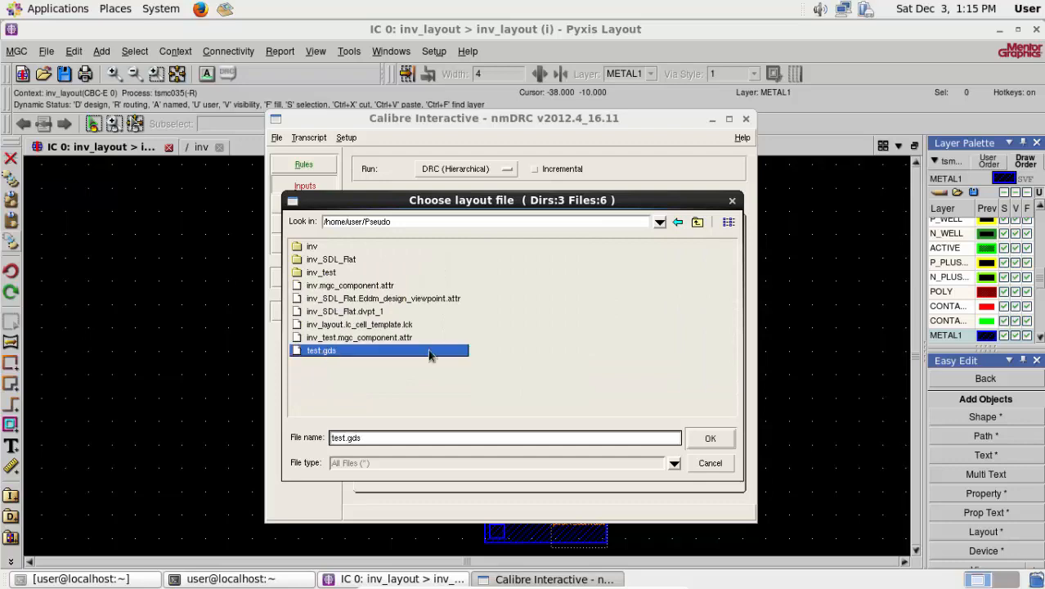
{"action": "left_click", "coordinate": [708, 439]}
- Run DRC, look through the list of check results, and close the results viewer and the DRC window
{"action": "left_click", "coordinate": [313, 280]}
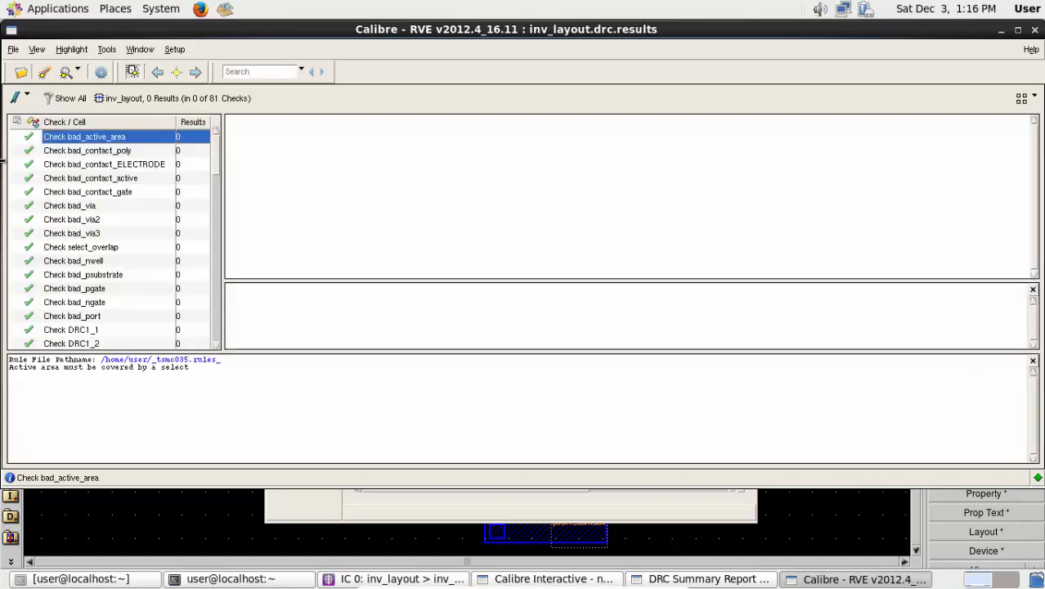
{"action": "left_click_drag", "start_coordinate": [216, 163], "coordinate": [217, 342]}
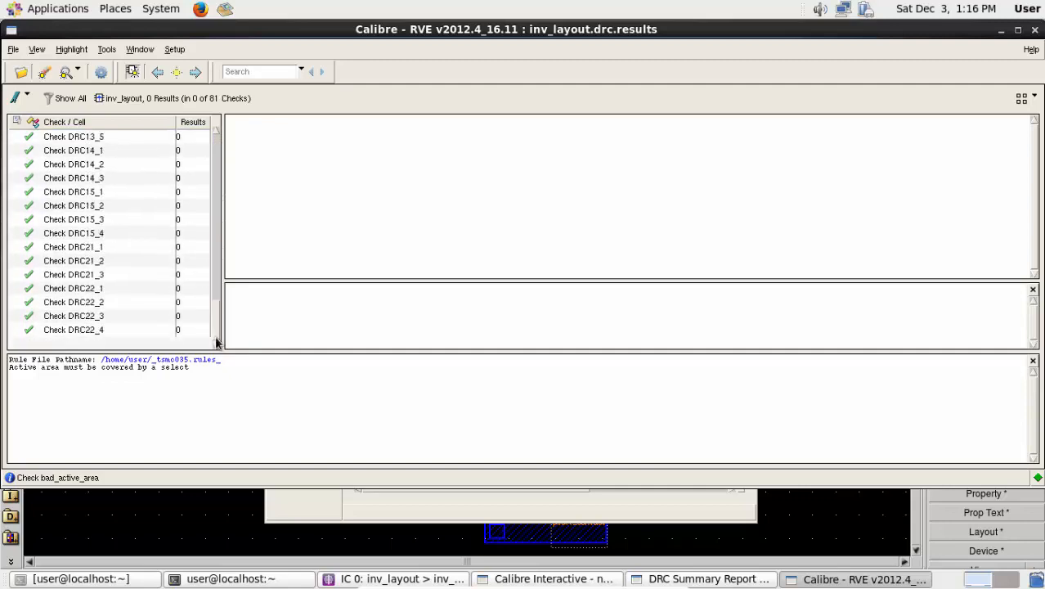
{"action": "left_click", "coordinate": [1034, 30]}
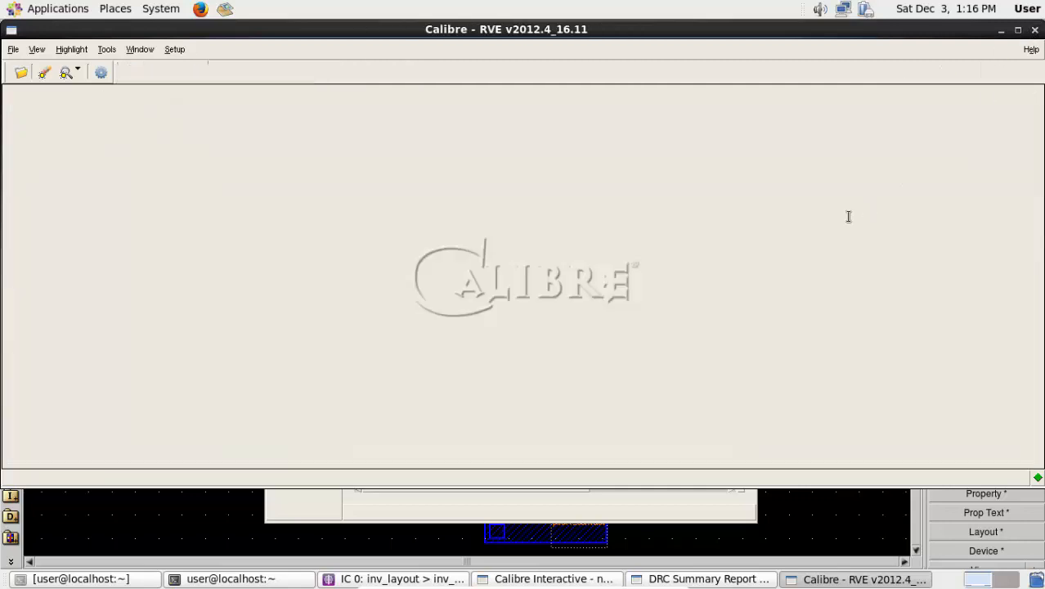
{"action": "left_click", "coordinate": [1034, 118]}
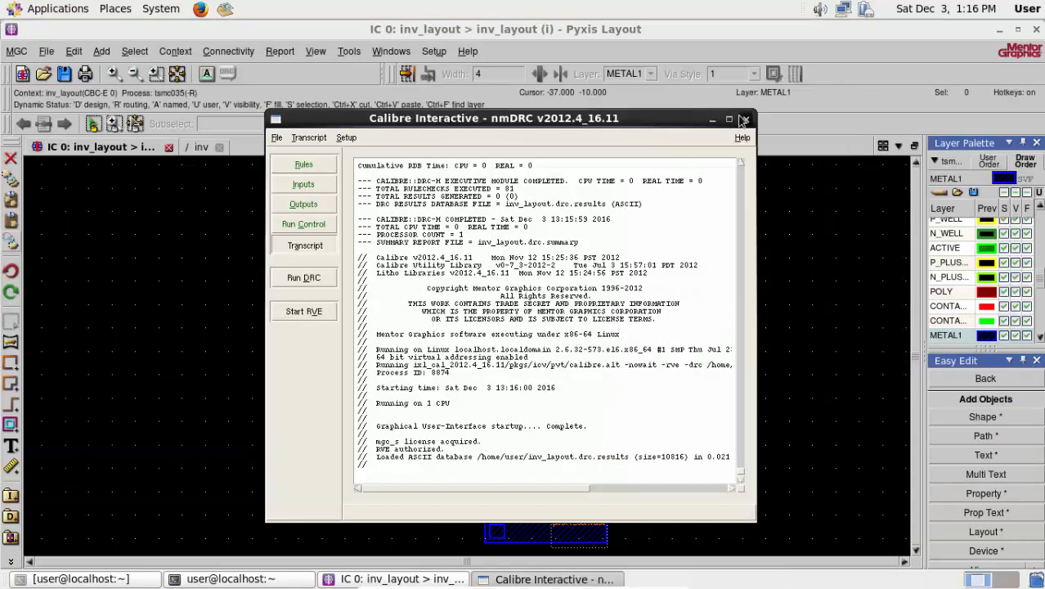
{"action": "left_click", "coordinate": [744, 119]}
{"action": "left_click", "coordinate": [505, 347]}
- Launch Calibre LVS for the inverter layout without loading a runset file
{"action": "left_click", "coordinate": [349, 54]}
{"action": "mouse_move", "coordinate": [372, 93]}
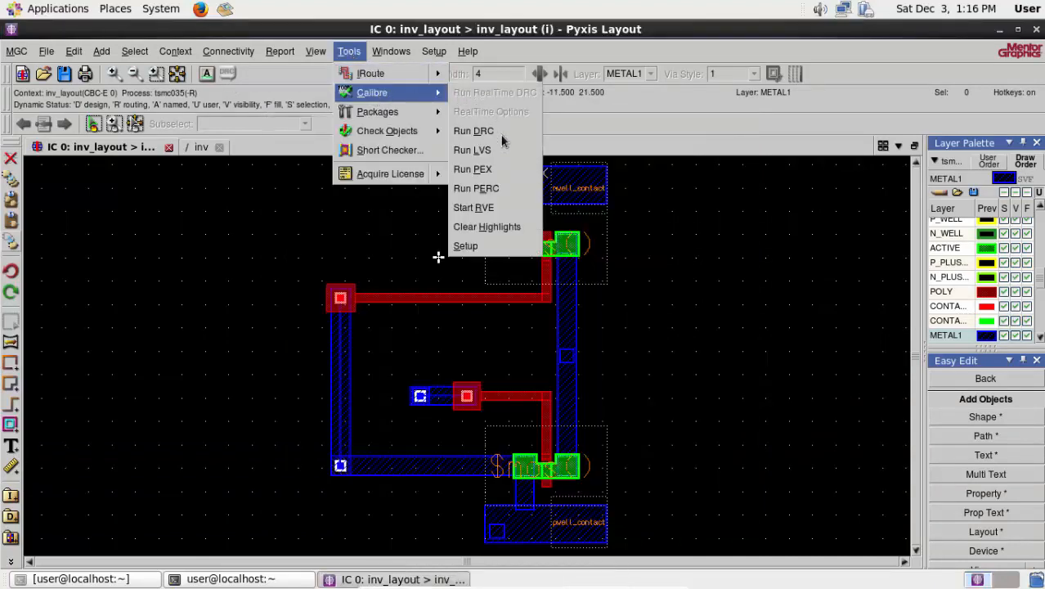
{"action": "left_click", "coordinate": [504, 151]}
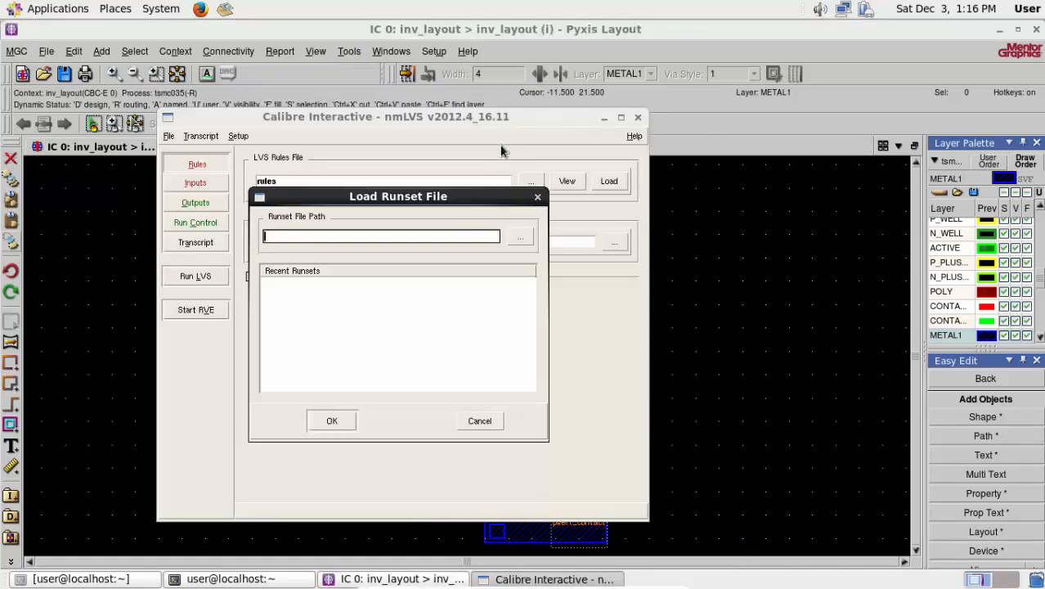
{"action": "left_click", "coordinate": [539, 197]}
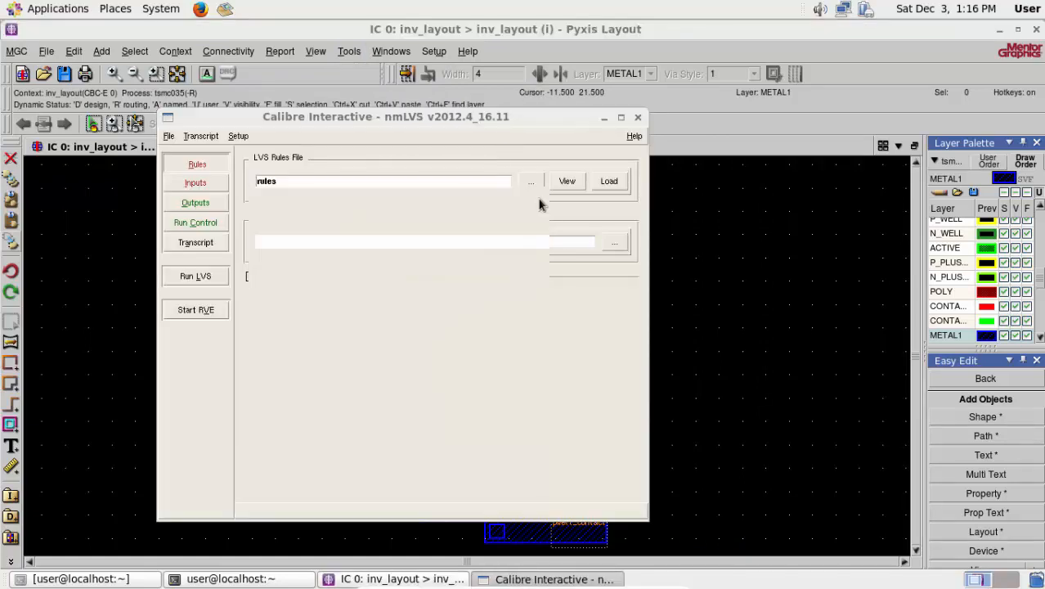
- Set the LVS rules file through $RULES to tsmc035.rules in the process folder
{"action": "left_click", "coordinate": [193, 164]}
{"action": "double_click", "coordinate": [290, 179]}
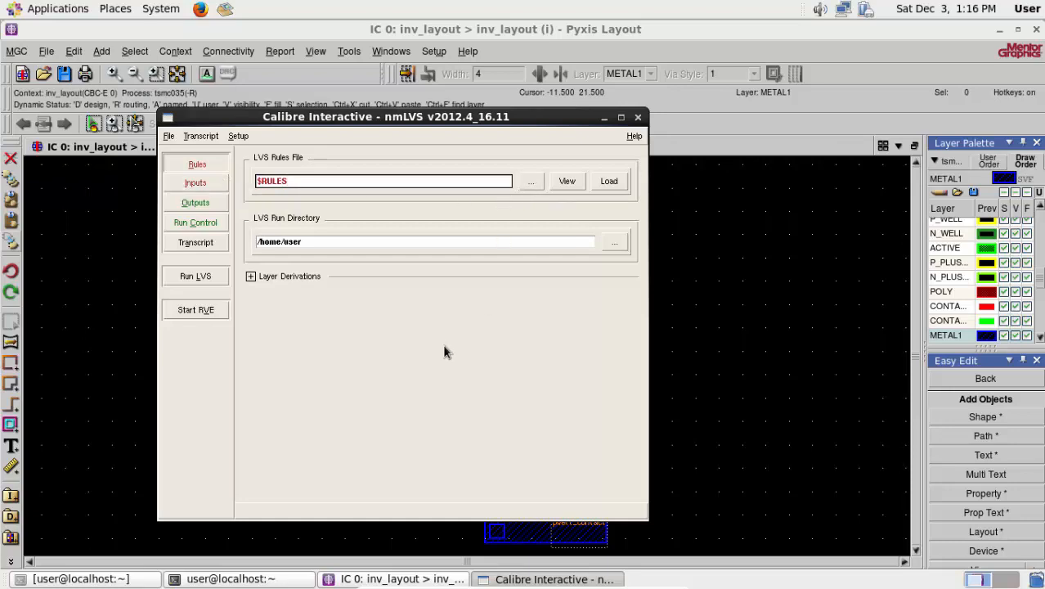
{"action": "left_click_drag", "start_coordinate": [371, 408], "coordinate": [592, 414]}
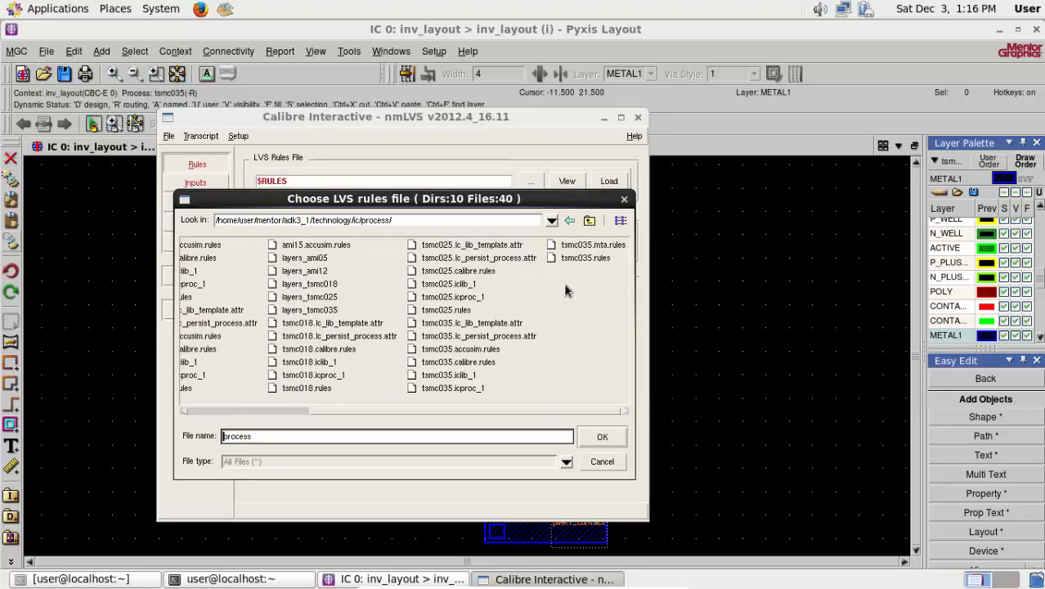
{"action": "left_click", "coordinate": [567, 257]}
{"action": "left_click", "coordinate": [613, 435]}
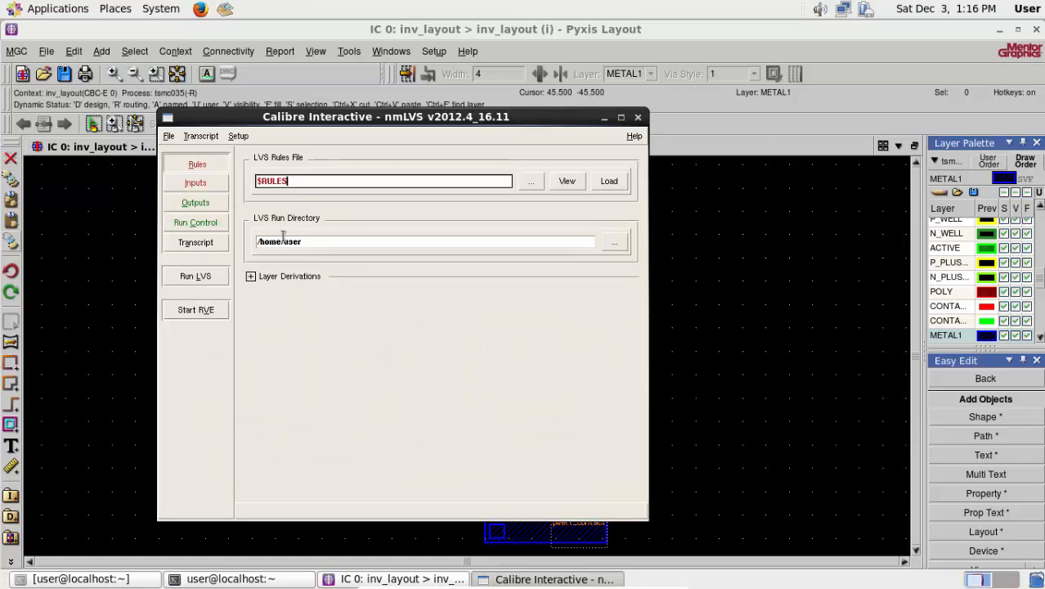
- Set the LVS layout input file to /home/user/Pseudo/test.gds
{"action": "left_click", "coordinate": [214, 192]}
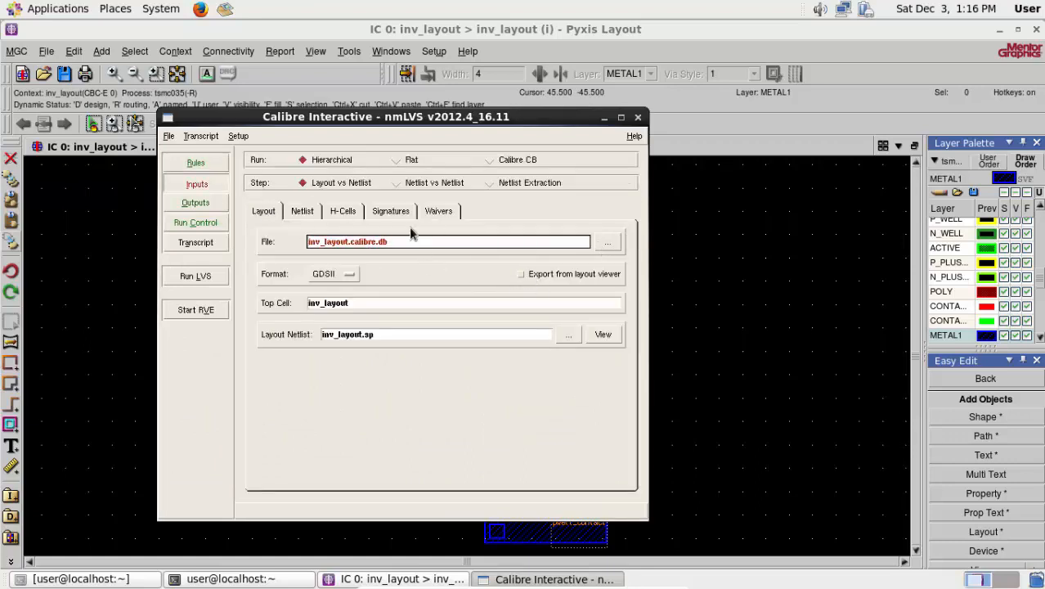
{"action": "left_click", "coordinate": [607, 243]}
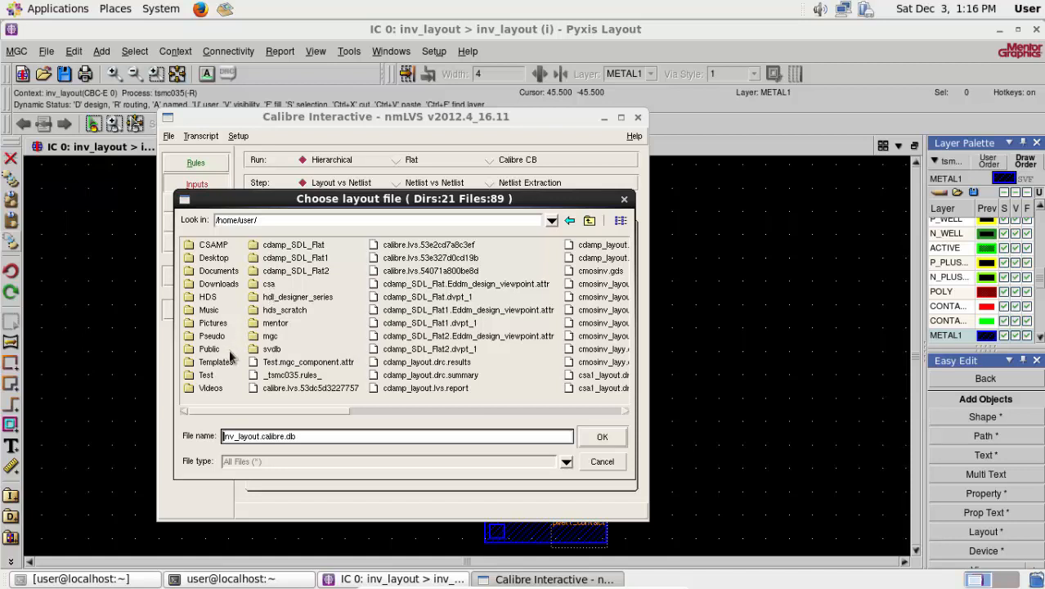
{"action": "left_click", "coordinate": [210, 336]}
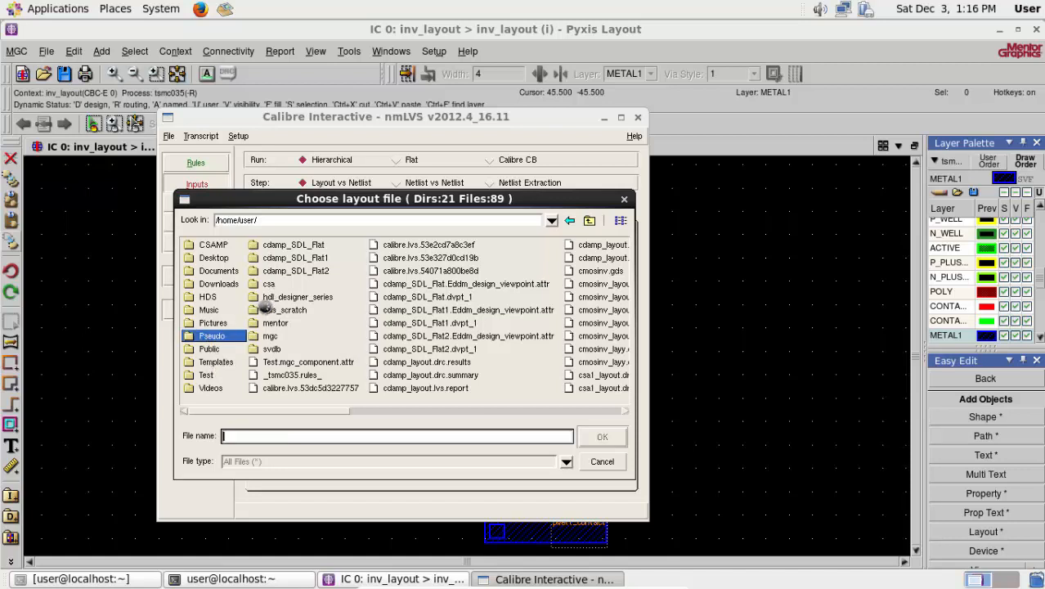
{"action": "key", "text": "Return"}
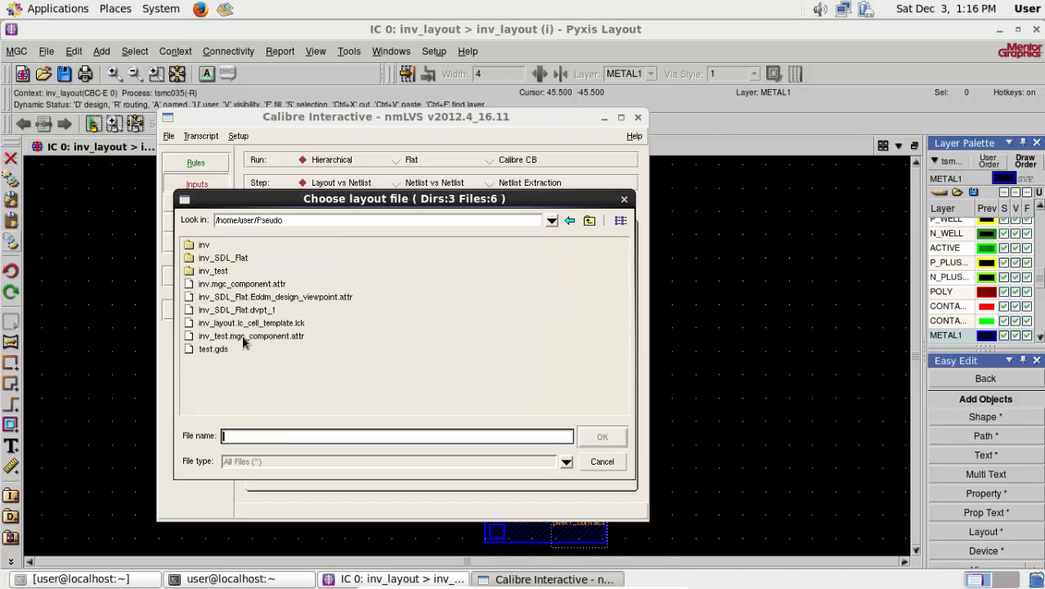
{"action": "left_click", "coordinate": [214, 350]}
{"action": "left_click", "coordinate": [600, 436]}
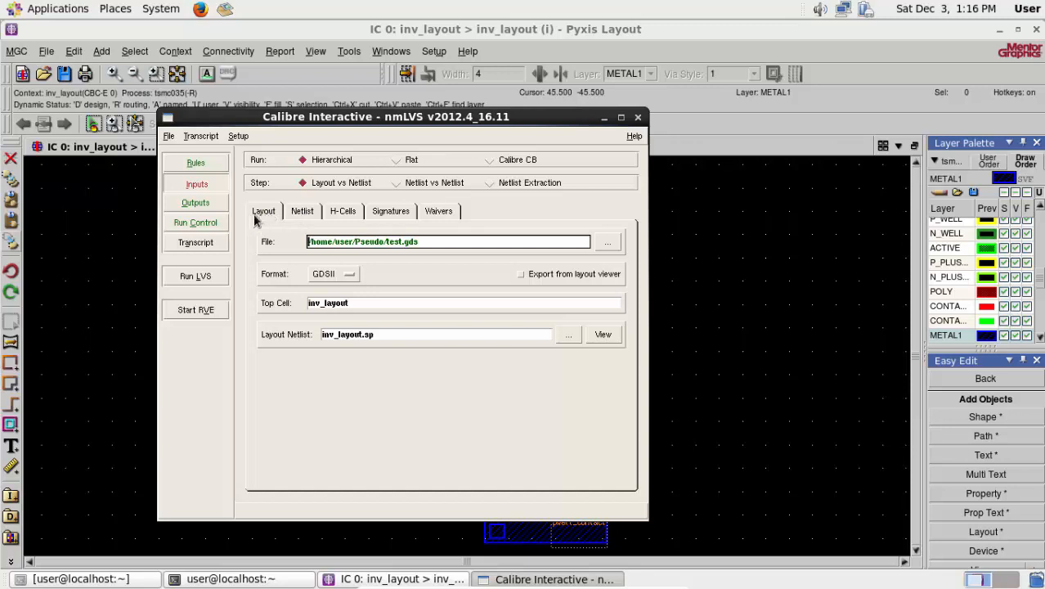
- Set the LVS source netlist to netlist.spi from /home/user/Pseudo/inv_test/transferc
{"action": "left_click", "coordinate": [303, 212]}
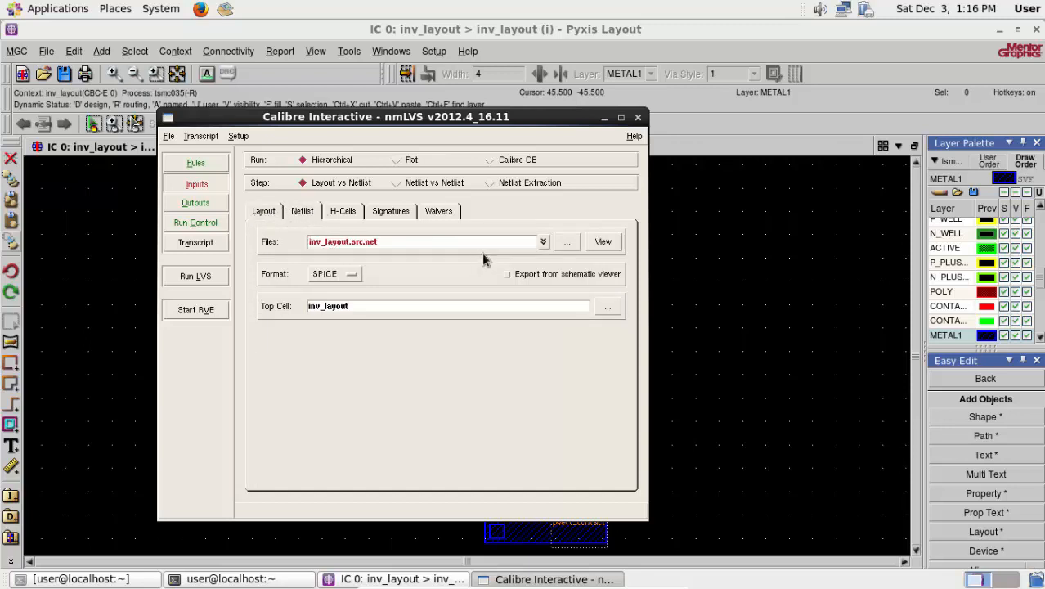
{"action": "left_click", "coordinate": [570, 243]}
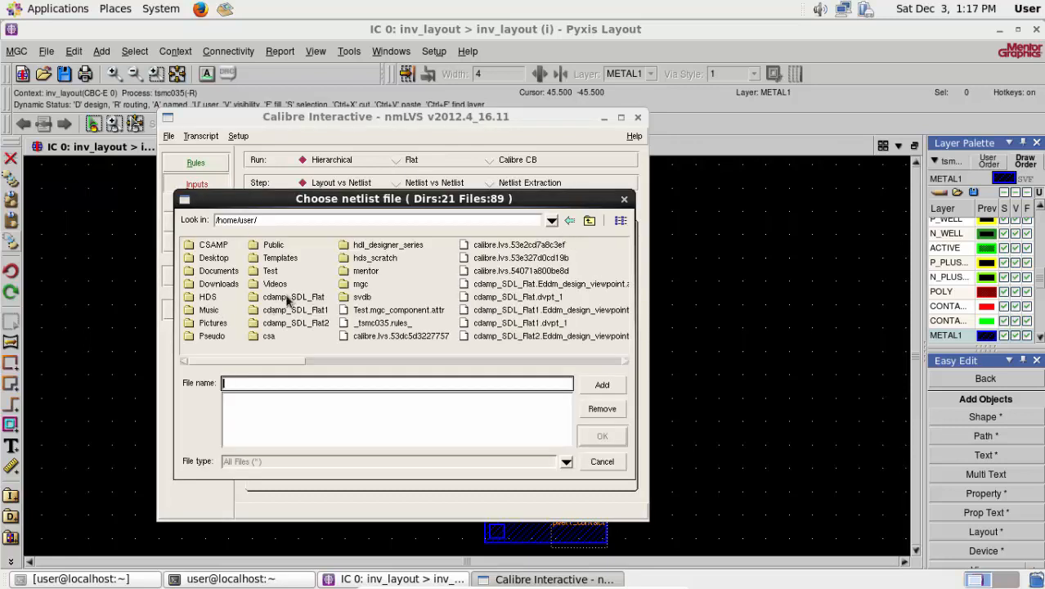
{"action": "left_click", "coordinate": [211, 336]}
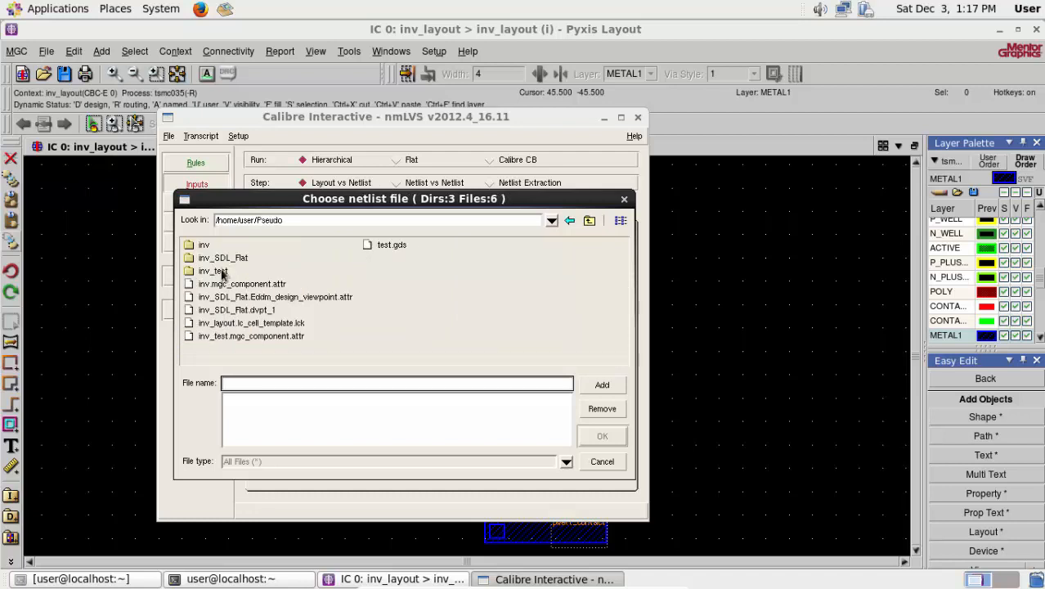
{"action": "left_click", "coordinate": [223, 273]}
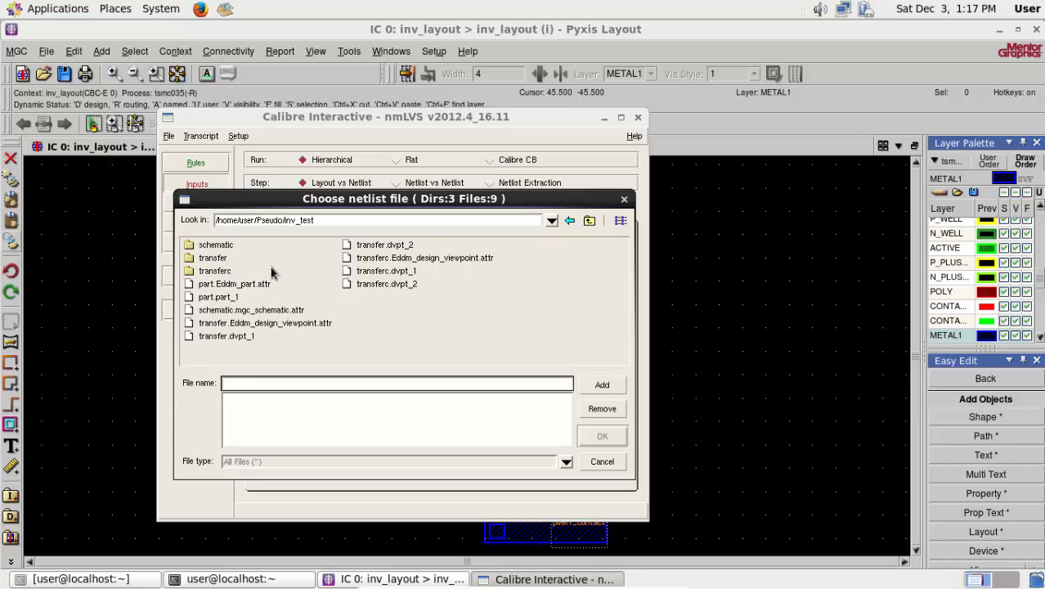
{"action": "left_click", "coordinate": [215, 271]}
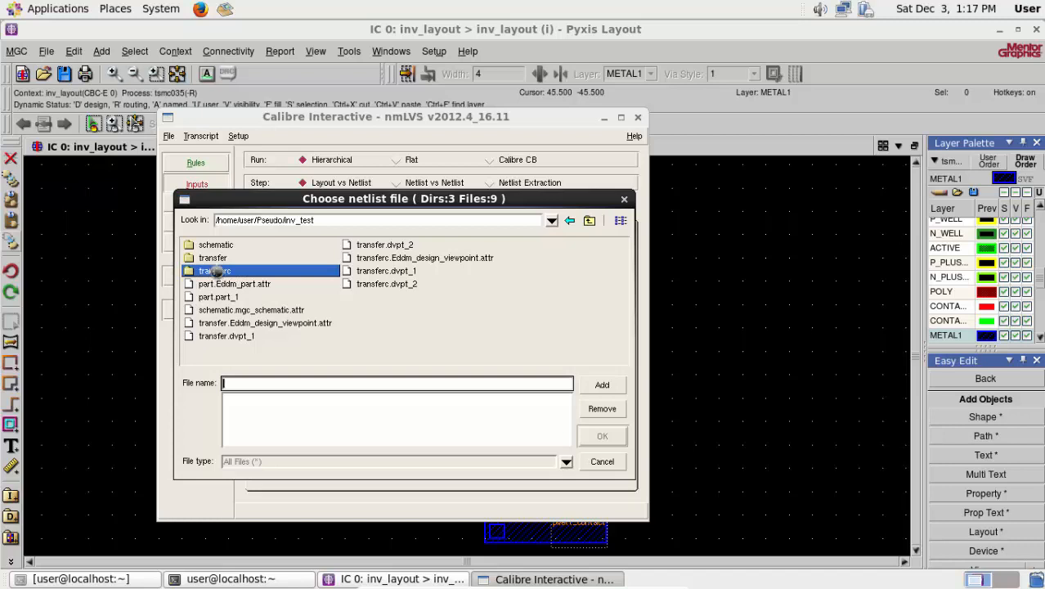
{"action": "double_click", "coordinate": [214, 271]}
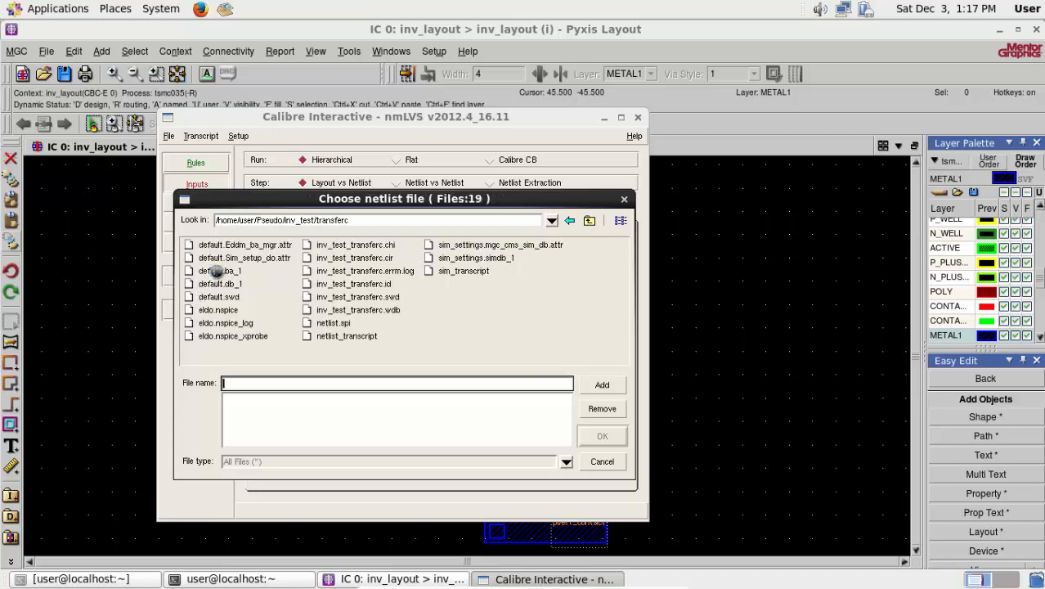
{"action": "left_click", "coordinate": [342, 324]}
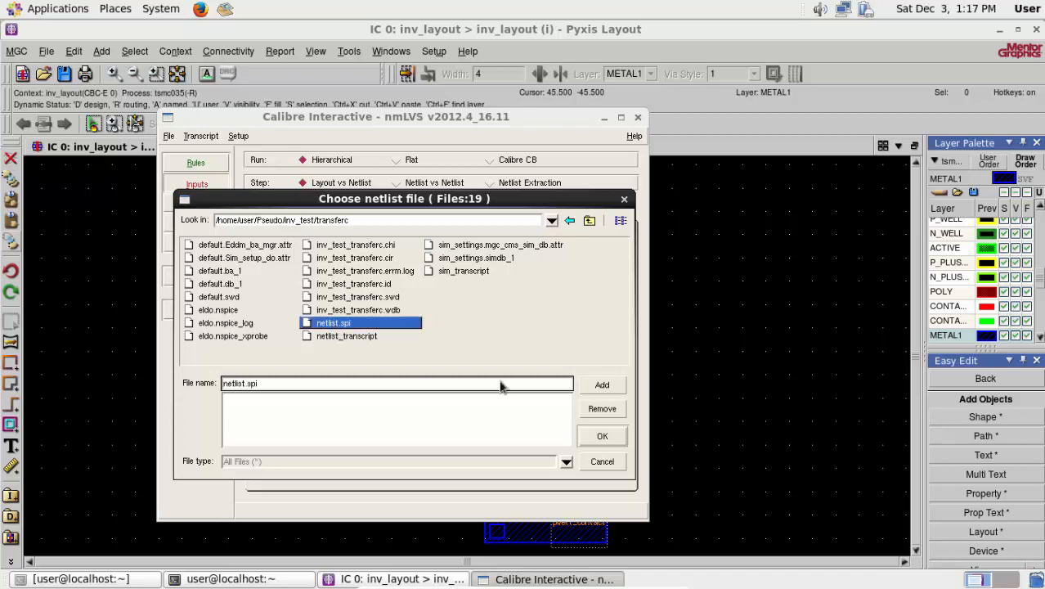
{"action": "left_click", "coordinate": [599, 382]}
{"action": "left_click", "coordinate": [602, 437]}
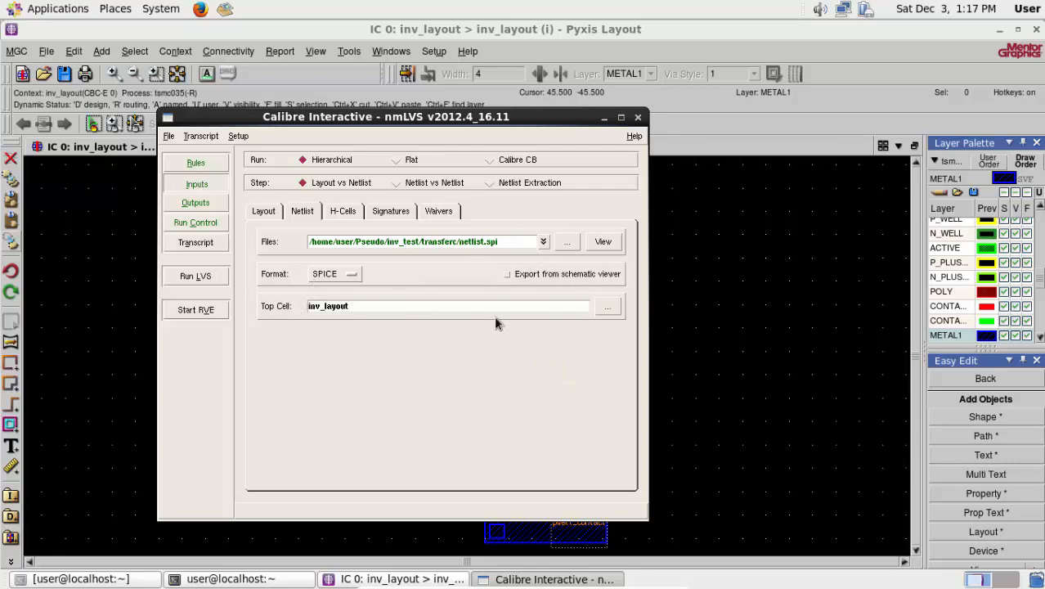
- Choose INV as the source netlist's top cell and run LVS, enlarging the cell summary of the comparison results
{"action": "left_click", "coordinate": [600, 304]}
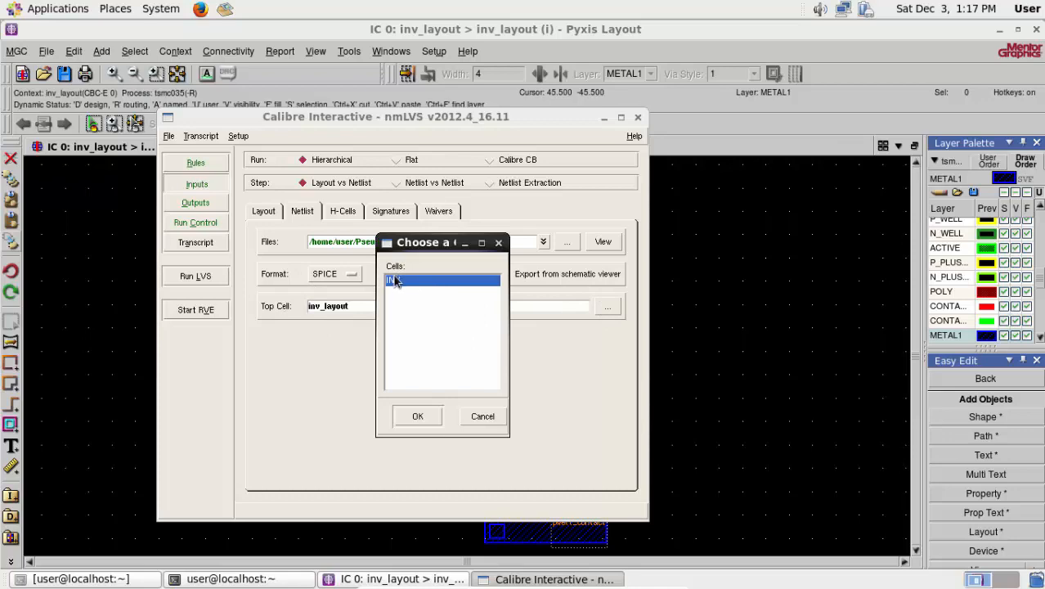
{"action": "left_click", "coordinate": [417, 415]}
{"action": "left_click", "coordinate": [196, 275]}
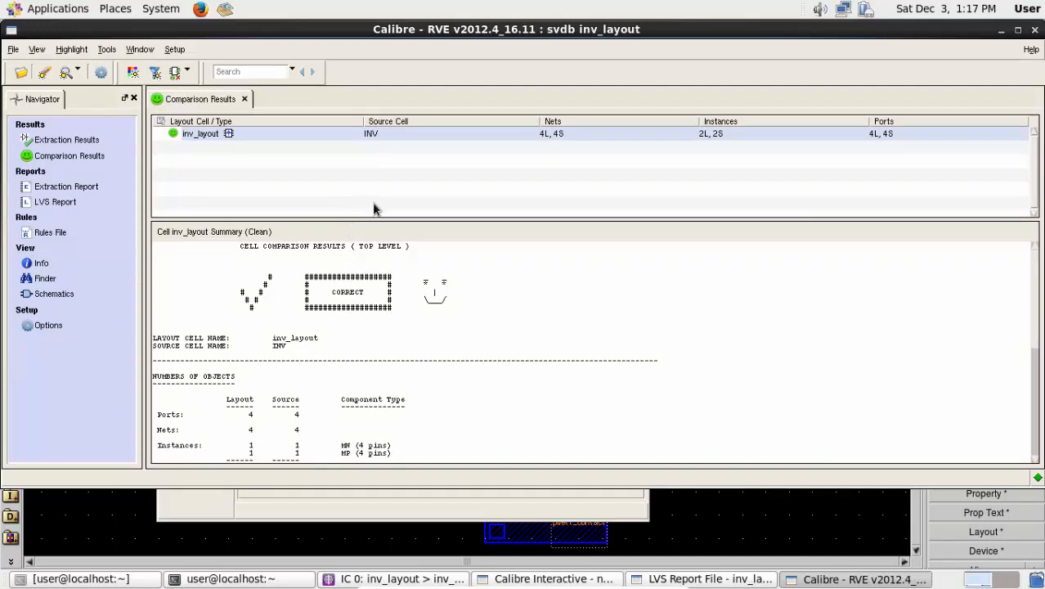
{"action": "left_click_drag", "start_coordinate": [396, 168], "coordinate": [400, 158]}
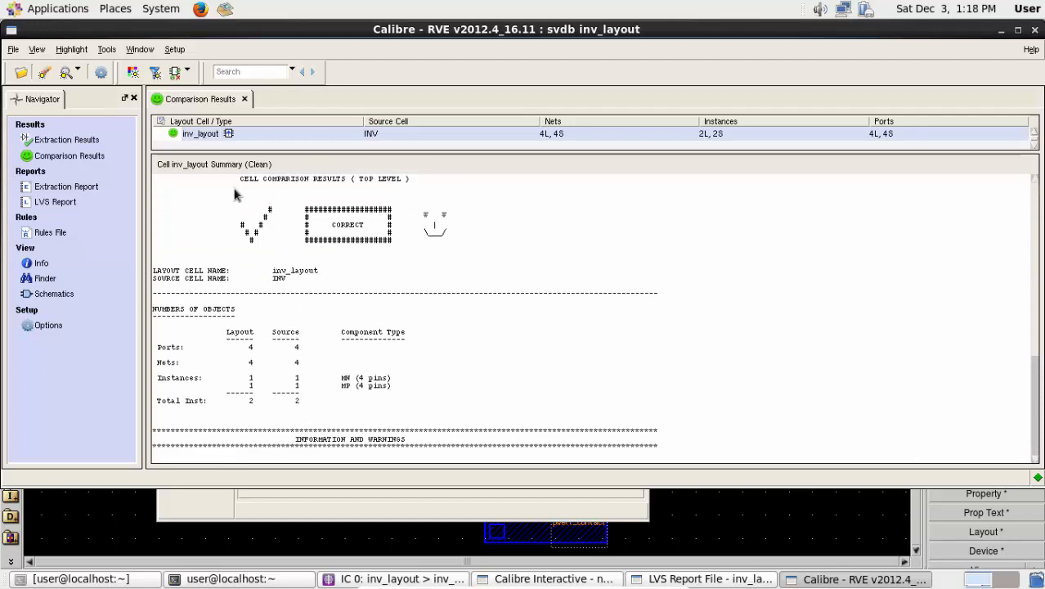
- Open the layout and source netlist schematics and examine the transistor-level circuits inside the inv_layout and INV cells
{"action": "left_click", "coordinate": [52, 293]}
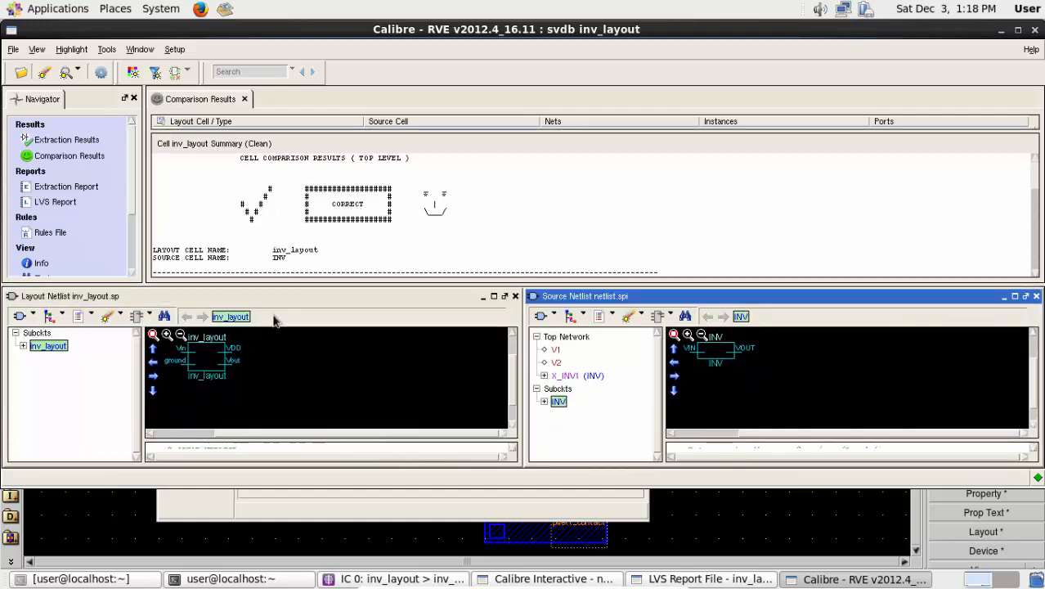
{"action": "double_click", "coordinate": [211, 356]}
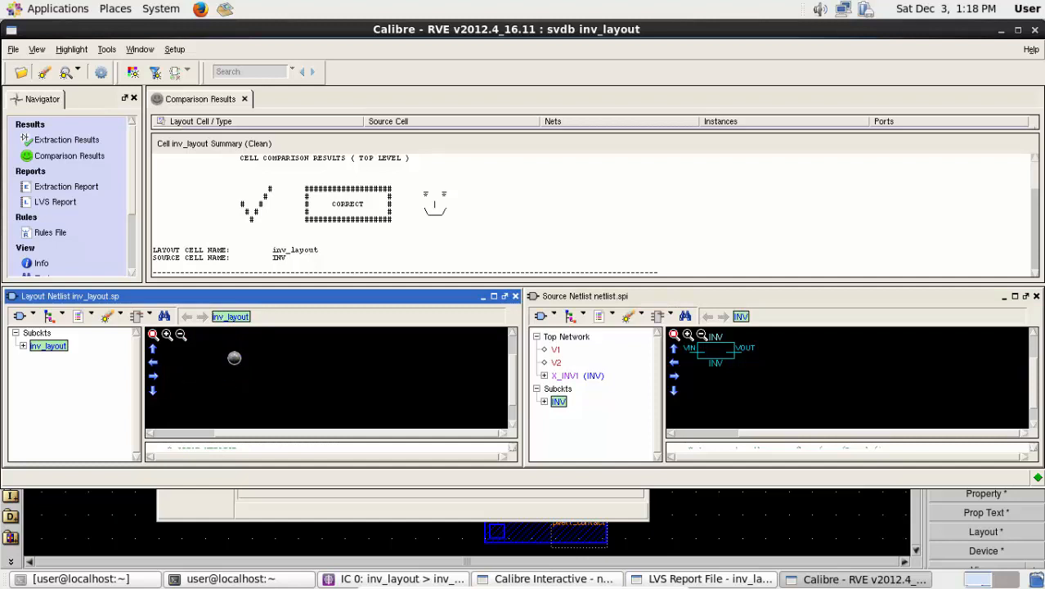
{"action": "double_click", "coordinate": [713, 357]}
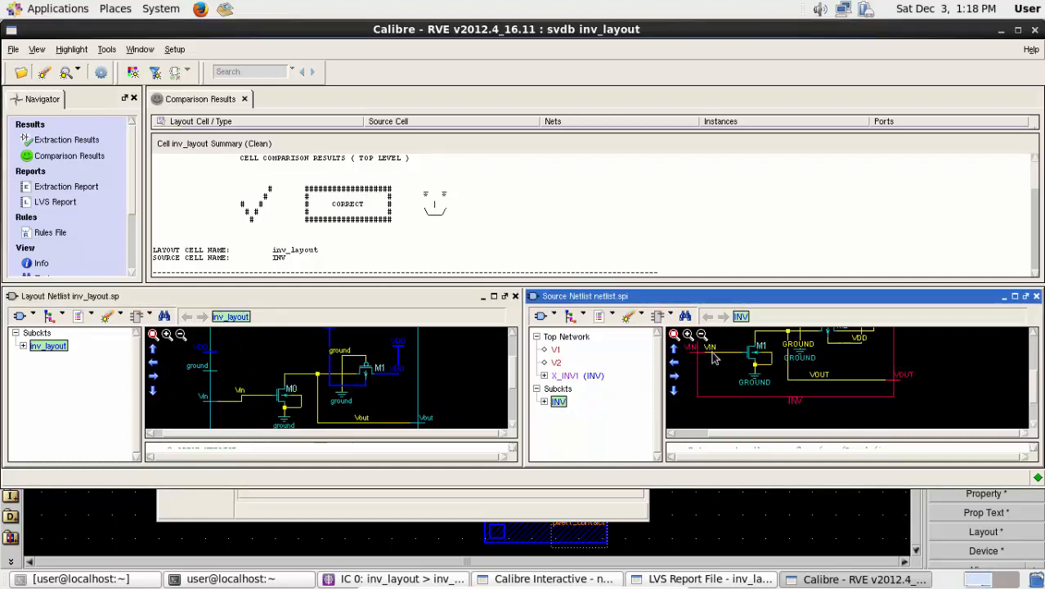
{"action": "left_click", "coordinate": [514, 338]}
{"action": "left_click", "coordinate": [513, 337]}
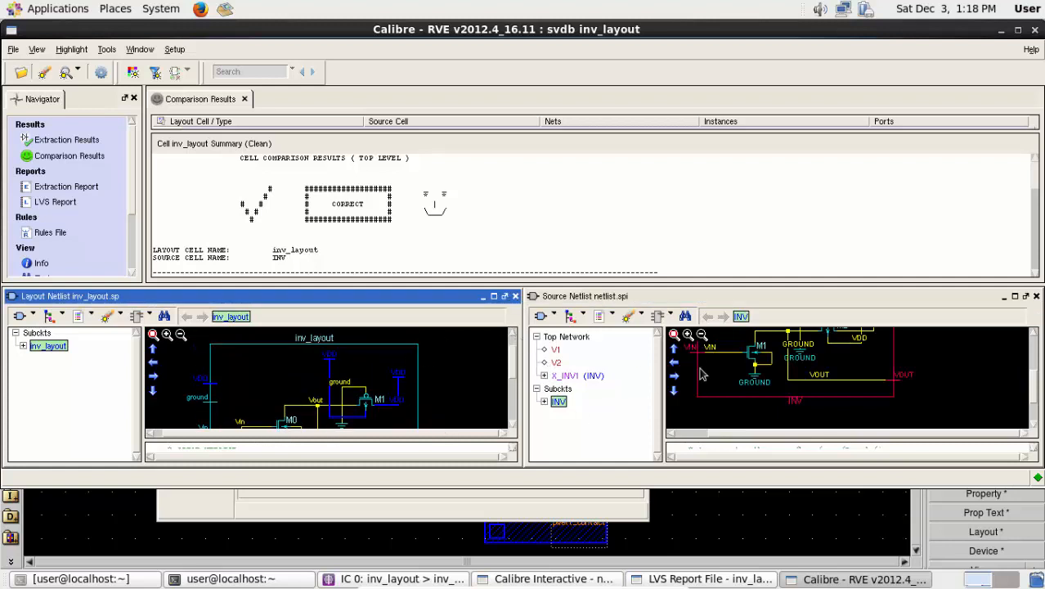
{"action": "left_click", "coordinate": [1034, 335]}
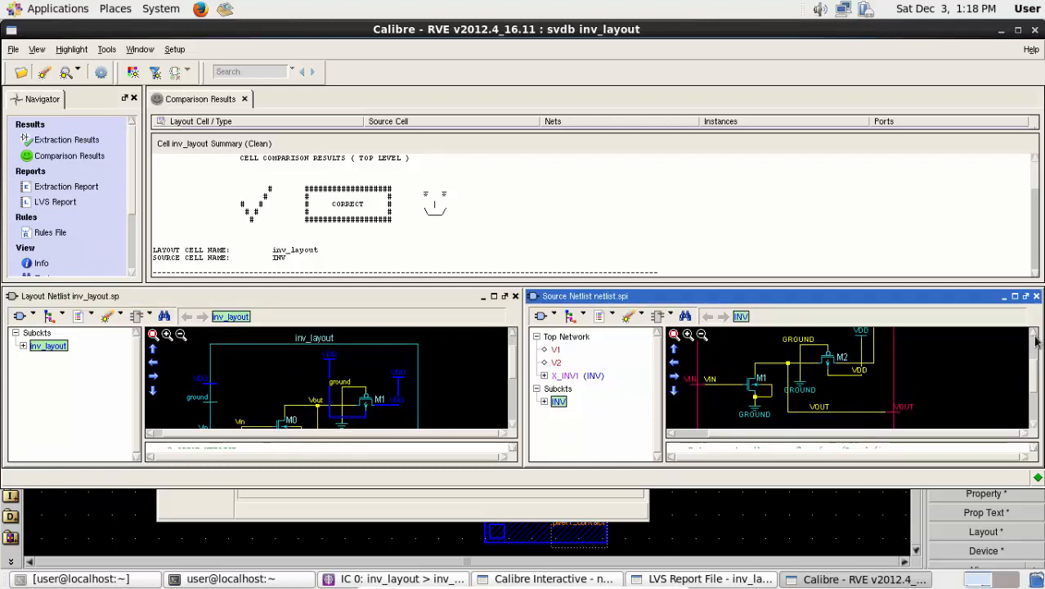
- Close the LVS results, the LVS report and the Calibre nmLVS window without saving the settings to a runset file
{"action": "left_click", "coordinate": [1036, 30]}
{"action": "left_click", "coordinate": [1022, 117]}
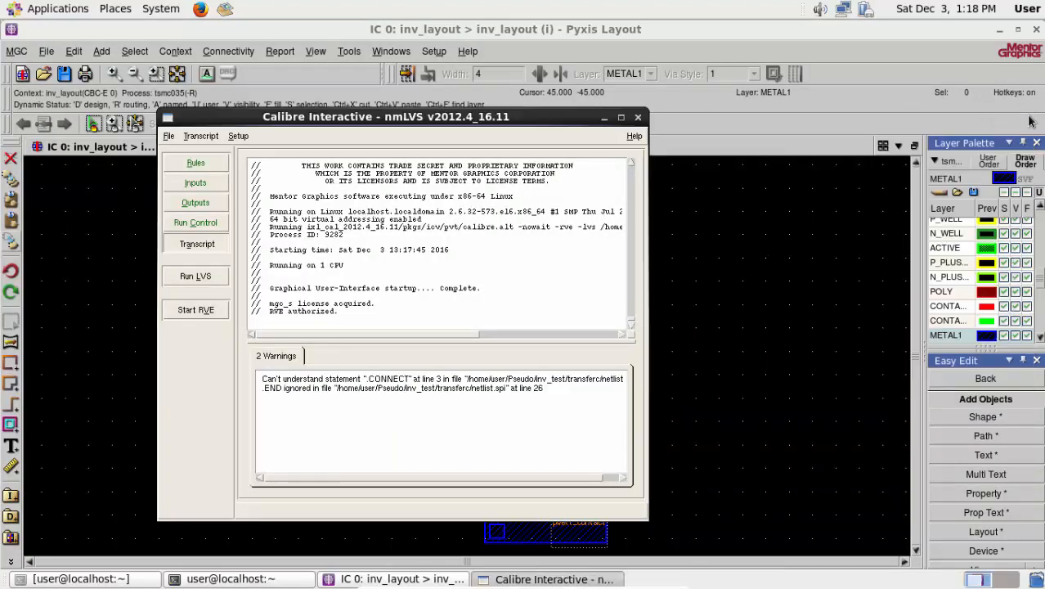
{"action": "left_click", "coordinate": [637, 117]}
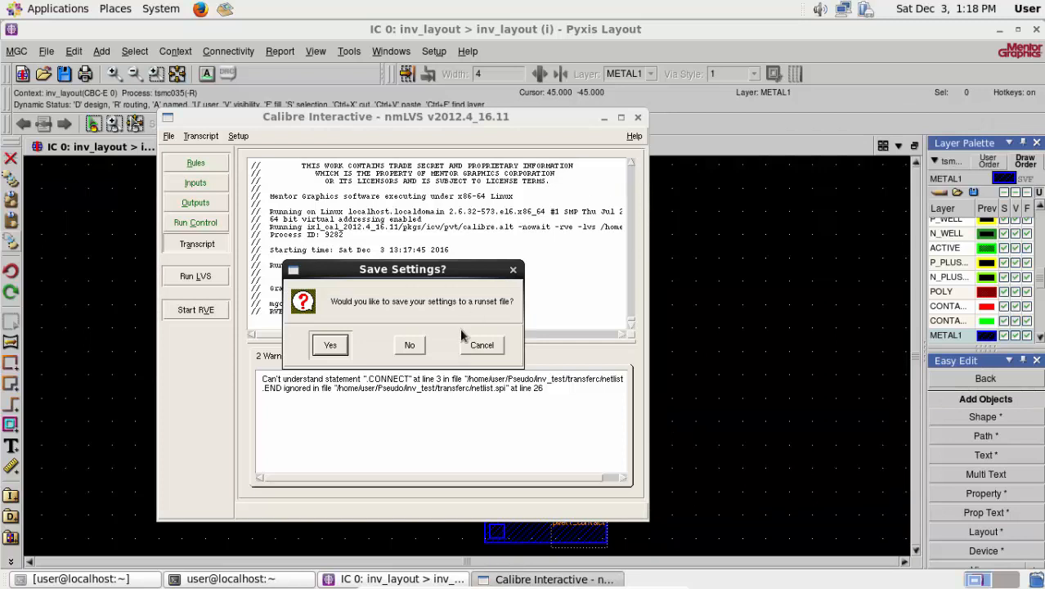
{"action": "left_click", "coordinate": [411, 345]}
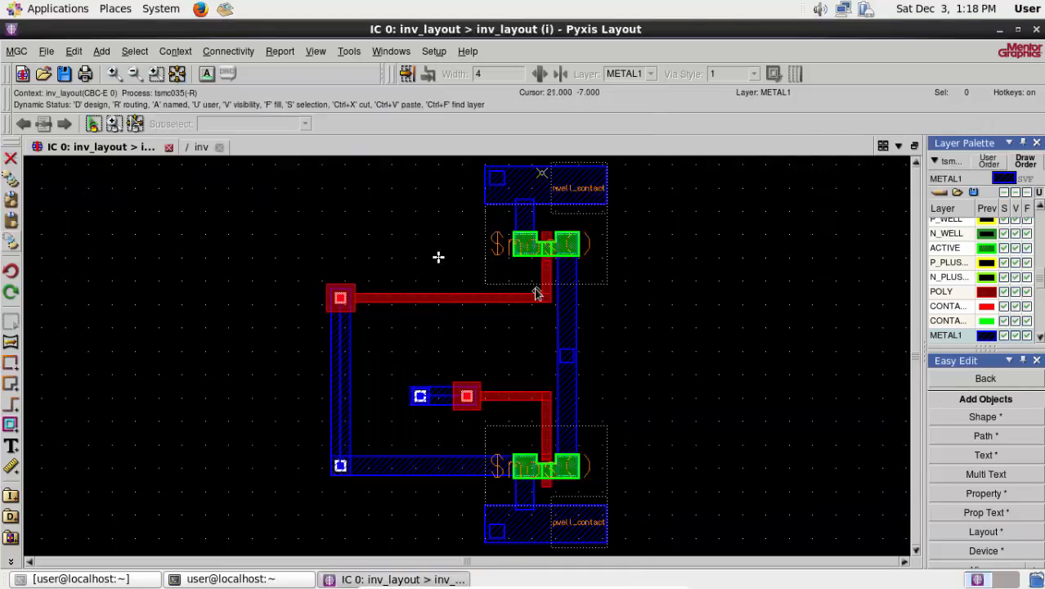